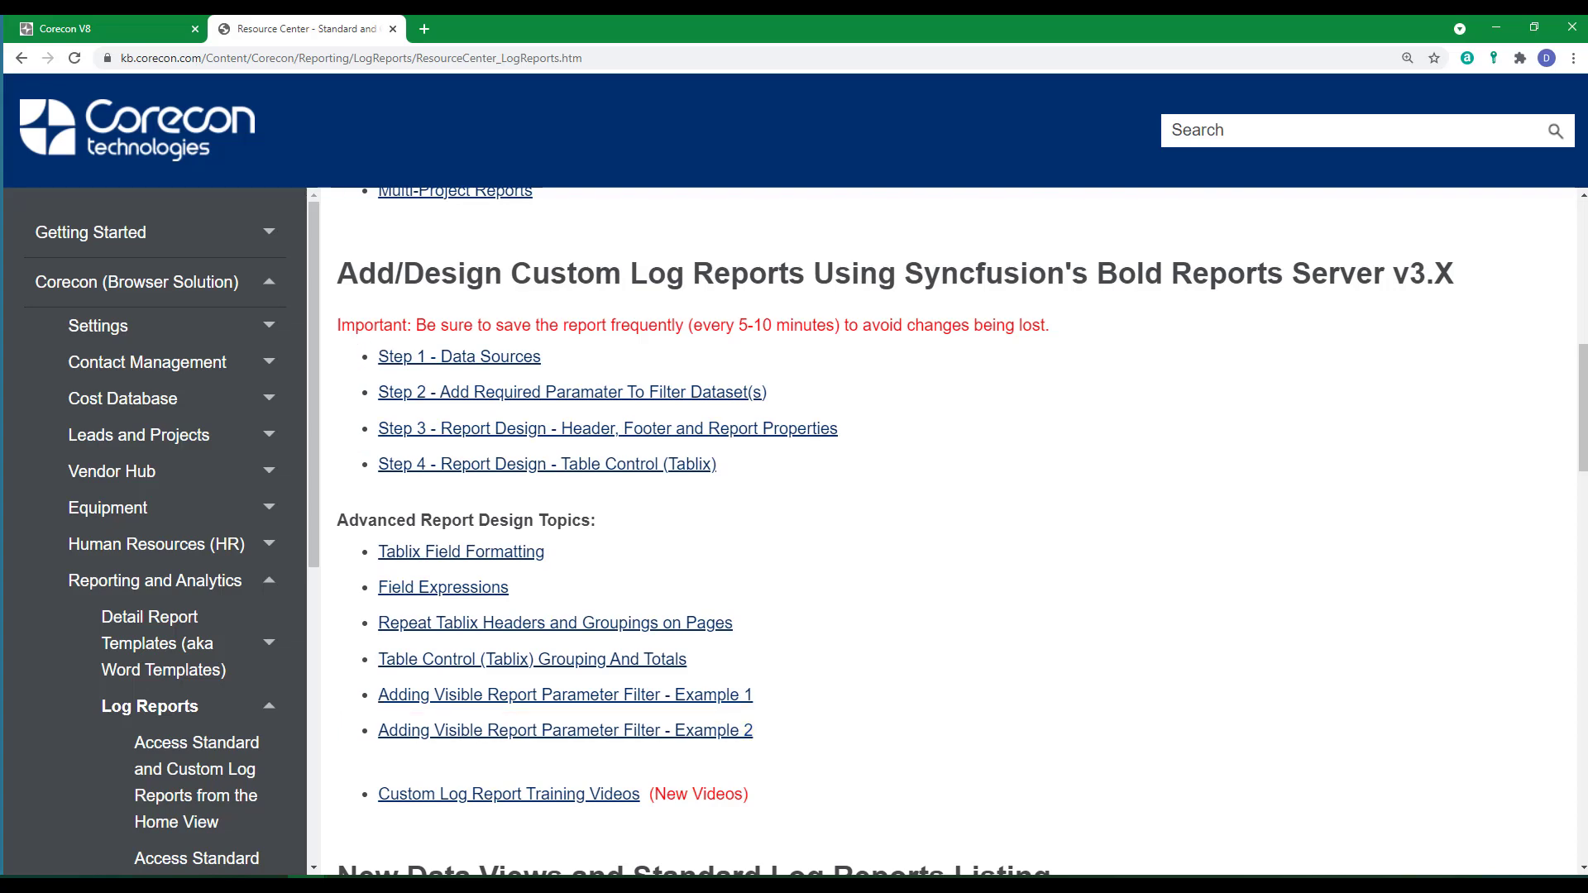
Open the custom PO log report "X_PO Item Details with Billed Amounts-Filter V2" for editing from the project's procurement reports.
left_click(116, 28)
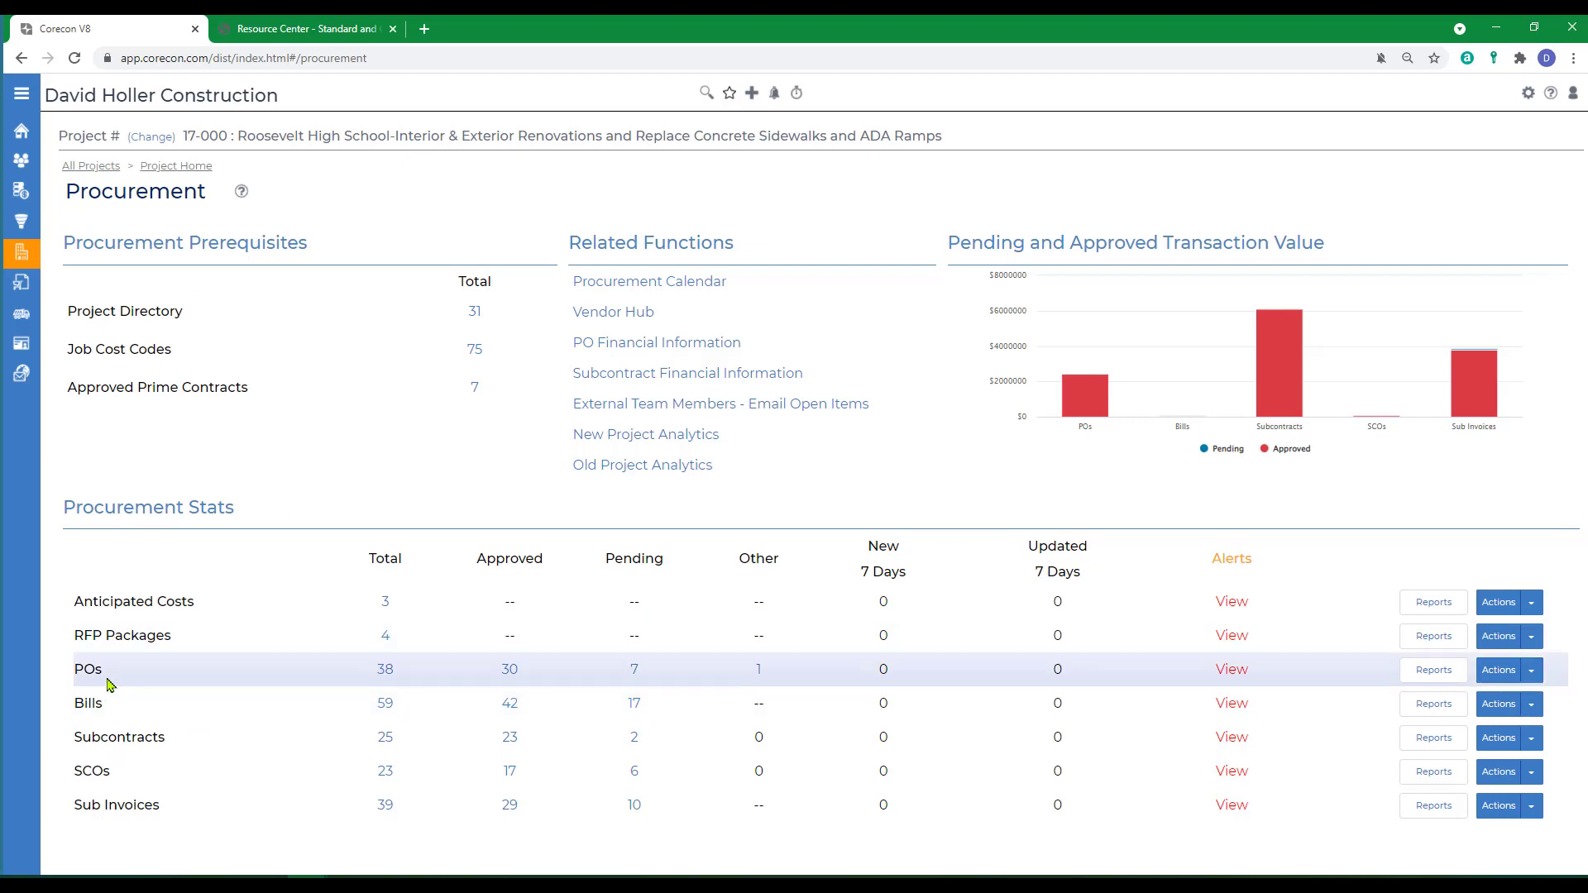
left_click(1439, 669)
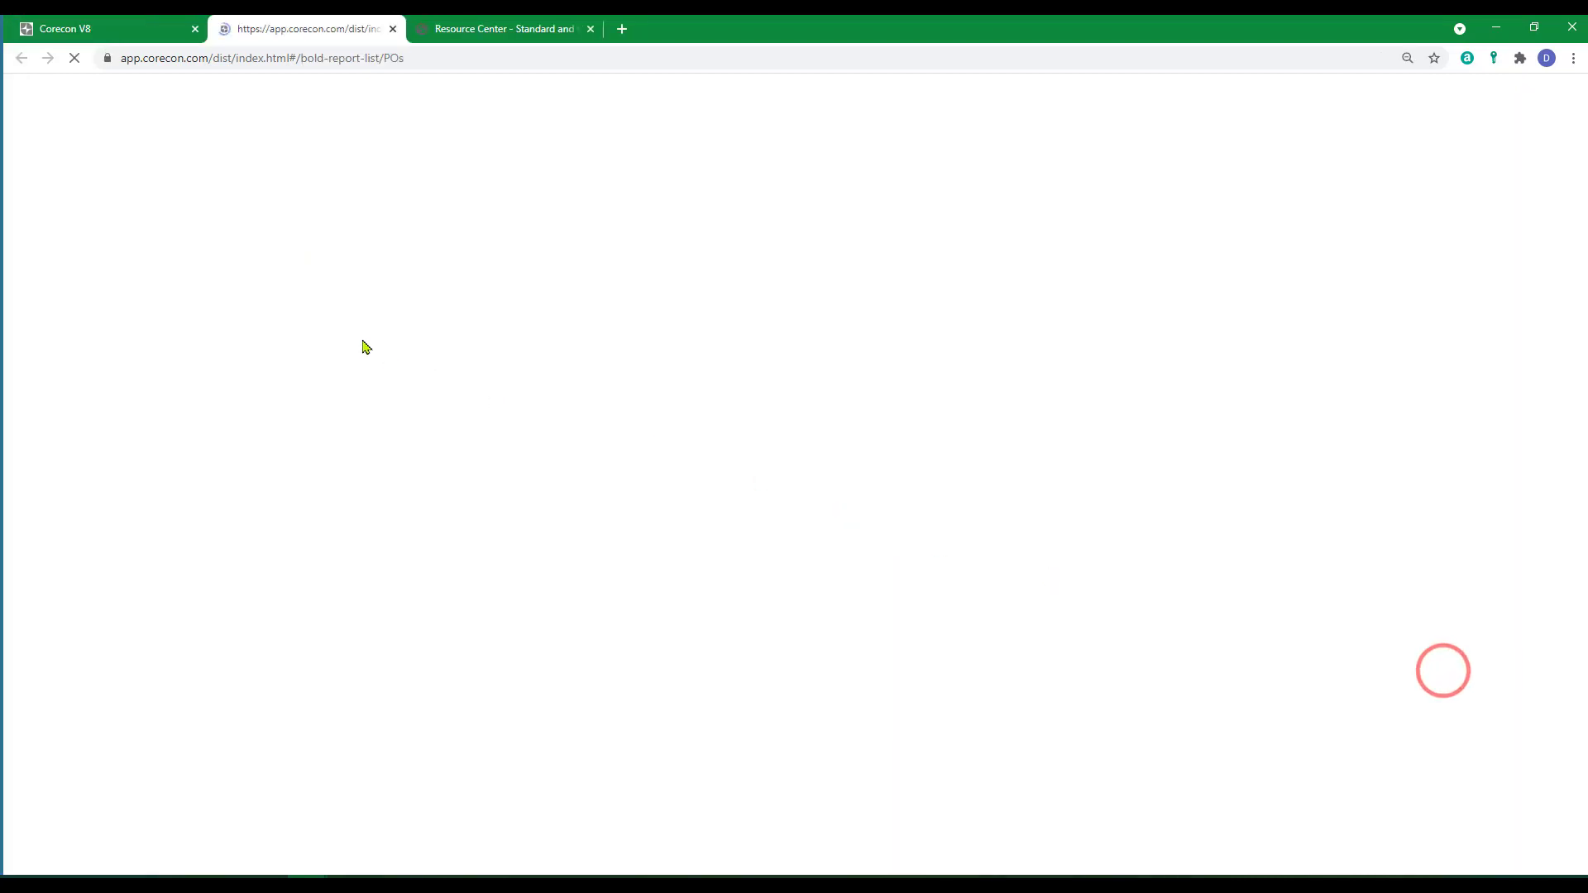
left_click(110, 220)
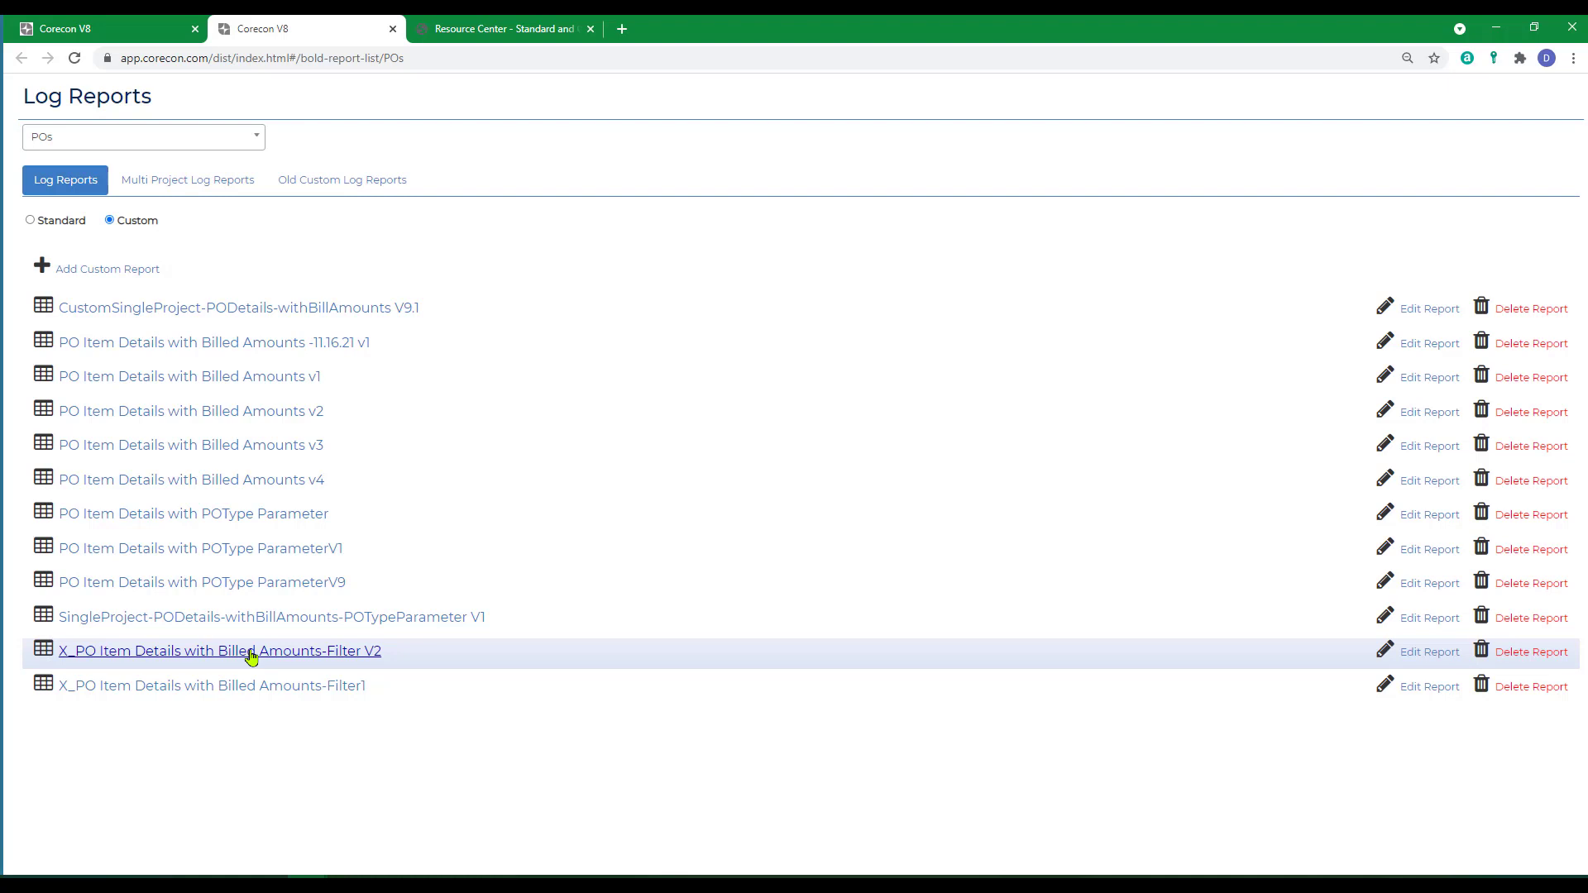
left_click(1430, 653)
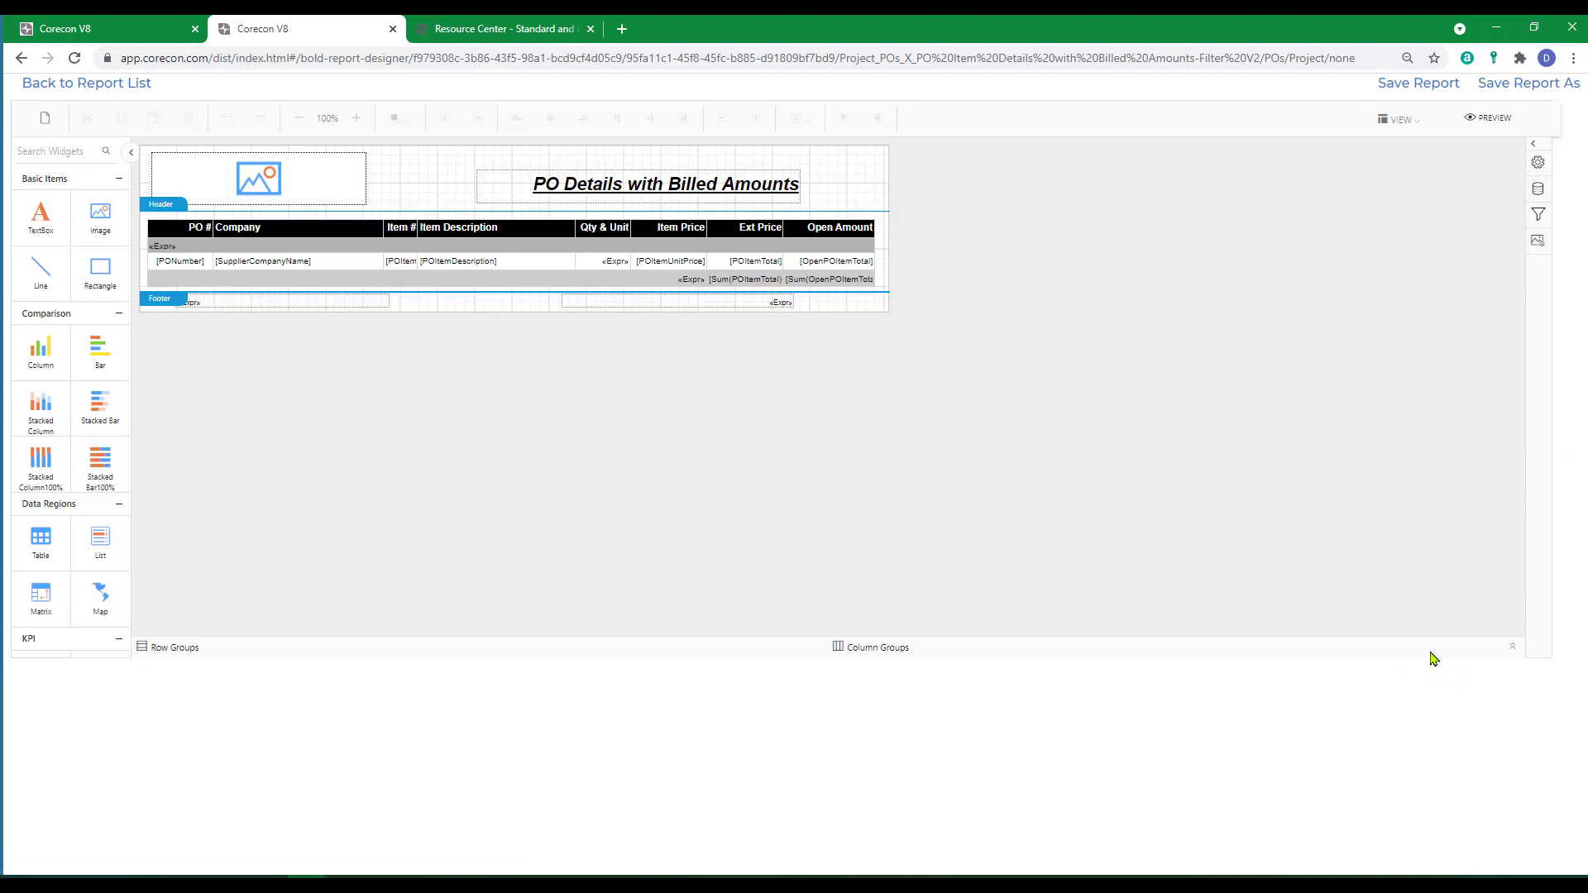
Save a copy of the report as "X_PO Item Details with Billed Amounts-Parameter2".
left_click(1503, 89)
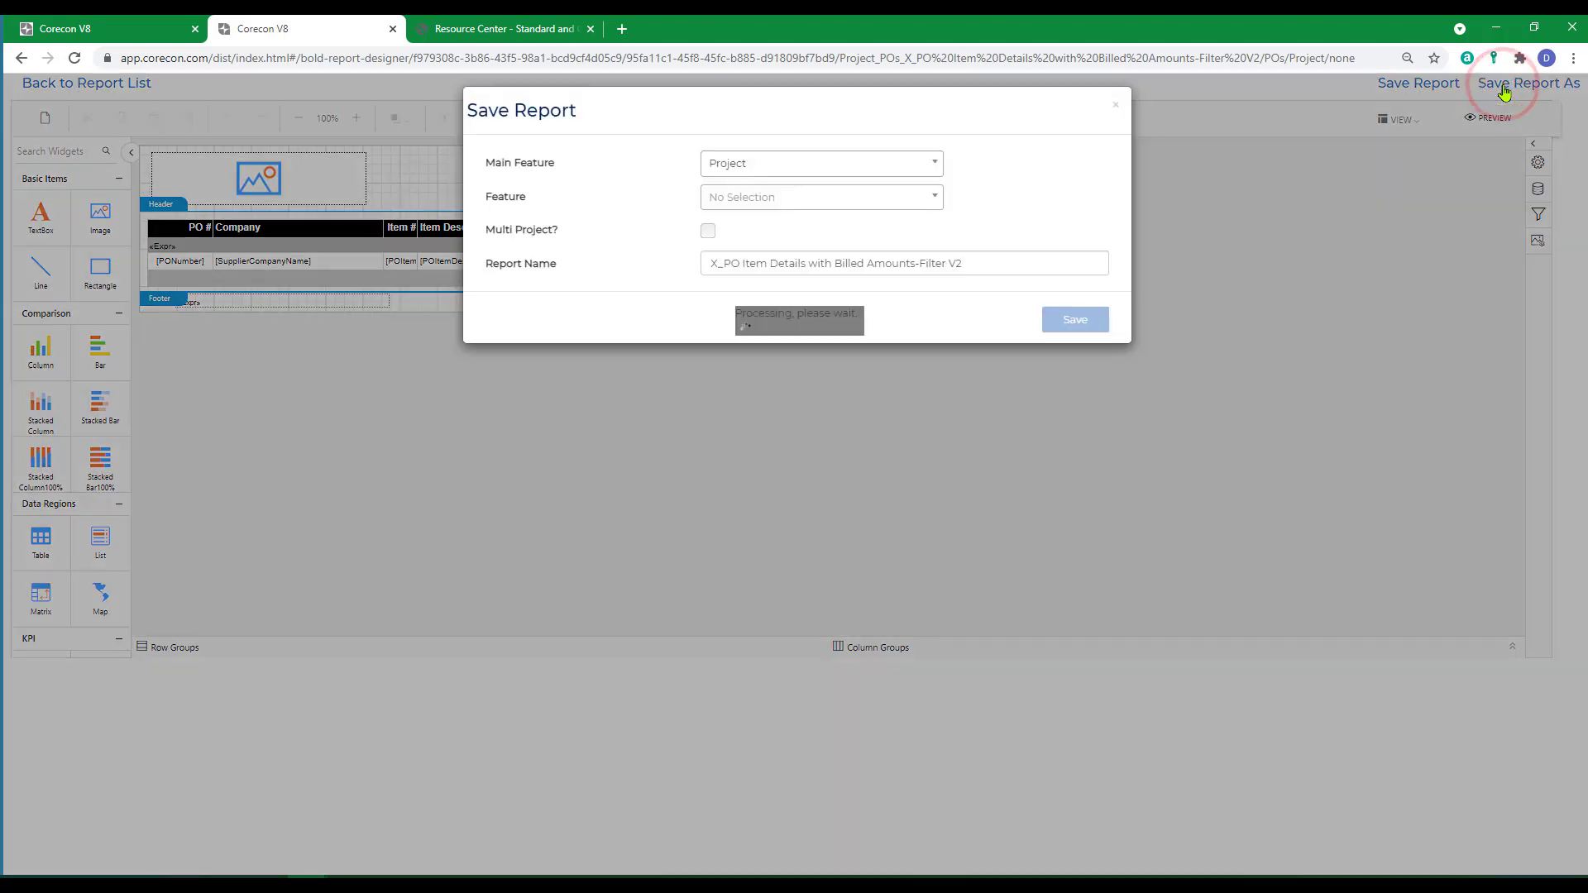
left_click(988, 265)
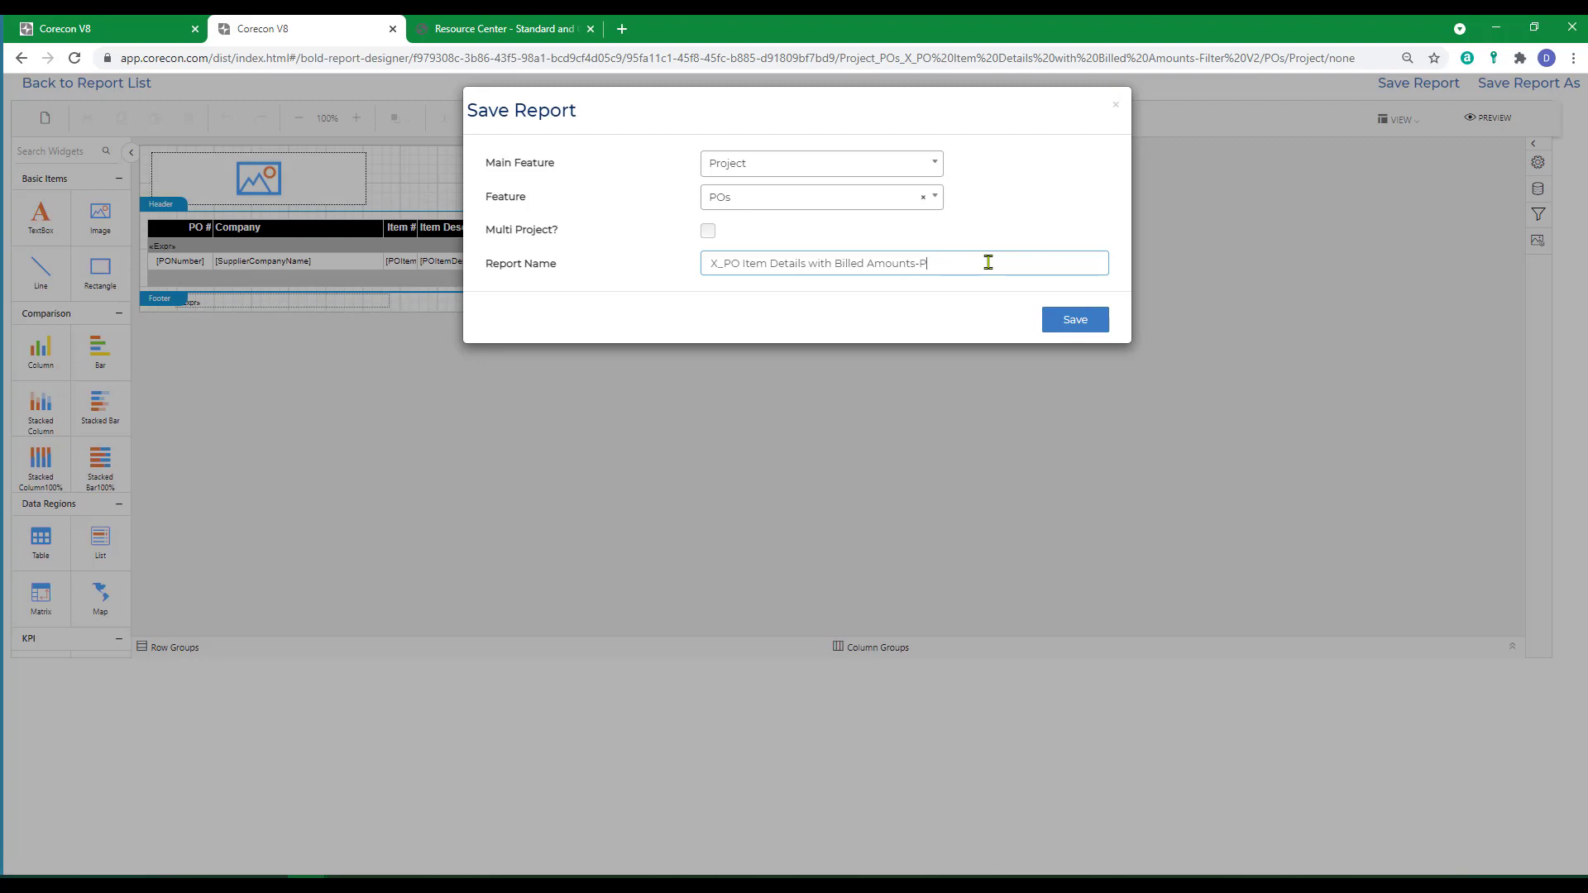
type("Parameter")
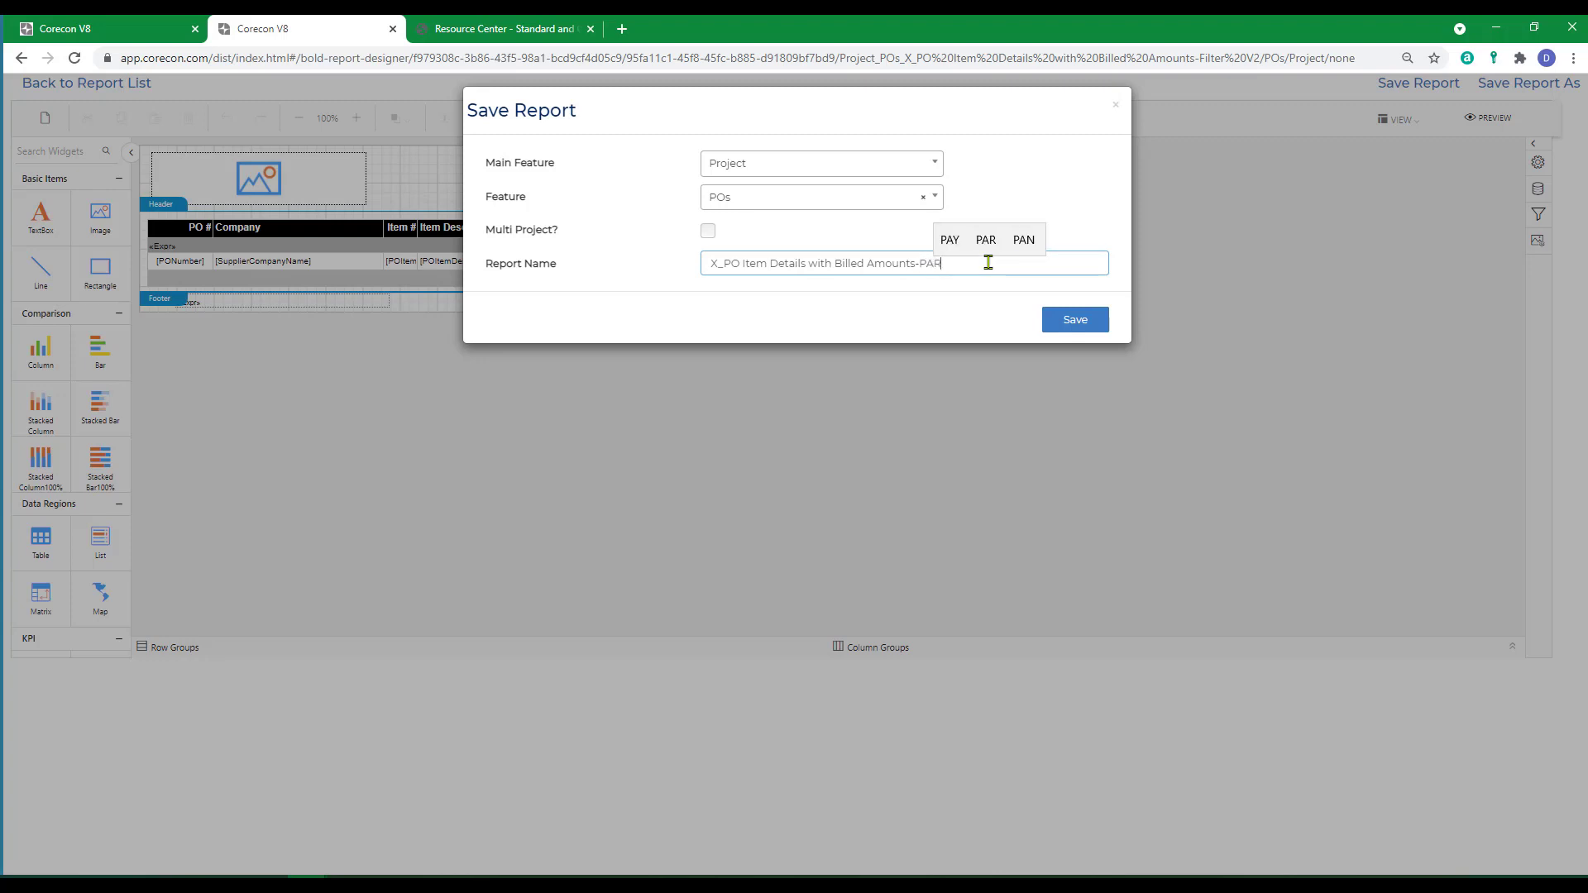
type("2")
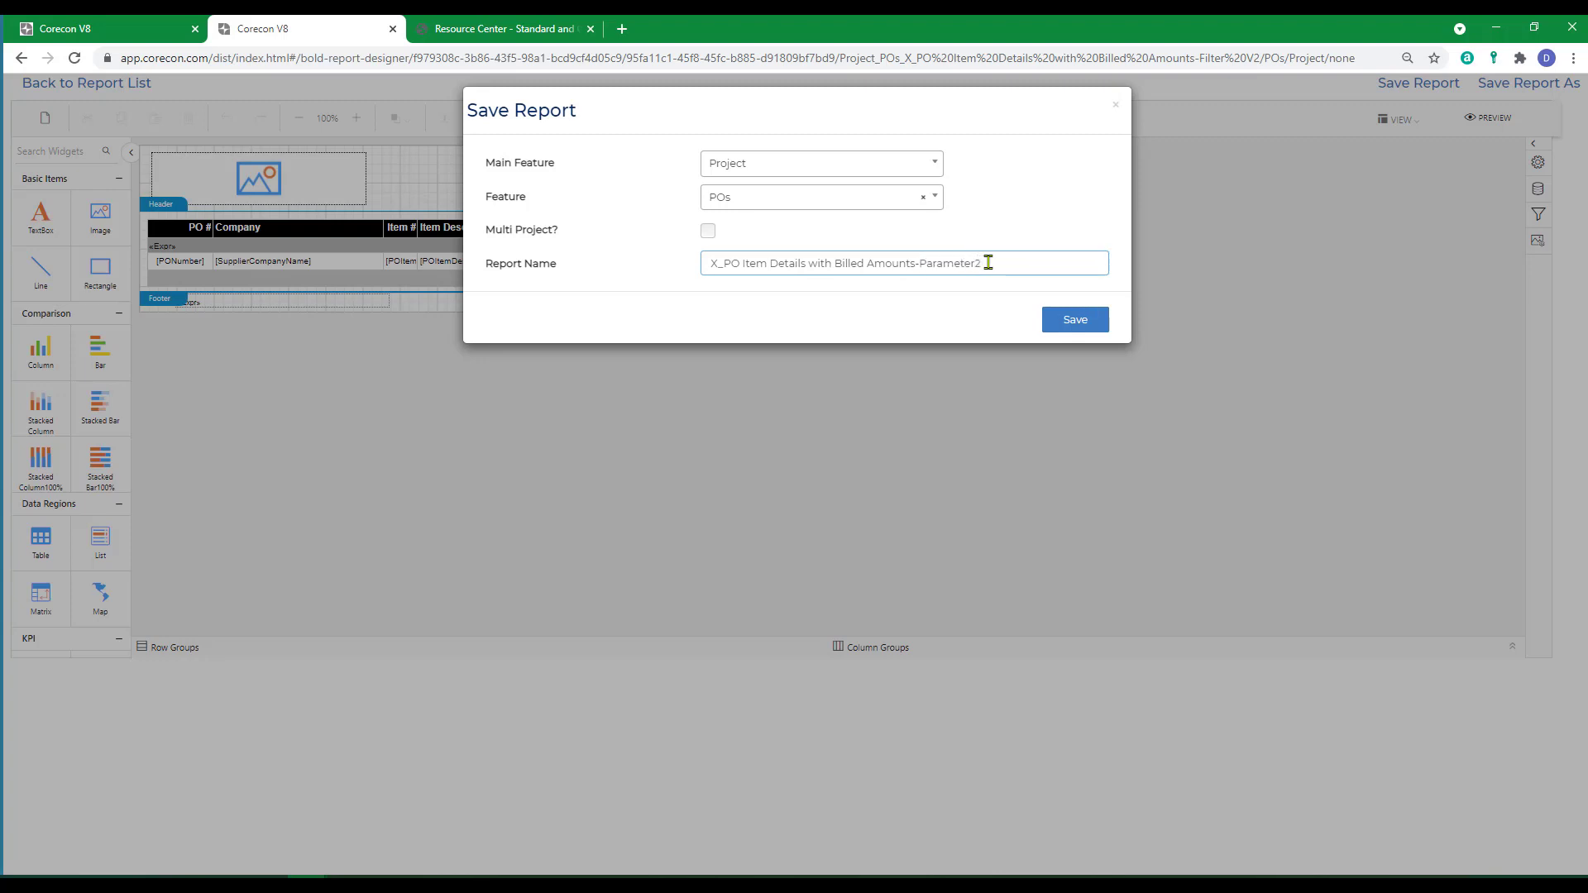
left_click(1080, 319)
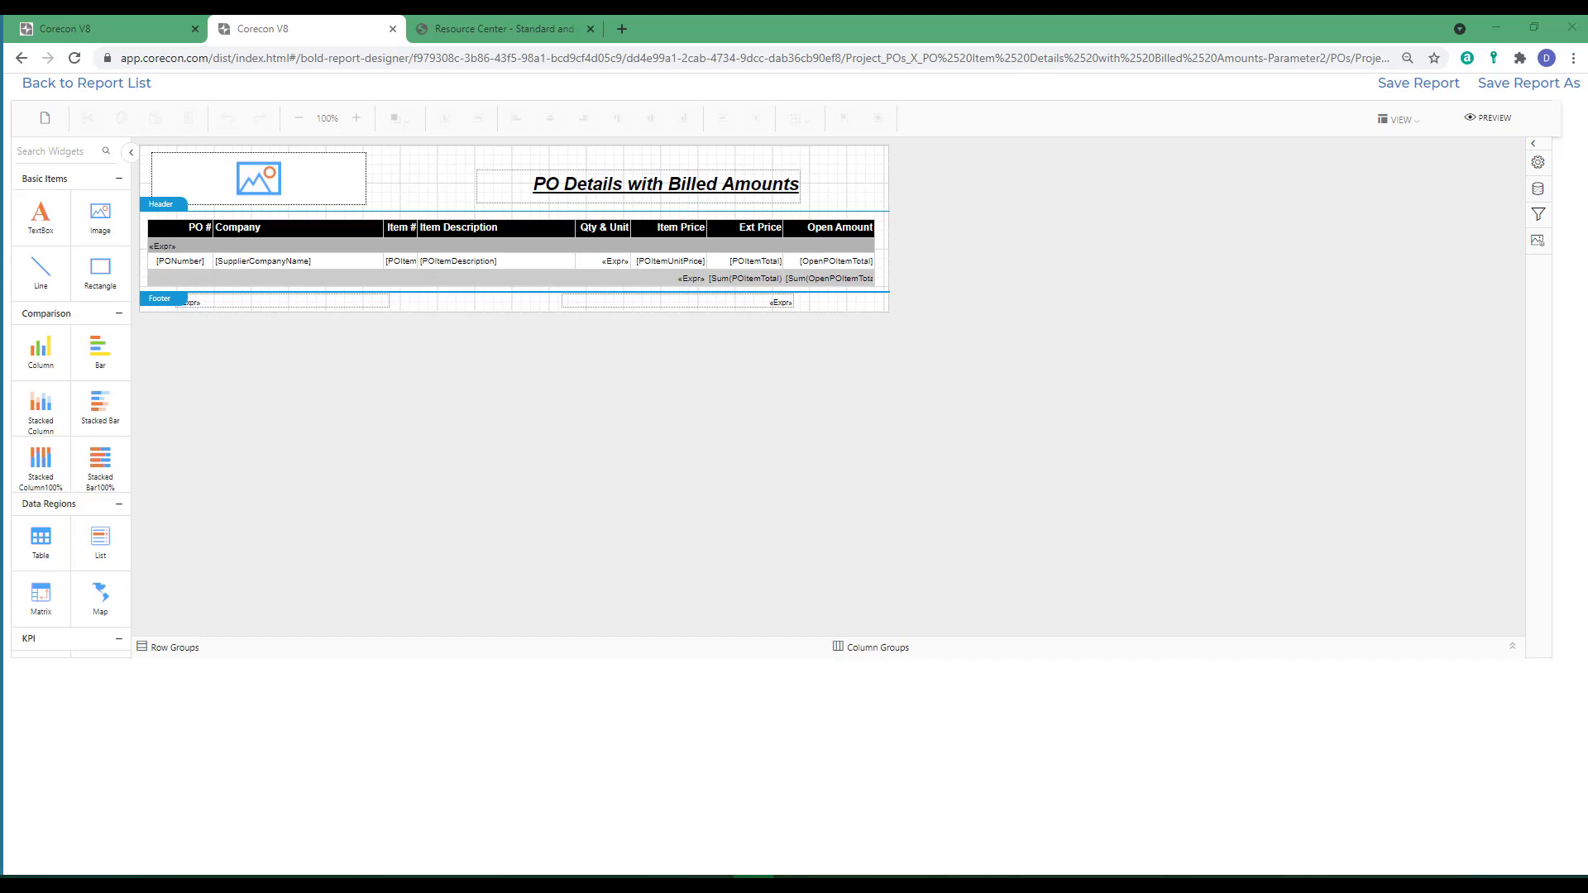
Start a new dataset connected to the existing data source dgh.
left_click(1535, 192)
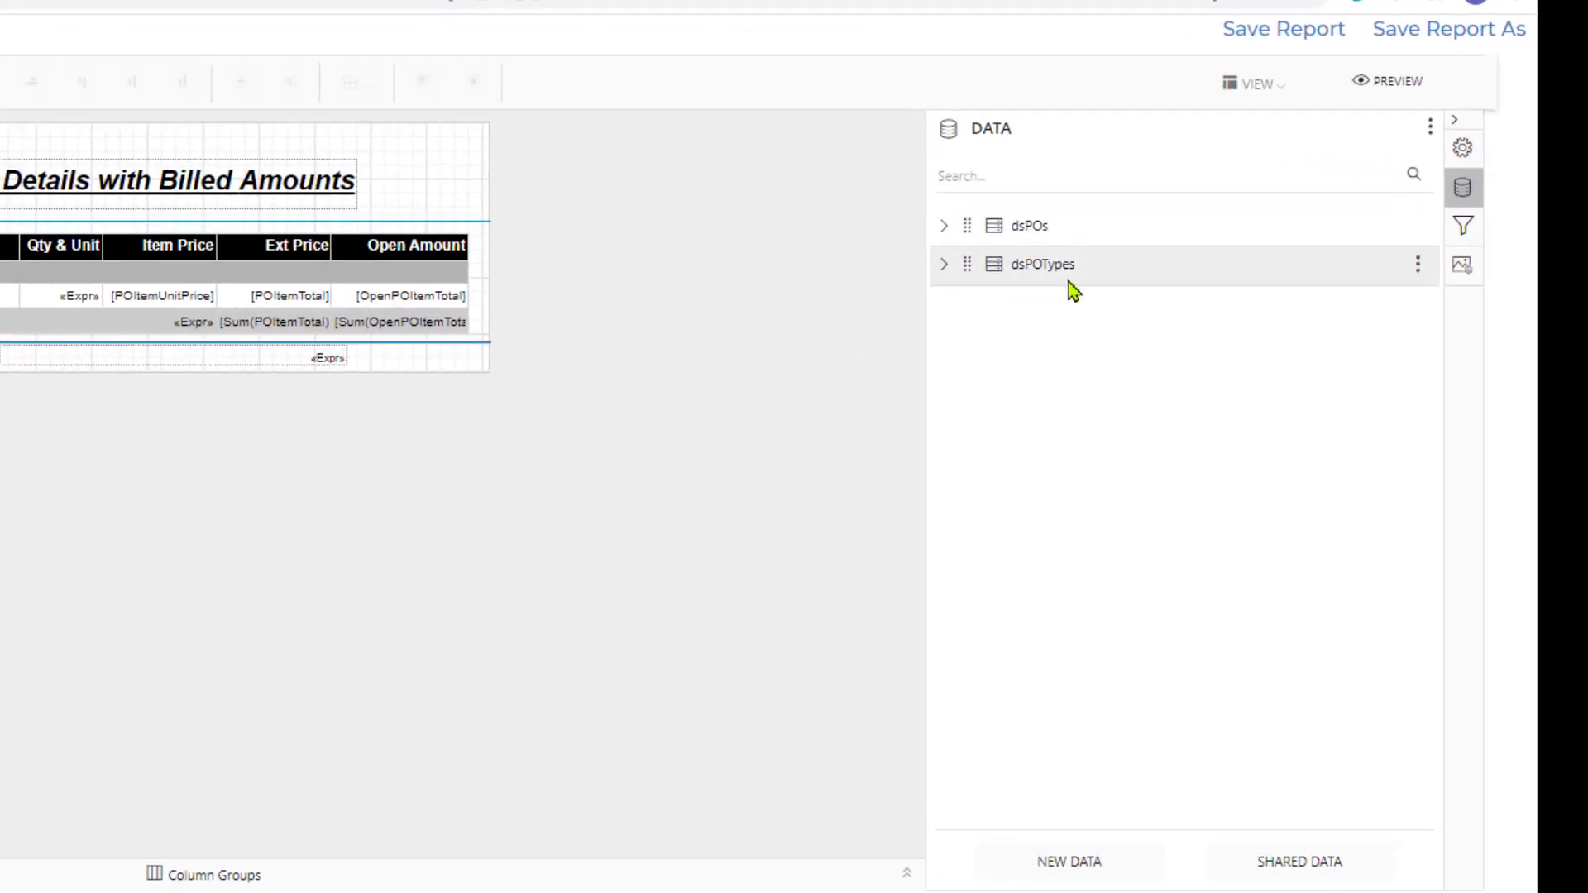
left_click(1065, 880)
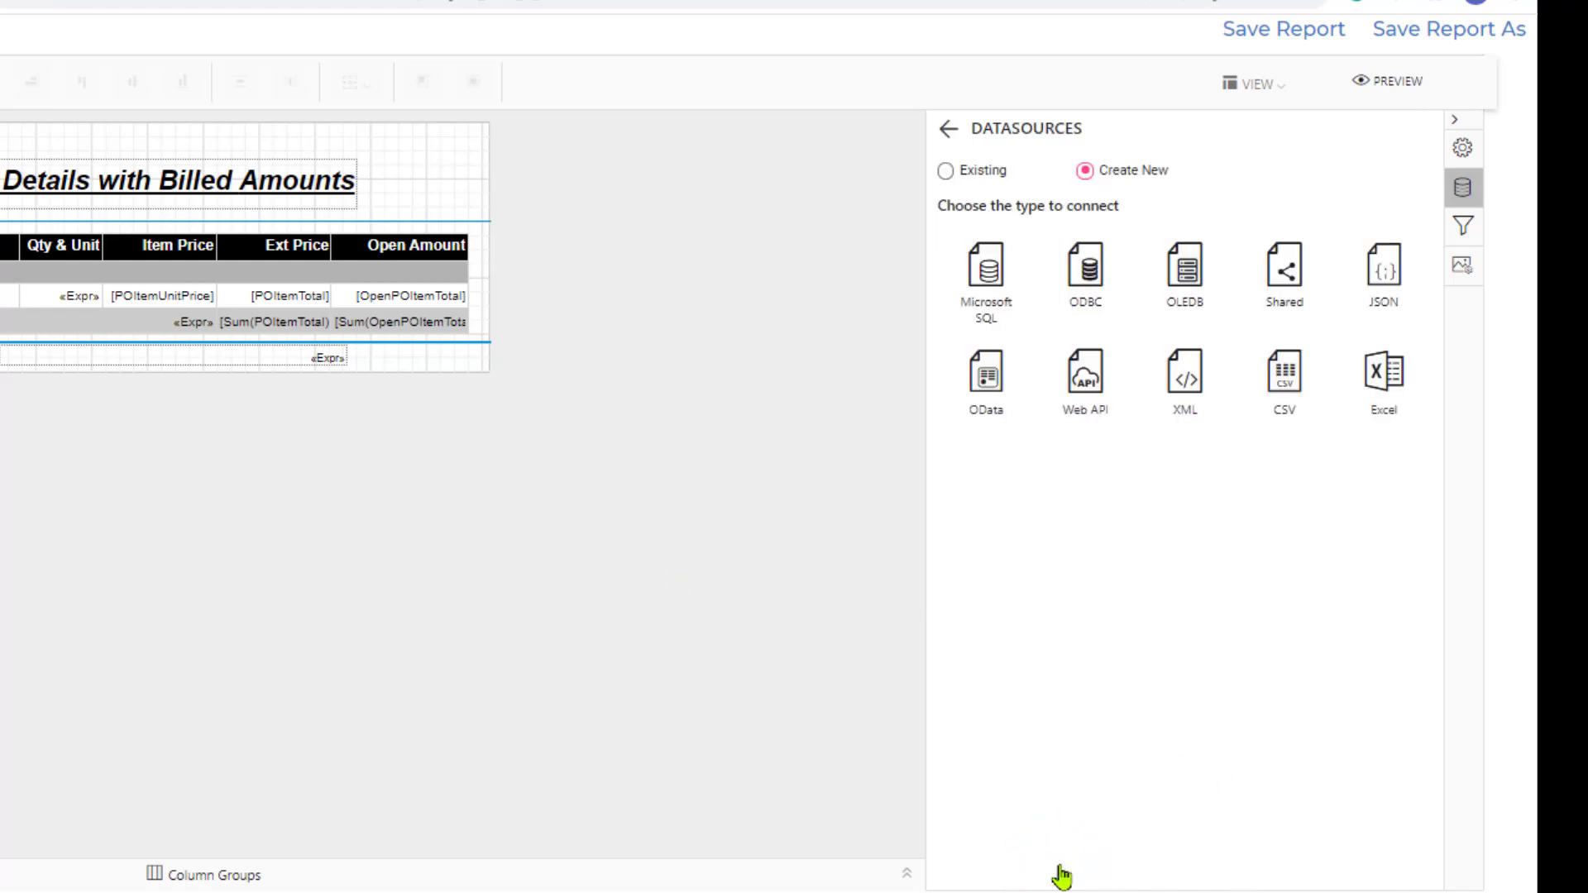
left_click(945, 171)
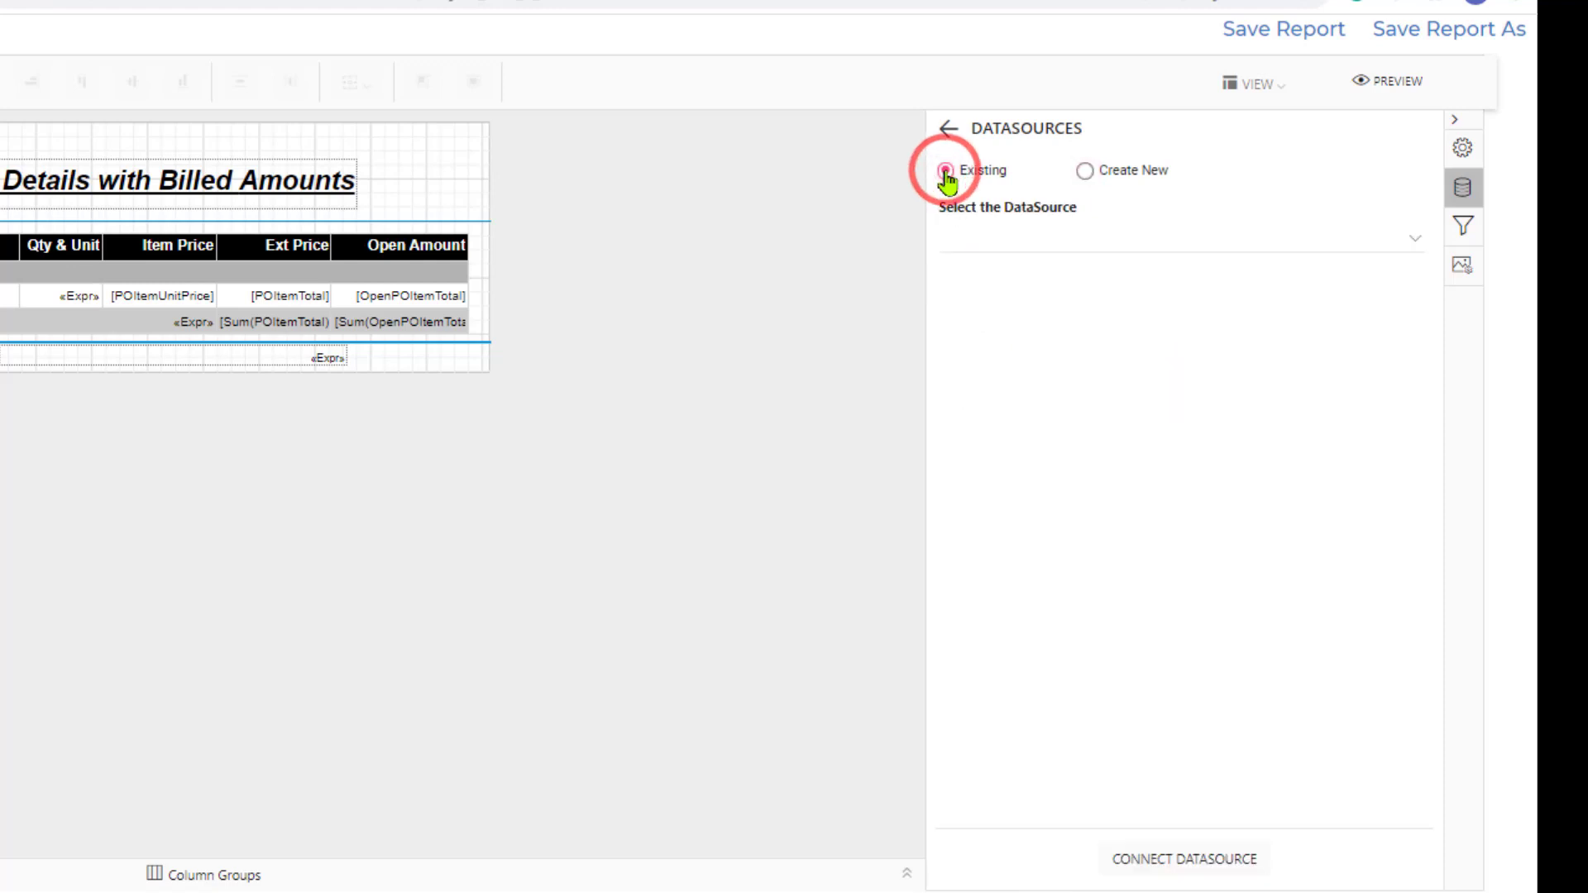
left_click(1075, 241)
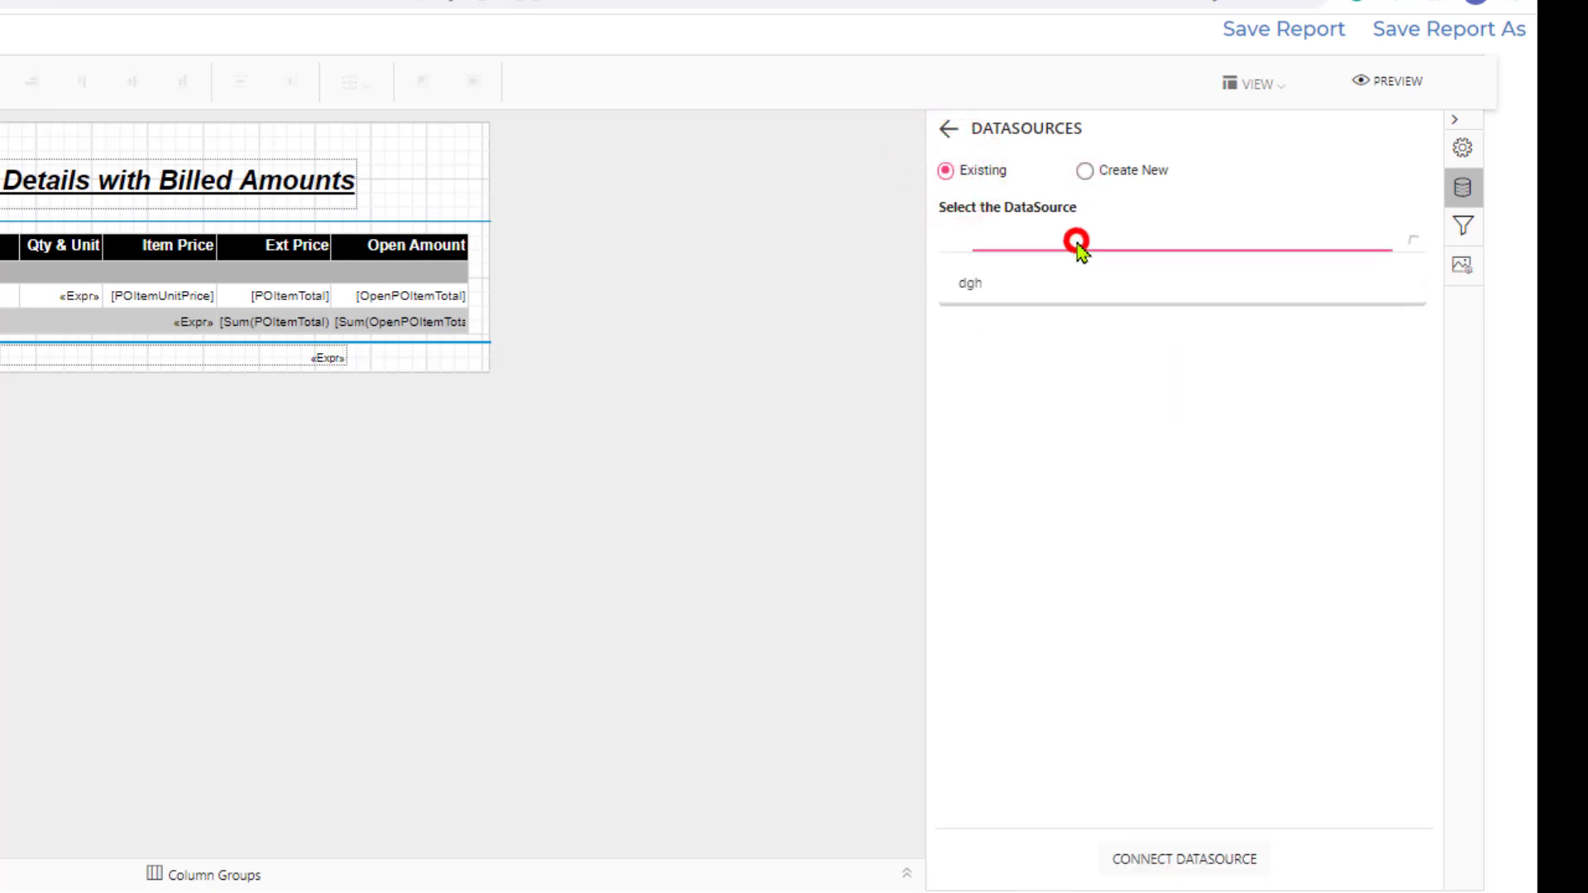
left_click(972, 291)
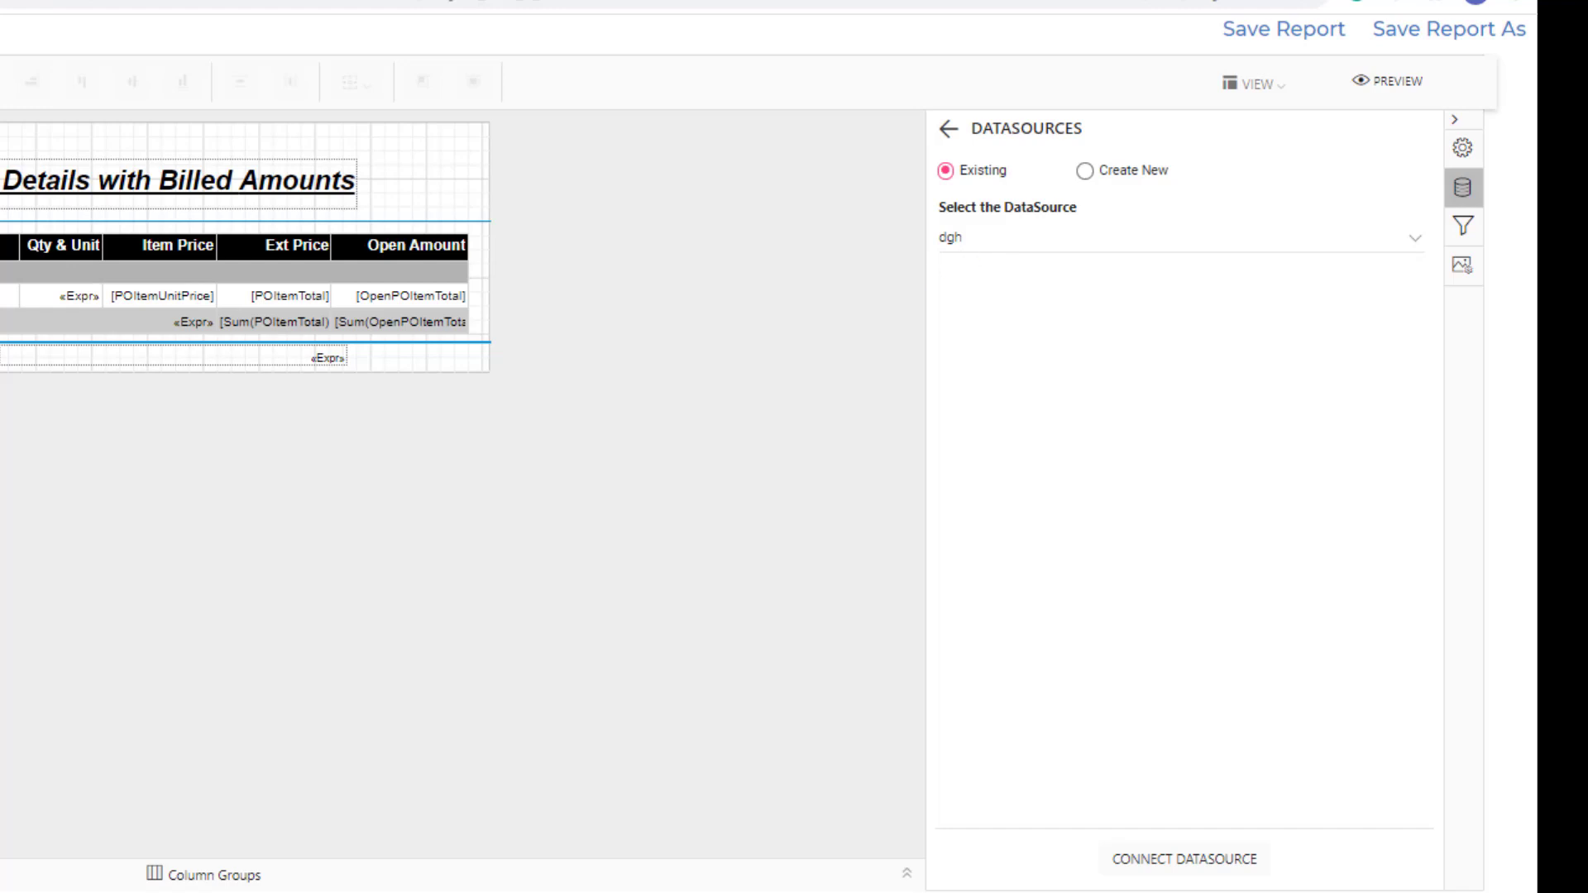
left_click(1164, 862)
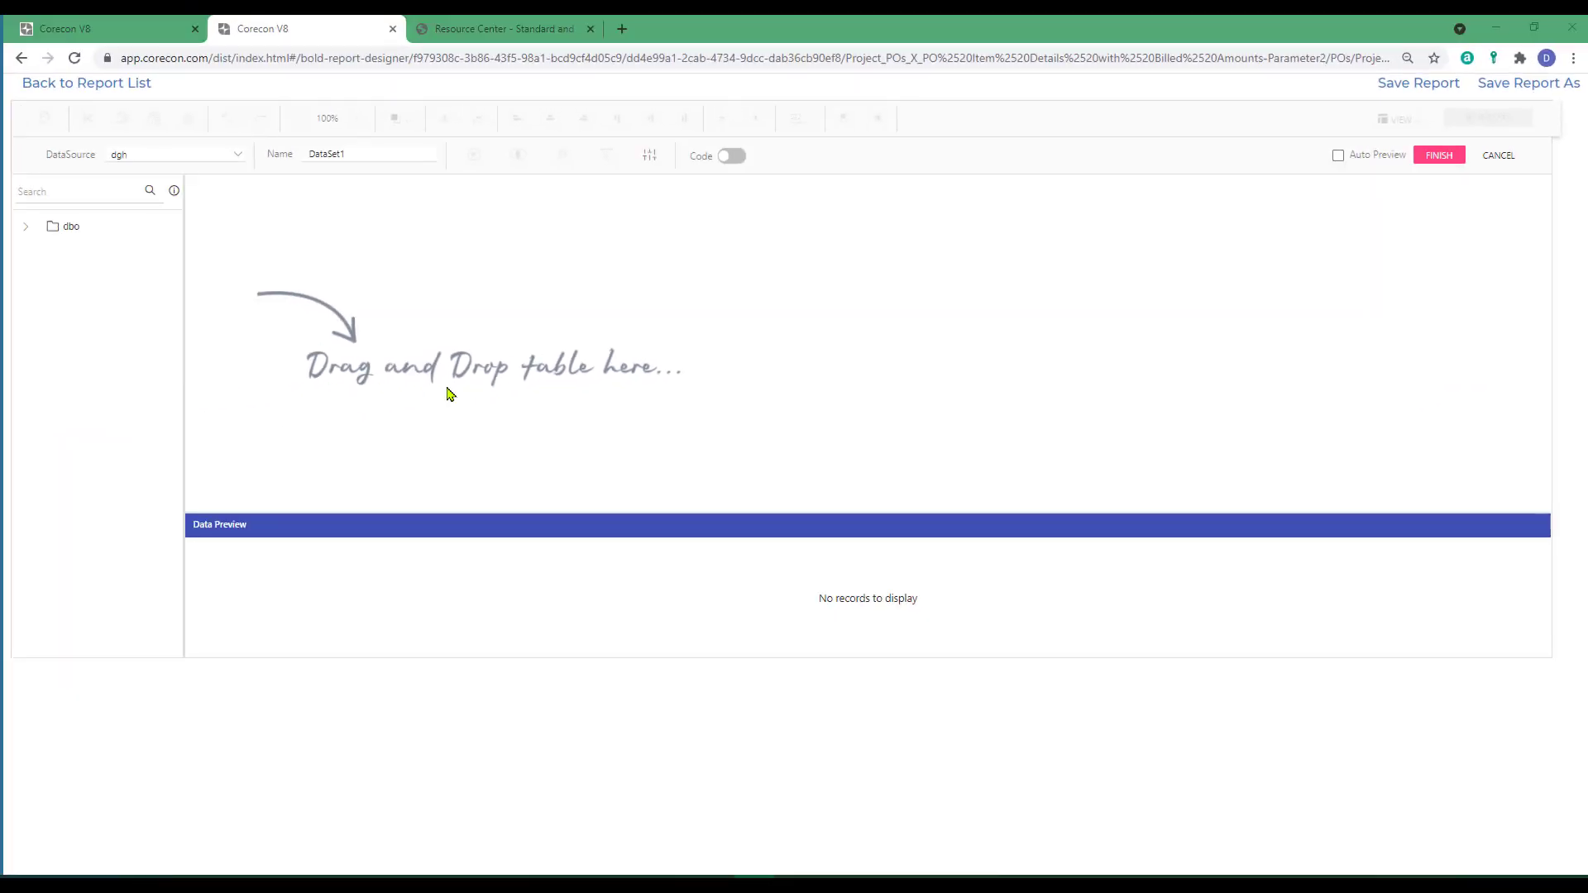
Add the dbo view vw_PrimeContractInfoSimple to the dataset query, widening the view list to read full names.
left_click(25, 231)
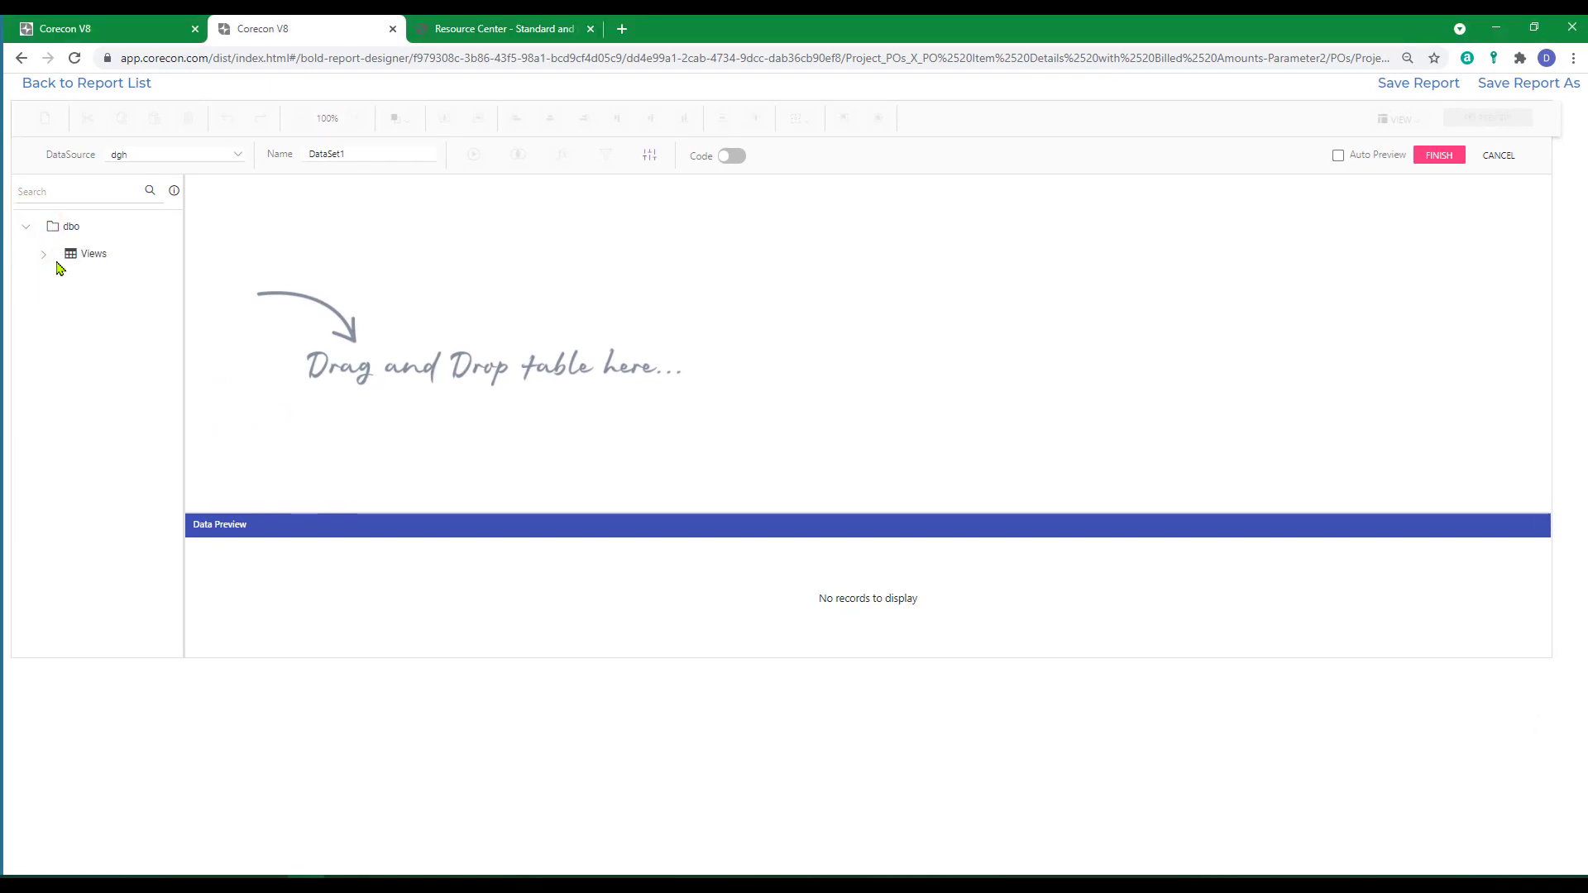
left_click(43, 253)
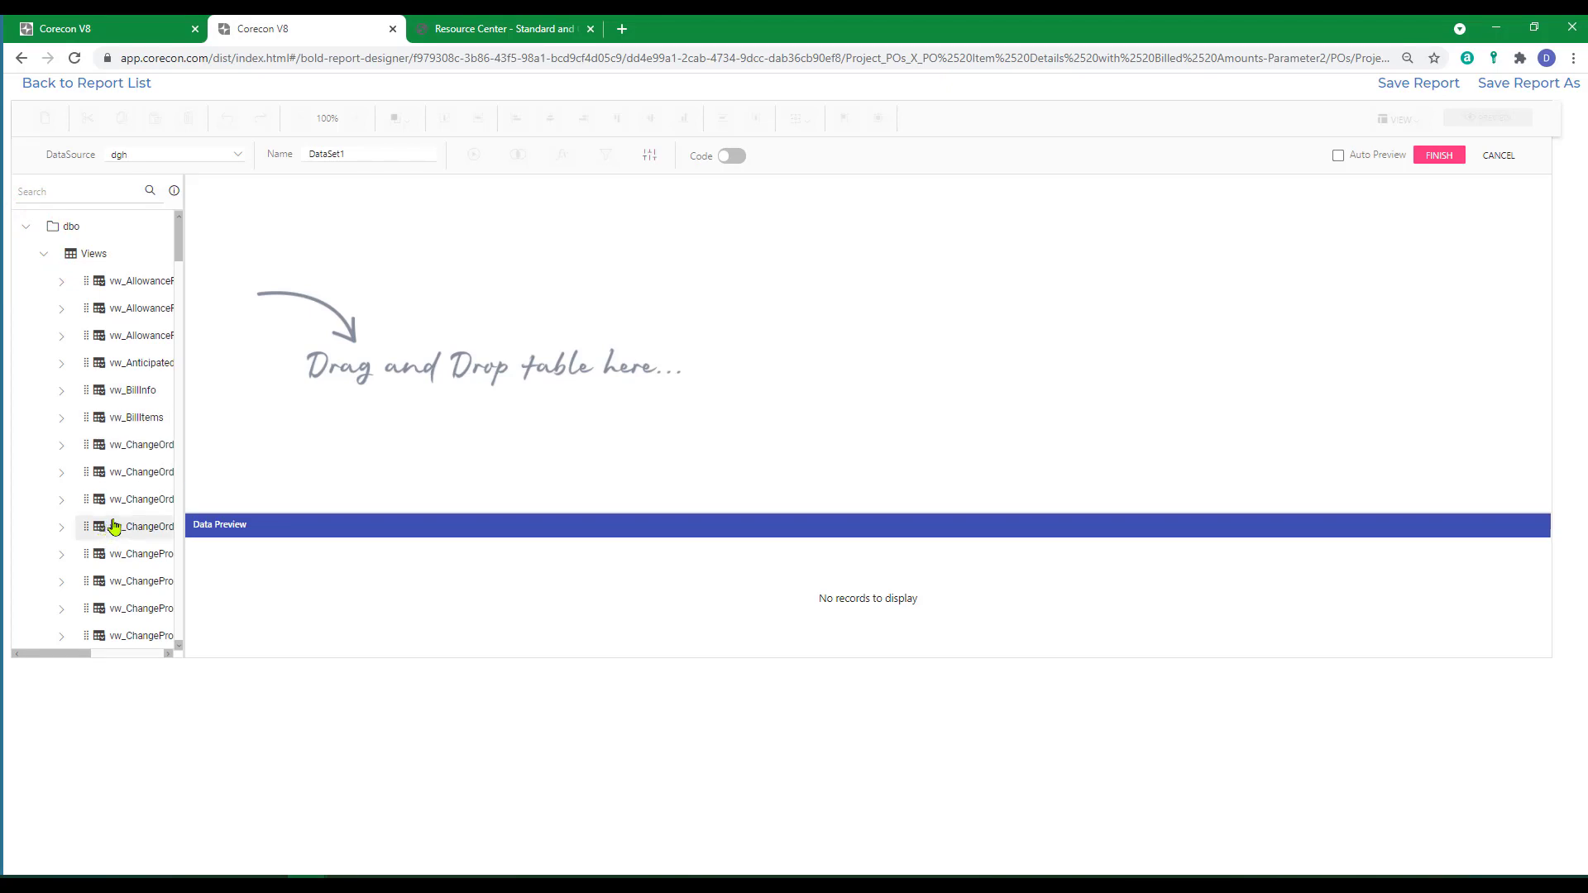
scroll(113, 527, "down", 10)
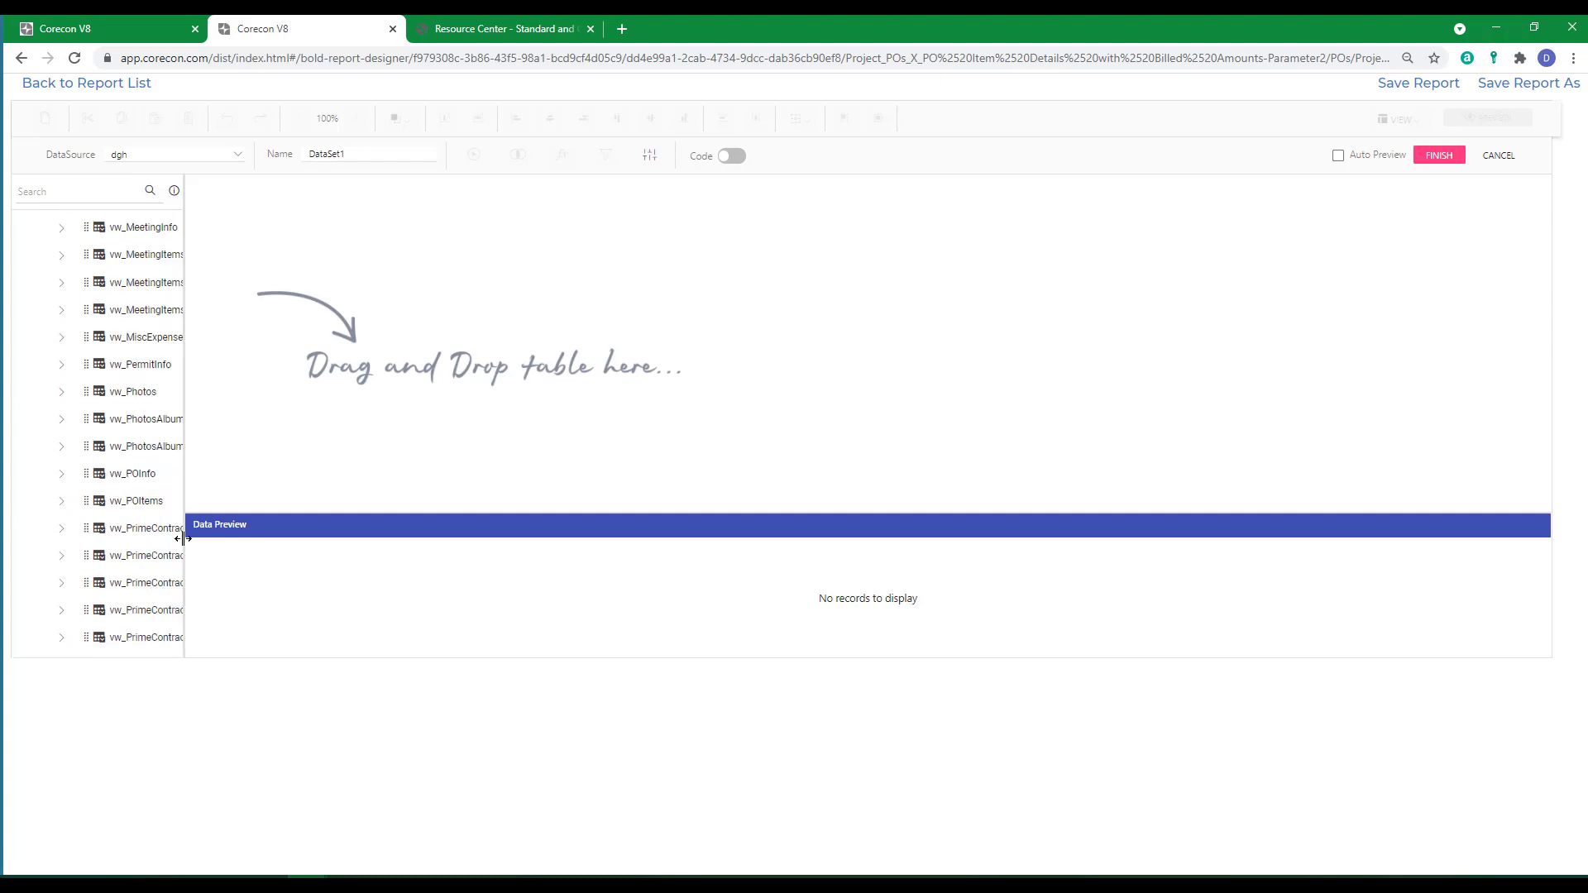
left_click_drag(183, 539, 344, 539)
left_click_drag(166, 582, 405, 208)
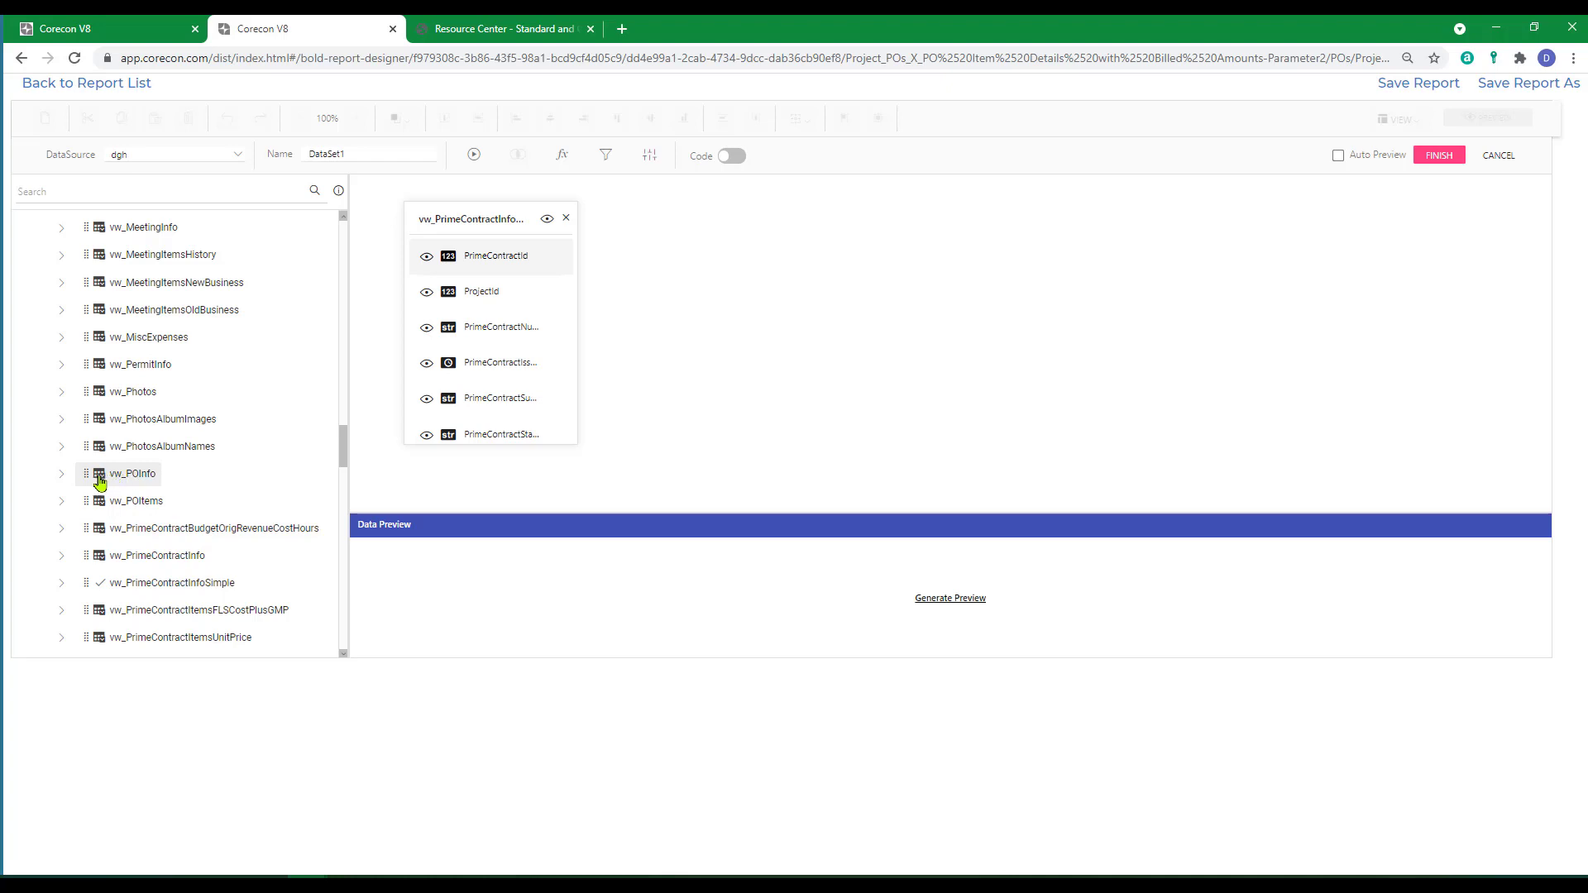
Add the vw_POInfo view to the query and relate vw_PrimeContractInfoSimple to it with an Inner join.
left_click_drag(87, 473, 727, 291)
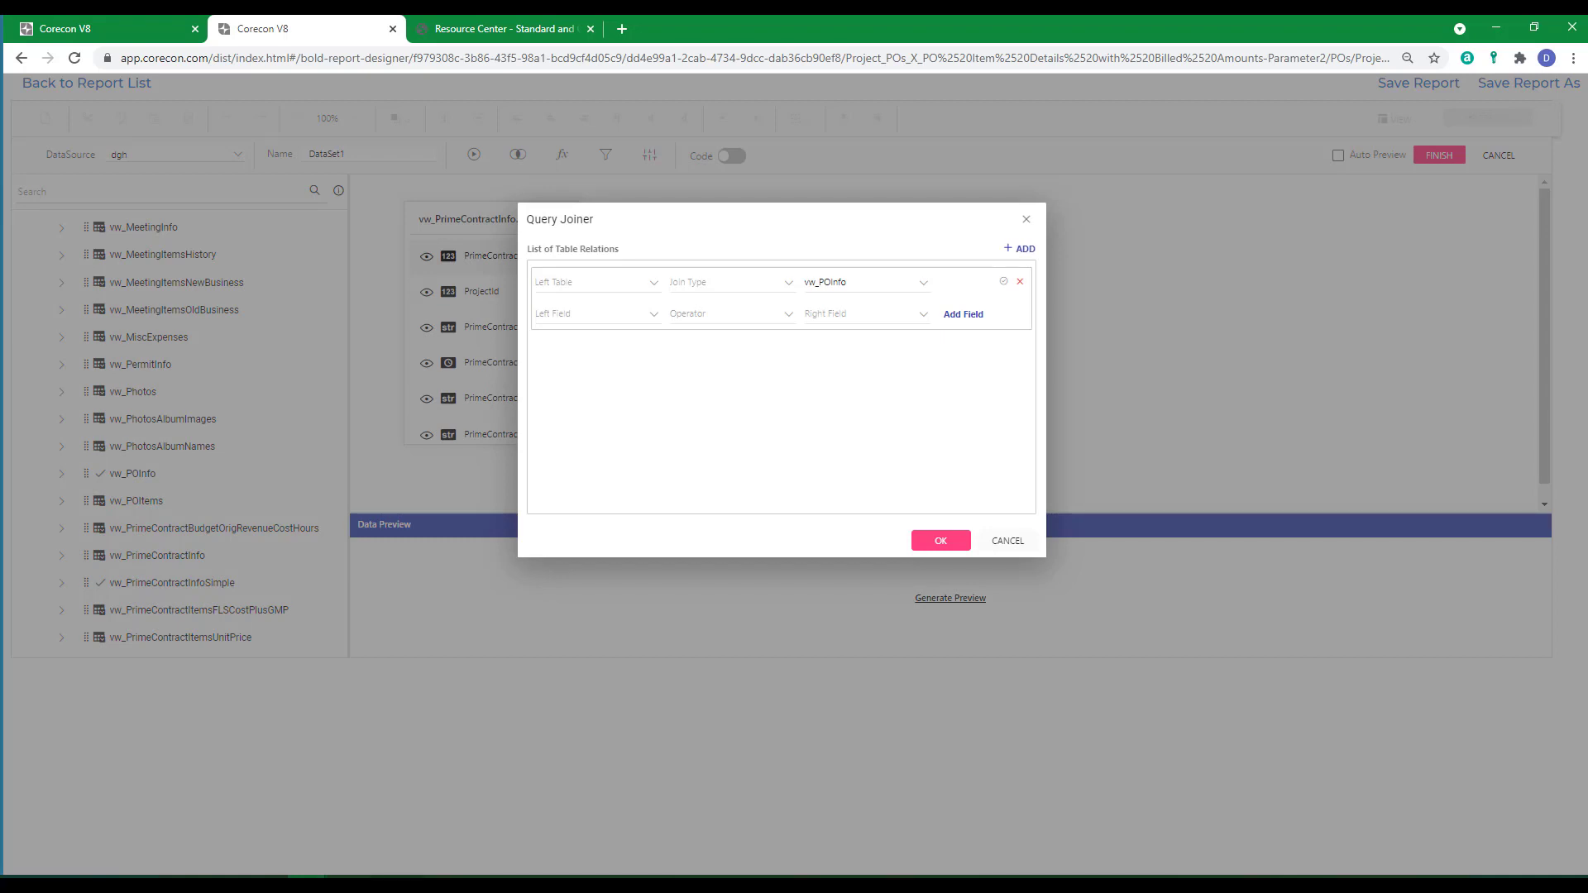
left_click(556, 289)
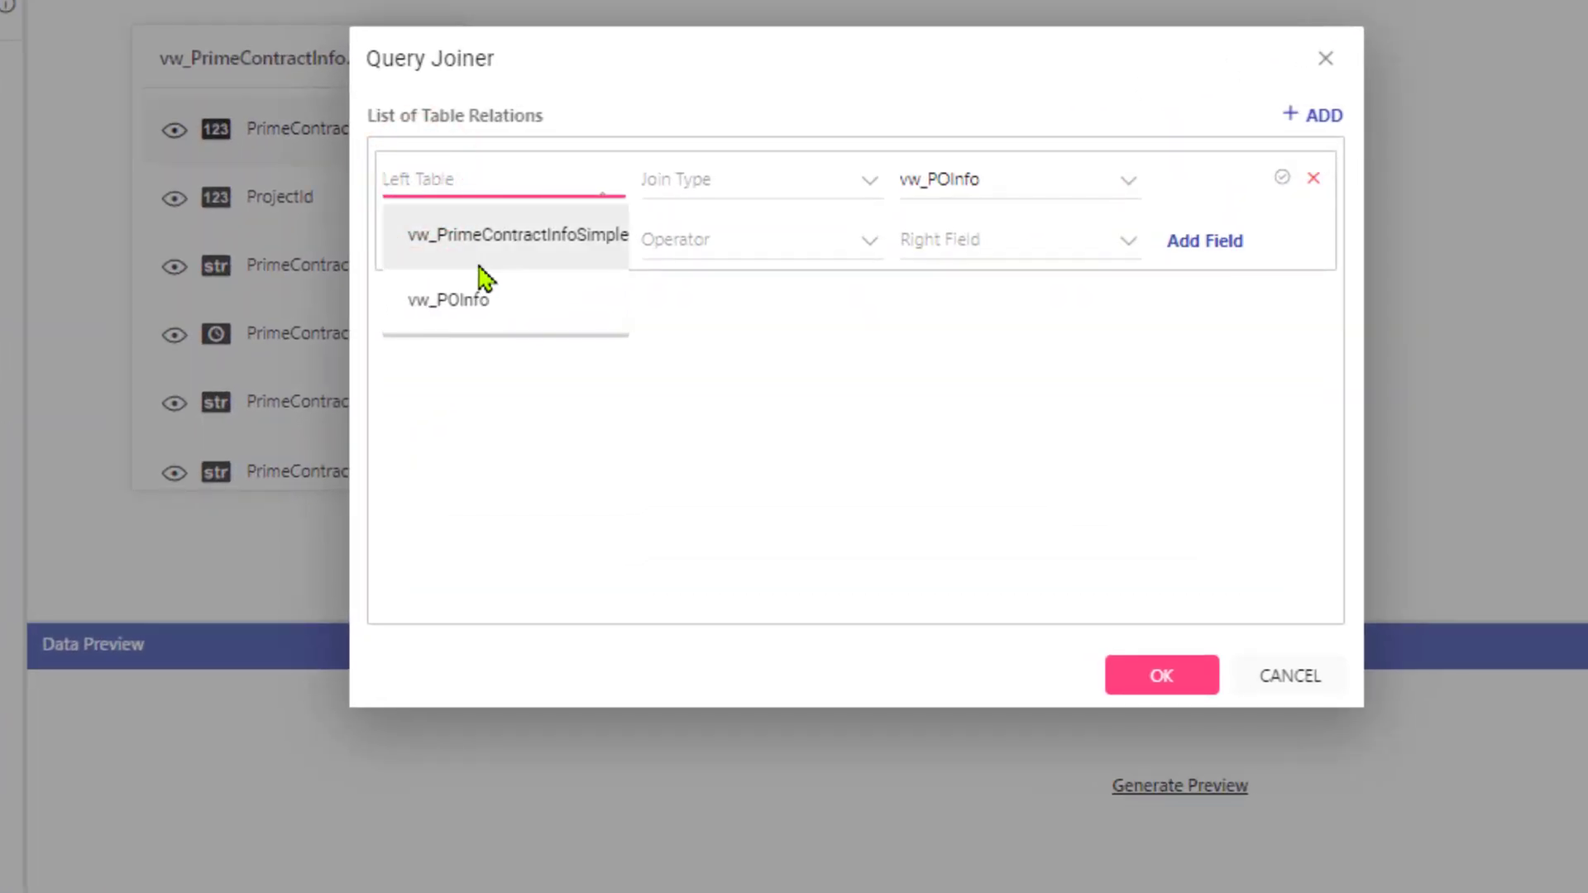
left_click(480, 243)
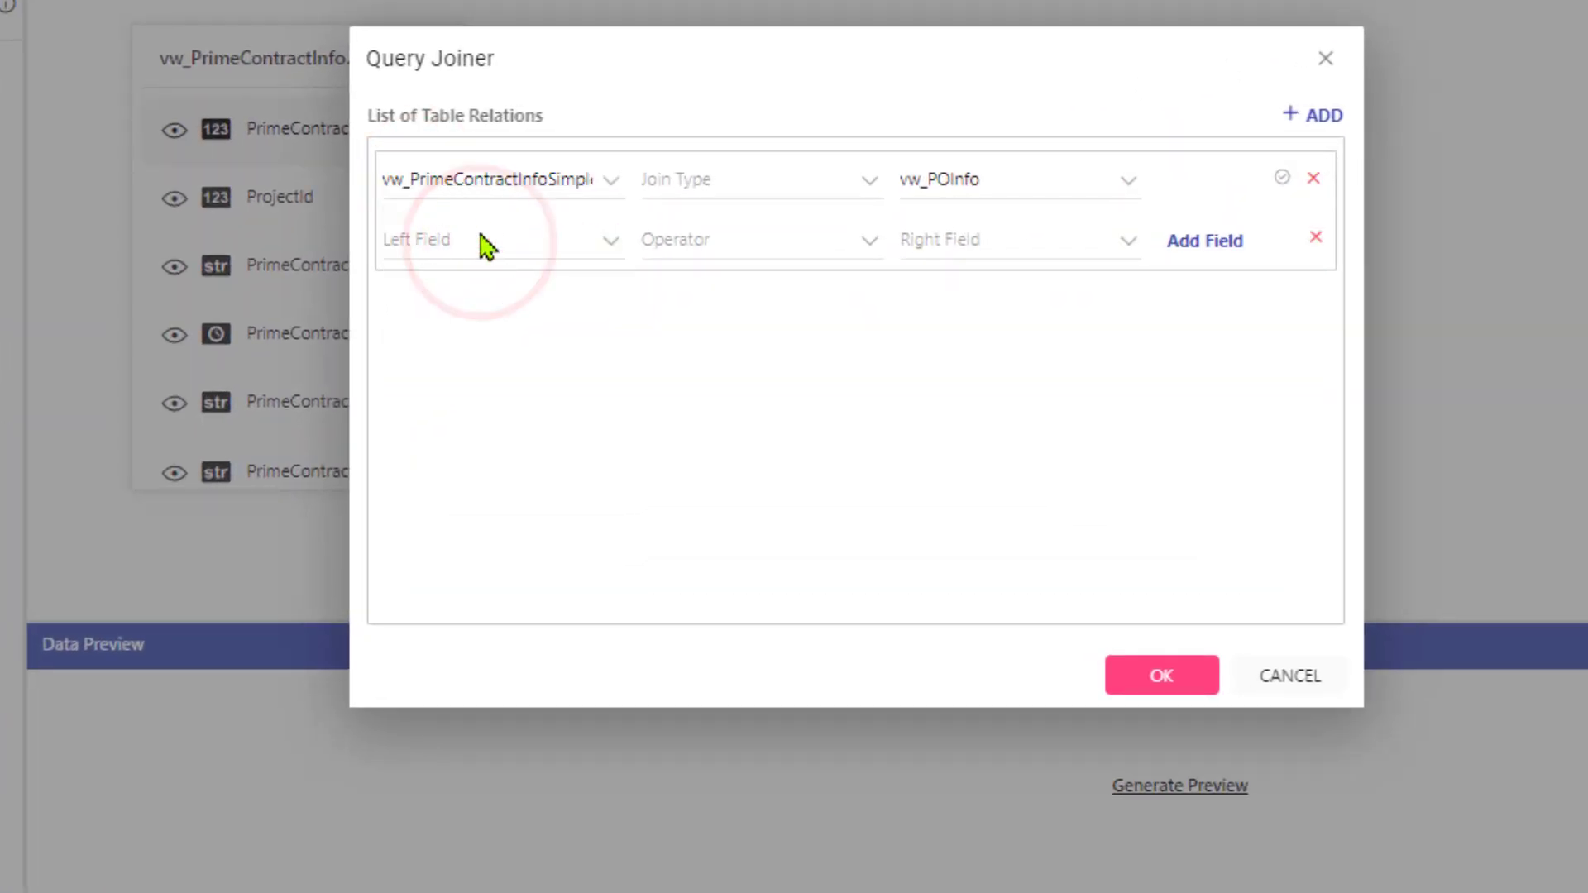
left_click(695, 196)
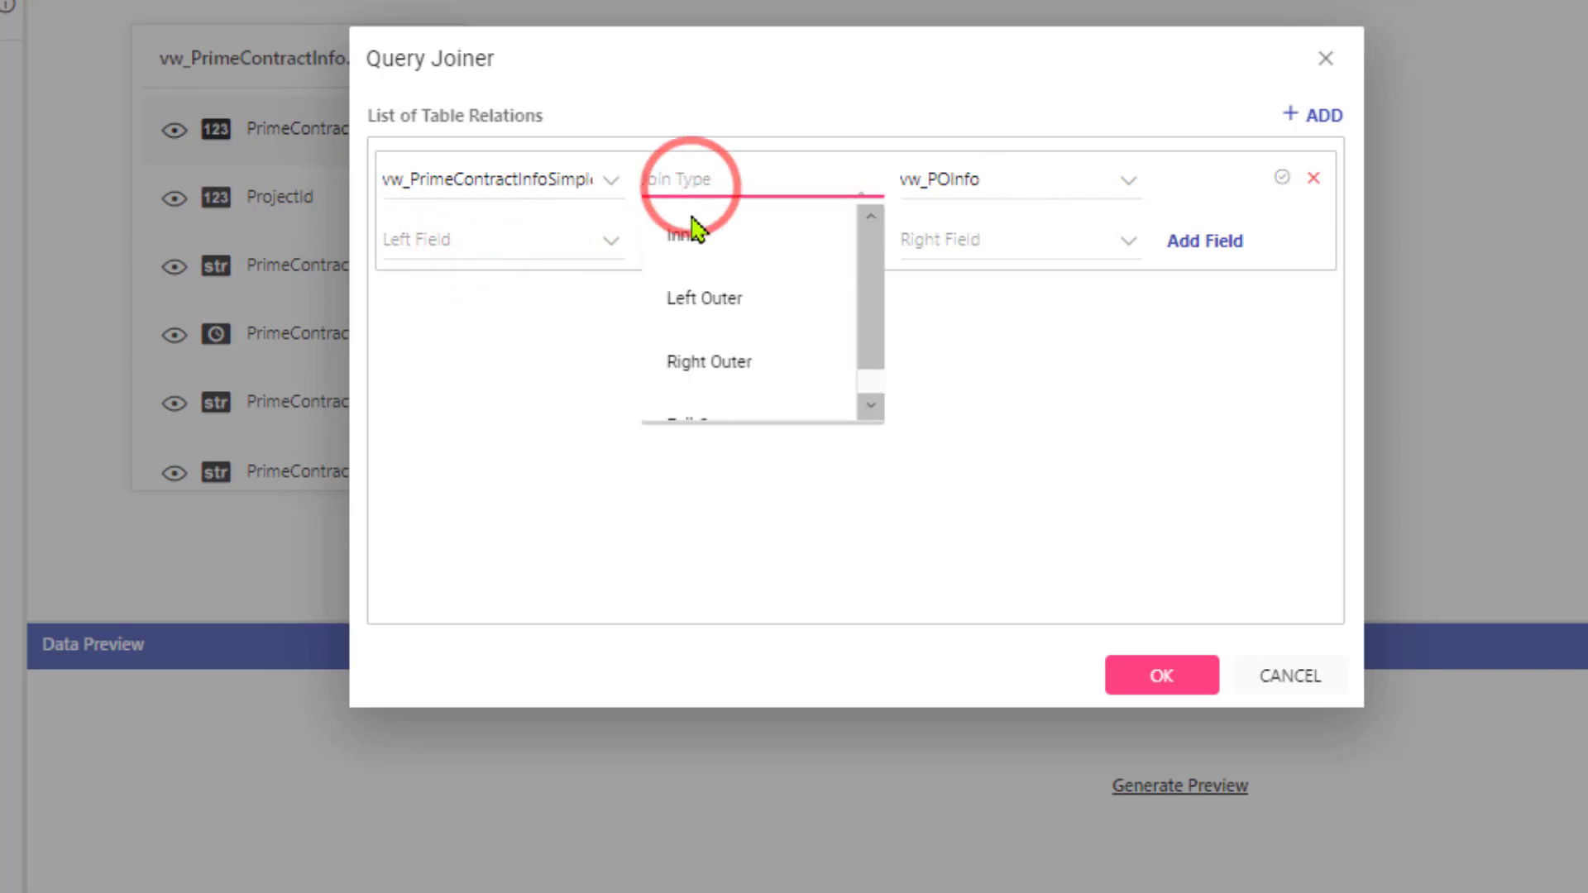
left_click(672, 239)
Set the join condition to PrimeContractId = PrimeContractId and accept the table relation.
left_click(443, 248)
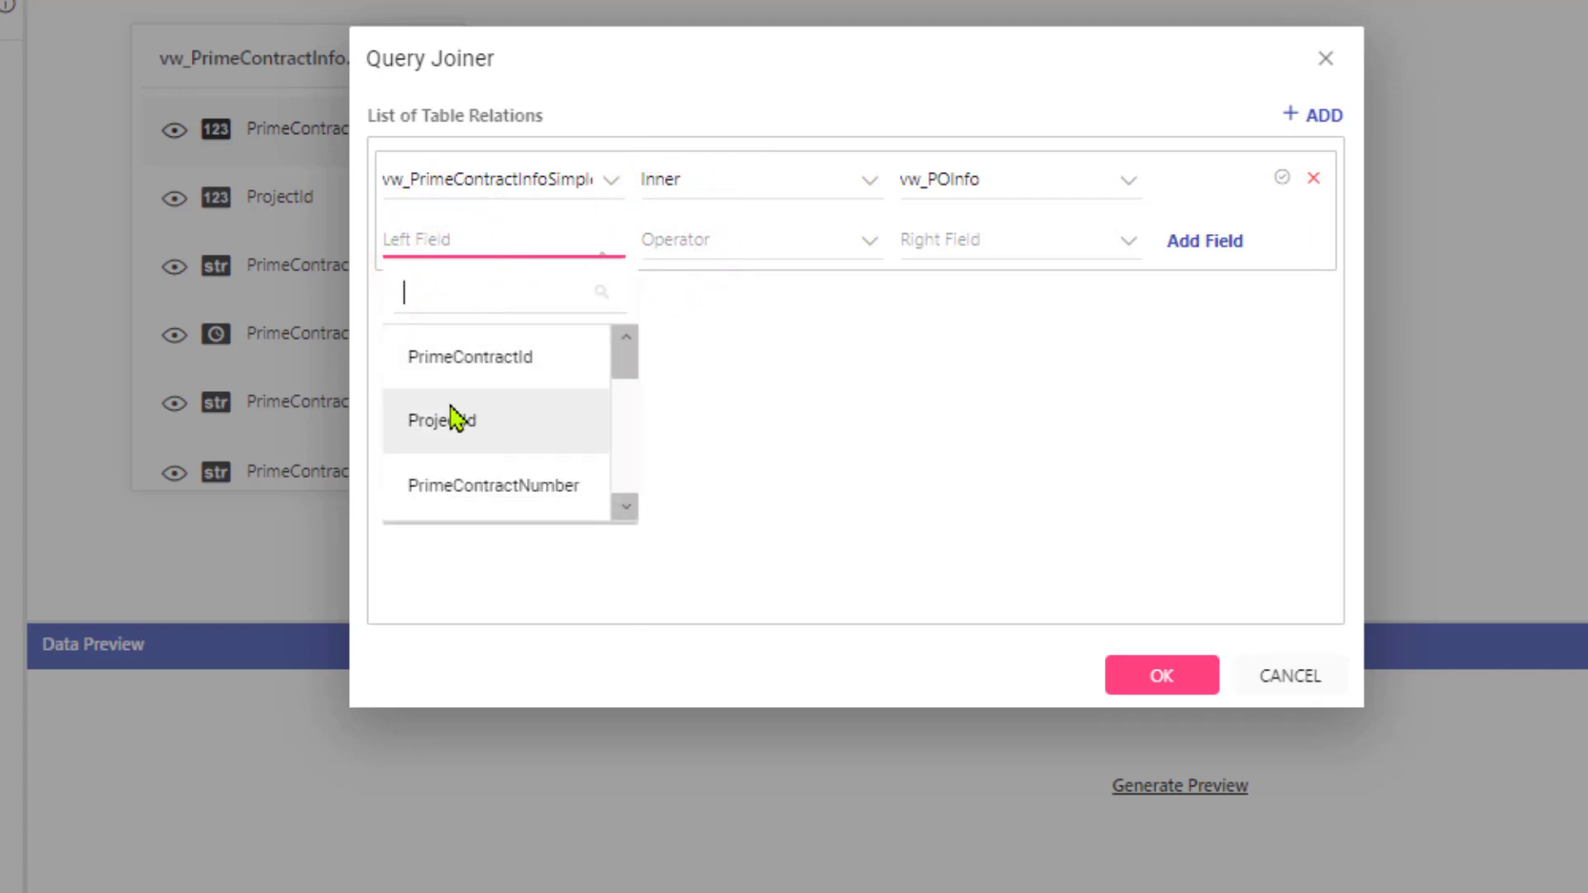
left_click(455, 366)
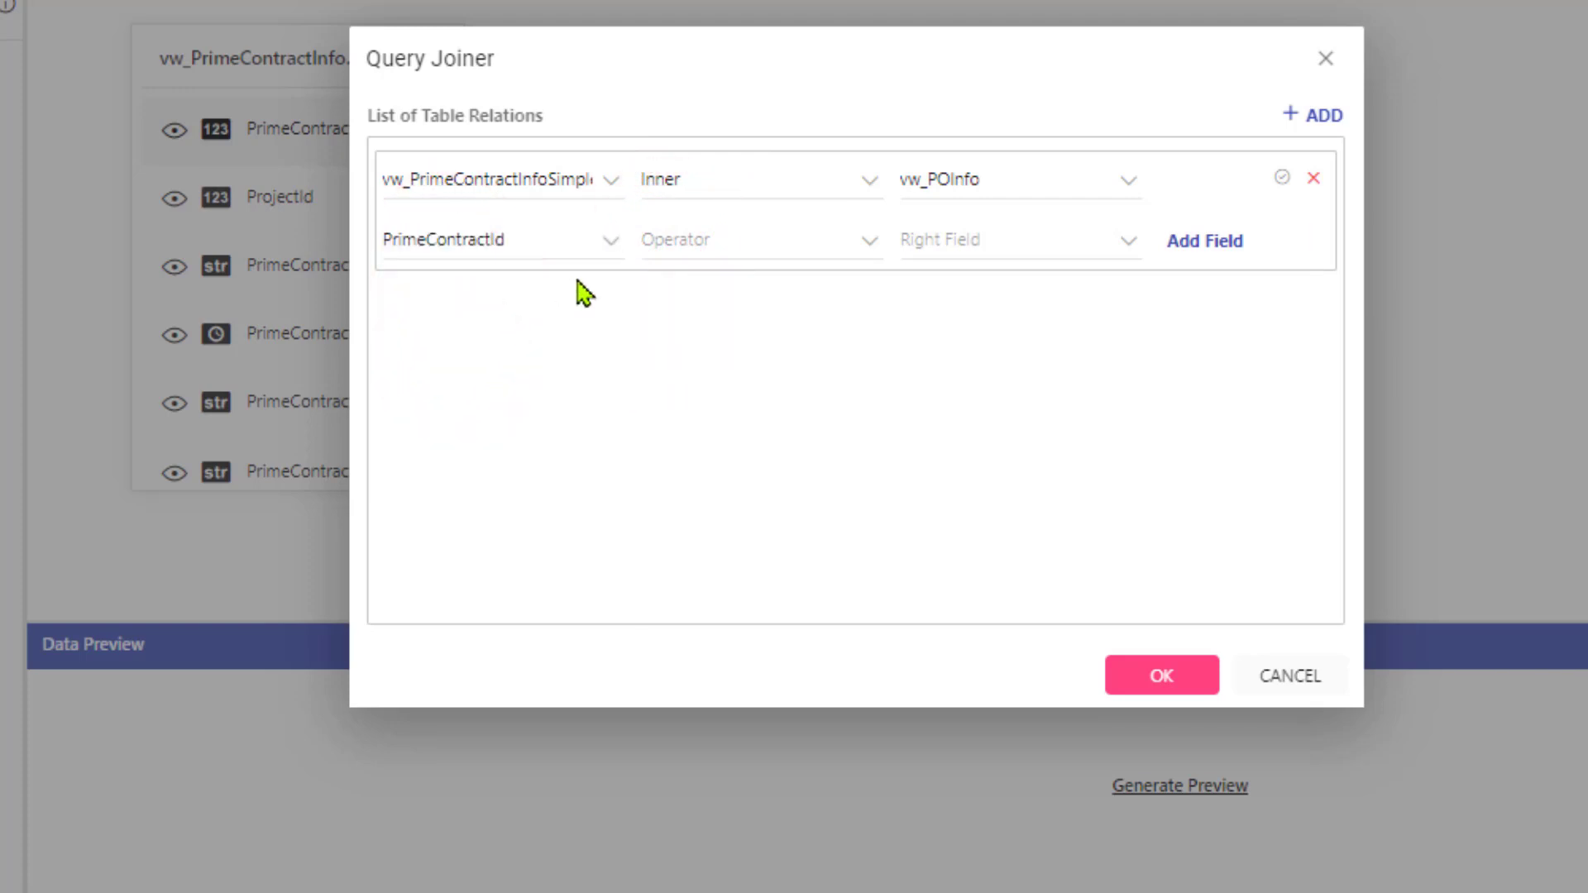
left_click(695, 253)
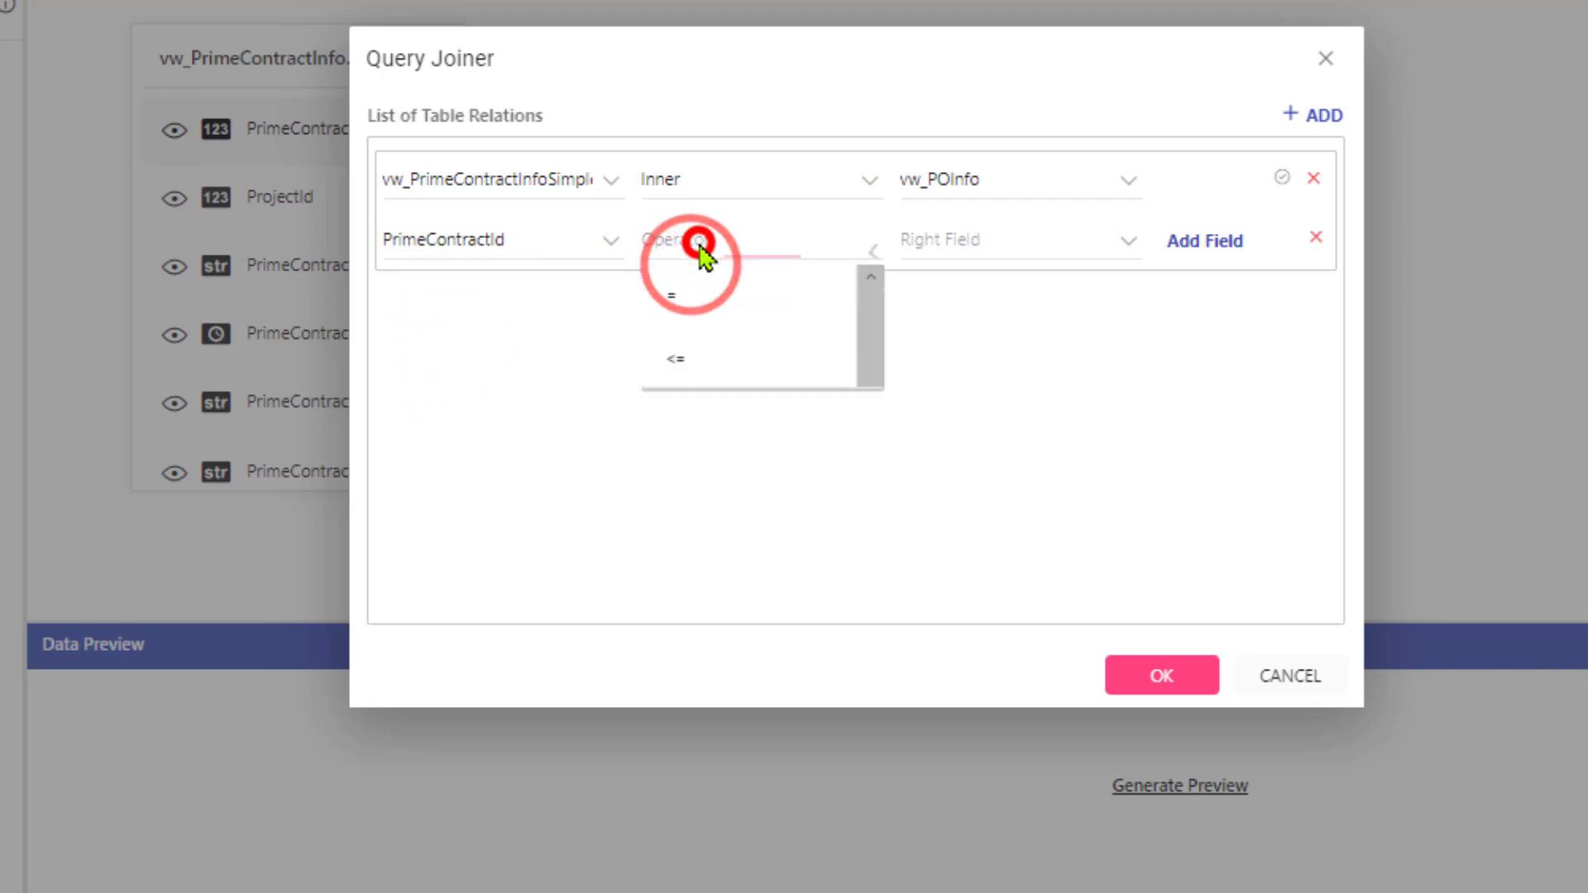
left_click(677, 314)
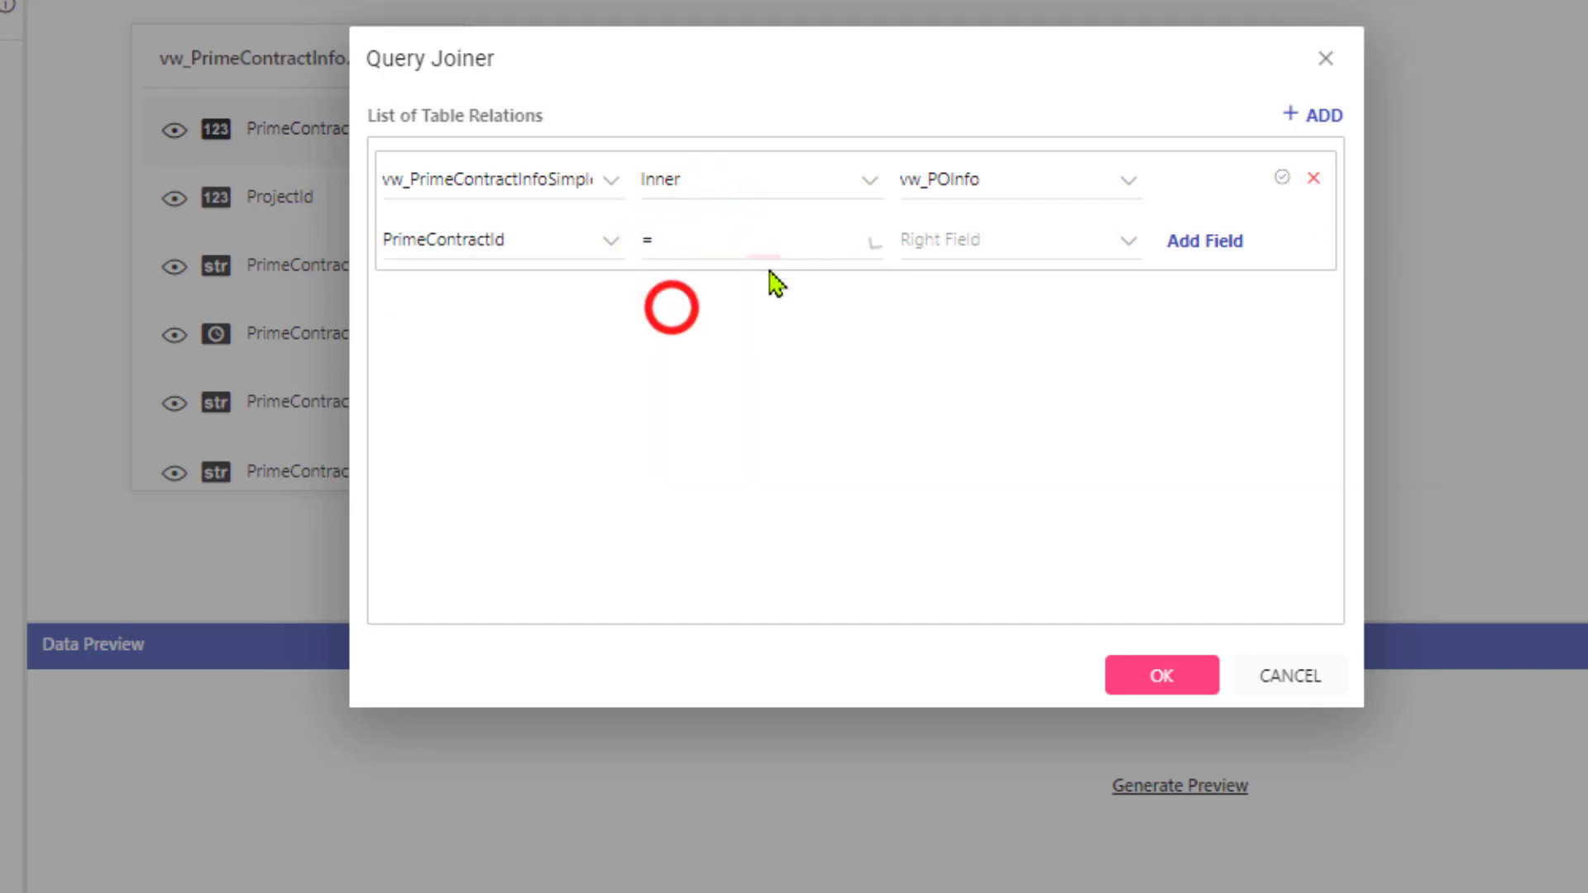
left_click(951, 253)
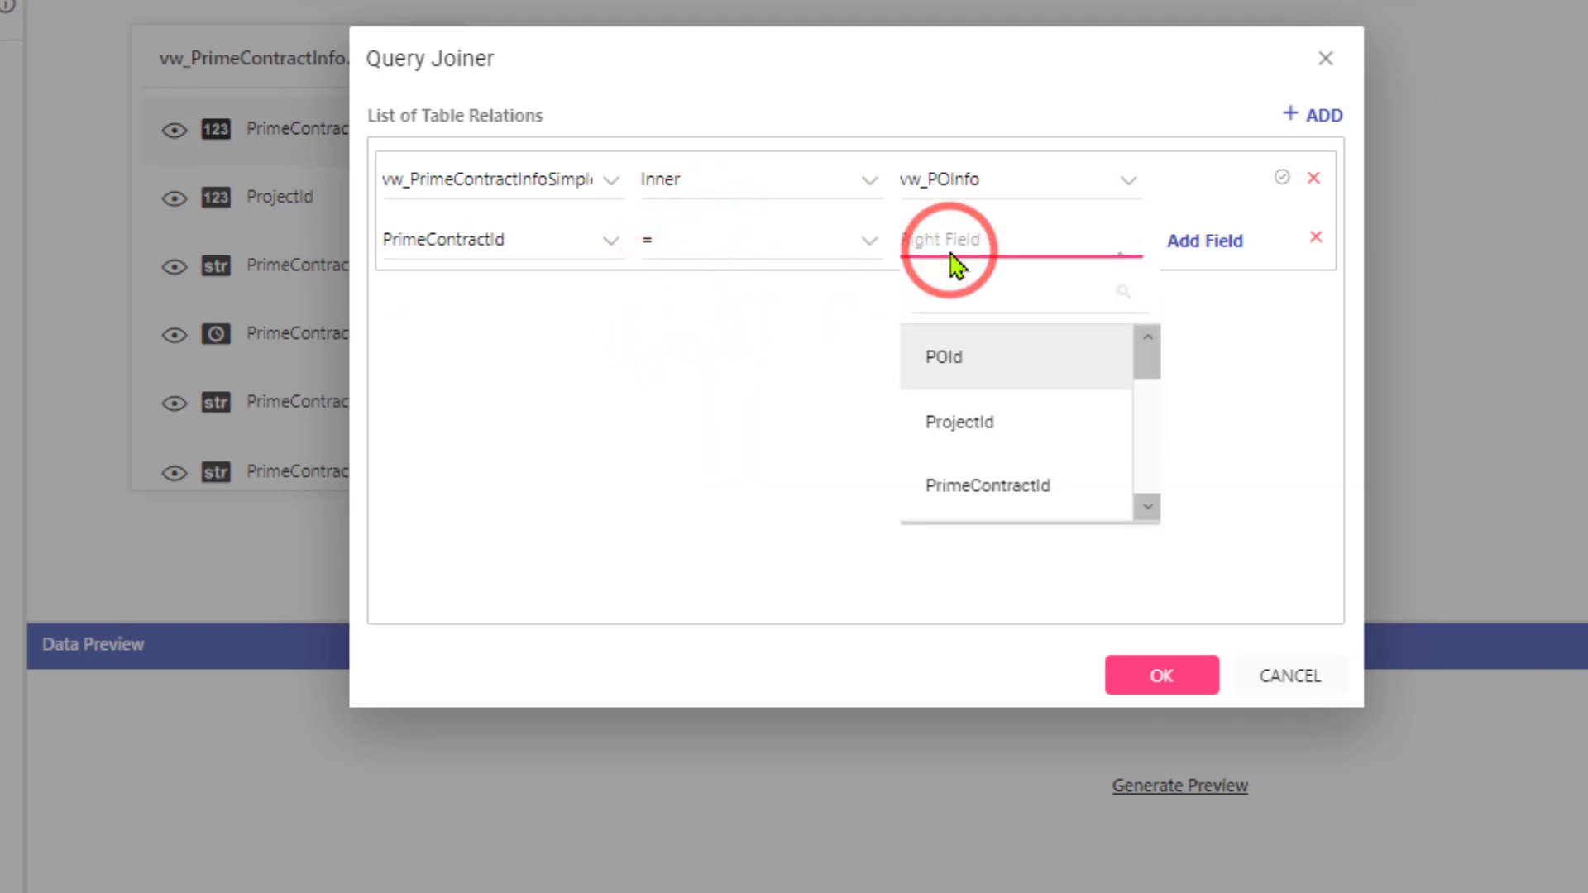
left_click(995, 500)
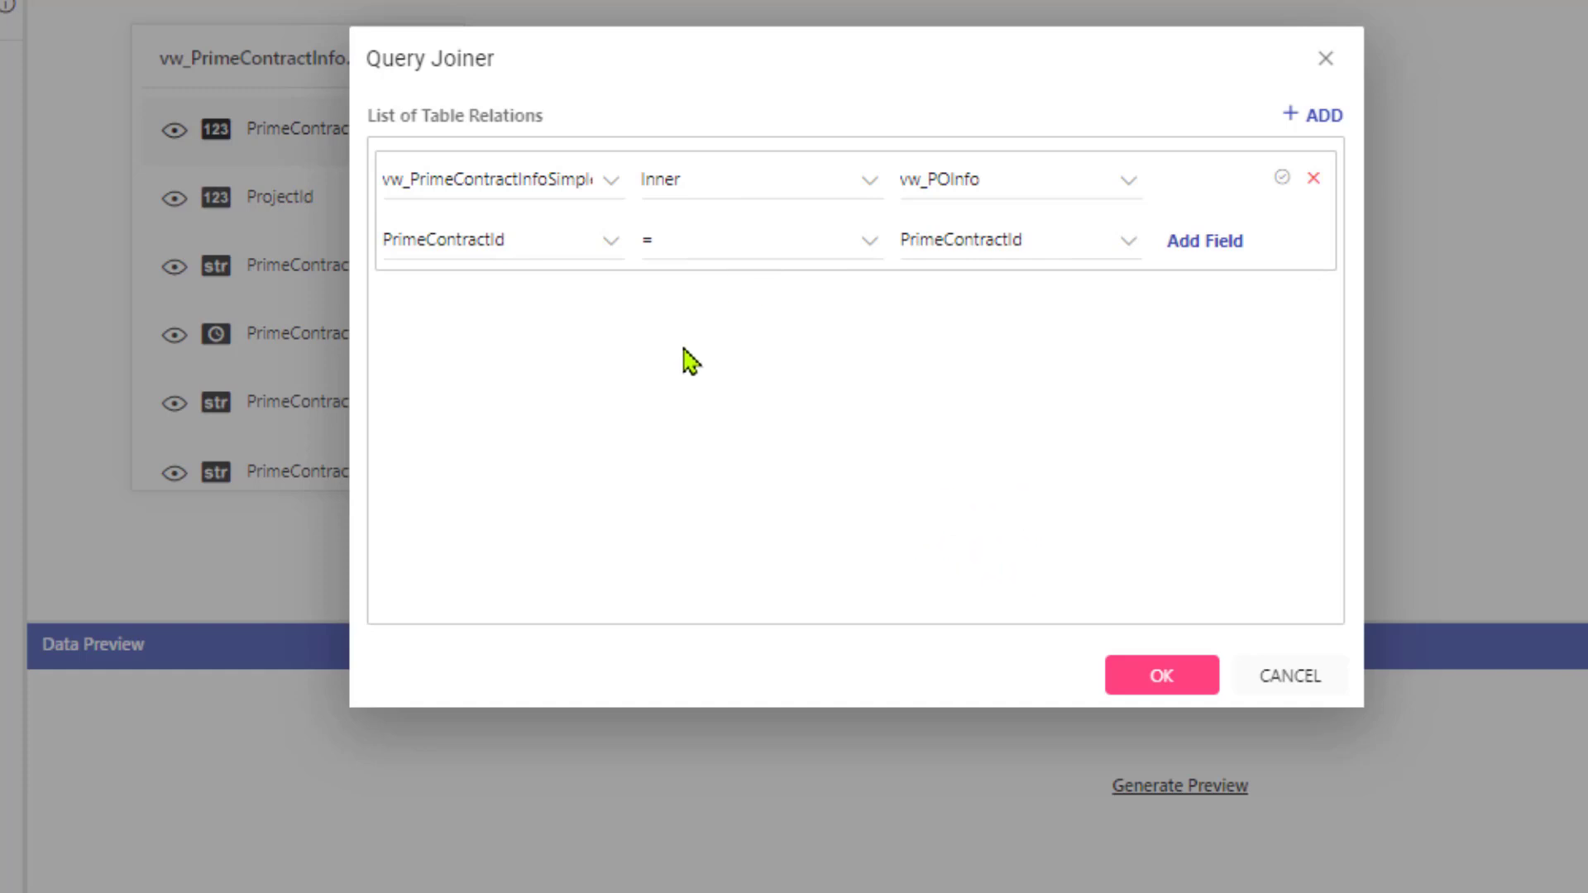
left_click(1156, 675)
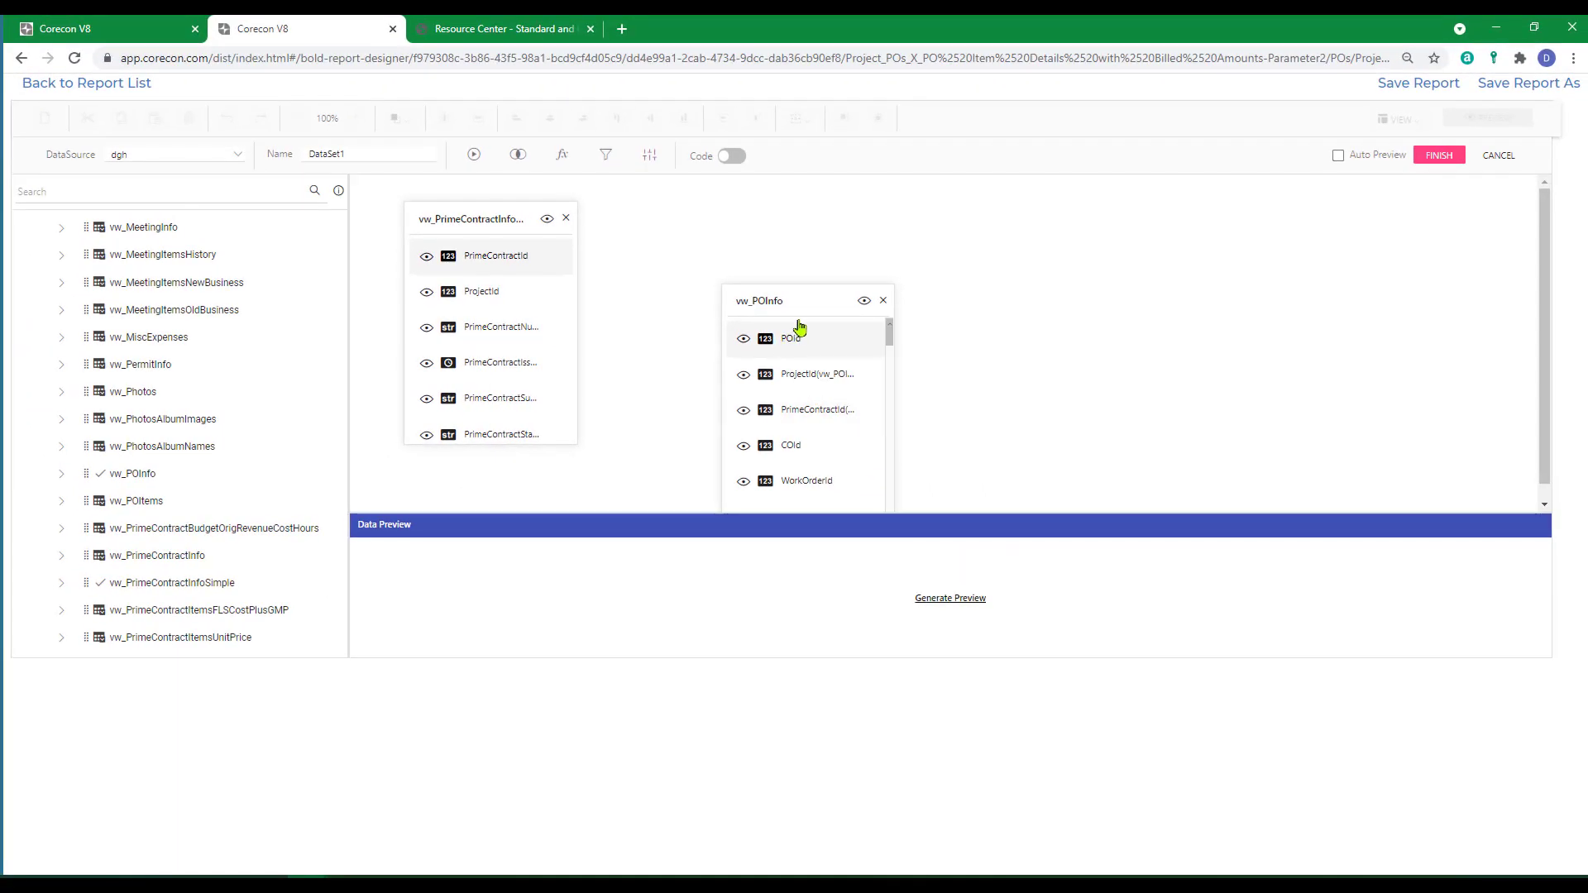
Place the vw_POInfo table beside the prime contract table and name the dataset dsPrimeContractId.
left_click(800, 306)
left_click_drag(790, 312, 670, 227)
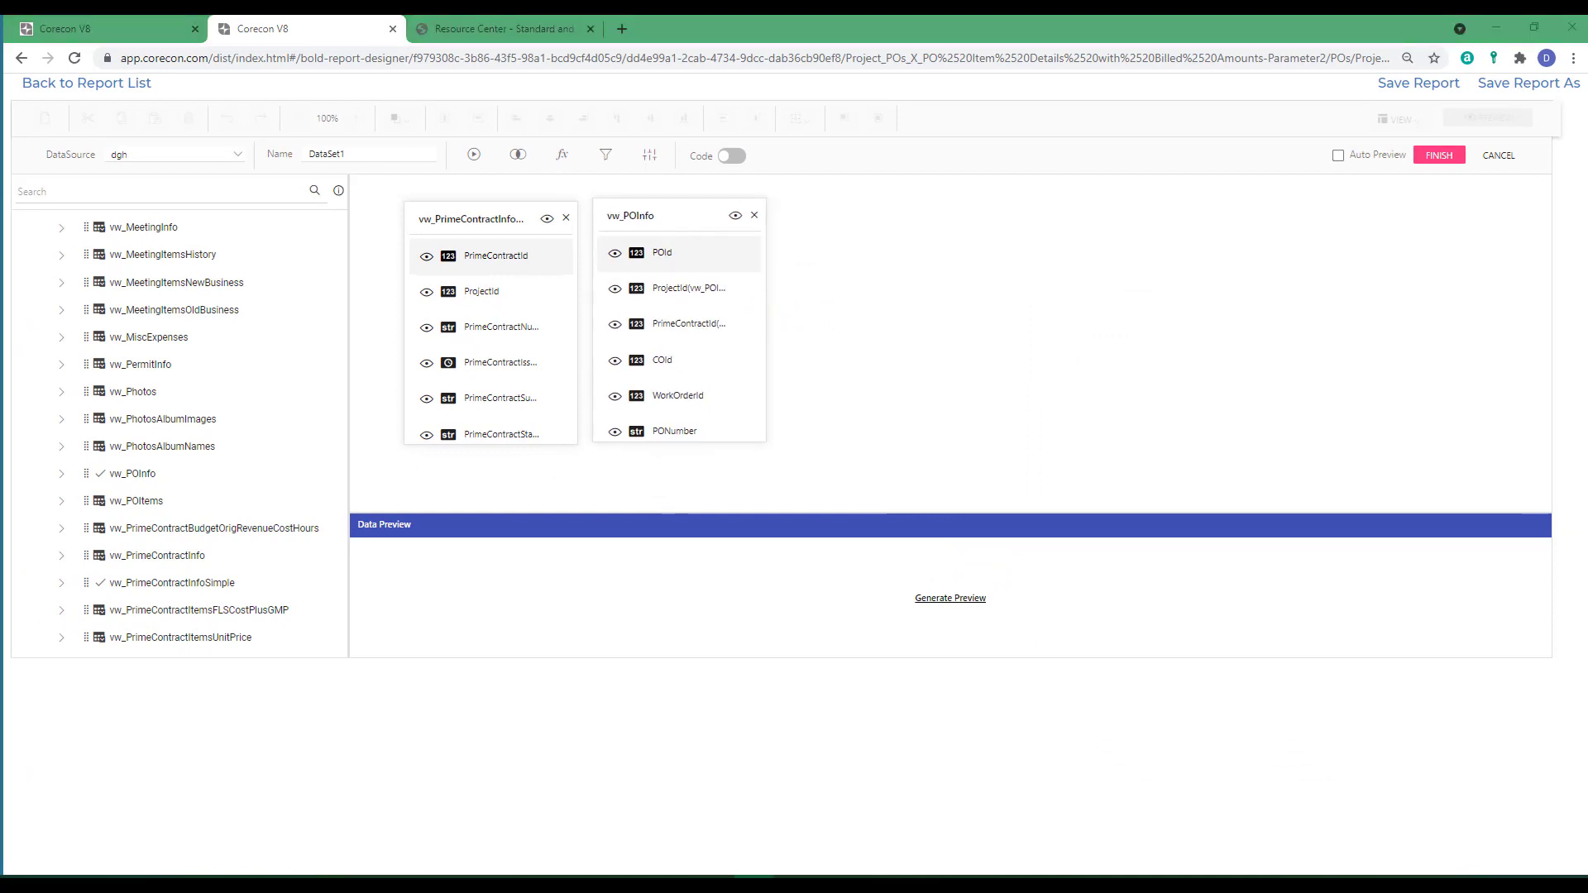
double_click(357, 154)
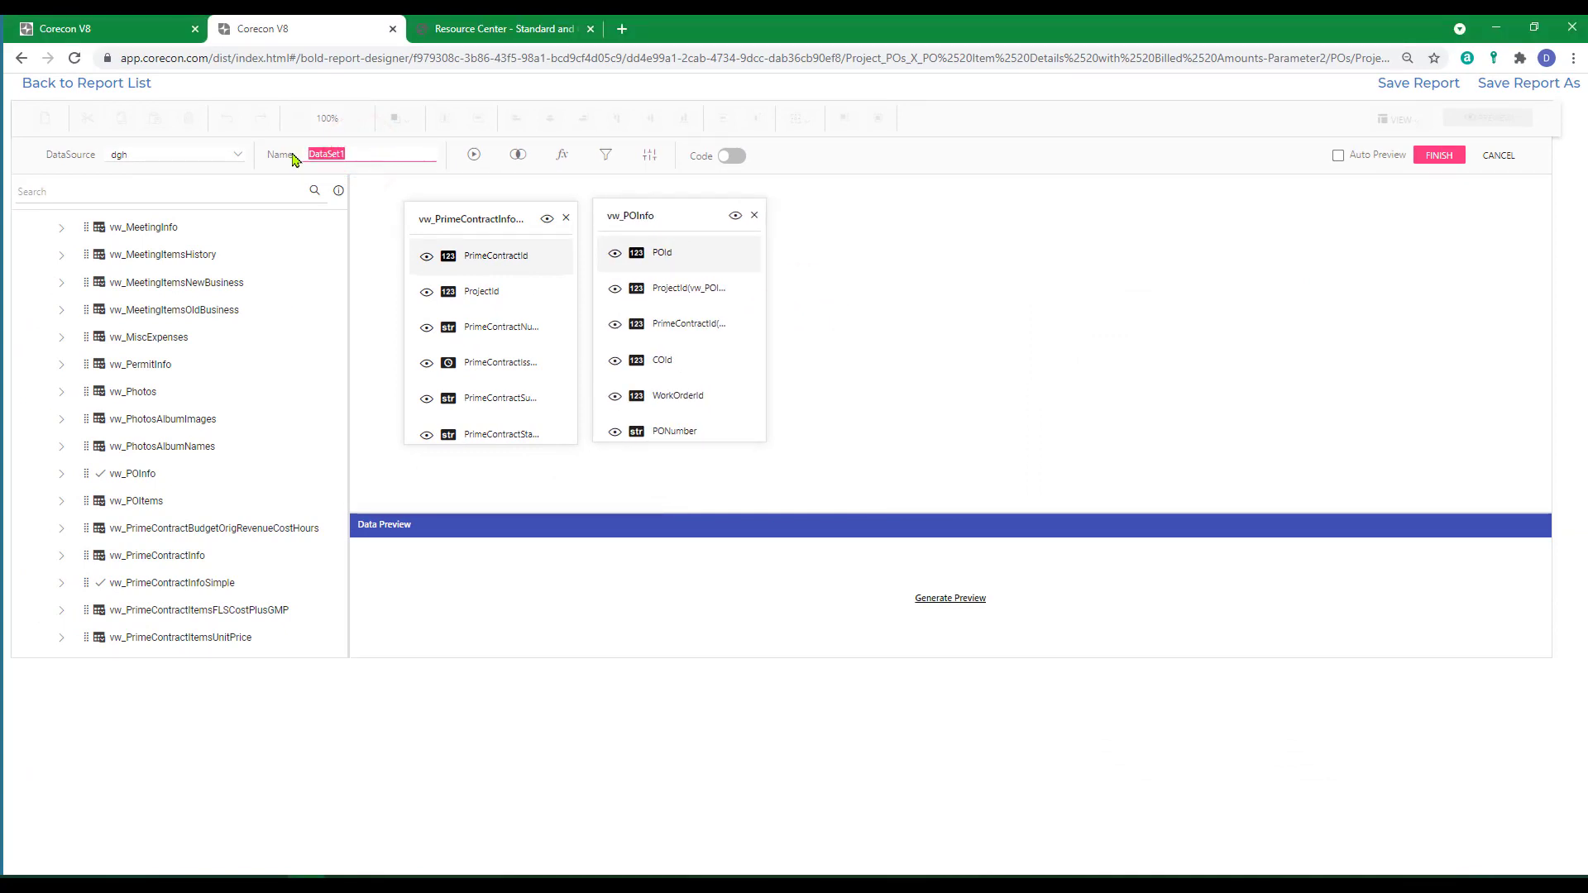
type("dsPrimeContractID")
type("d")
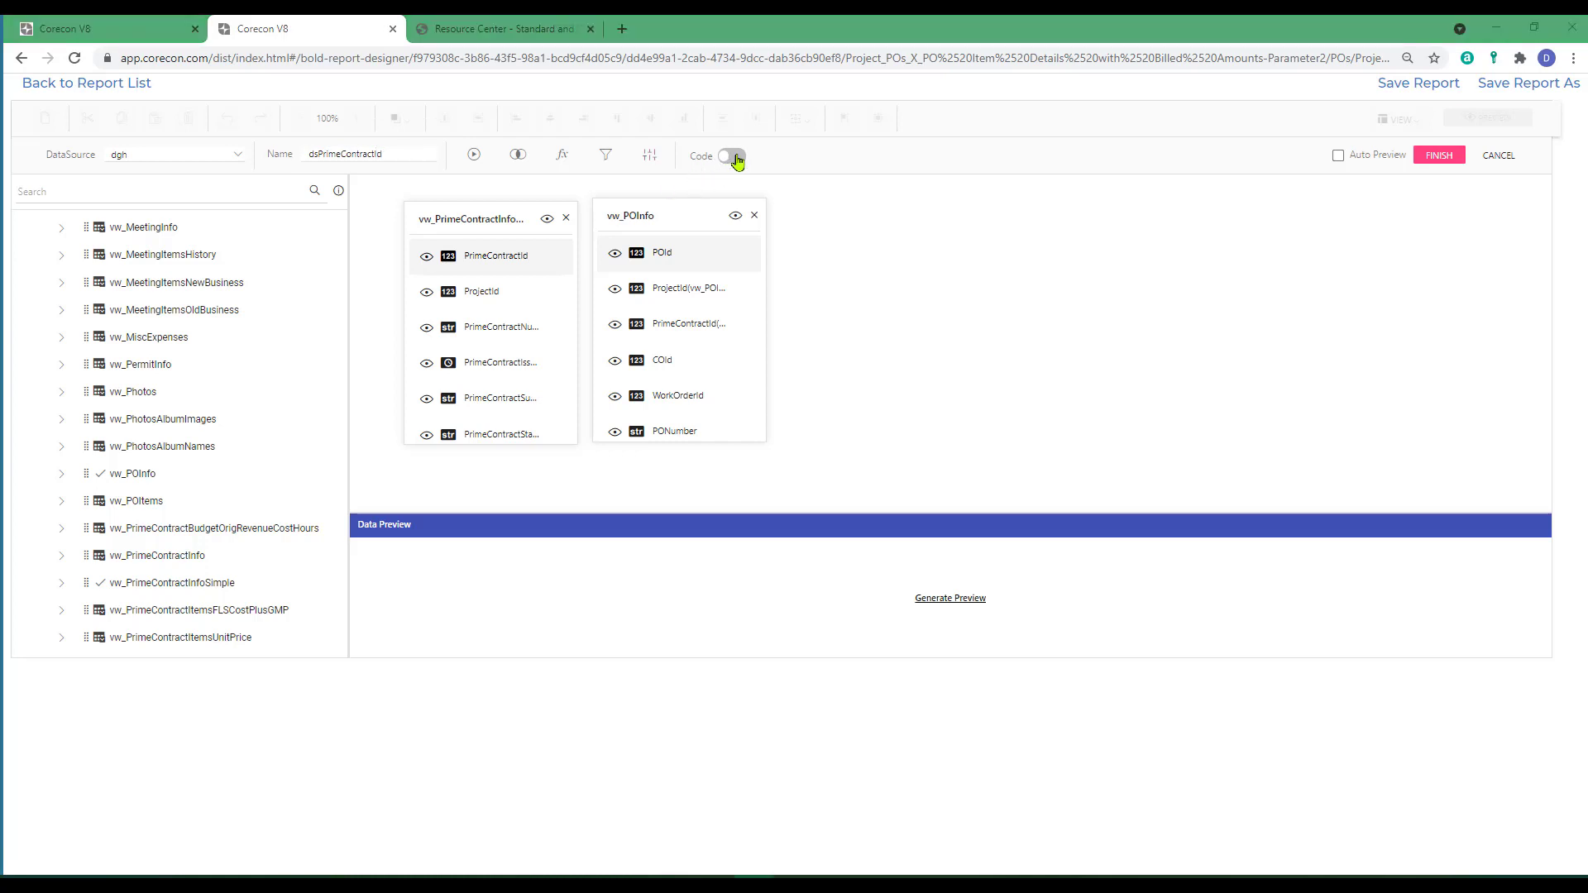
Switch the dsPrimeContractId query to code view and insert blank lines above its first SELECT statement.
left_click(736, 158)
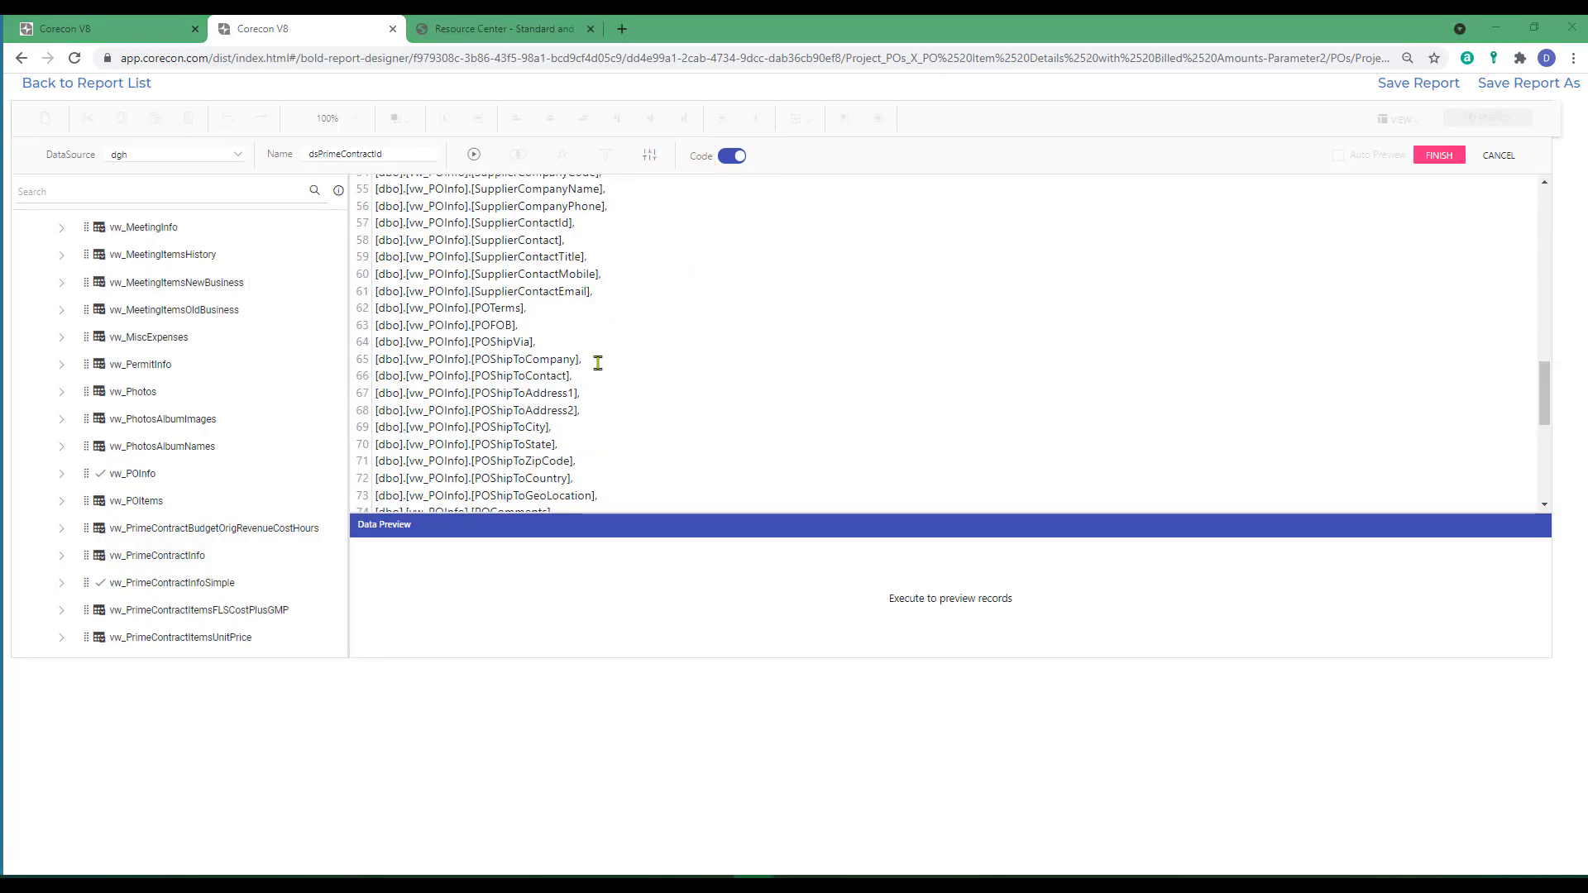
scroll(597, 363, "up", 10)
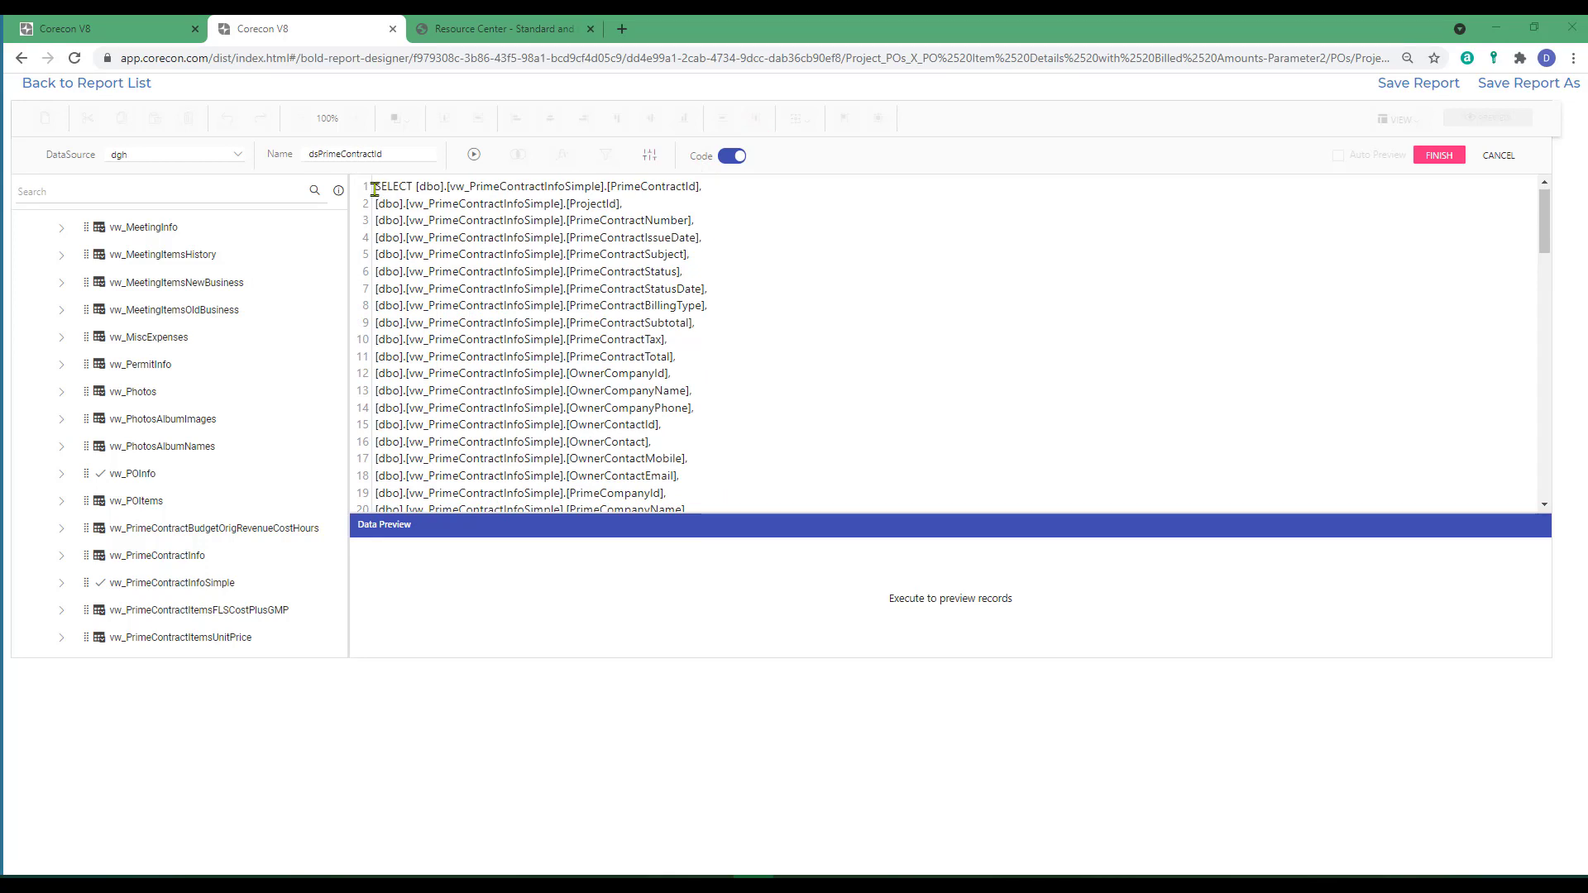
left_click(373, 186)
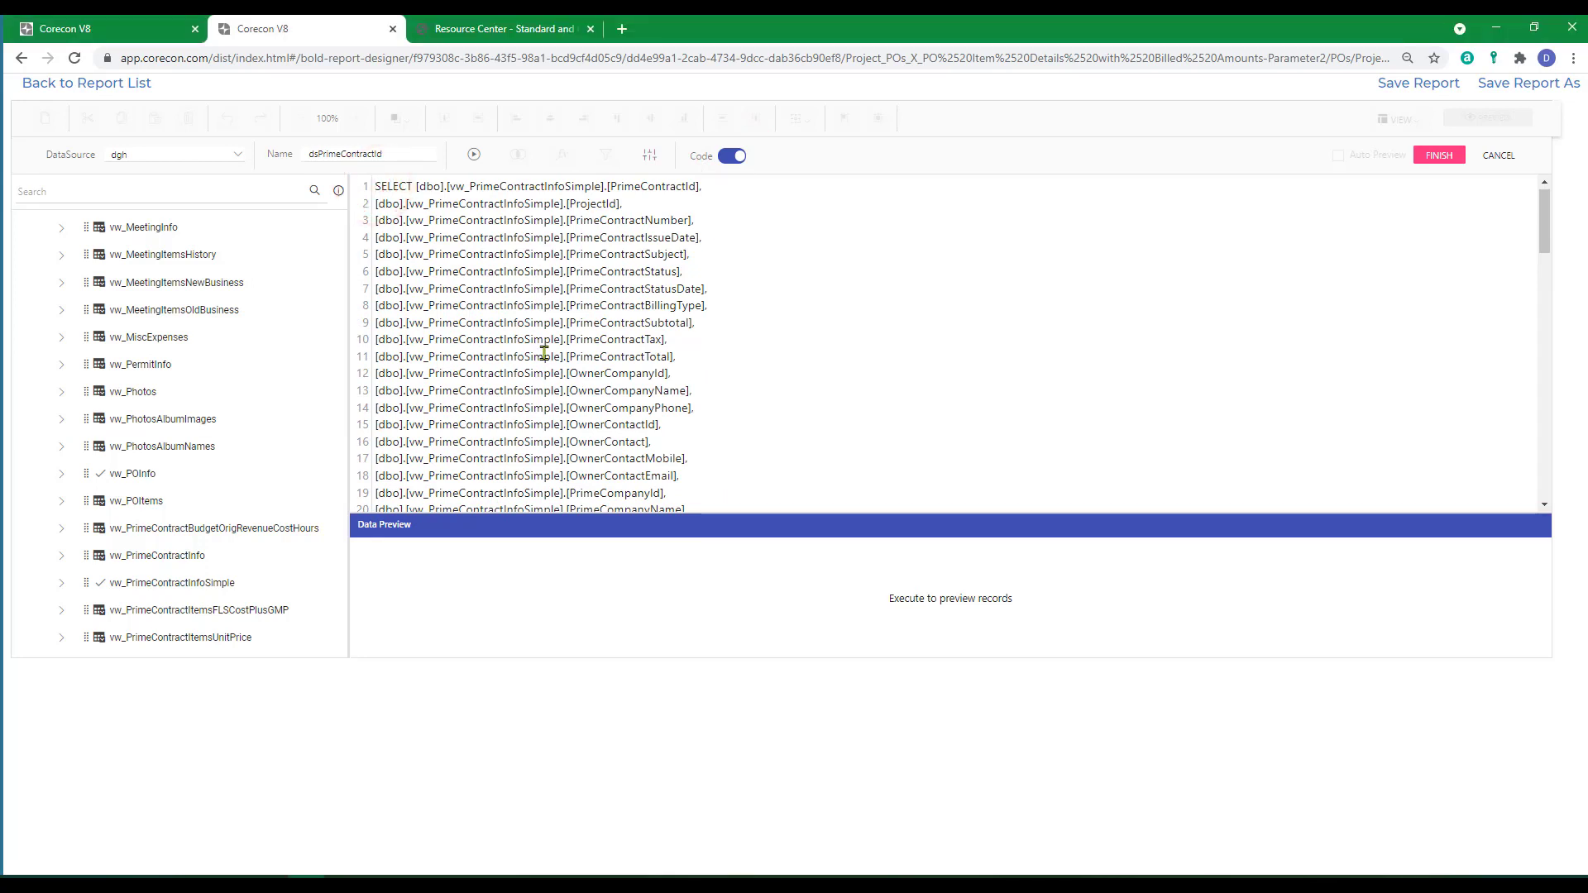
key("Return")
key("Return")
key("Return")
key("Return")
key("Return")
key("Return")
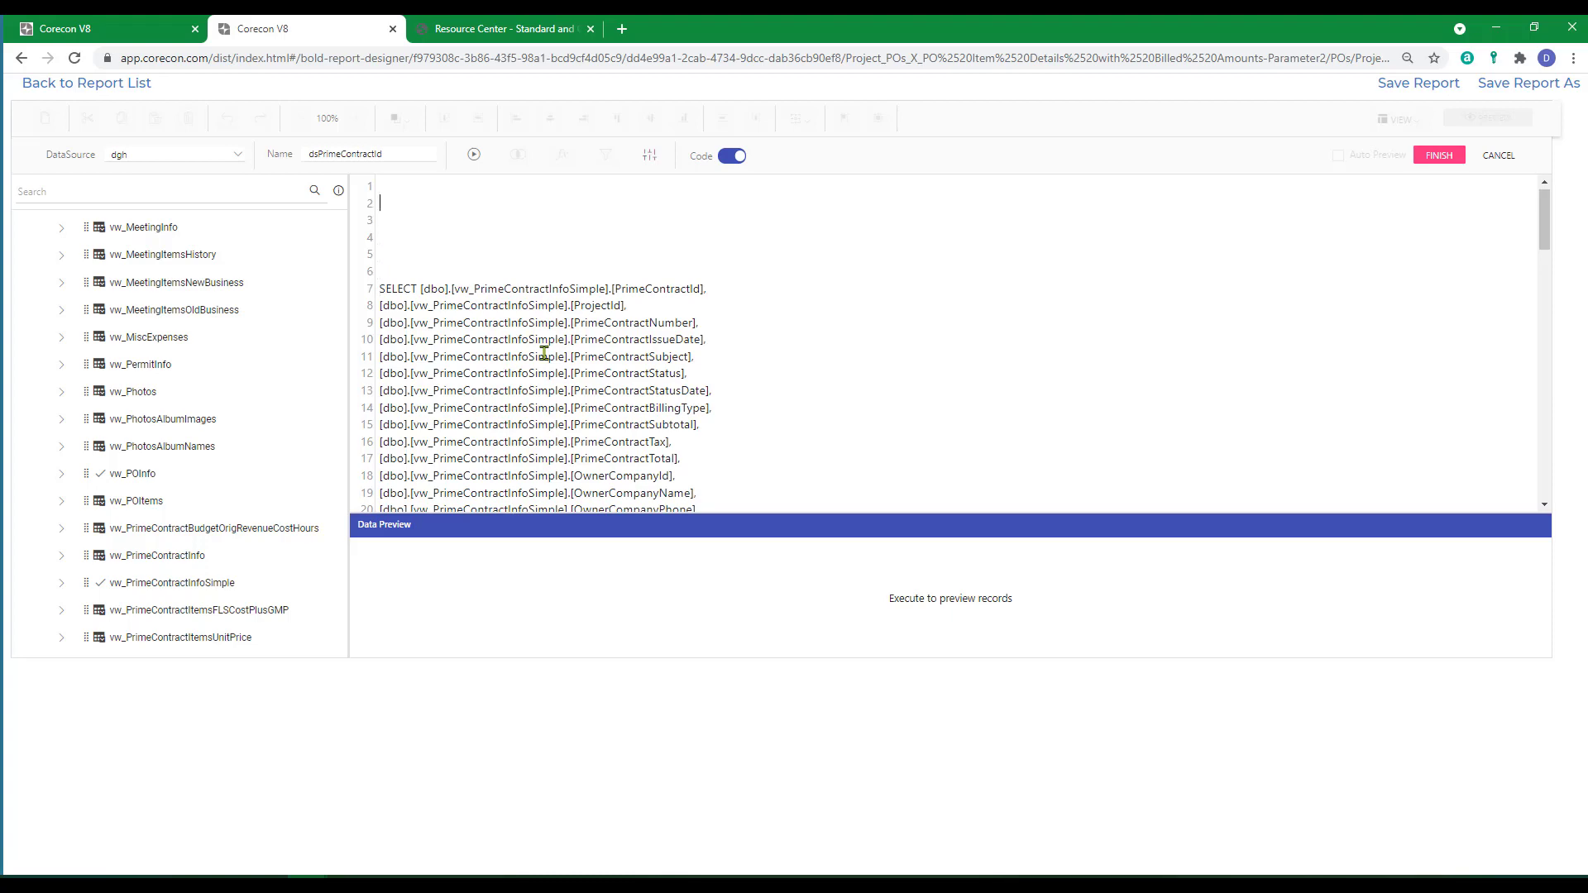
Begin a new statement above the existing query with SELECT -1 AS [PrimeContractID].
type("SELE")
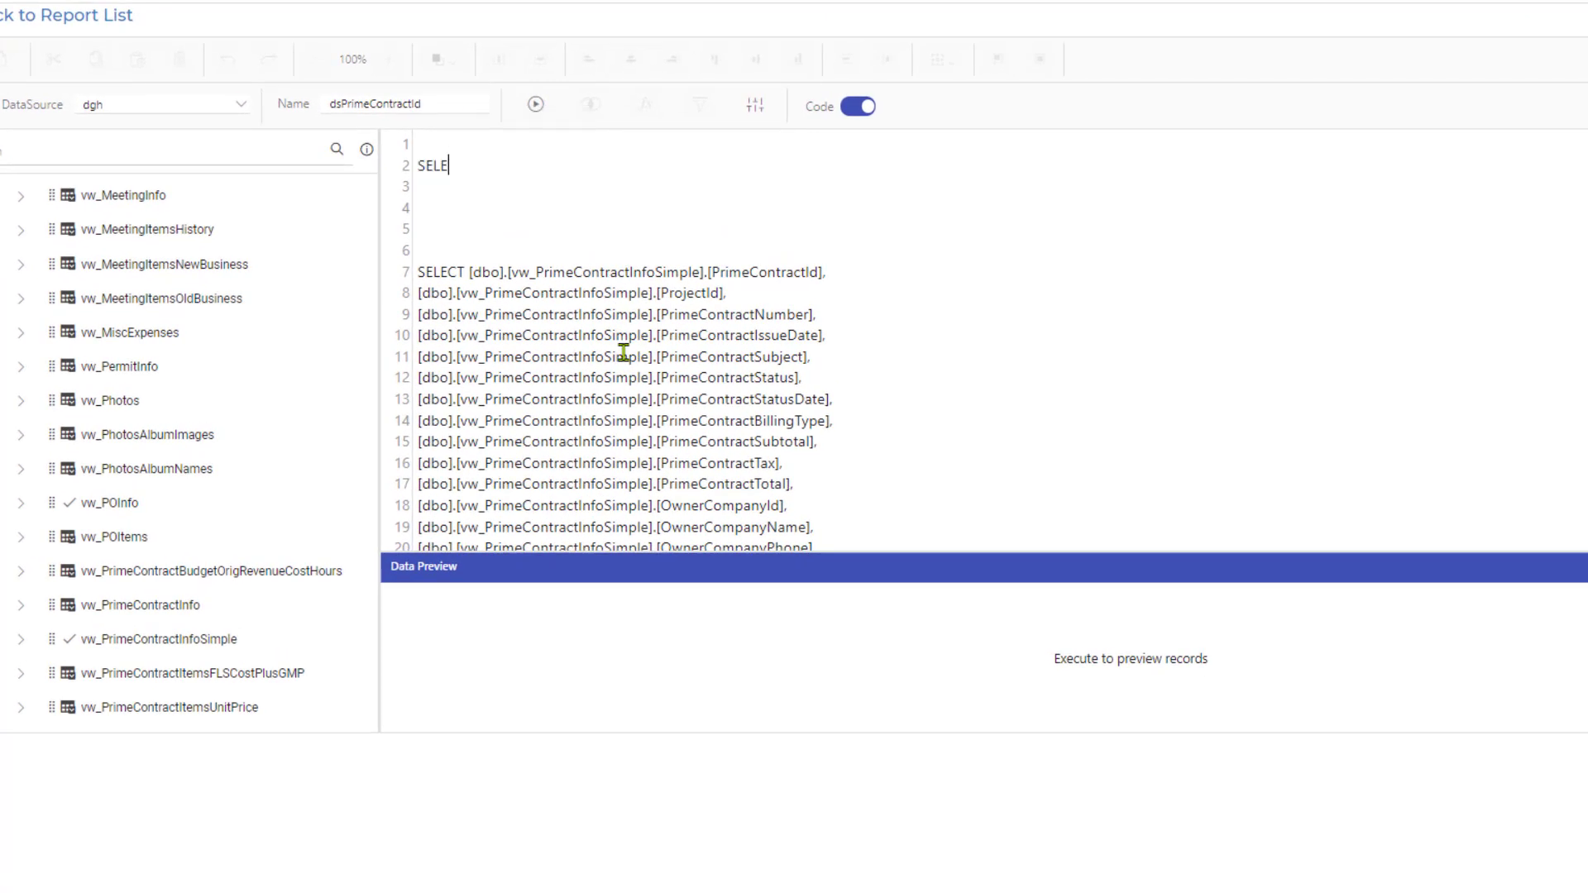
type("CT")
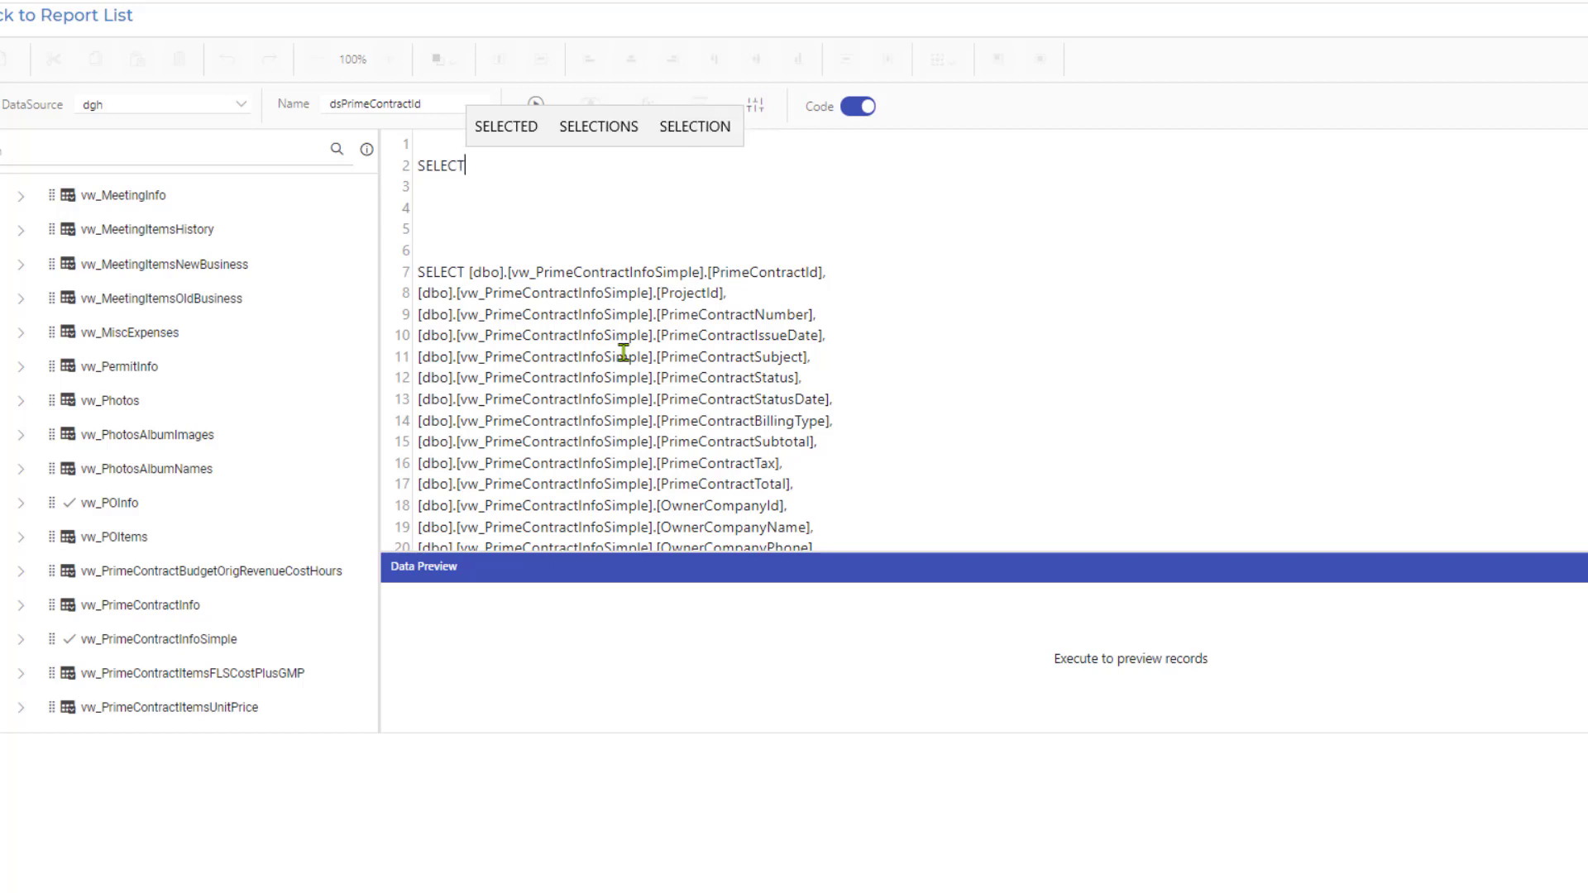
type(" -1 AS")
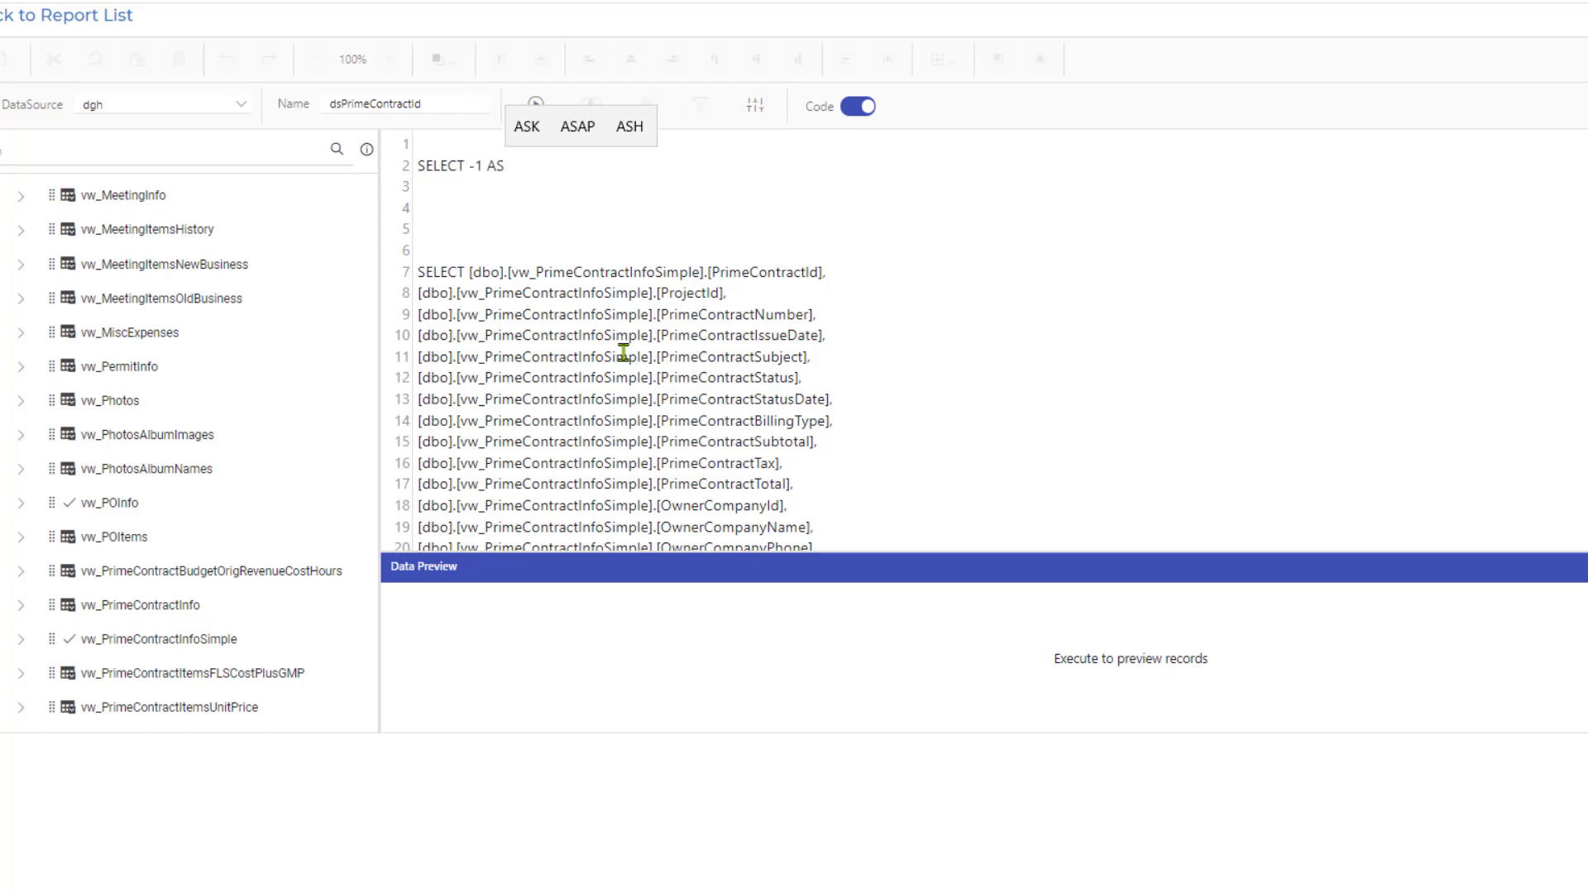
type(" [Pr")
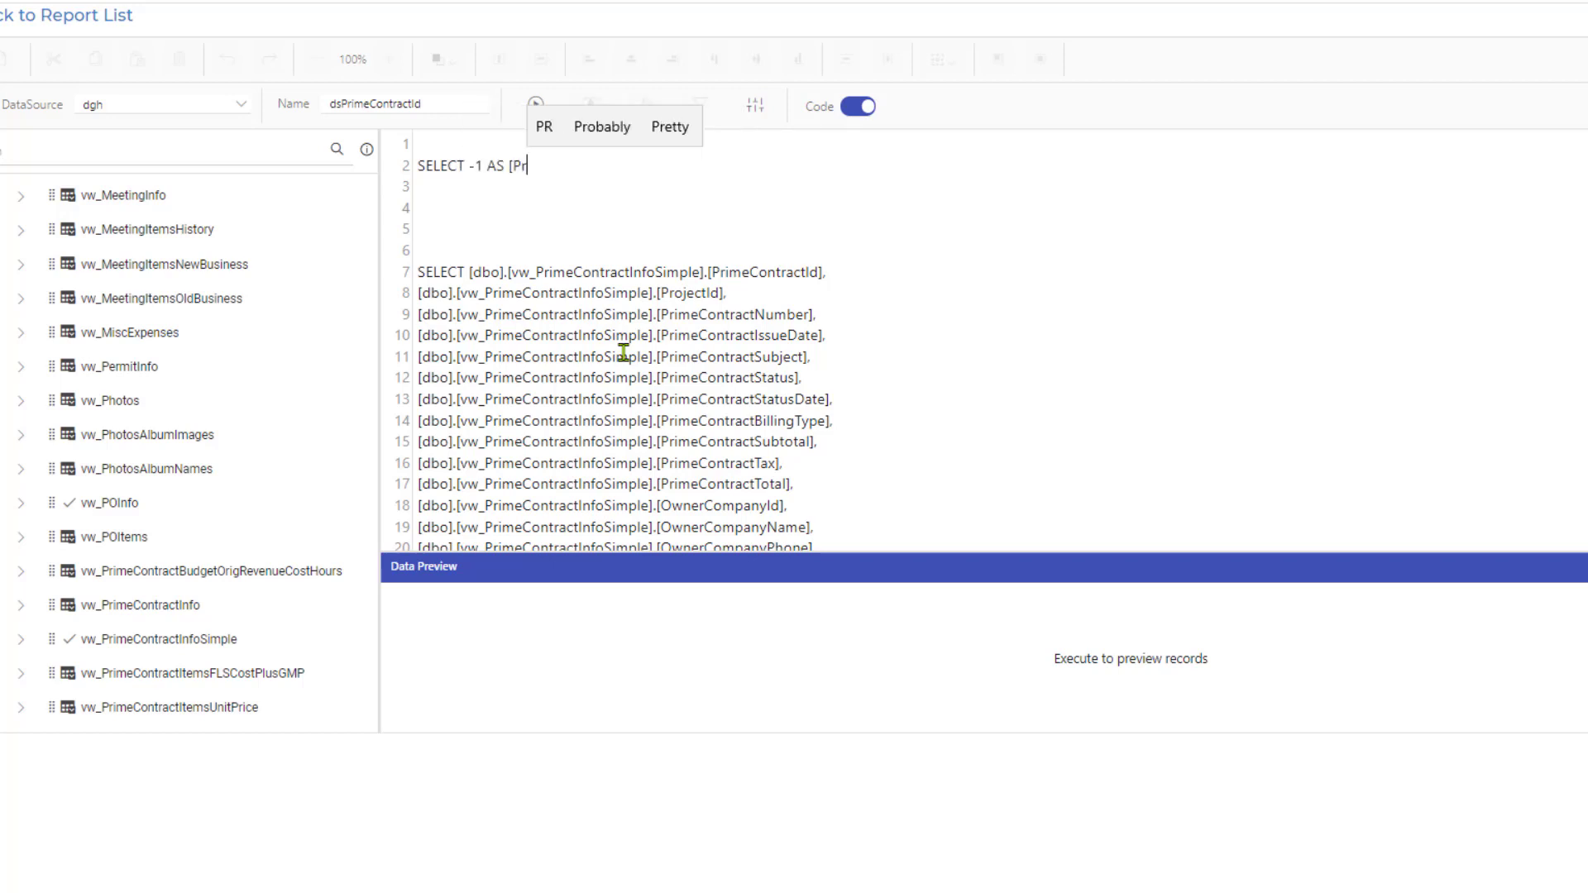
type("imeContract")
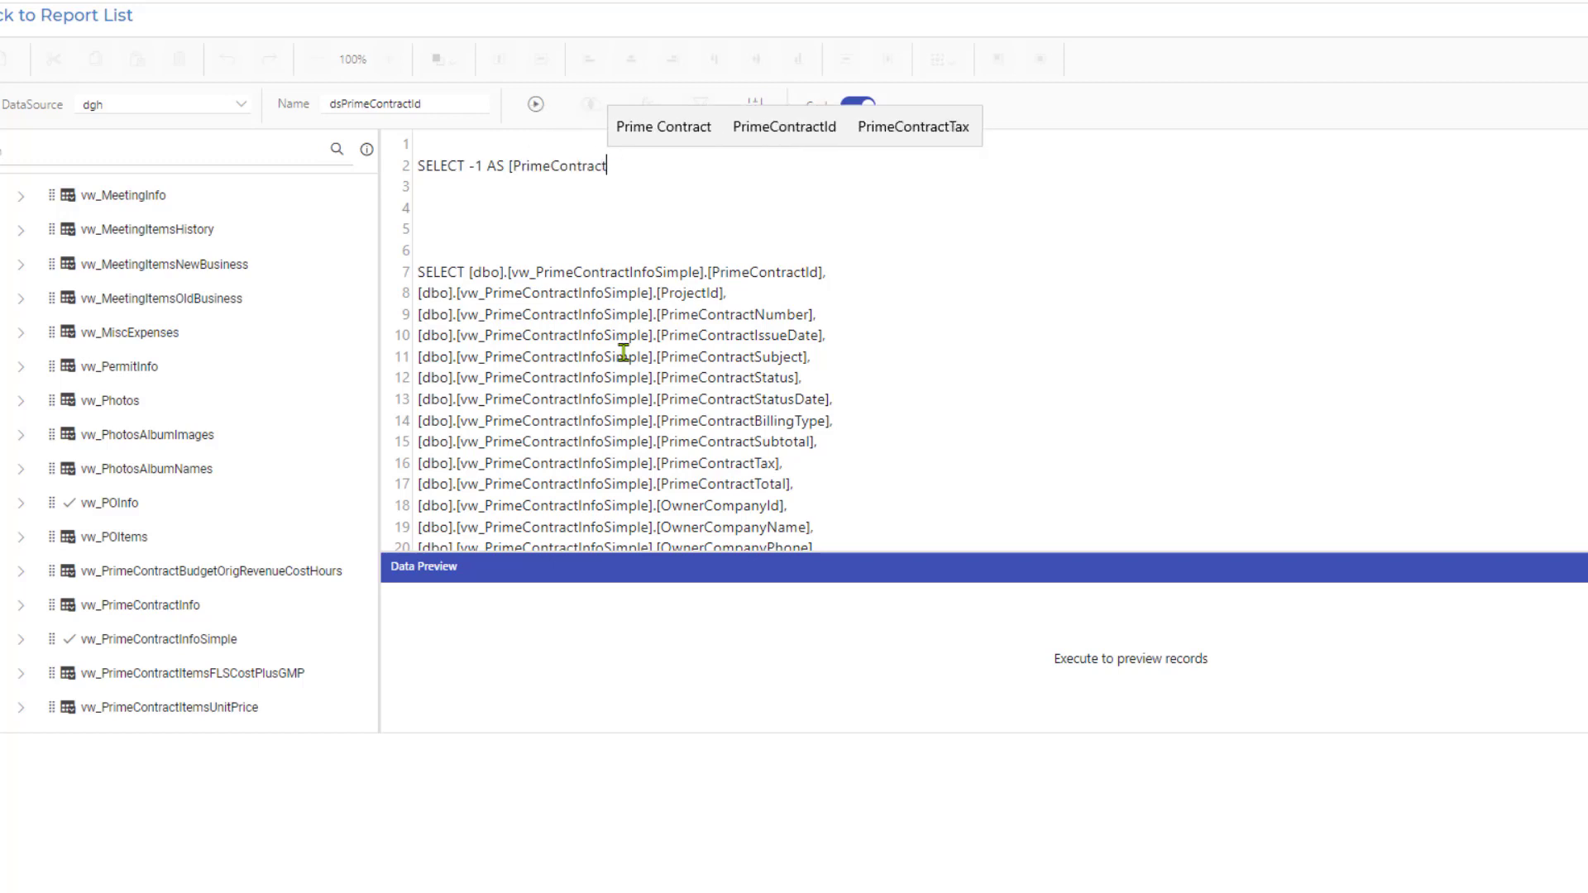
type("ID]")
Add a second column to the new statement: 'All' AS [PrimeContractNumSubject].
left_click(654, 168)
type(", 'Al")
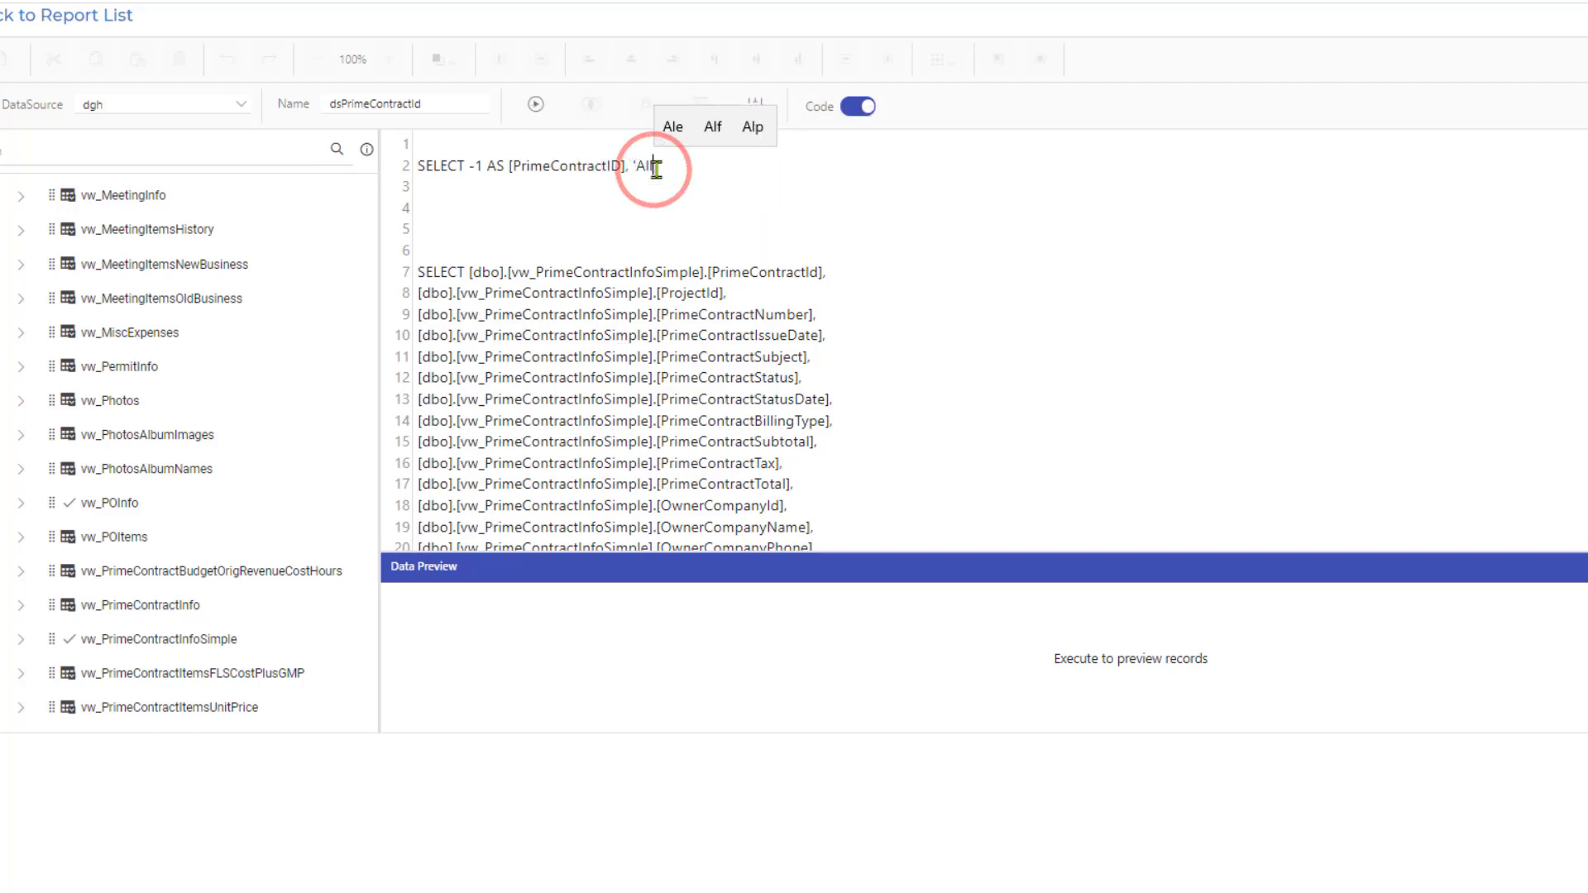
type("l' AS [P")
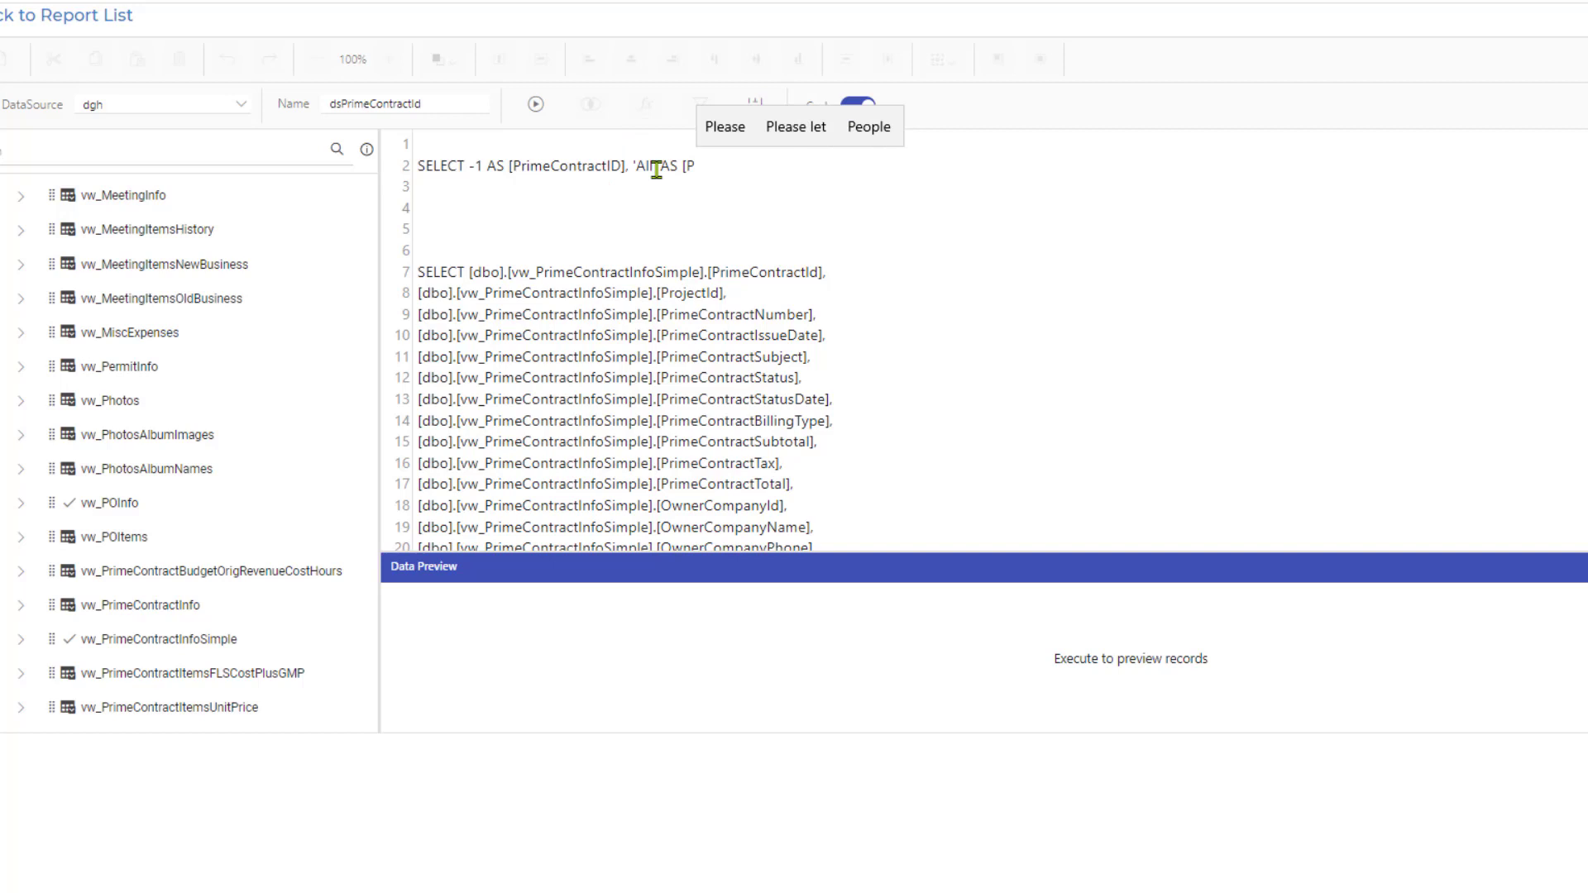
type("rimeContractNumSu")
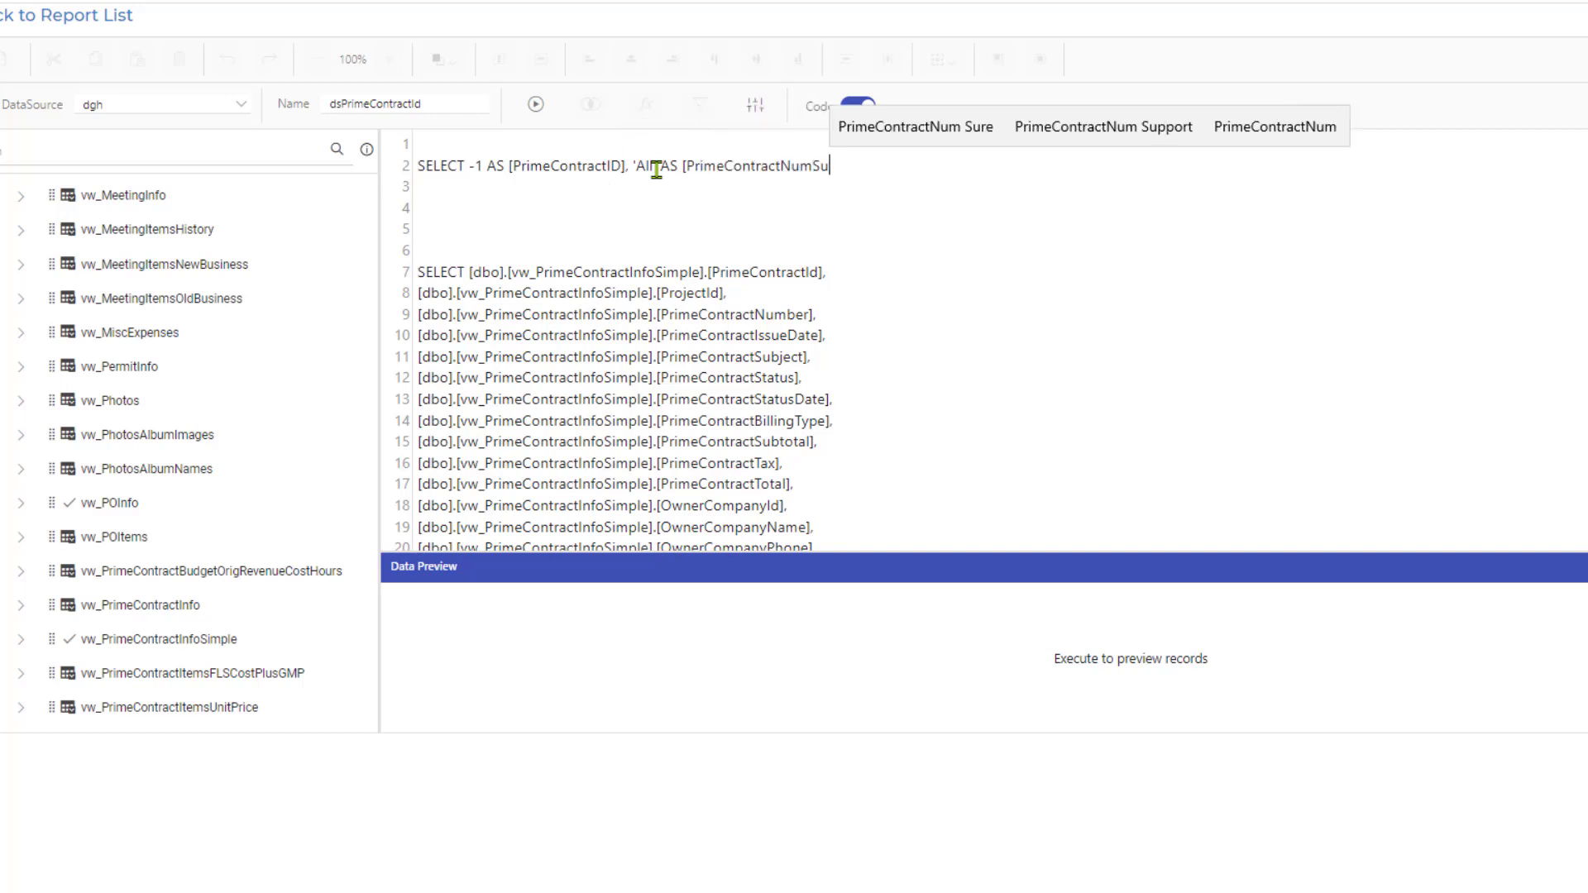
type("bject")
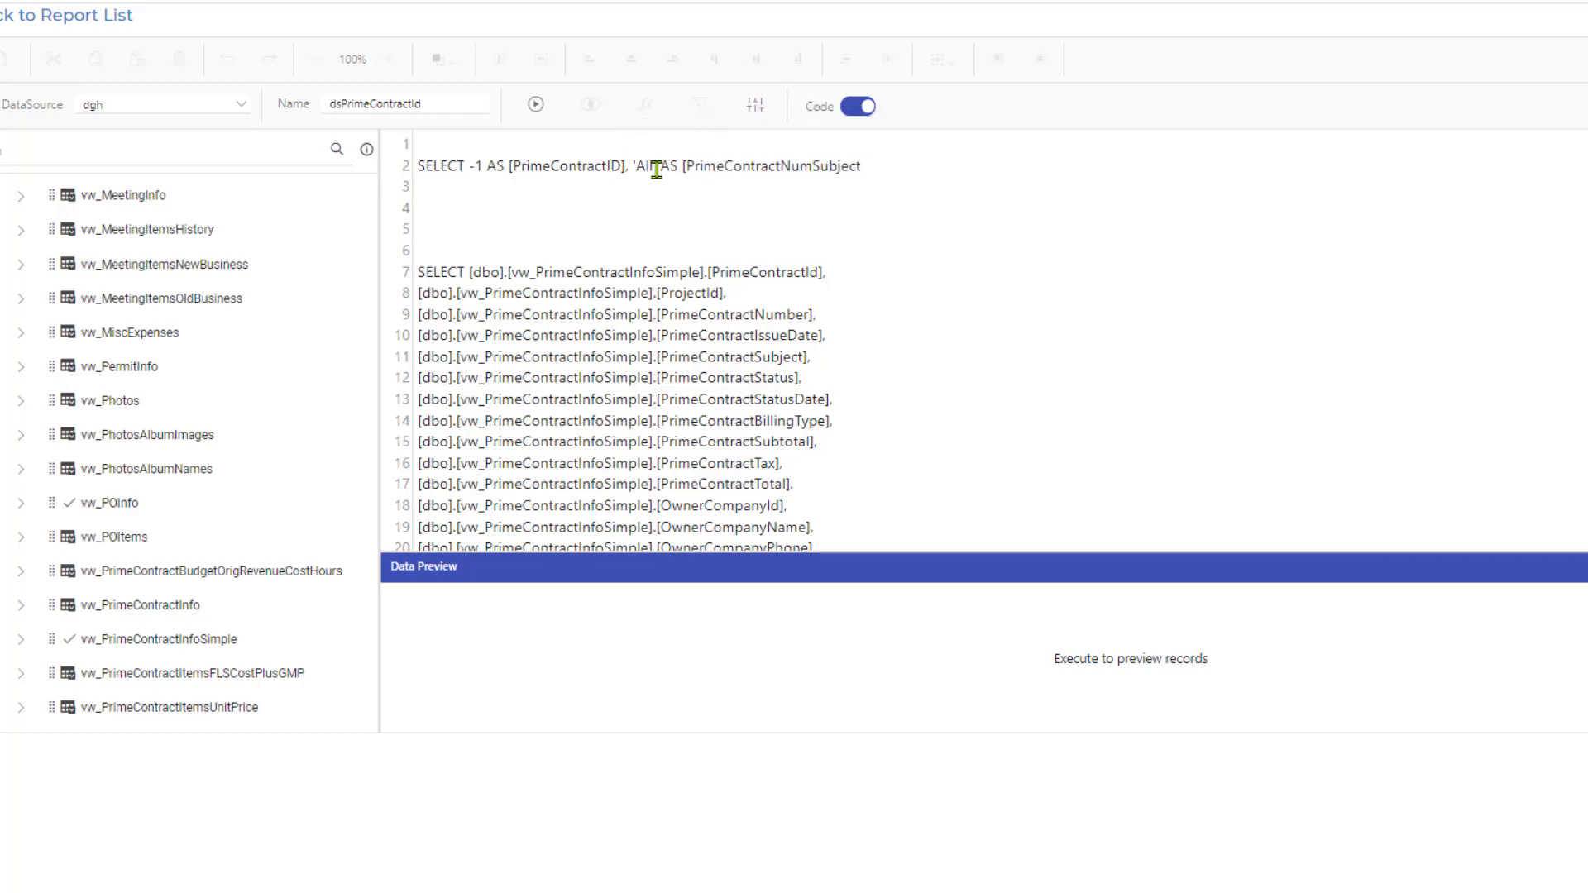
type("]")
Add UNION beneath the 'All' statement, followed by SELECT DISTINCT two lines below it.
key("Return")
key("Return")
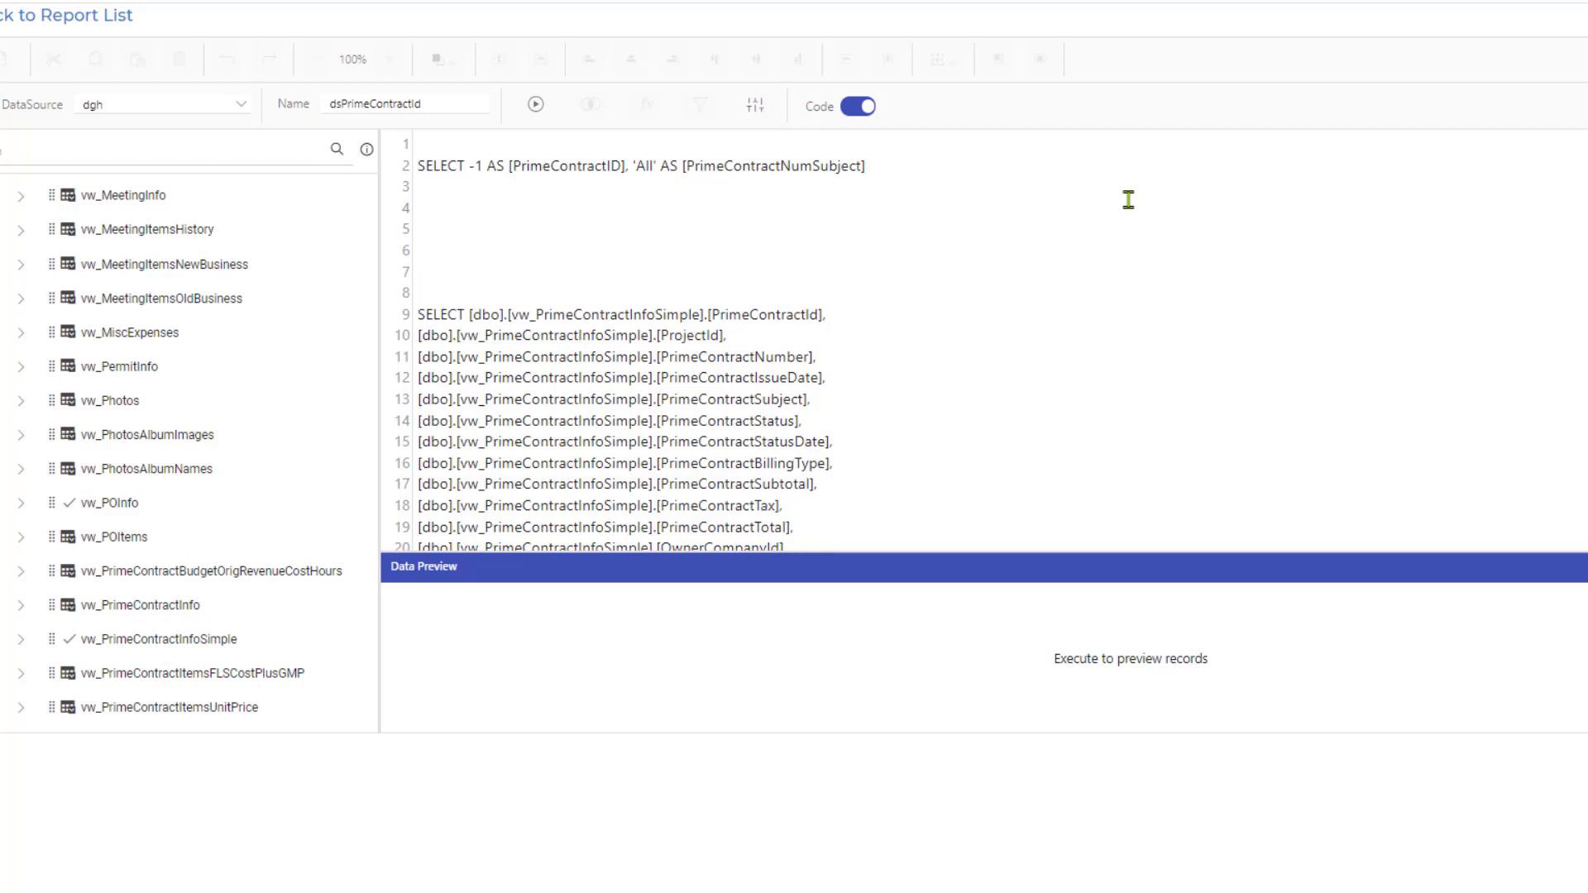
type("UNION")
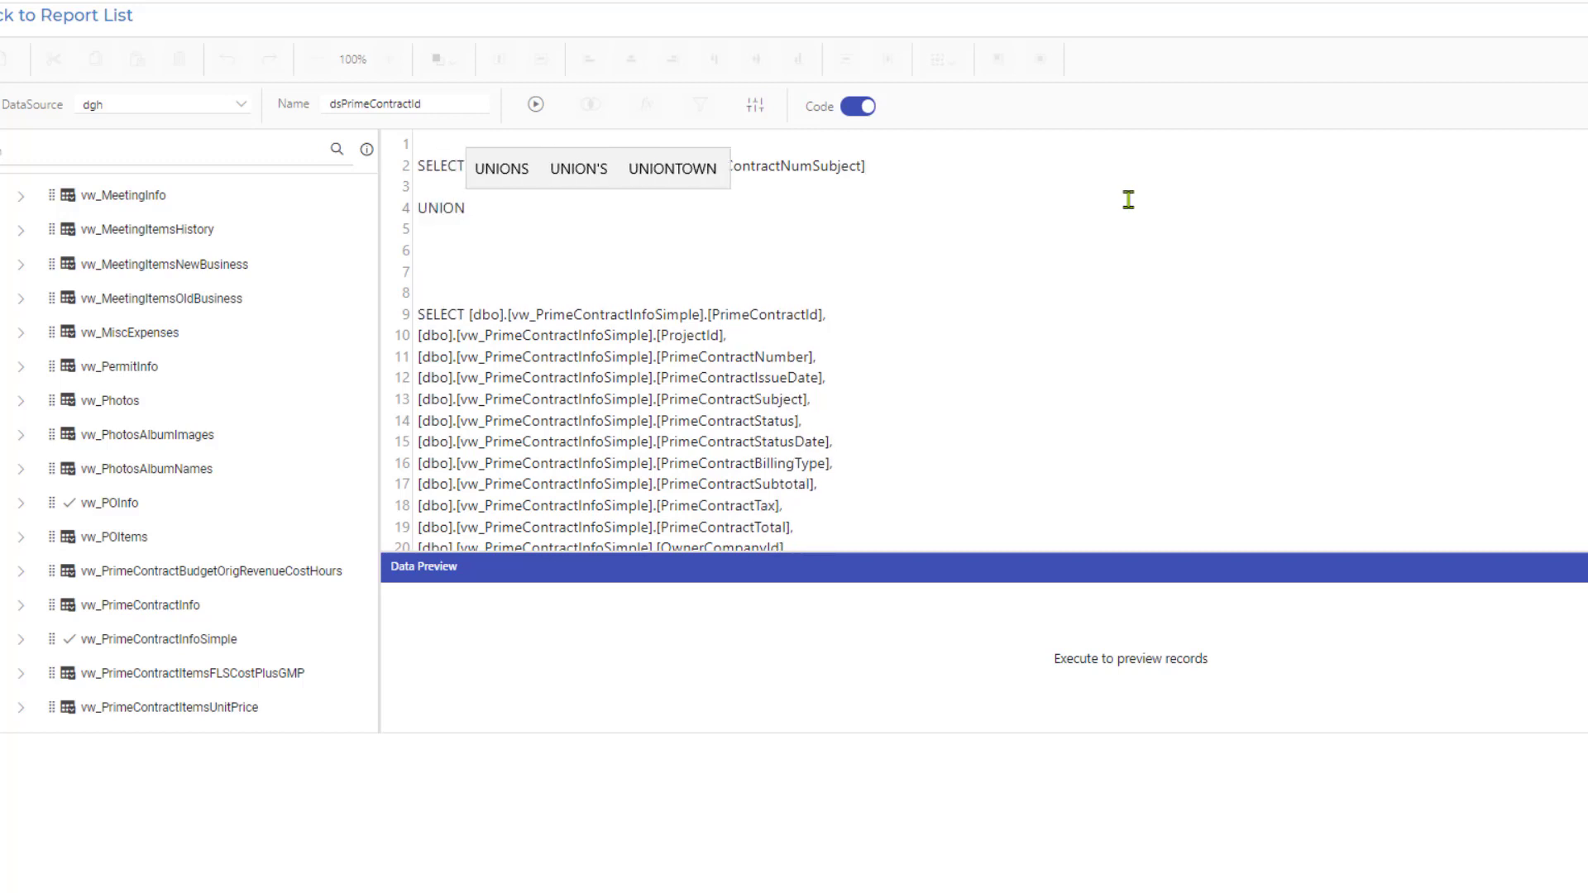
key("Return")
key("Return")
type("SELECT")
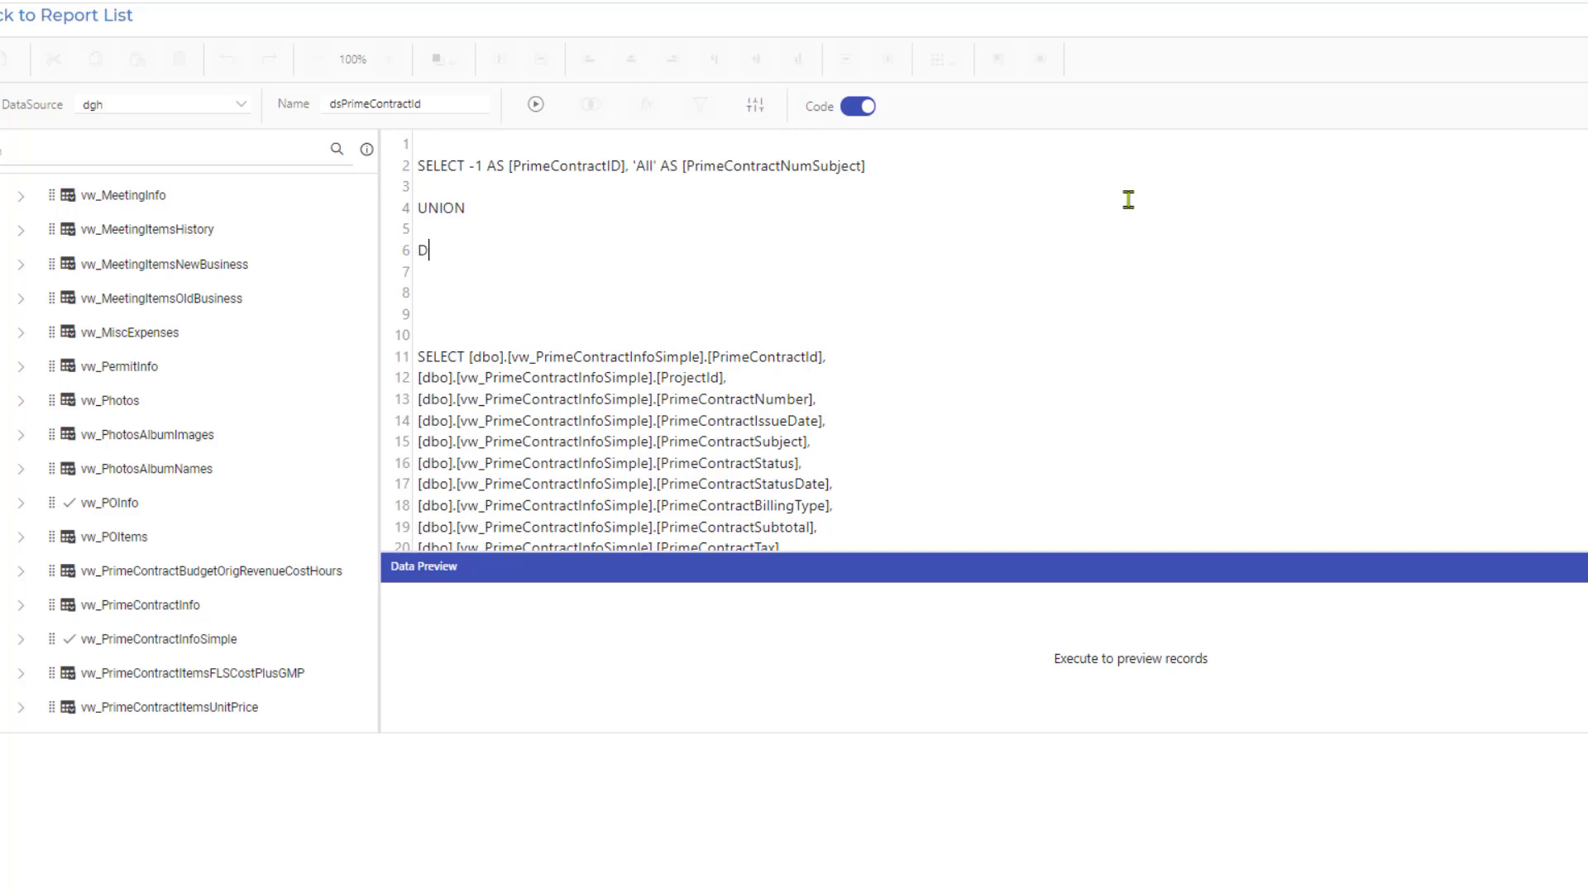
type(" DISTINCT")
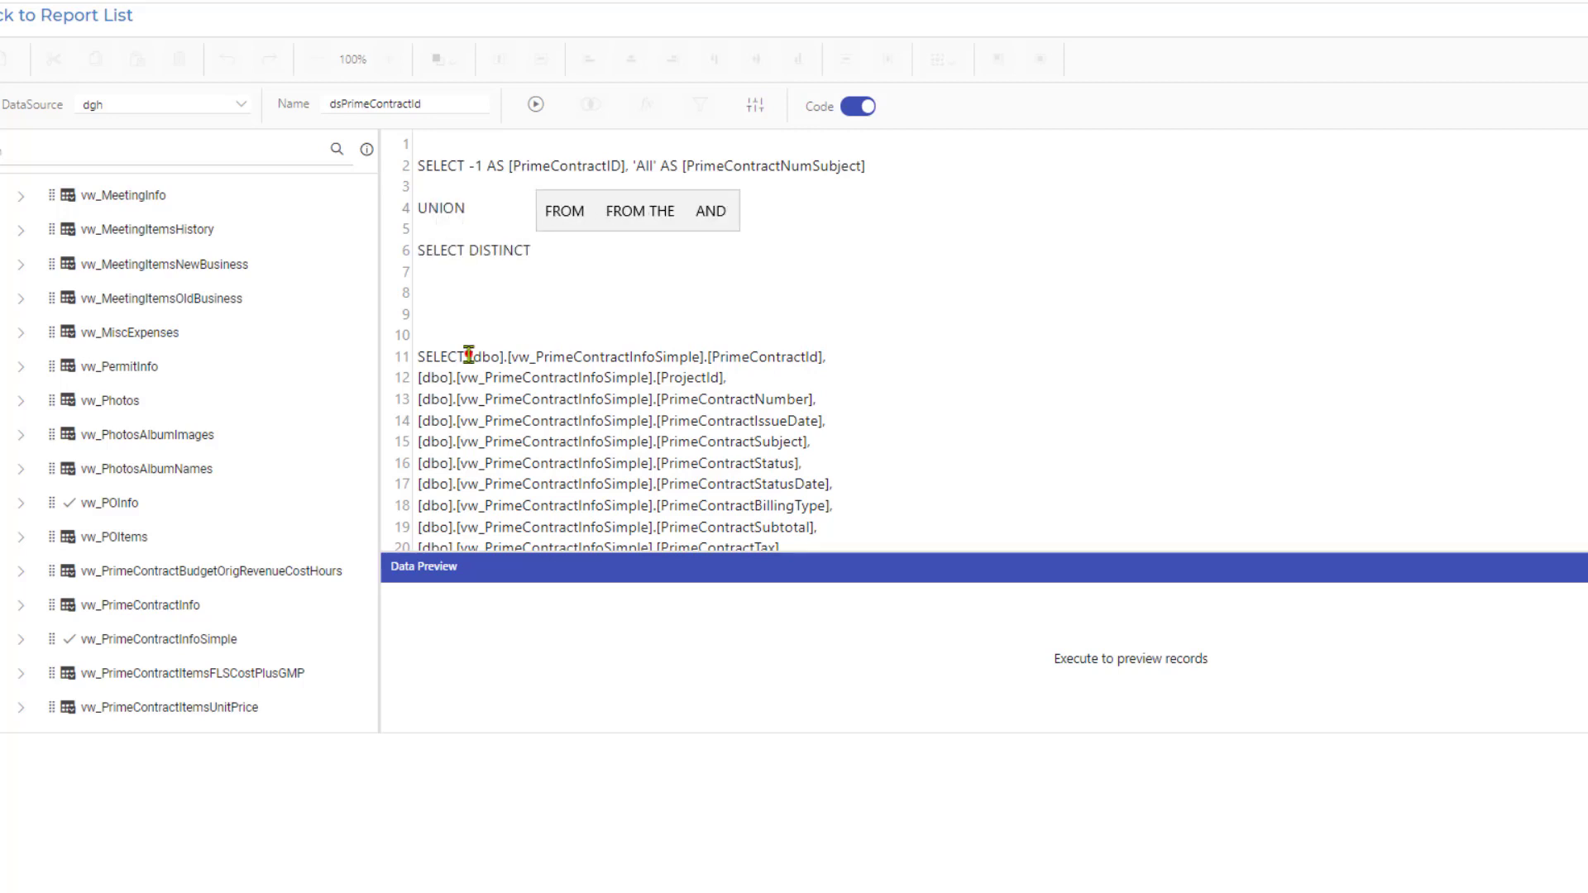
Remove the original SELECT keyword and the blank lines so the column list directly follows SELECT DISTINCT.
left_click_drag(469, 357, 426, 261)
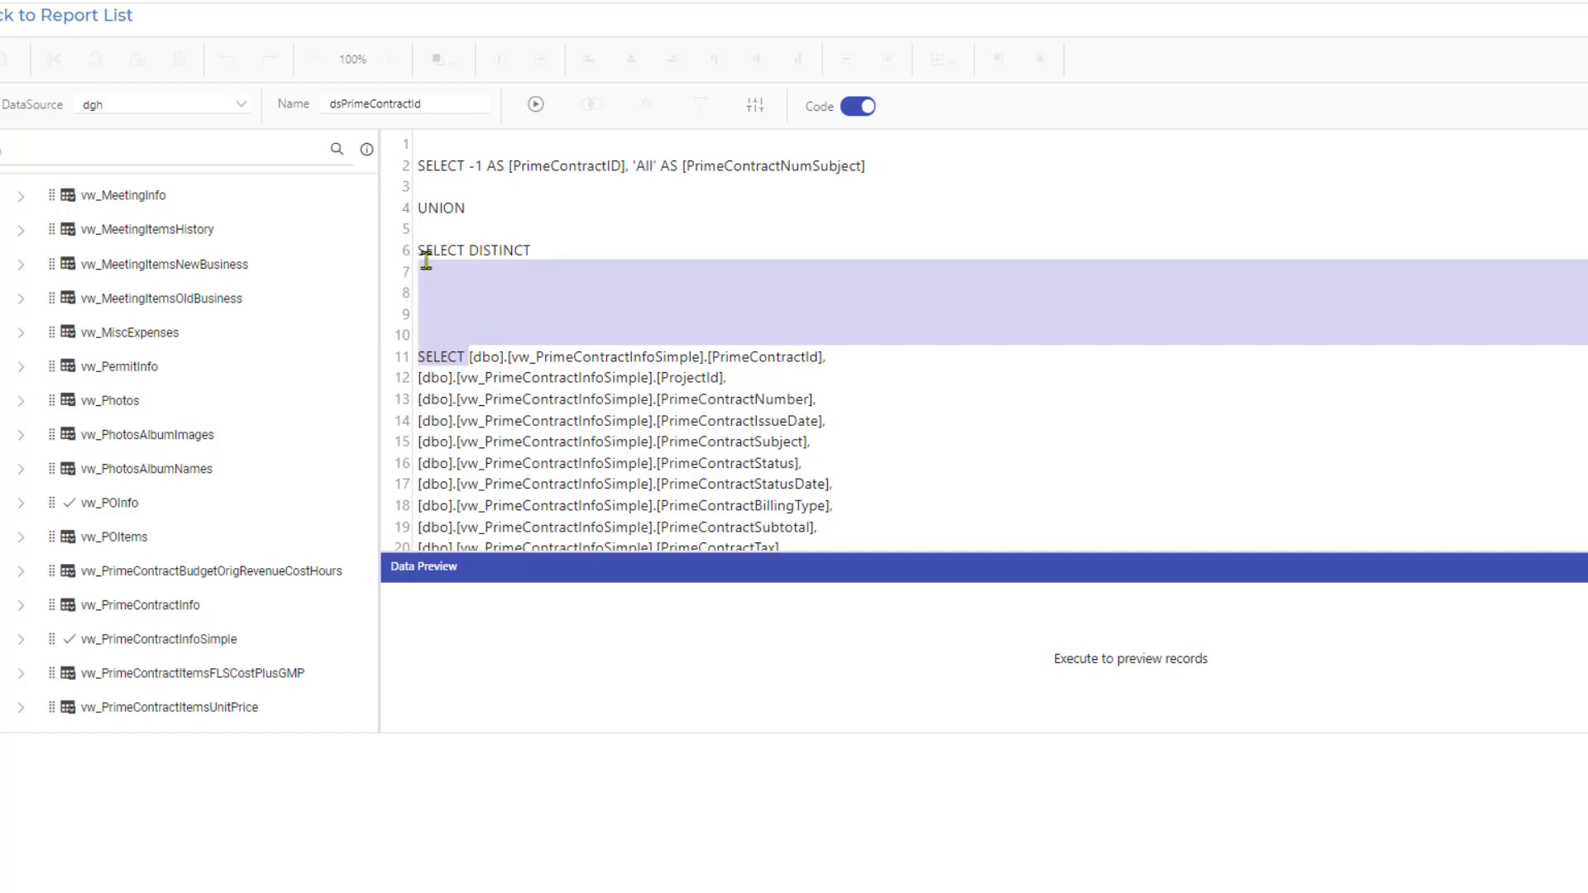
key("BackSpace")
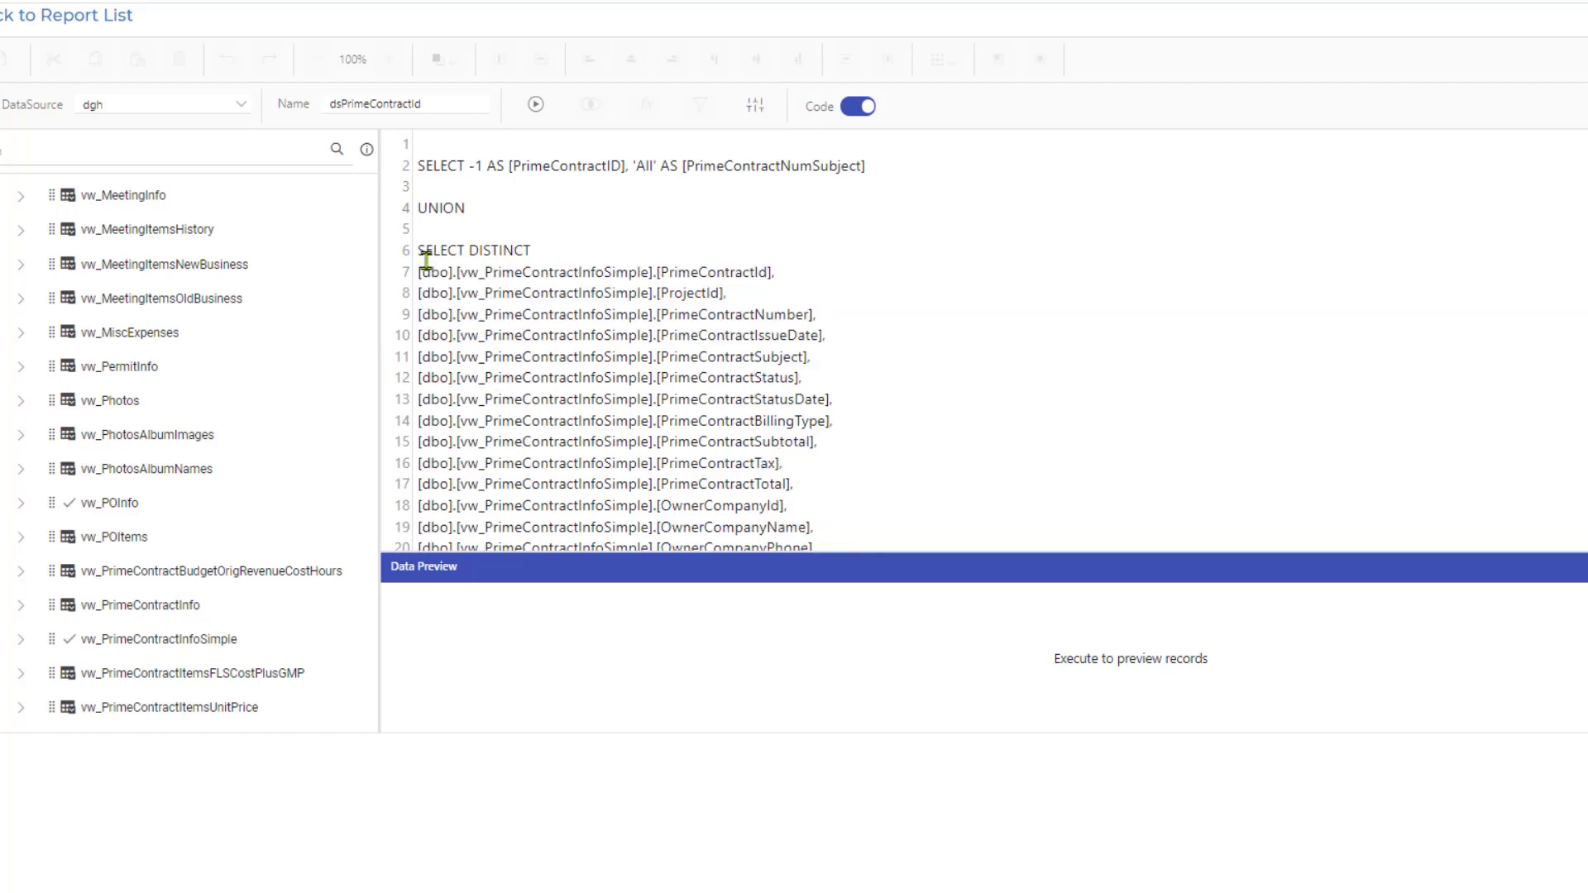
key("BackSpace")
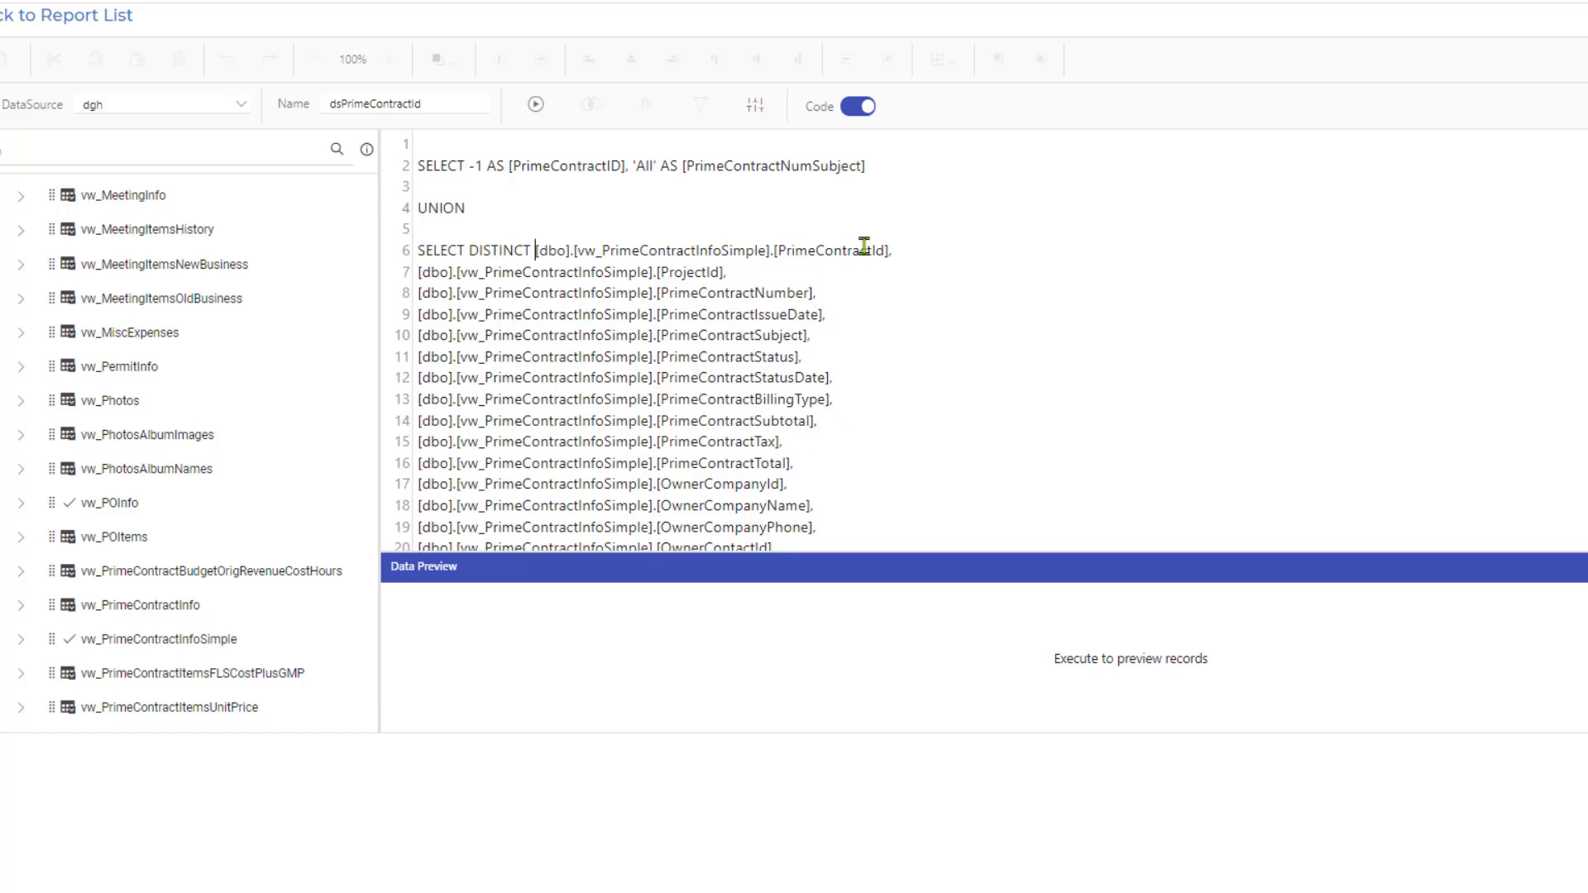
Delete the ProjectId column and all columns from PrimeContractIssueDate through OpenPOTax, keeping PrimeContractId and PrimeContractNumber.
triple_click(732, 271)
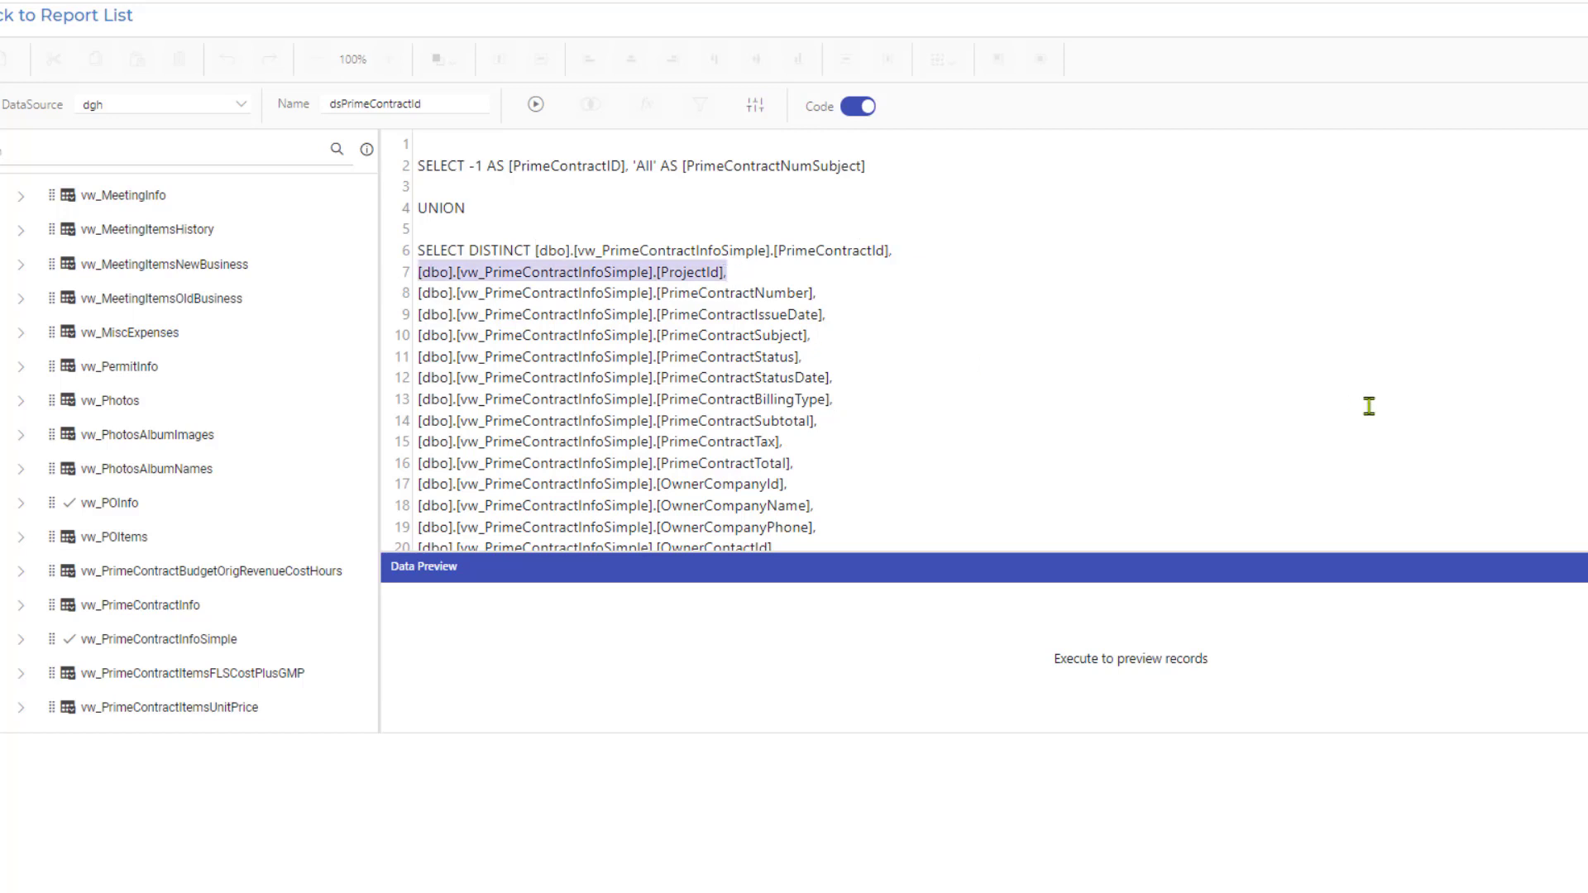
key("Delete")
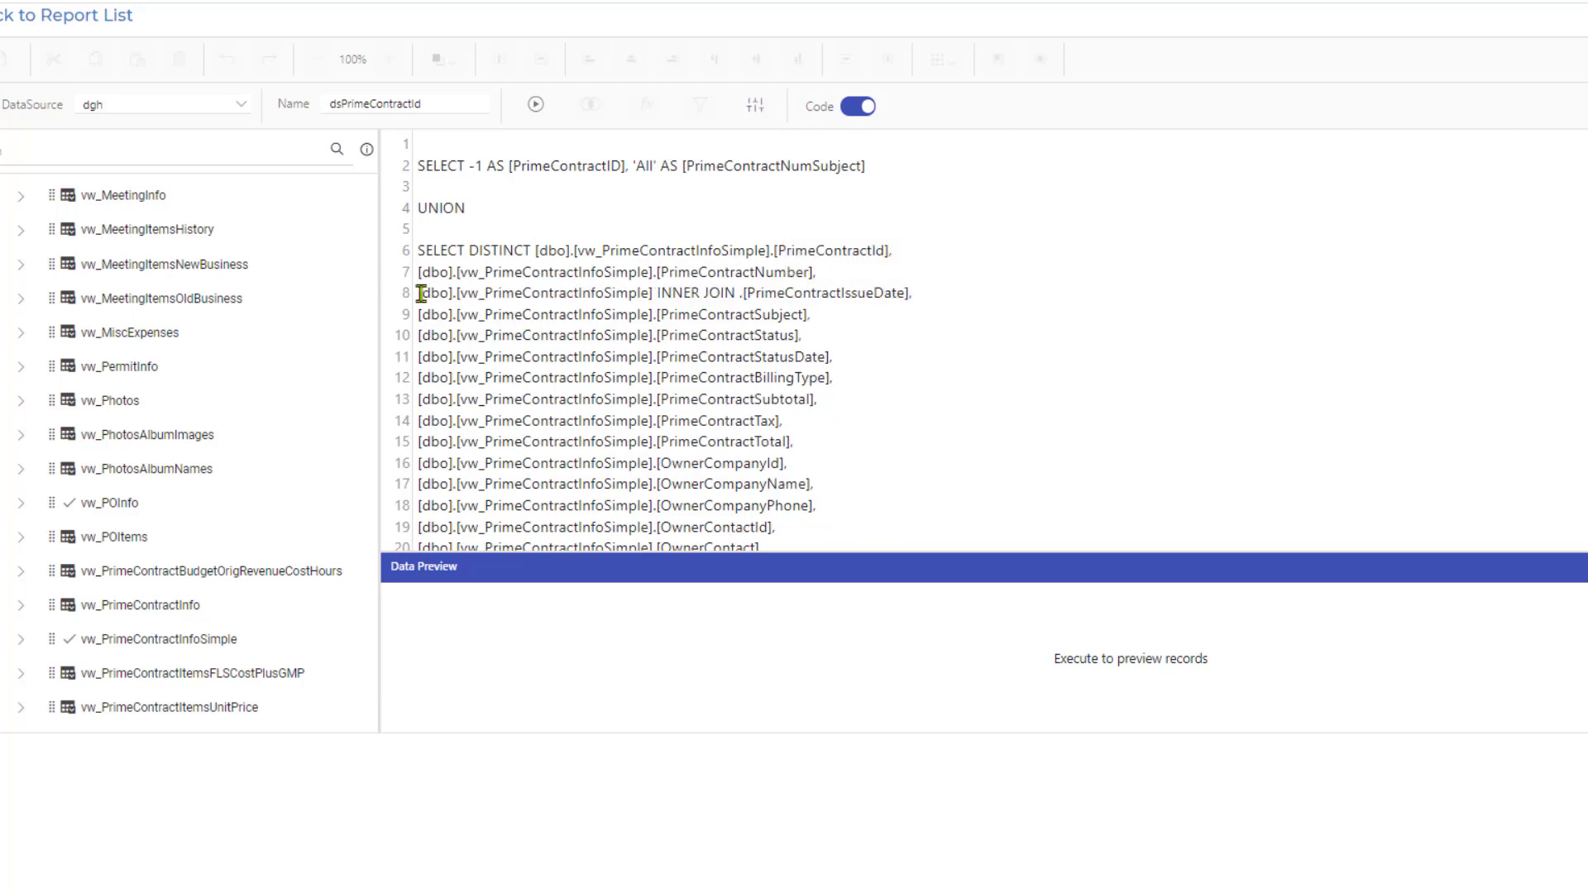
left_click(420, 294)
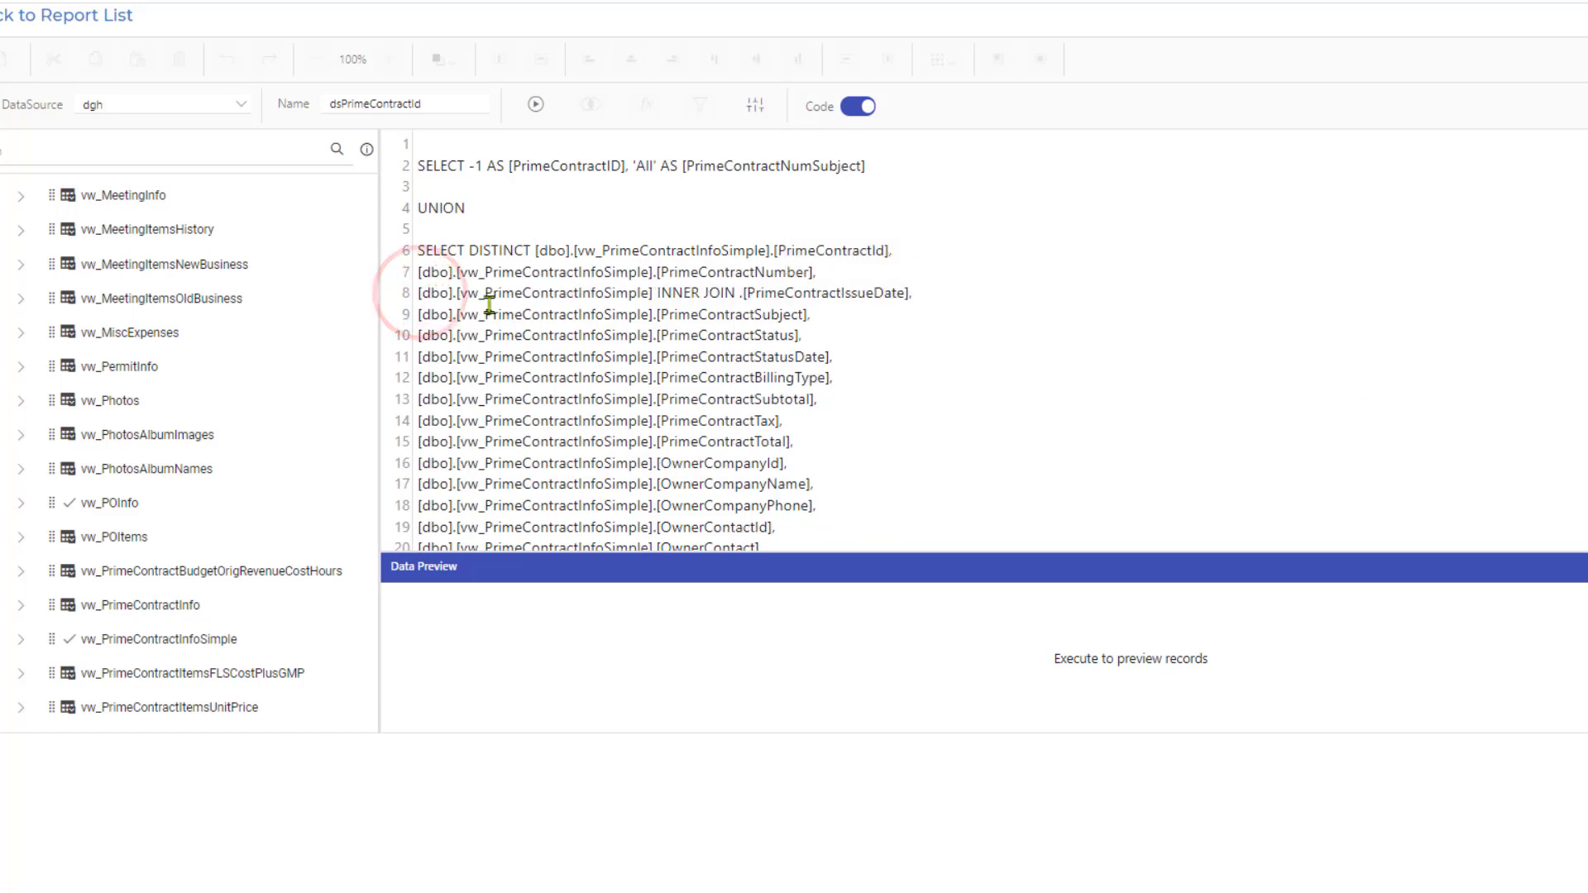
key("shift+Down")
key("shift+Down")
key("shift+Down")
key("shift+Down")
key("shift+Down")
key("shift+Down")
key("shift+Down")
key("shift+Down")
key("shift+Down")
key("shift+Down")
key("shift+Down")
key("shift+Down")
key("shift+Down")
key("shift+Down")
key("shift+Down")
key("shift+Down")
key("shift+Down")
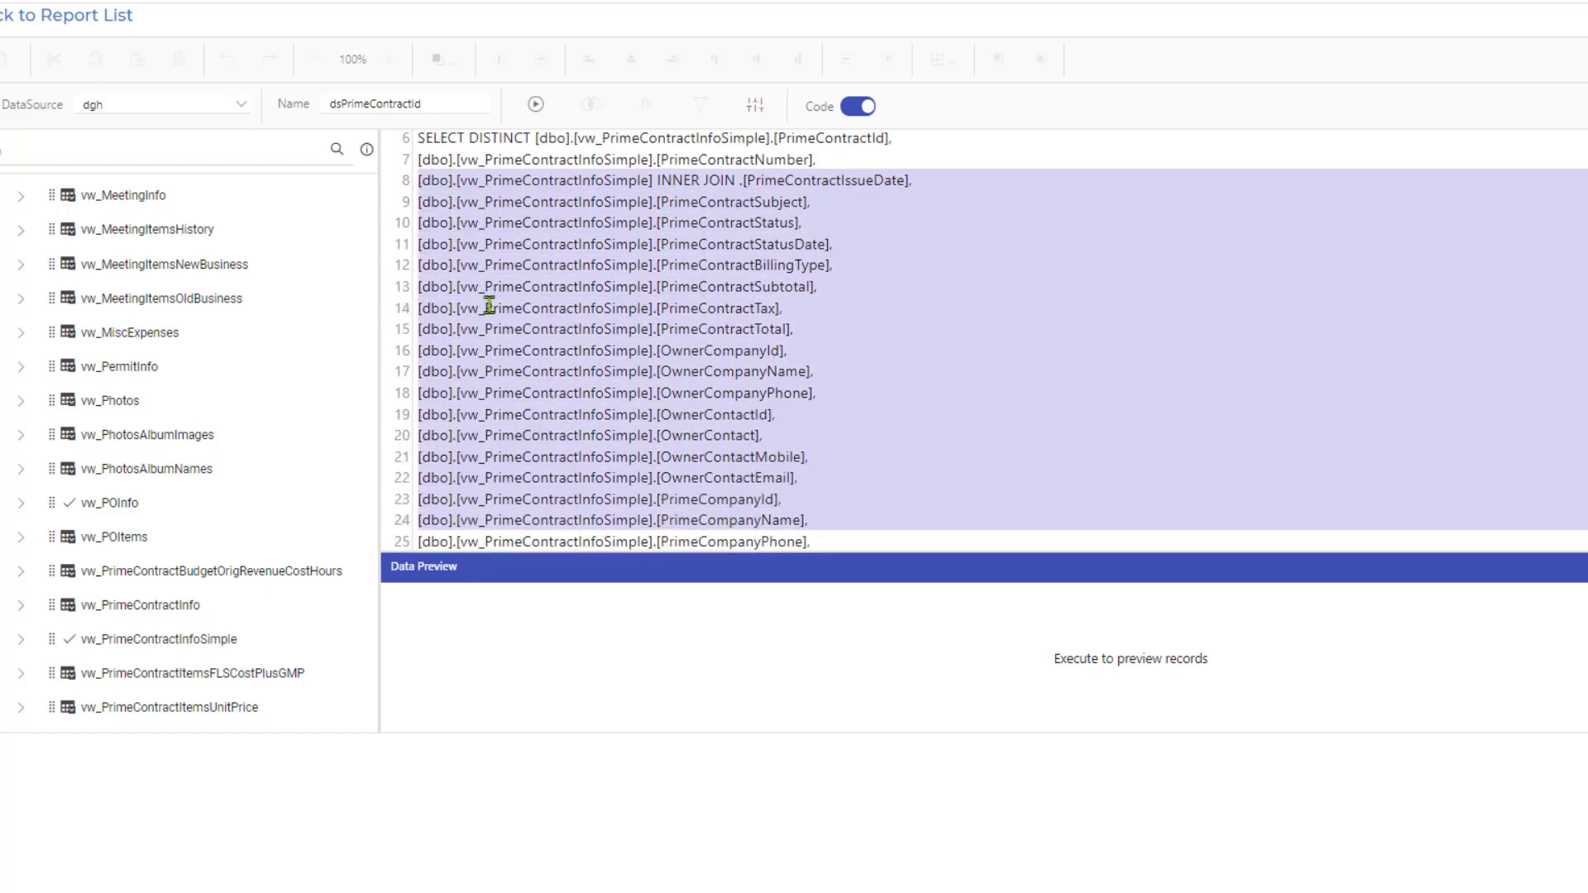
key("shift+Down")
key("shift+Down")
key("shift+Down")
key("shift+Down")
key("shift+Down")
key("shift+Down")
key("shift+Down")
key("shift+Down")
key("shift+Down")
key("shift+Down")
key("shift+Down")
key("shift+Down")
key("shift+Down")
key("shift+Down")
key("shift+Down")
key("shift+Down")
key("shift+Down")
key("shift+Down")
key("shift+Down")
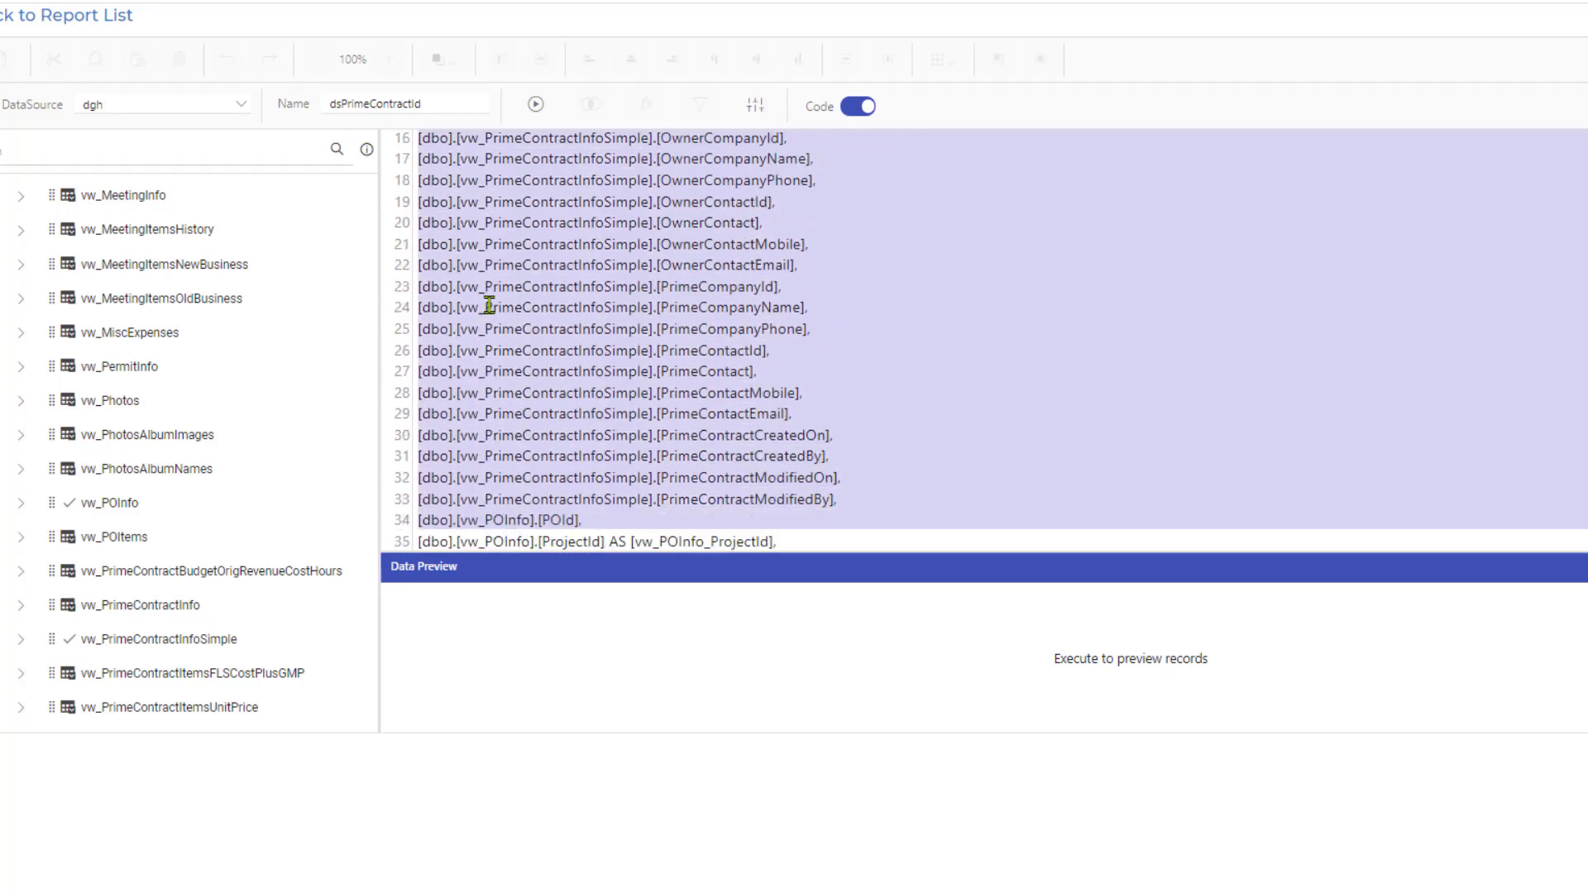
key("shift+Down")
key("shift+Down")
key("shift+Down")
key("shift+Down")
key("shift+Down")
key("shift+Down")
key("shift+Down")
key("shift+Down")
key("shift+Down")
key("shift+Down")
key("shift+Down")
key("shift+Down")
key("shift+Down")
key("shift+Down")
key("shift+Down")
key("shift+Down")
key("shift+Down")
key("shift+Down")
key("shift+Down")
key("shift+Down")
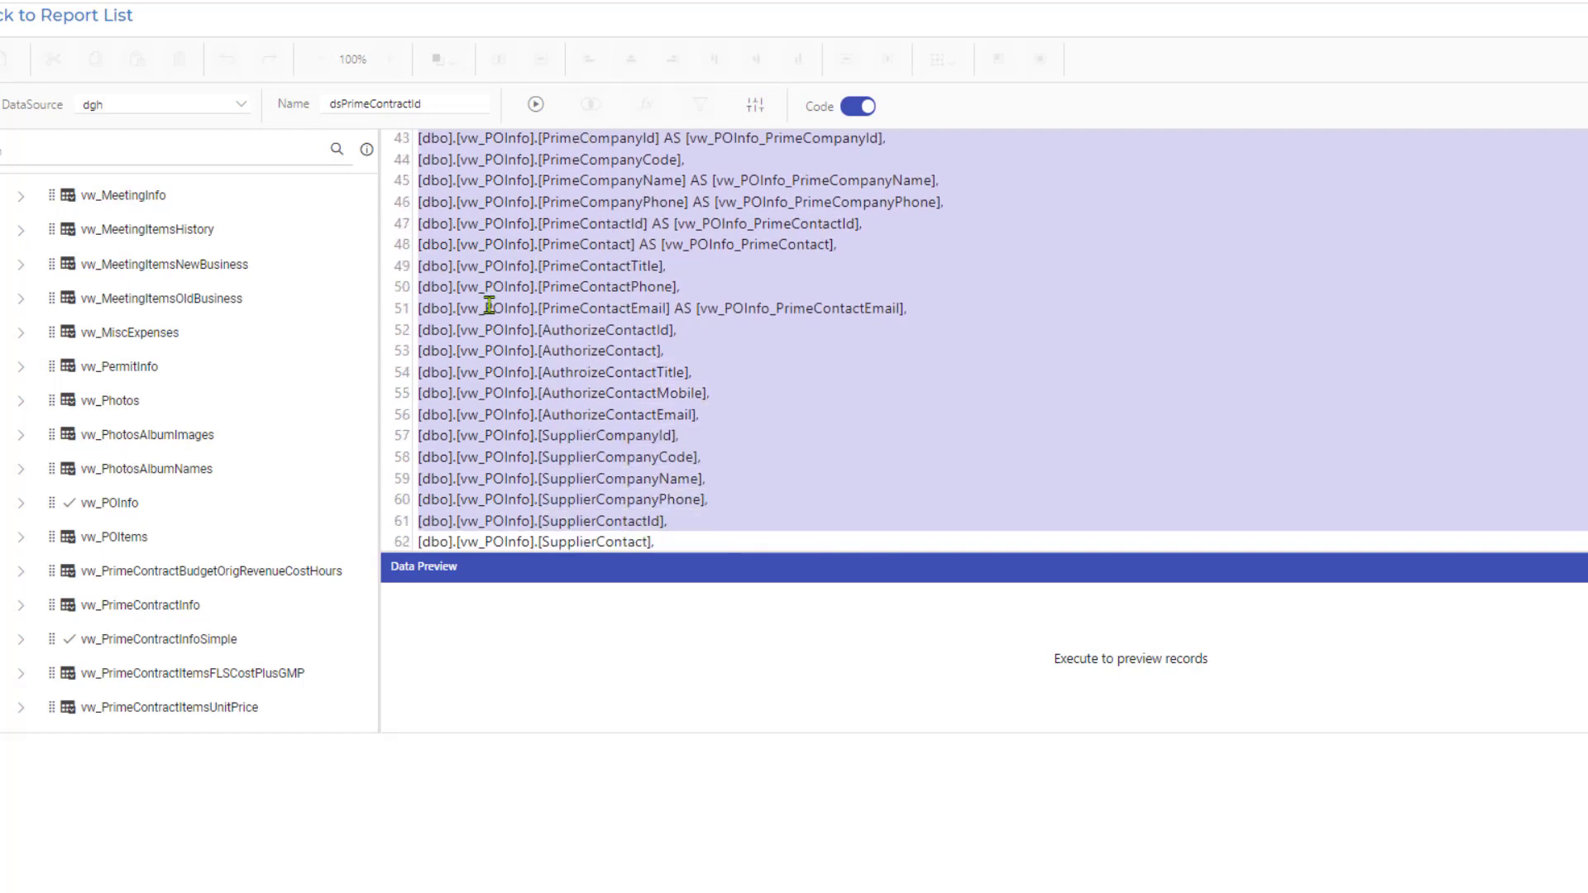
key("shift+Down")
key("shift+Down")
key("shift+Down")
key("shift+Down")
key("shift+Down")
key("shift+Down")
key("shift+Down")
key("shift+Down")
key("shift+Down")
key("shift+Down")
key("shift+Down")
key("shift+Down")
key("shift+Down")
key("shift+Down")
key("shift+Down")
key("shift+Down")
key("shift+Down")
key("shift+Down")
key("shift+Down")
key("shift+Down")
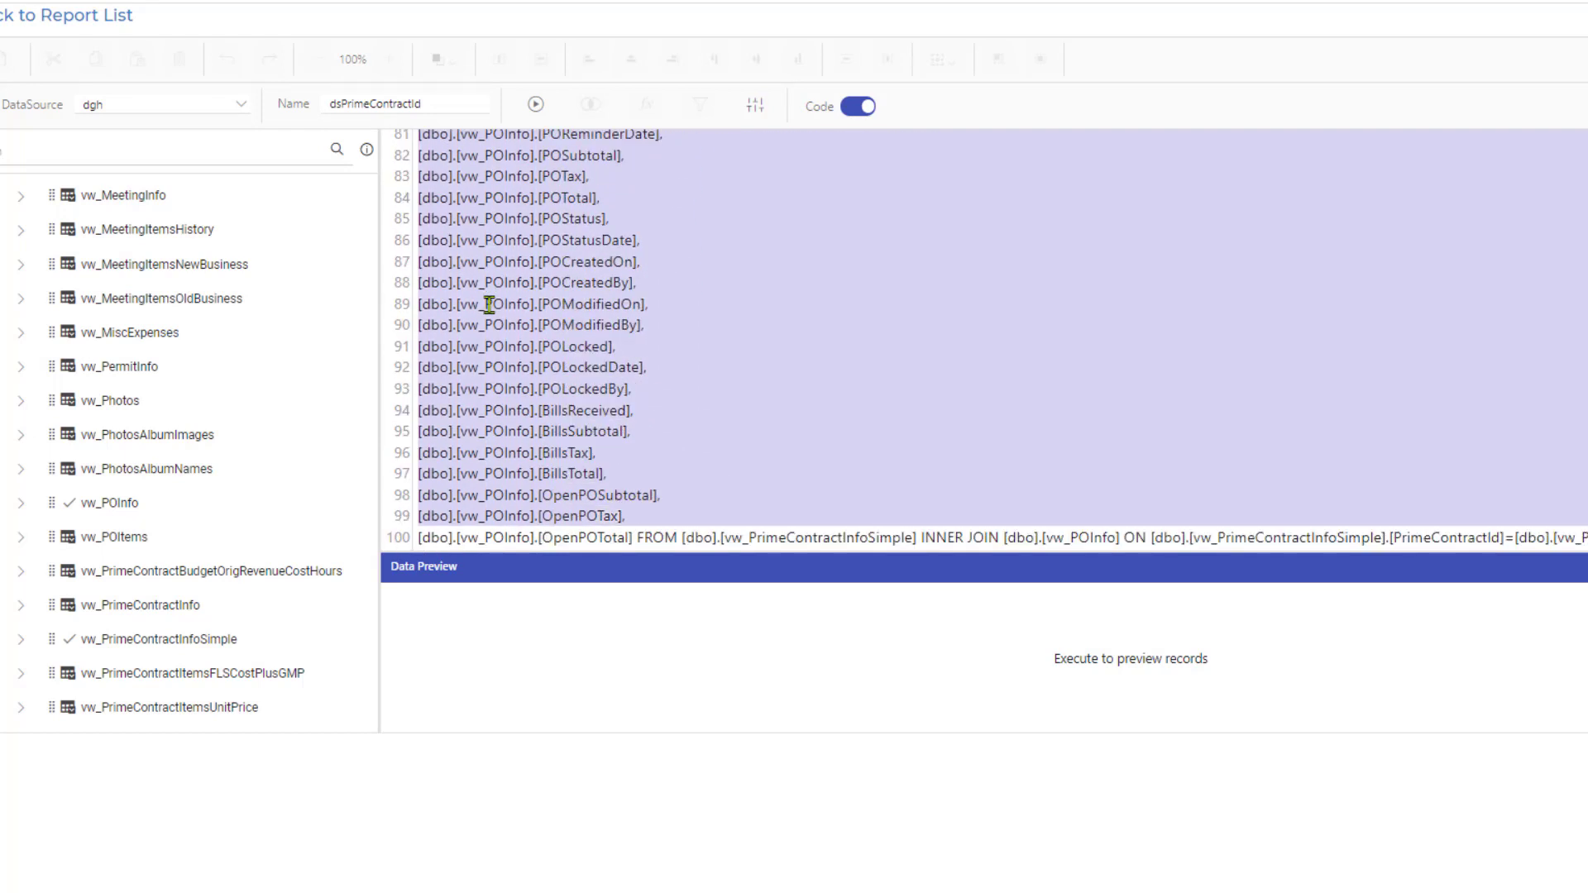
key("Delete")
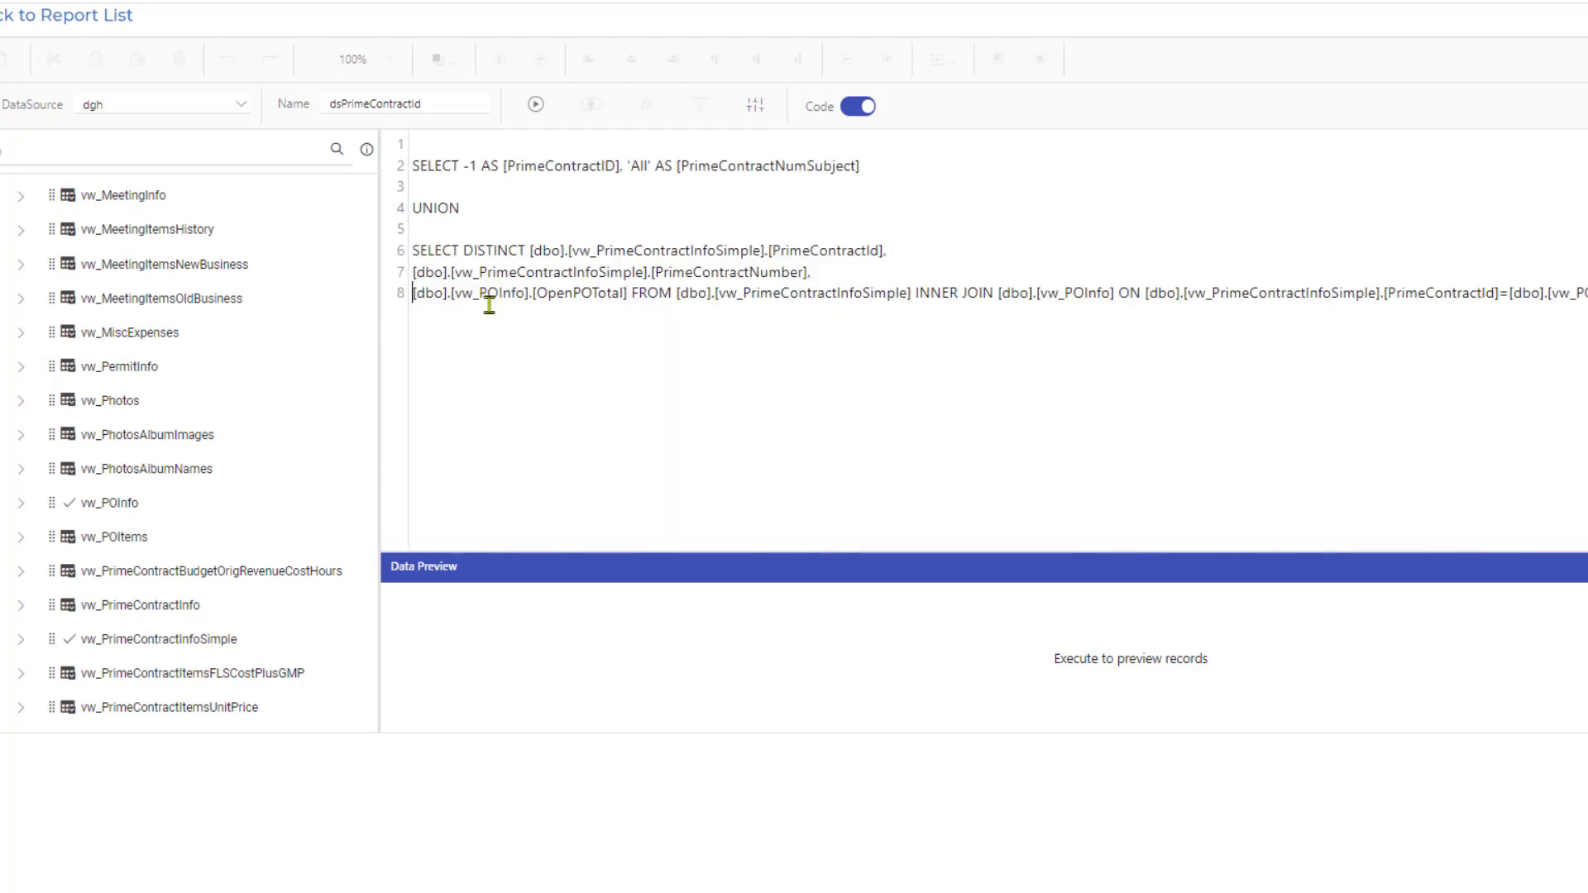
Remove [dbo].[vw_POInfo].[OpenPOTotal] so the last line begins with FROM.
key("shift+Right")
key("shift+Right")
key("shift+Right")
key("shift+Right")
key("shift+Right")
key("shift+Right")
key("shift+Right")
key("shift+Right")
key("shift+Right")
key("shift+Right")
key("shift+Right")
key("shift+Right")
key("shift+Right")
key("shift+Right")
key("shift+Right")
key("shift+Right")
key("shift+Right")
key("shift+Right")
key("shift+Right")
key("shift+Right")
key("shift+Right")
key("shift+Right")
key("shift+Right")
key("shift+Right")
key("shift+Right")
key("shift+Right")
key("shift+Right")
key("shift+Right")
key("shift+Right")
key("shift+Right")
key("shift+Right")
key("shift+Right")
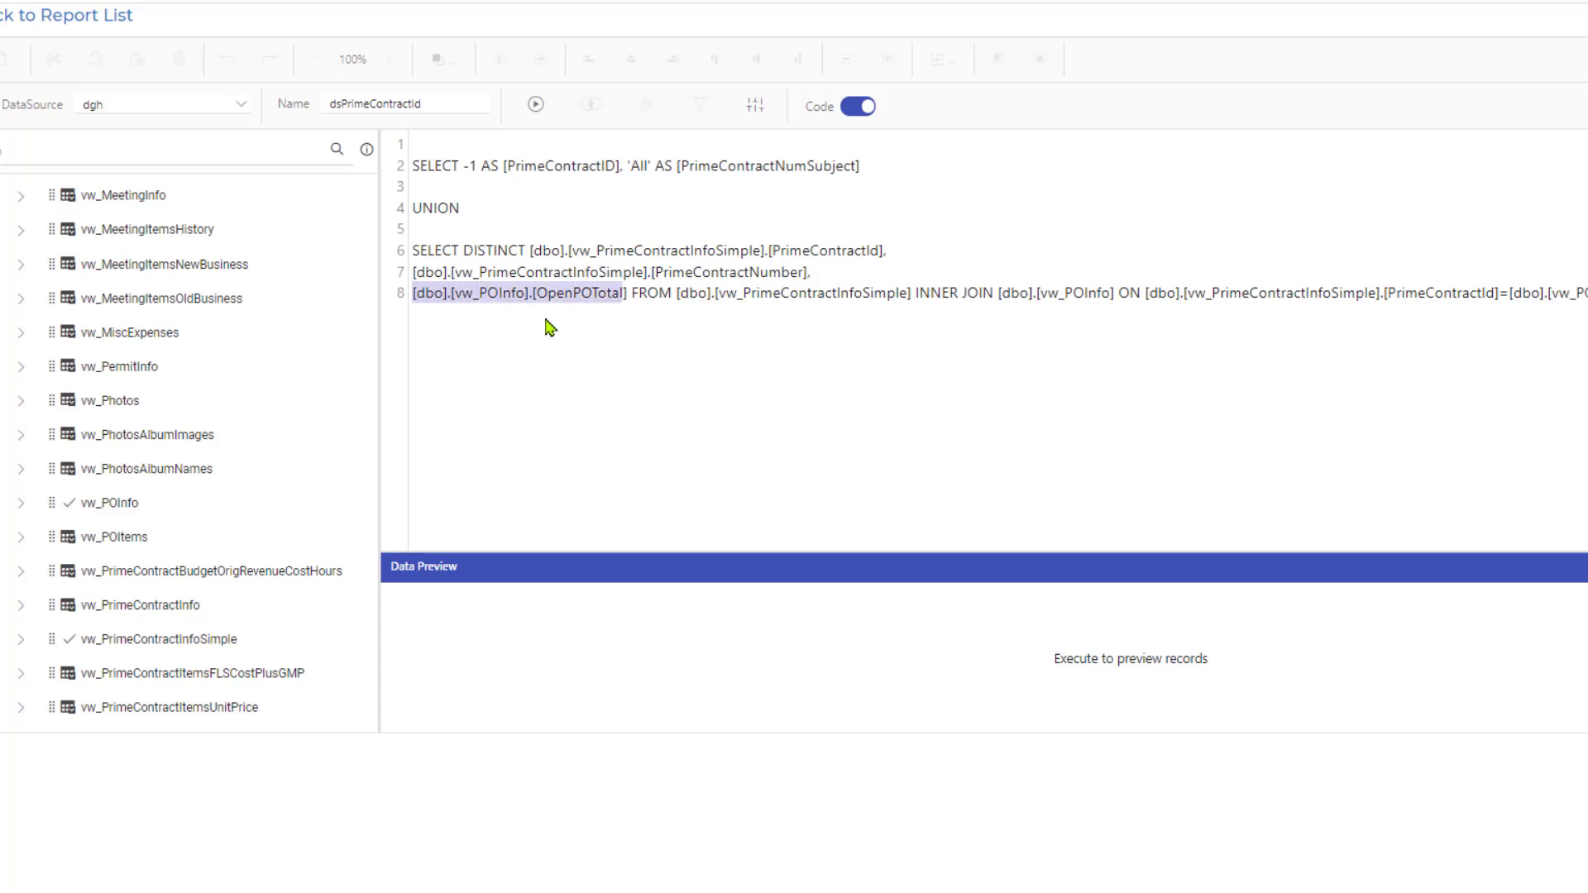
key("Delete")
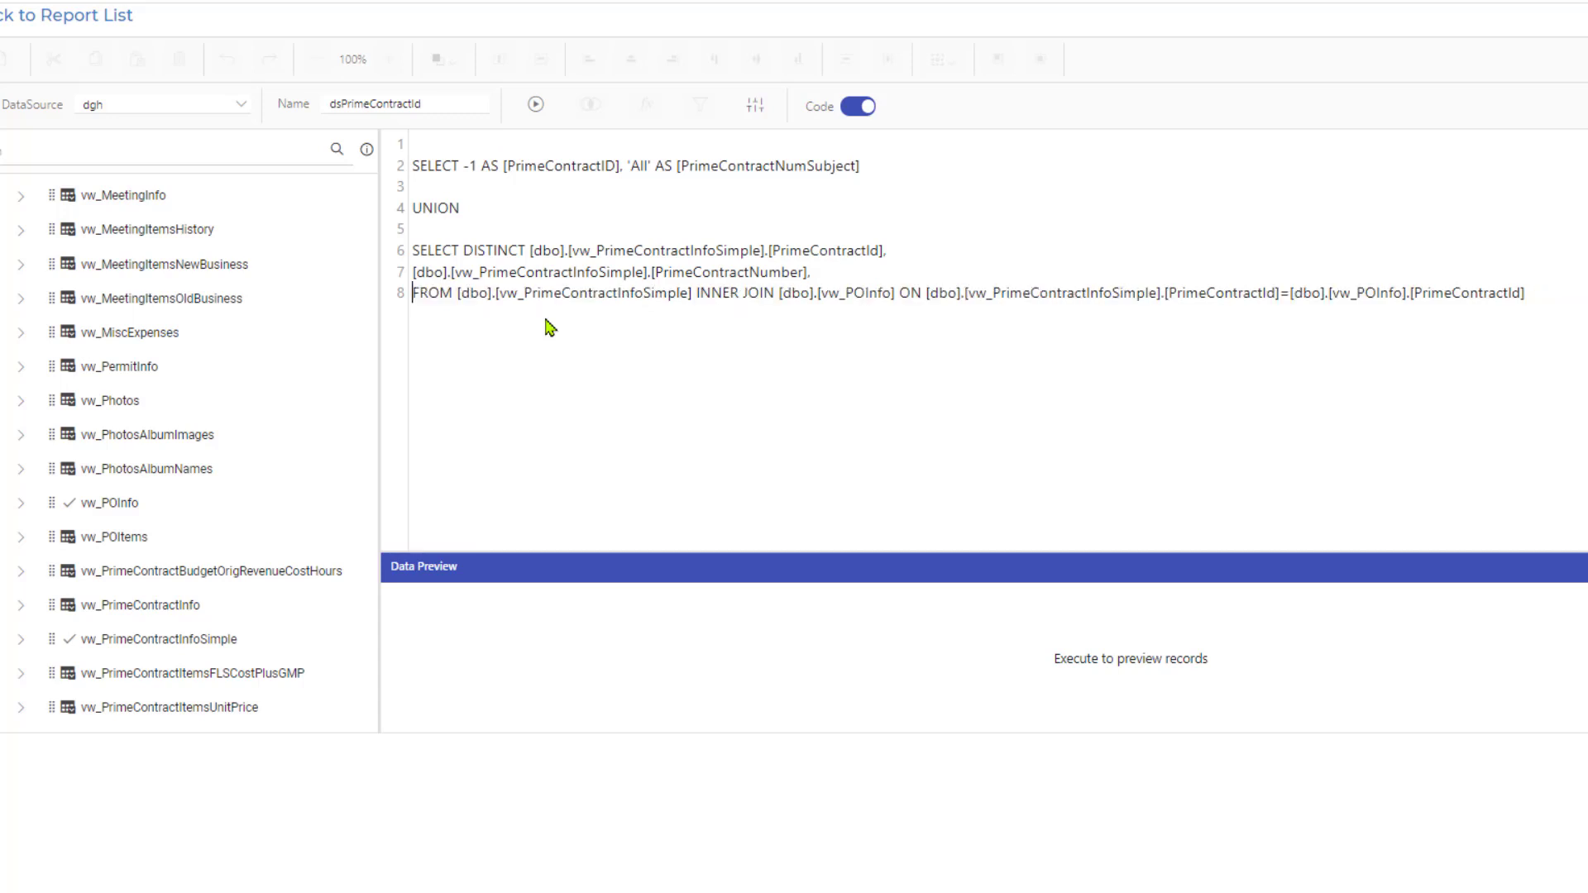
Move the ON condition to its own line and start a WHERE clause beneath it, separated by a blank line.
key("Right")
key("Right")
key("Right")
key("Right")
key("Right")
key("Right")
key("Right")
key("Right")
key("Right")
key("Right")
key("Return")
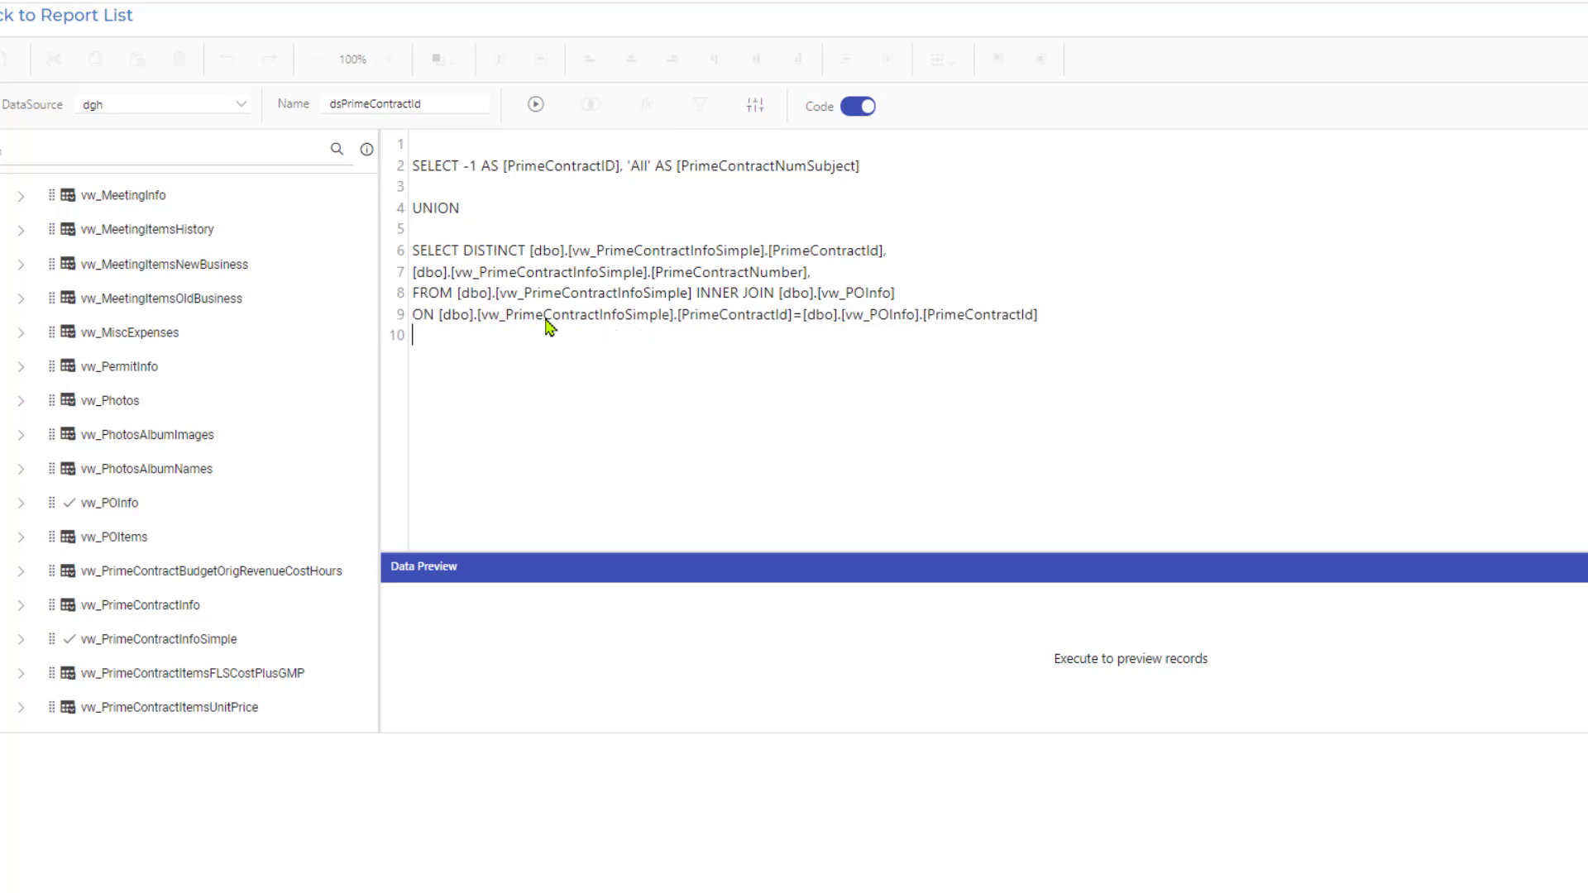
type("WHERE")
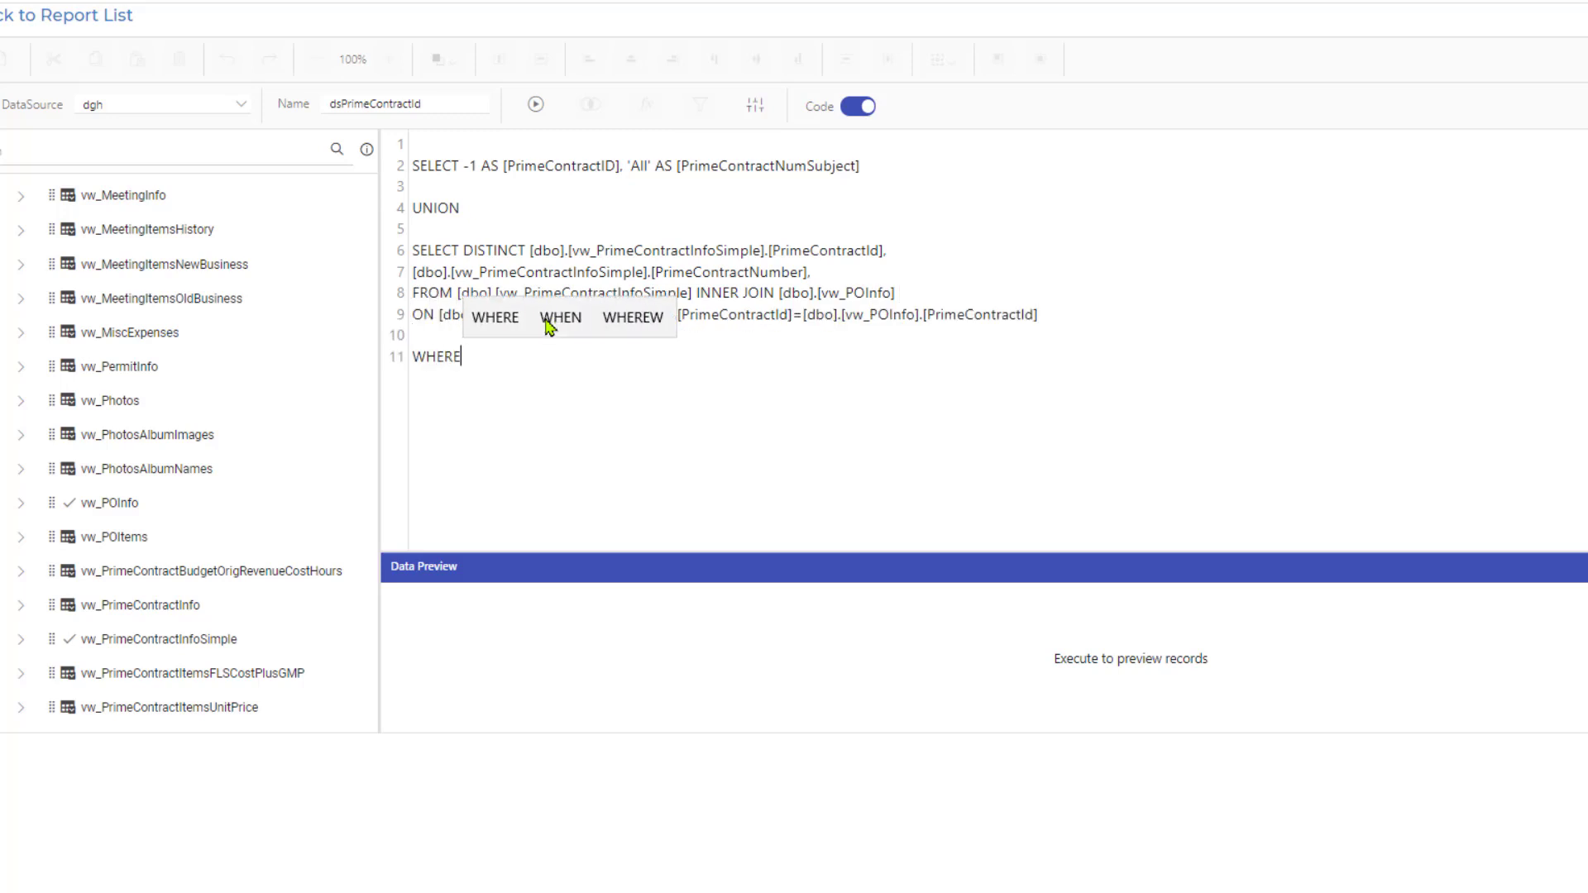
left_click(763, 358)
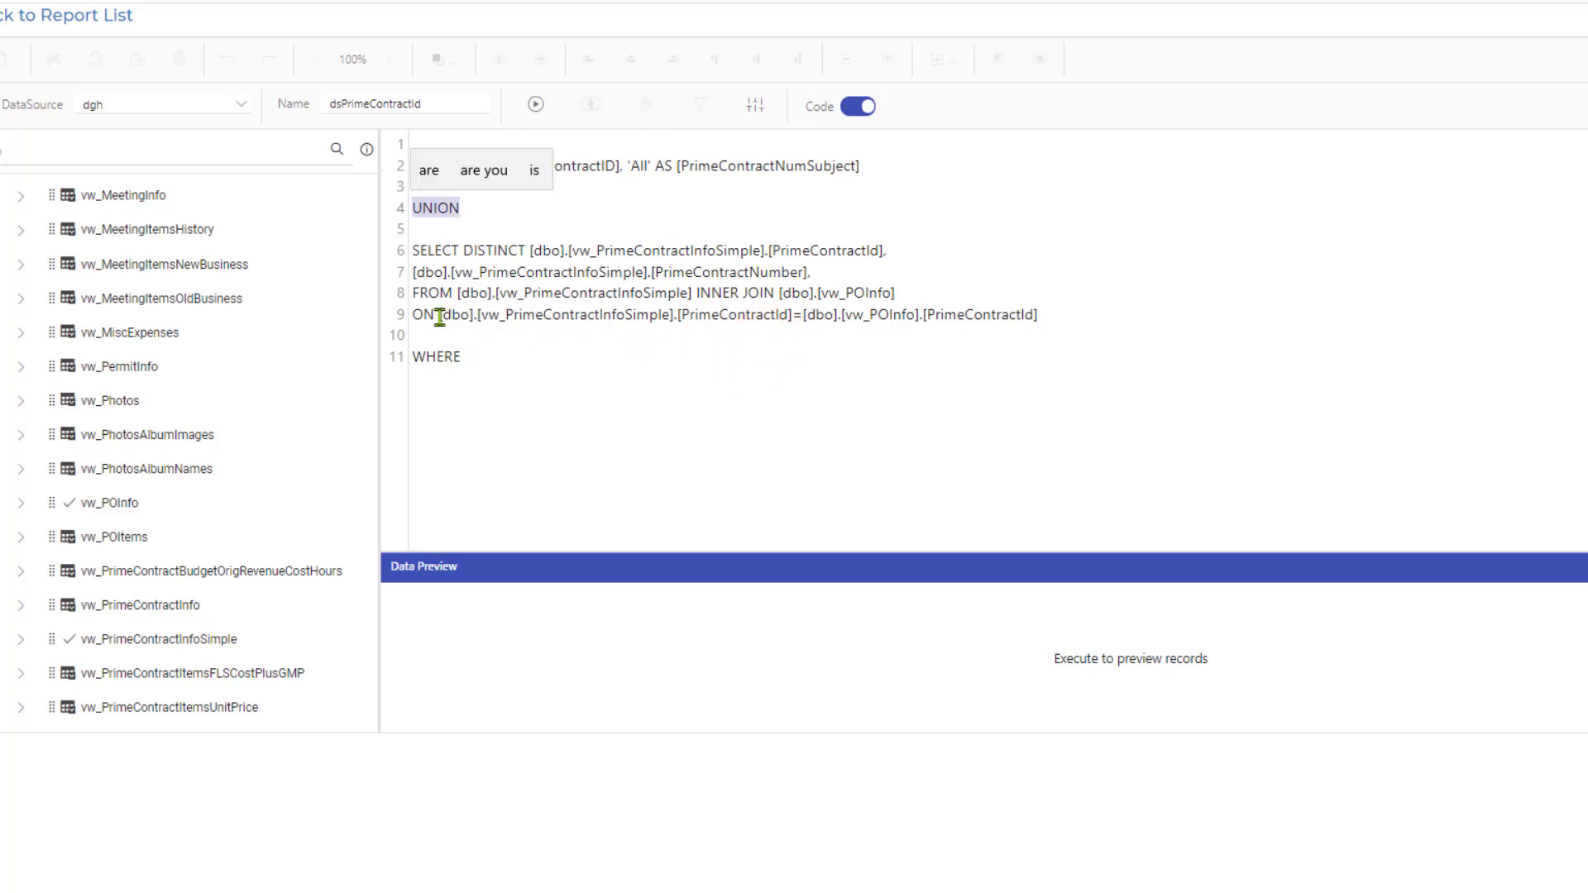
Copy the join condition from the ON line and paste it after WHERE on the last line.
left_click_drag(439, 316, 1049, 315)
right_click(741, 317)
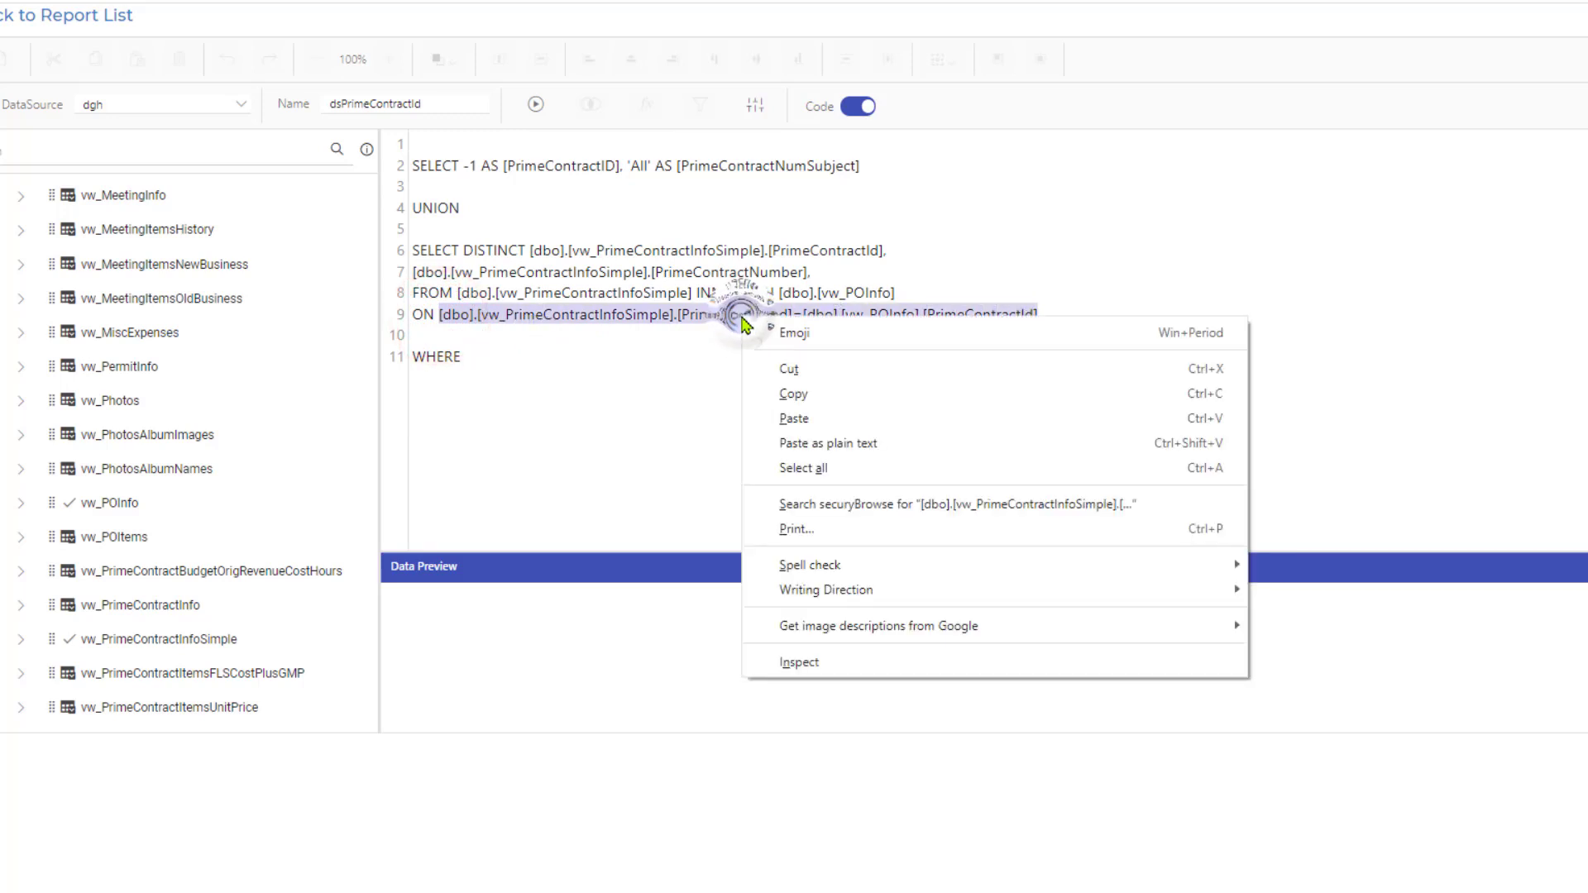
left_click(804, 393)
left_click(531, 359)
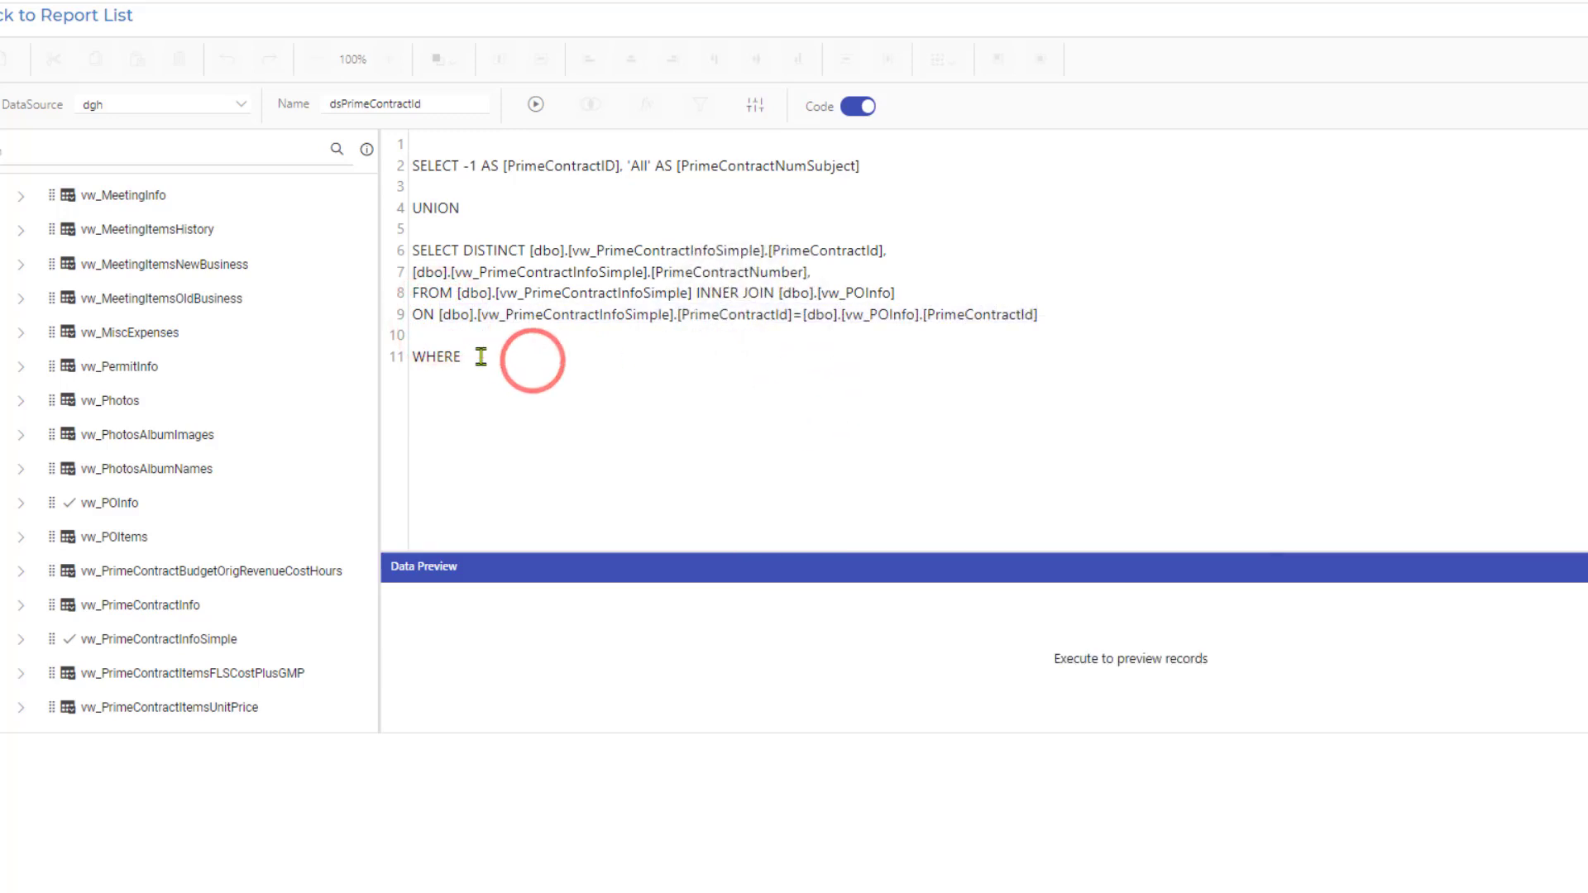
right_click(480, 357)
left_click(534, 540)
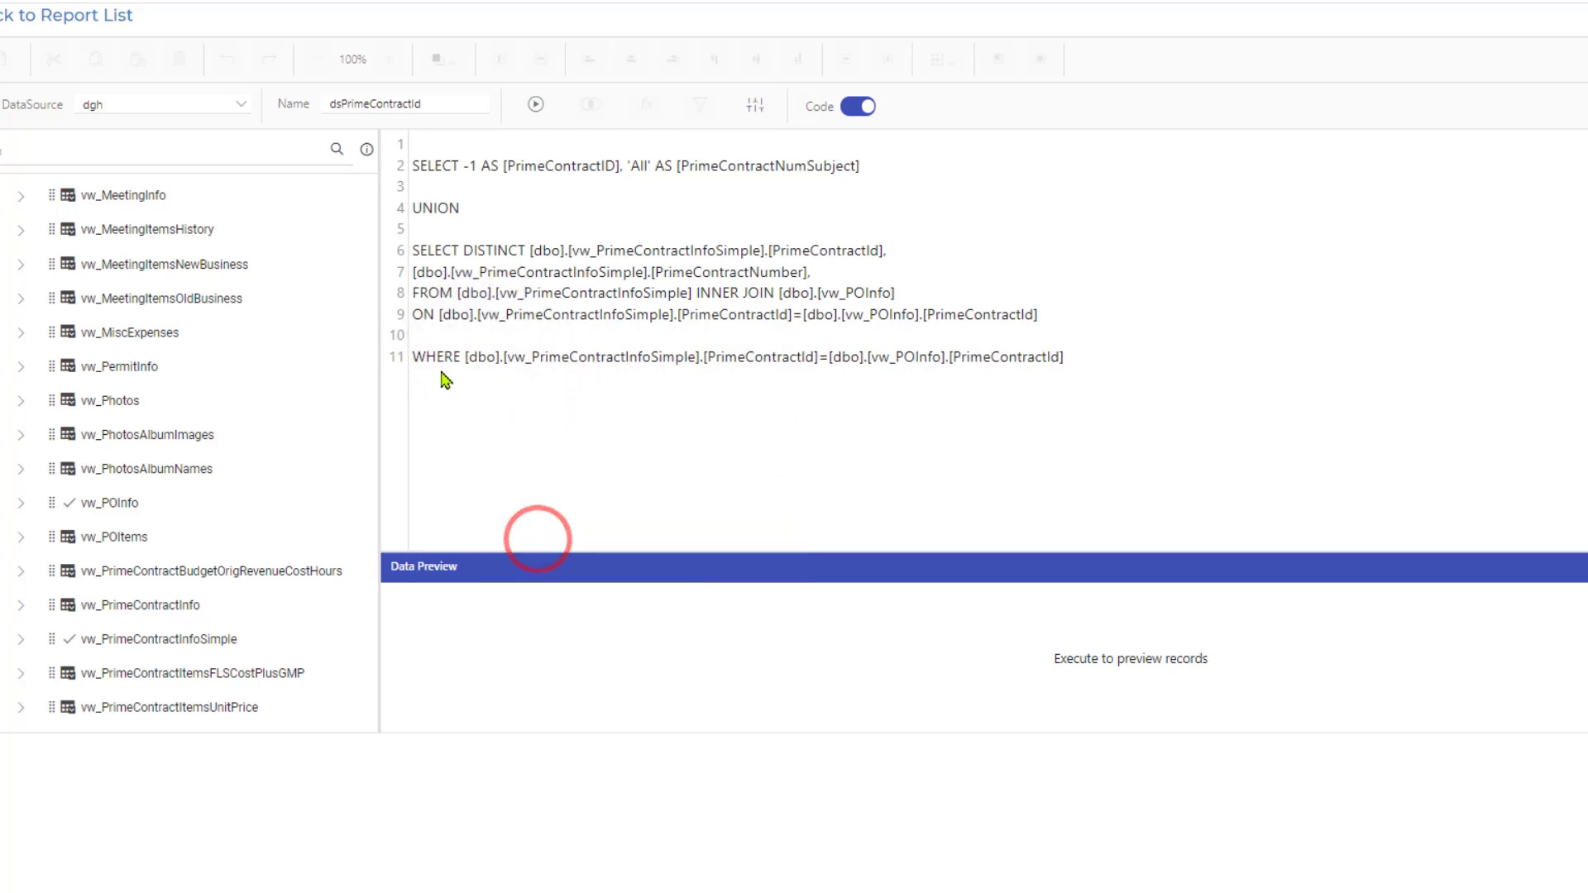
Remove the square brackets around dbo and vw_PrimeContractInfoSimple in the WHERE condition.
left_click(463, 358)
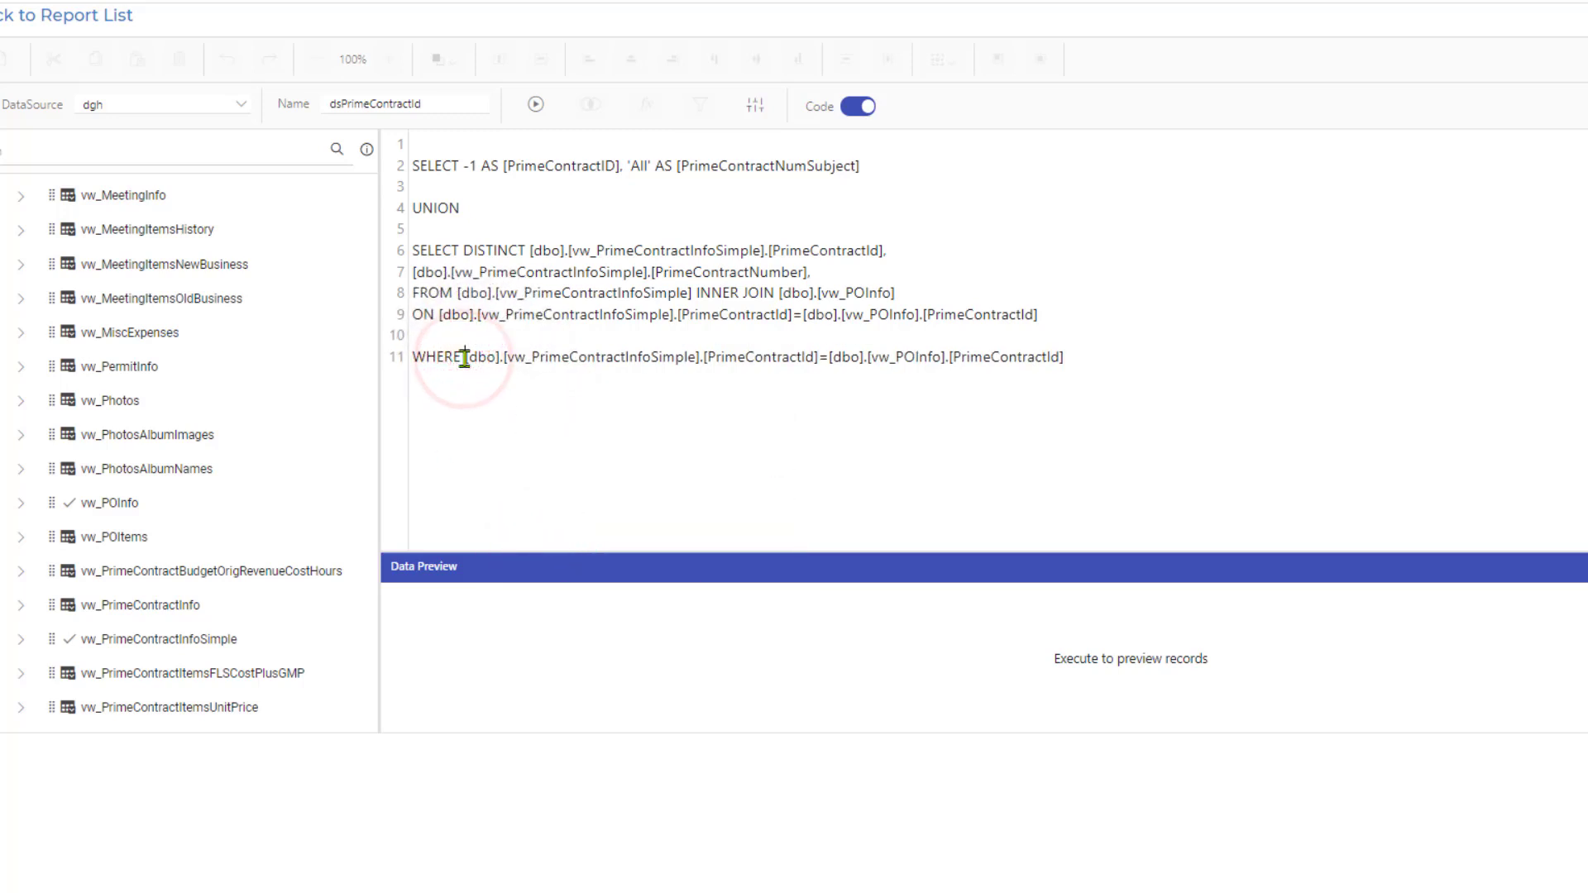
key("Delete")
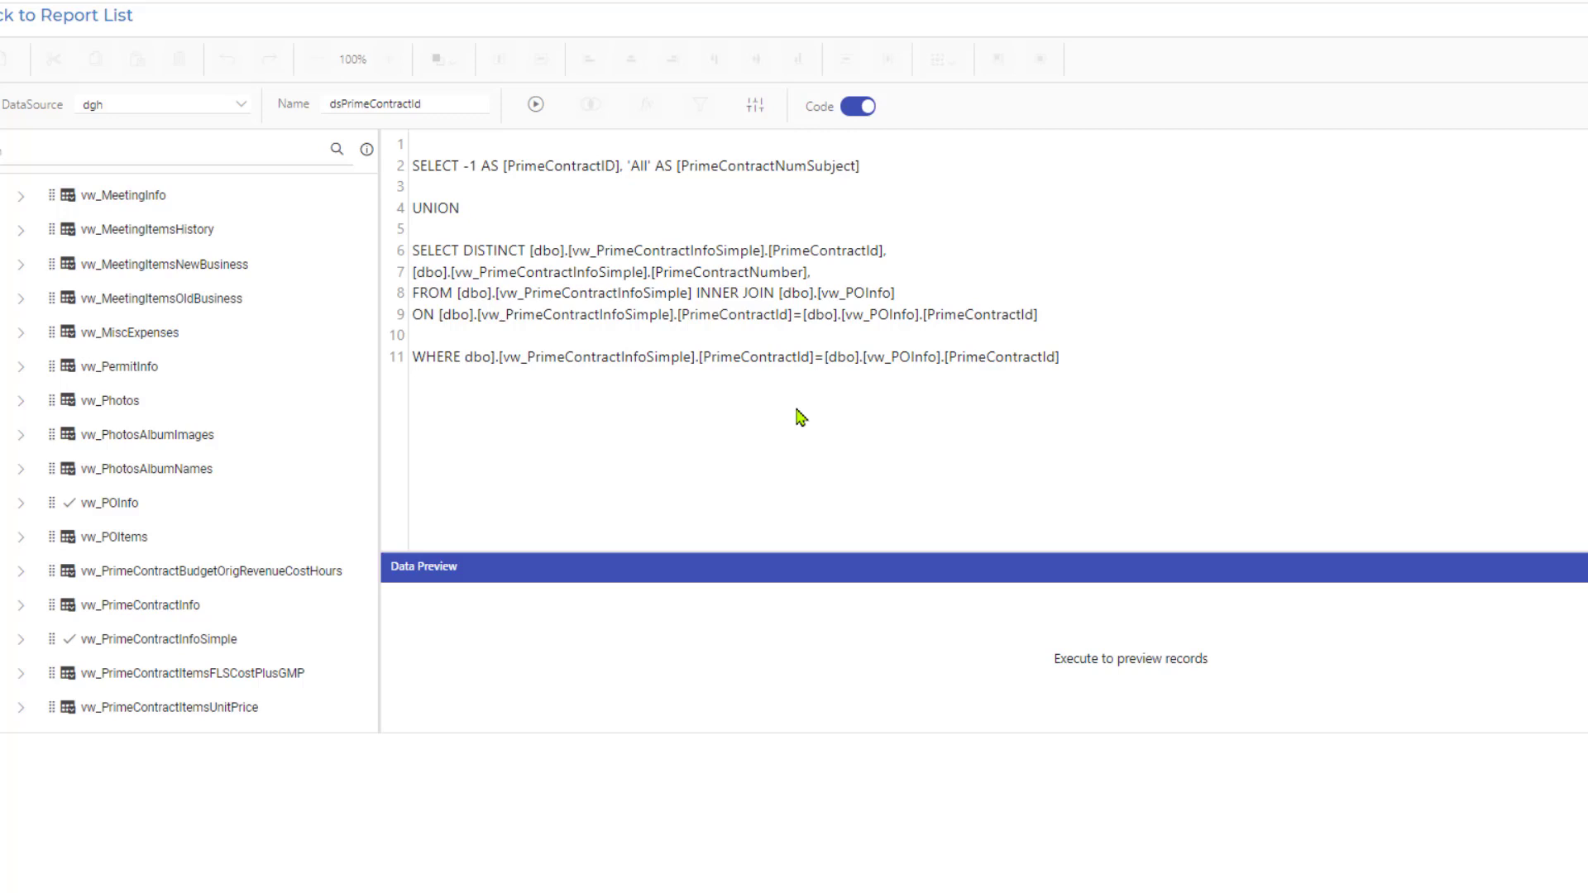
left_click(491, 358)
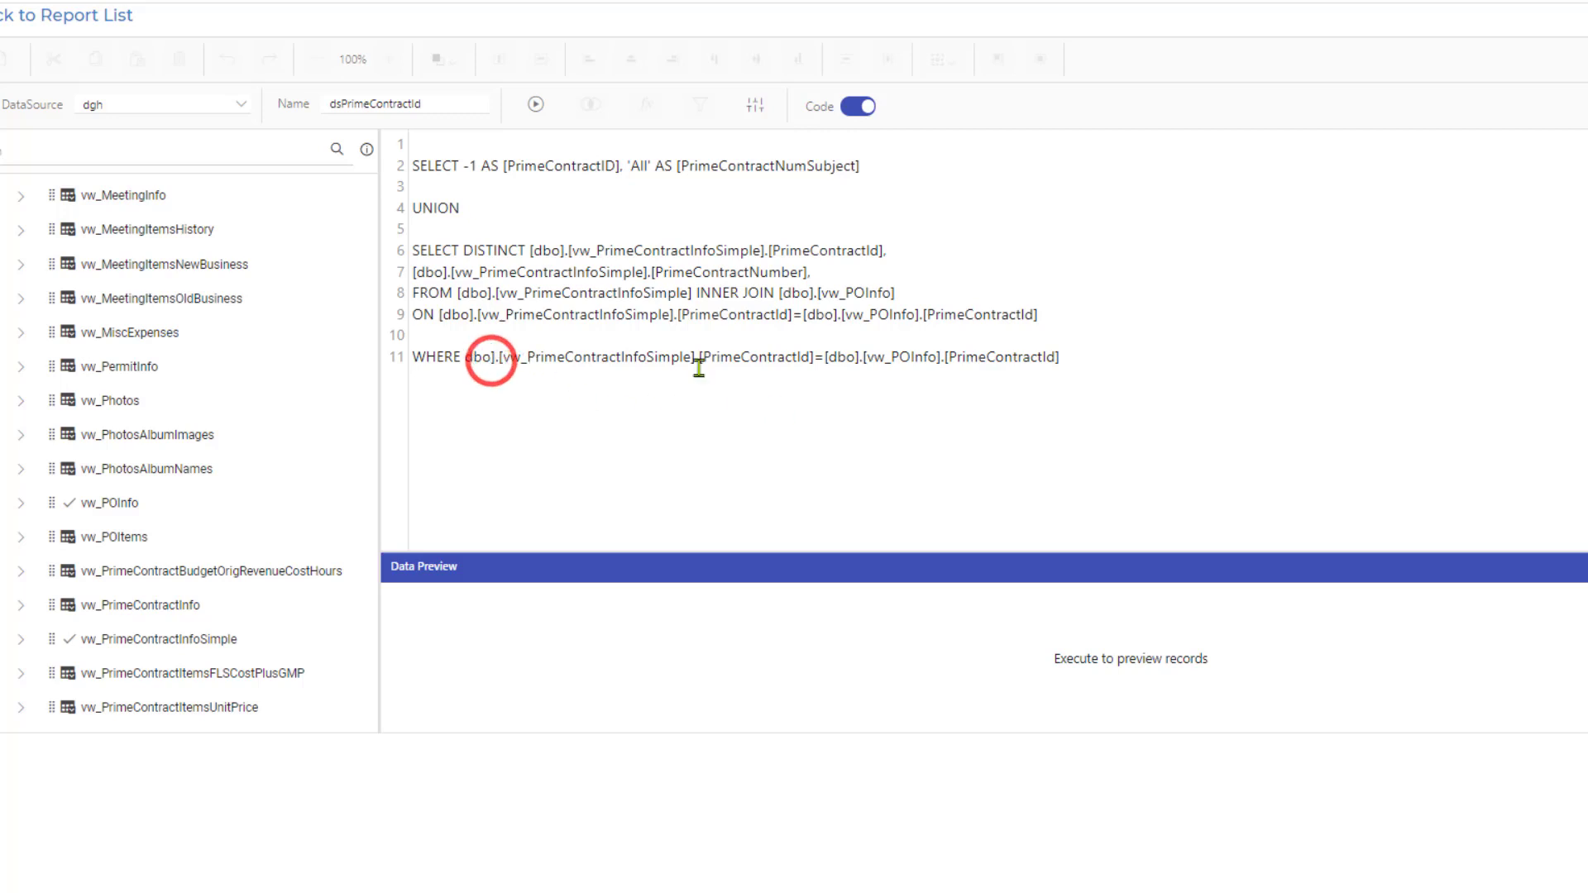
key("Delete")
key("Right")
key("Delete")
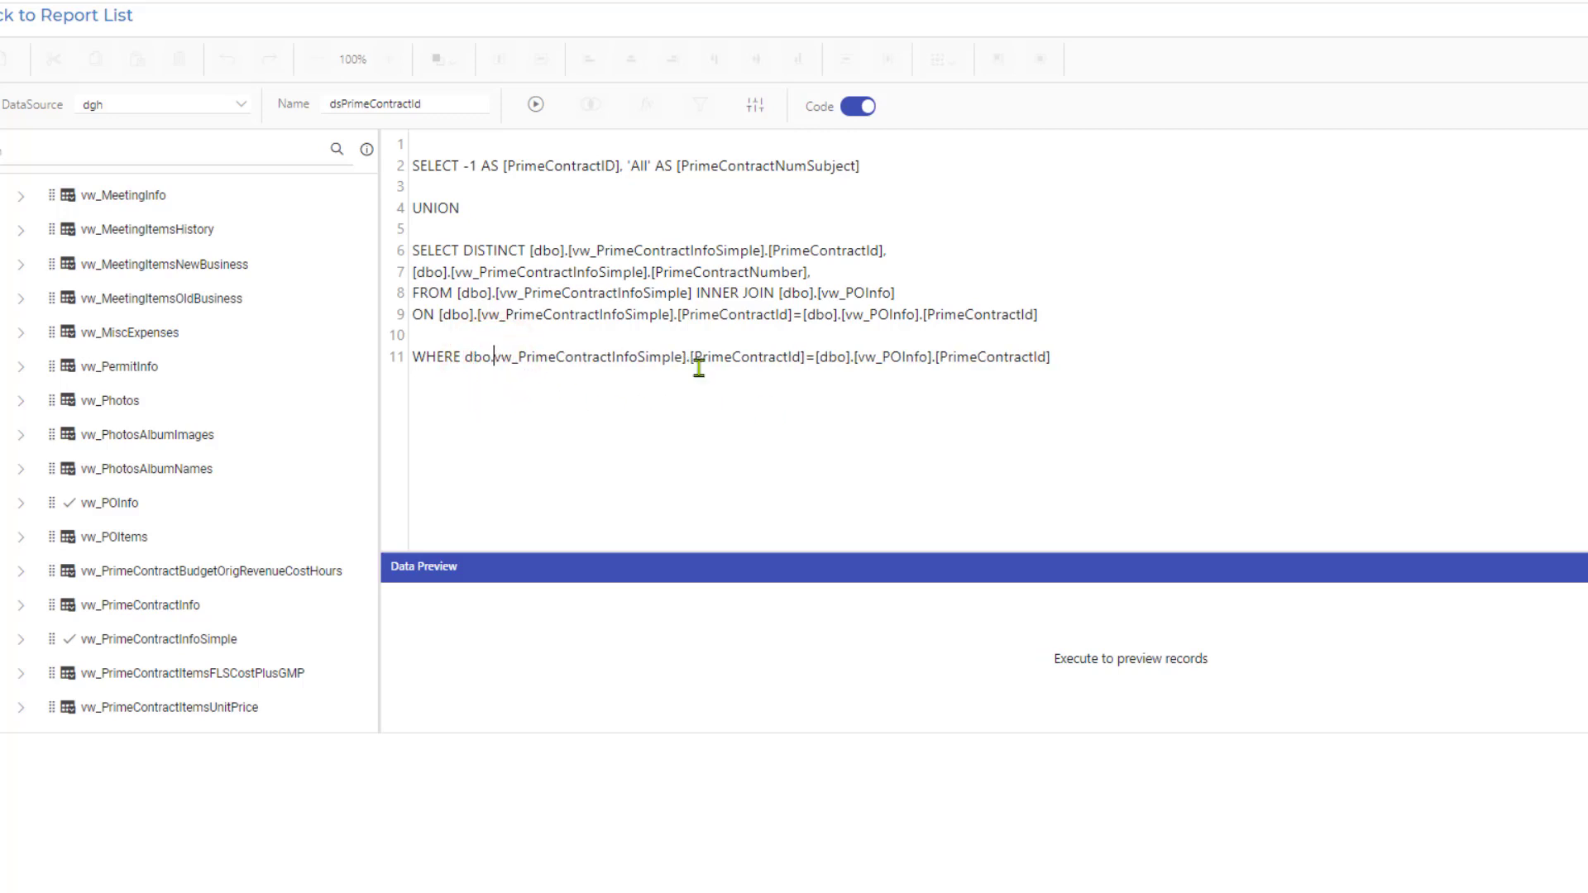
key("Right")
key("Left")
key("Left")
key("Right")
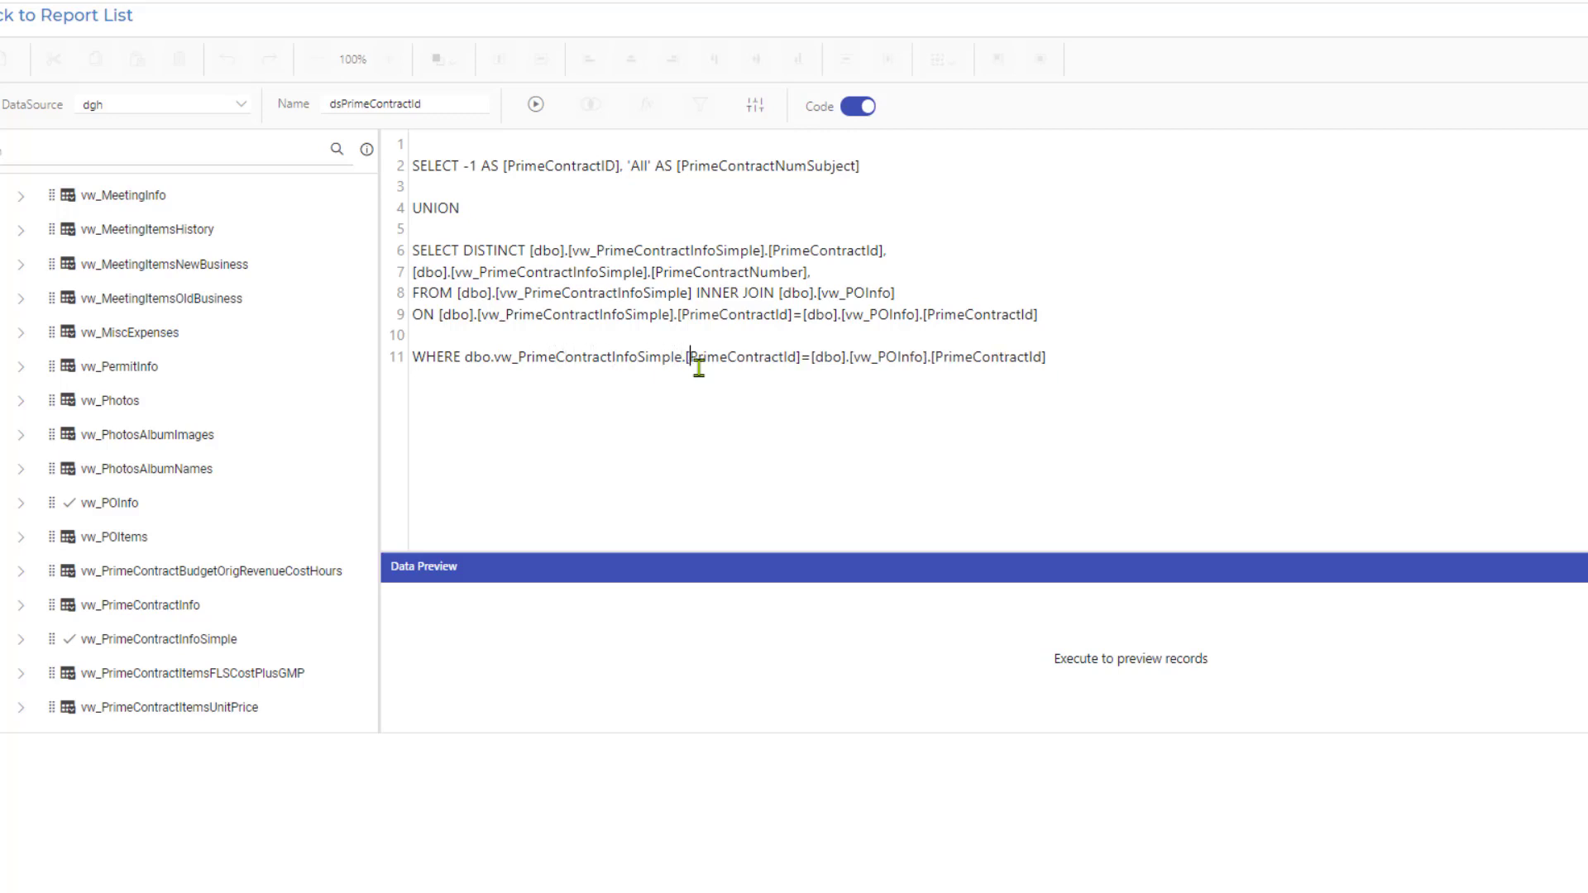
Remove the square brackets around PrimeContractId before the equals sign in the WHERE condition.
key("Delete")
key("Right")
key("Right")
key("Right")
key("Right")
key("Right")
key("Right")
key("Right")
key("Right")
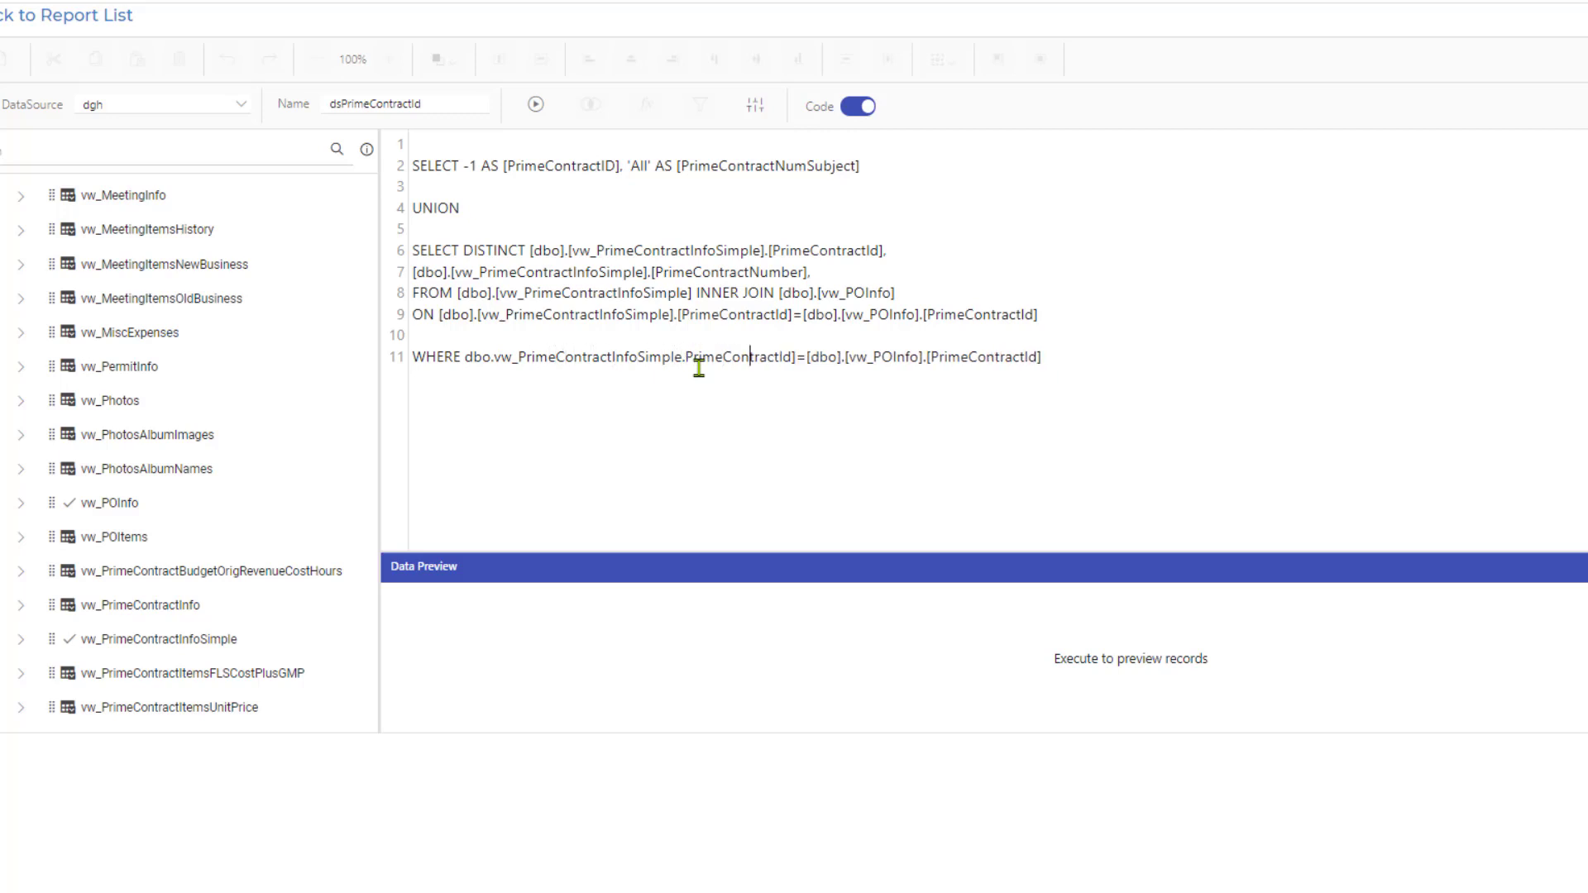
key("BackSpace")
key("BackSpace")
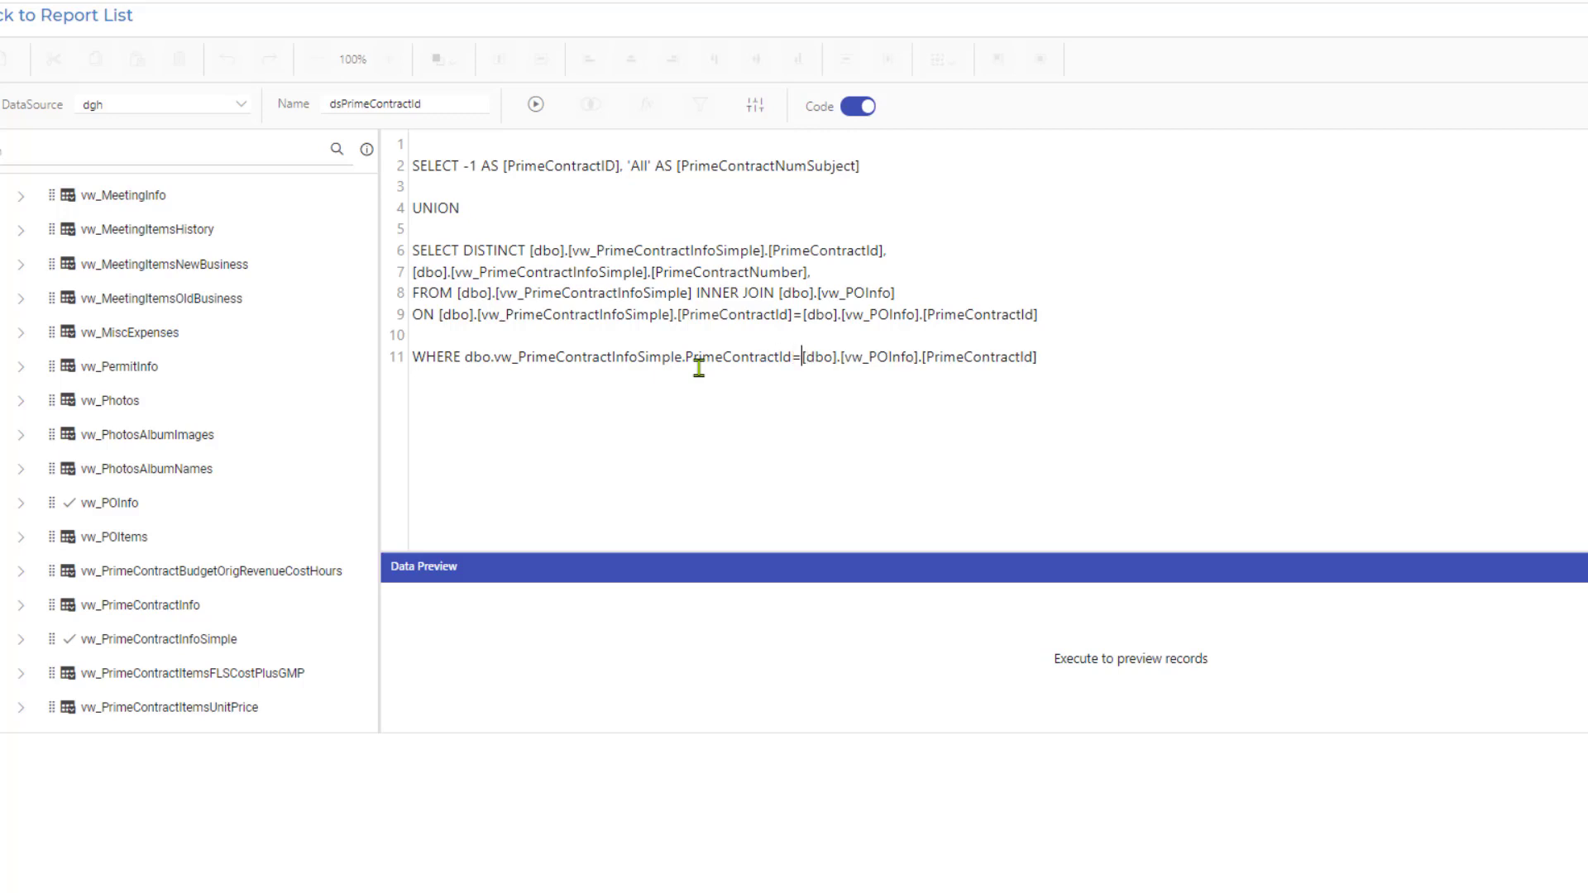
Remove all square brackets after the equals sign so the WHERE condition ends with dbo.vw_POInfo.PrimeContractId.
key("Delete")
key("Right")
key("Right")
key("Right")
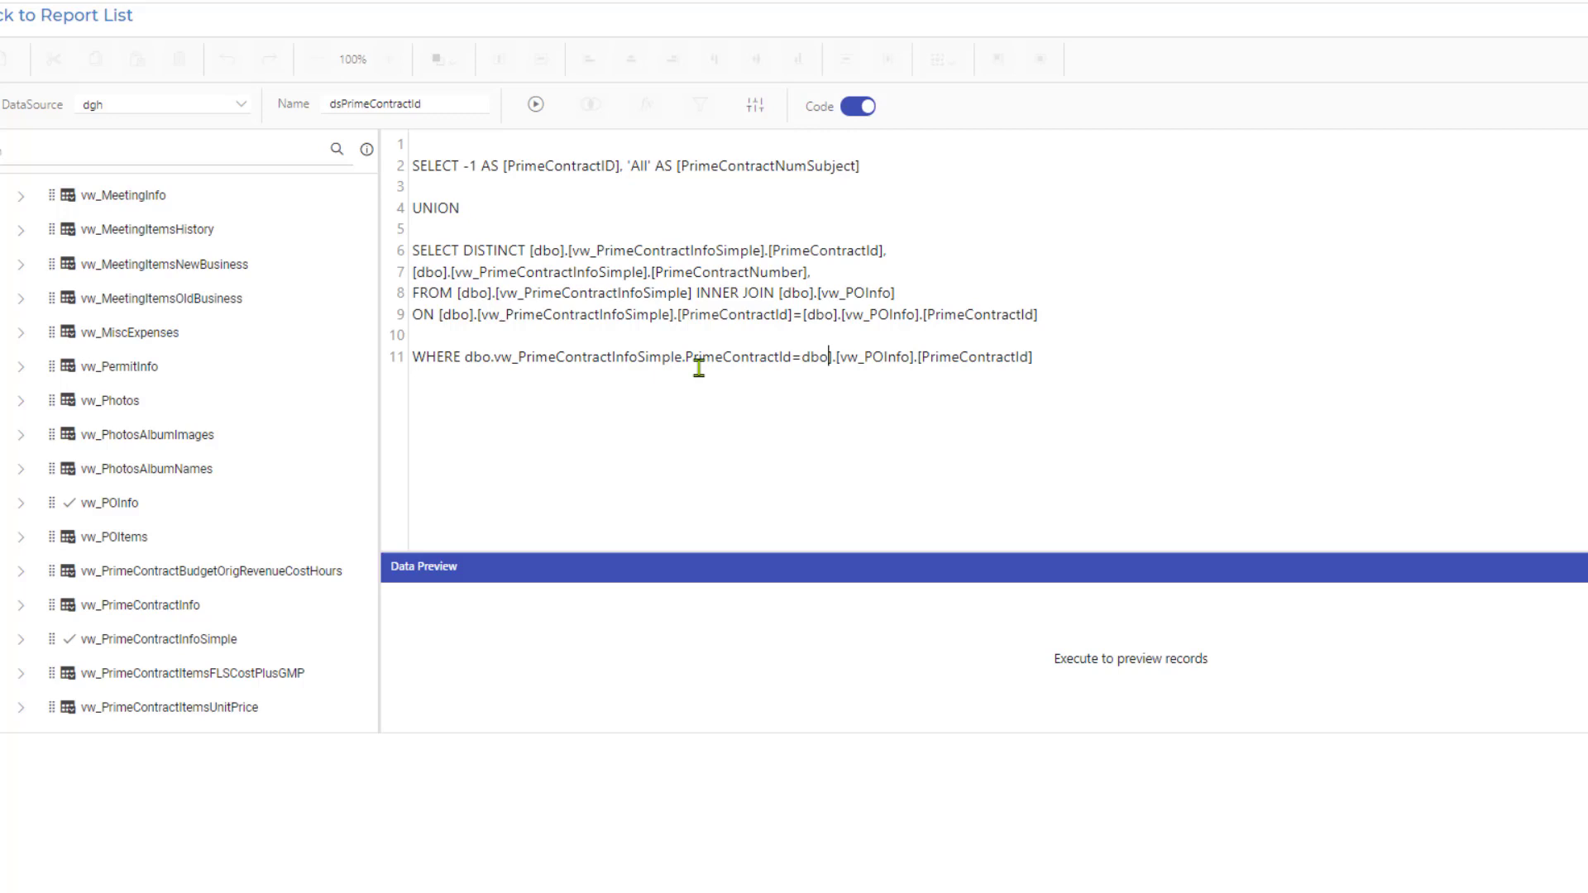
key("Delete")
key("Right")
key("Delete")
key("Right")
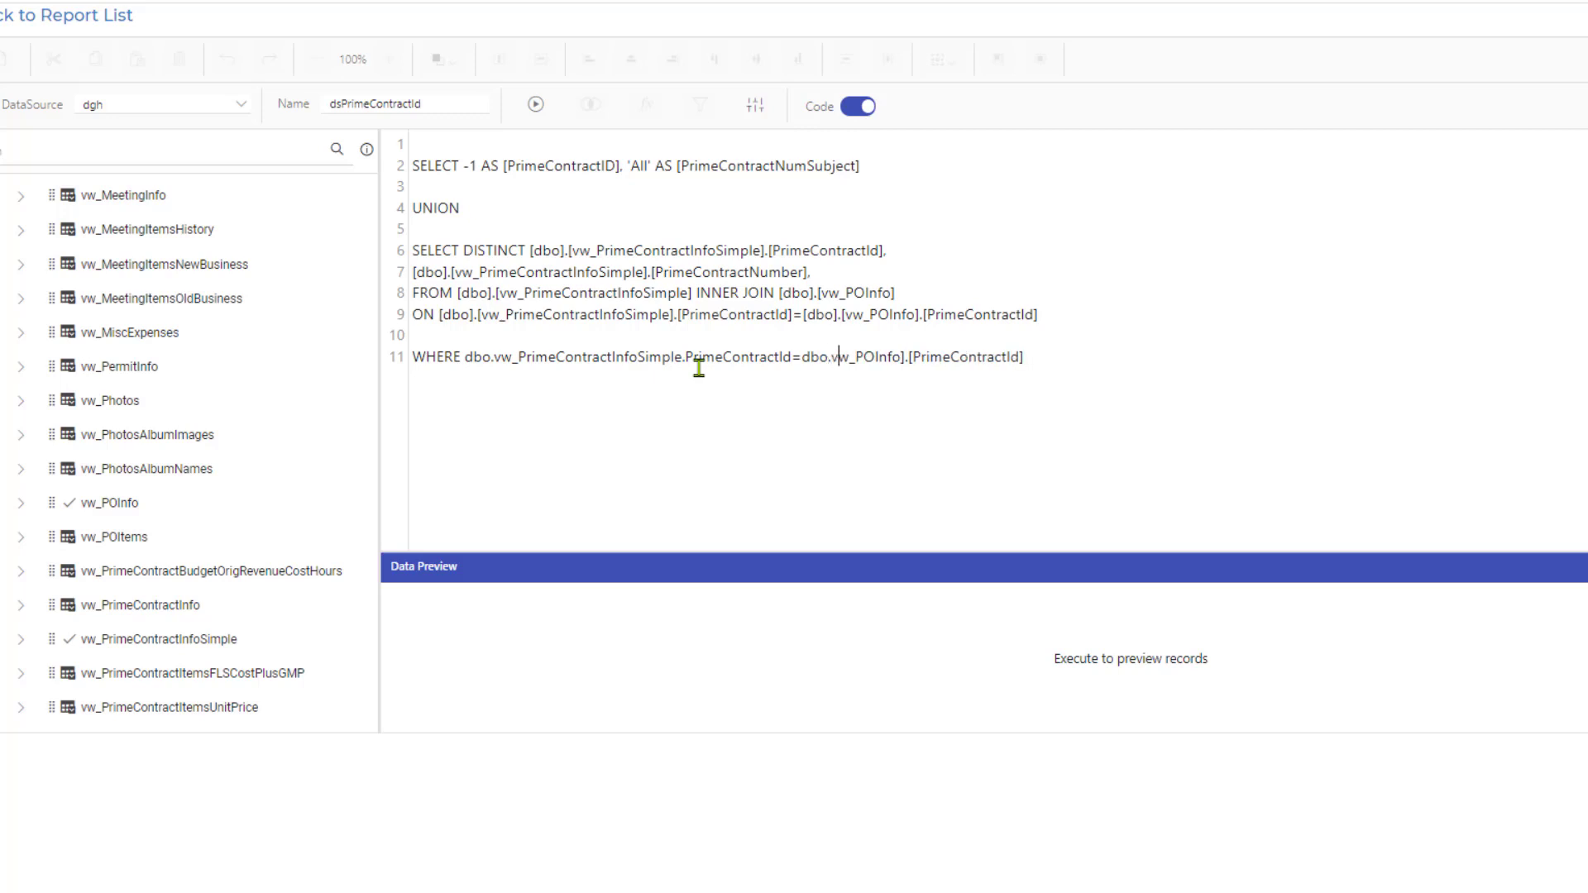
key("Delete")
key("Right")
key("Delete")
key("Right")
key("Right")
key("Right")
key("Right")
key("Right")
key("BackSpace")
Delete the dbo. prefix before vw_PrimeContractInfoSimple in the WHERE condition.
key("shift+Right")
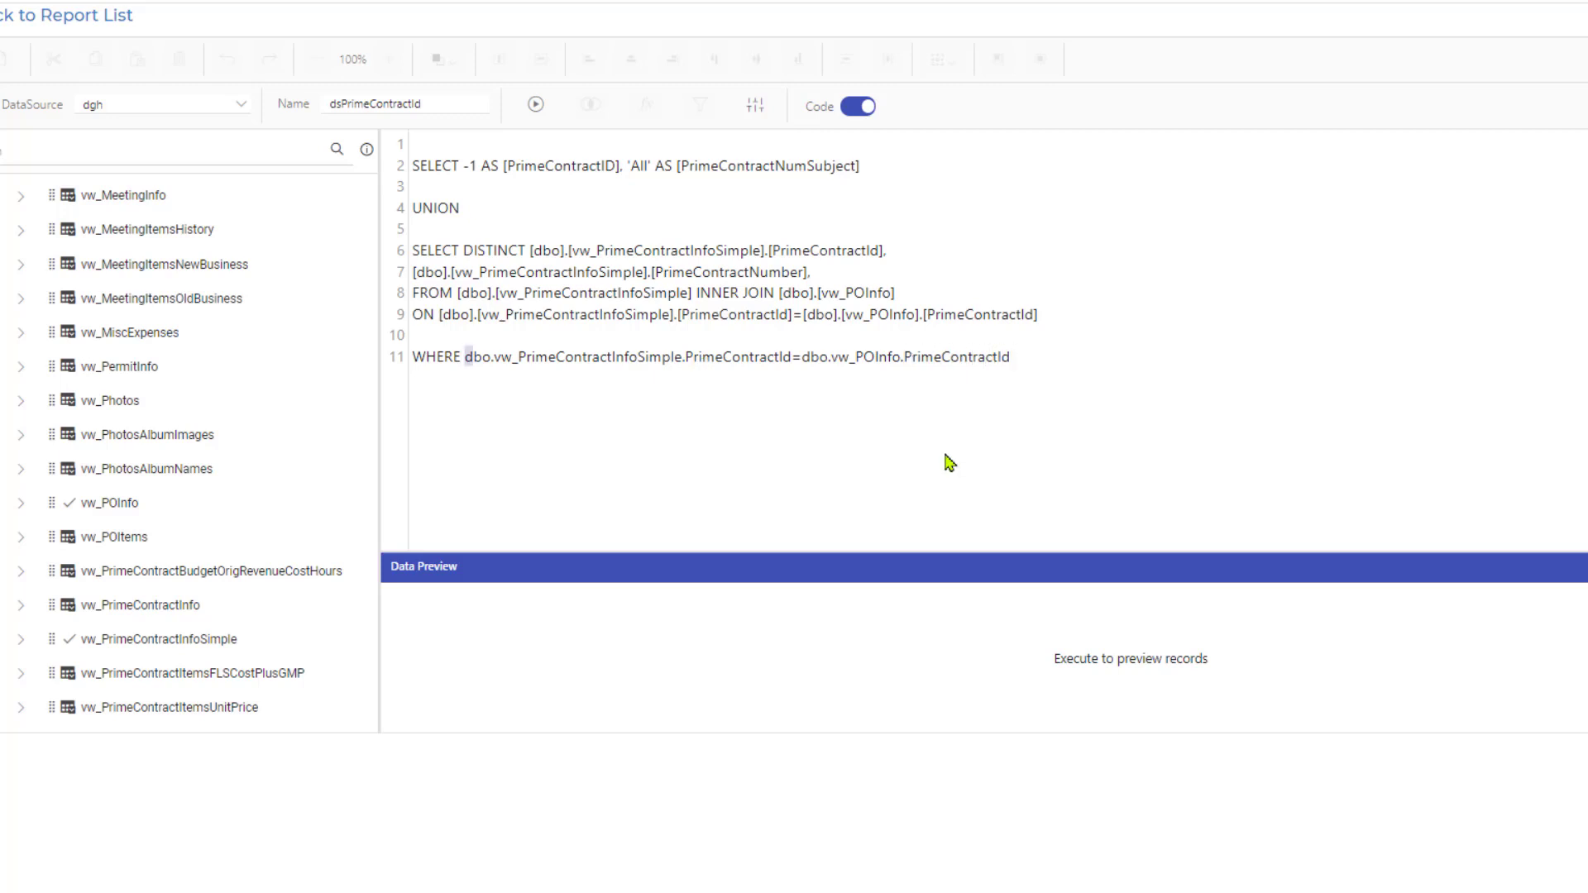
key("shift+Right")
key("shift+Right")
key("Delete")
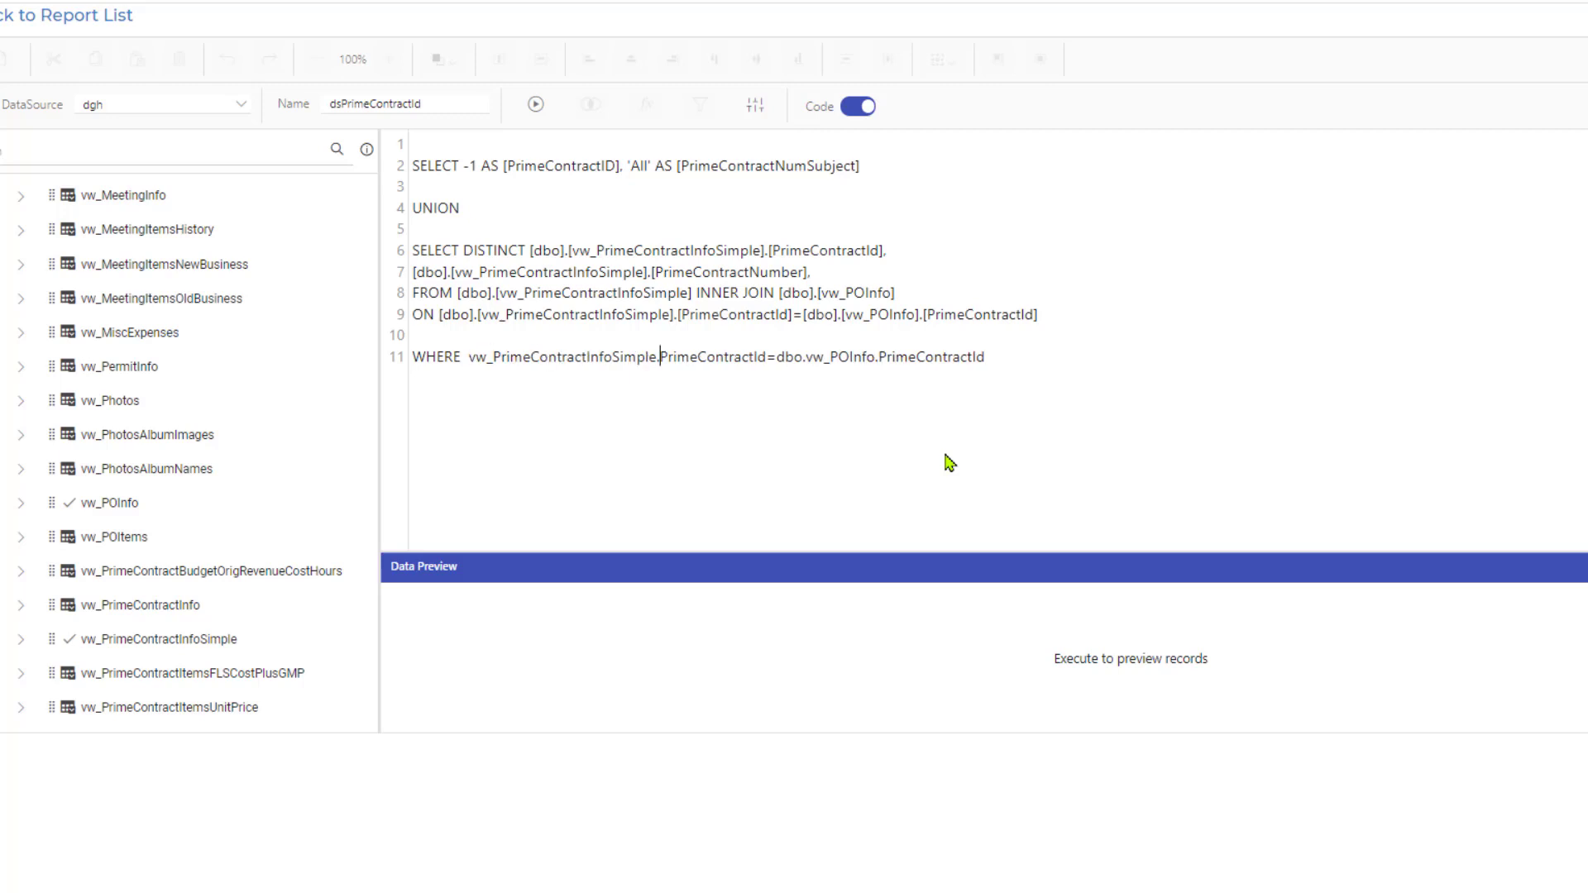
Change the WHERE condition's first column from PrimeContractId to ProjectId.
key("shift+Right")
key("shift+Right")
key("shift+Right")
key("shift+Right")
key("shift+Right")
key("shift+Right")
key("shift+Right")
key("shift+Right")
key("shift+Right")
key("shift+Right")
key("shift+Right")
key("shift+Right")
key("shift+Right")
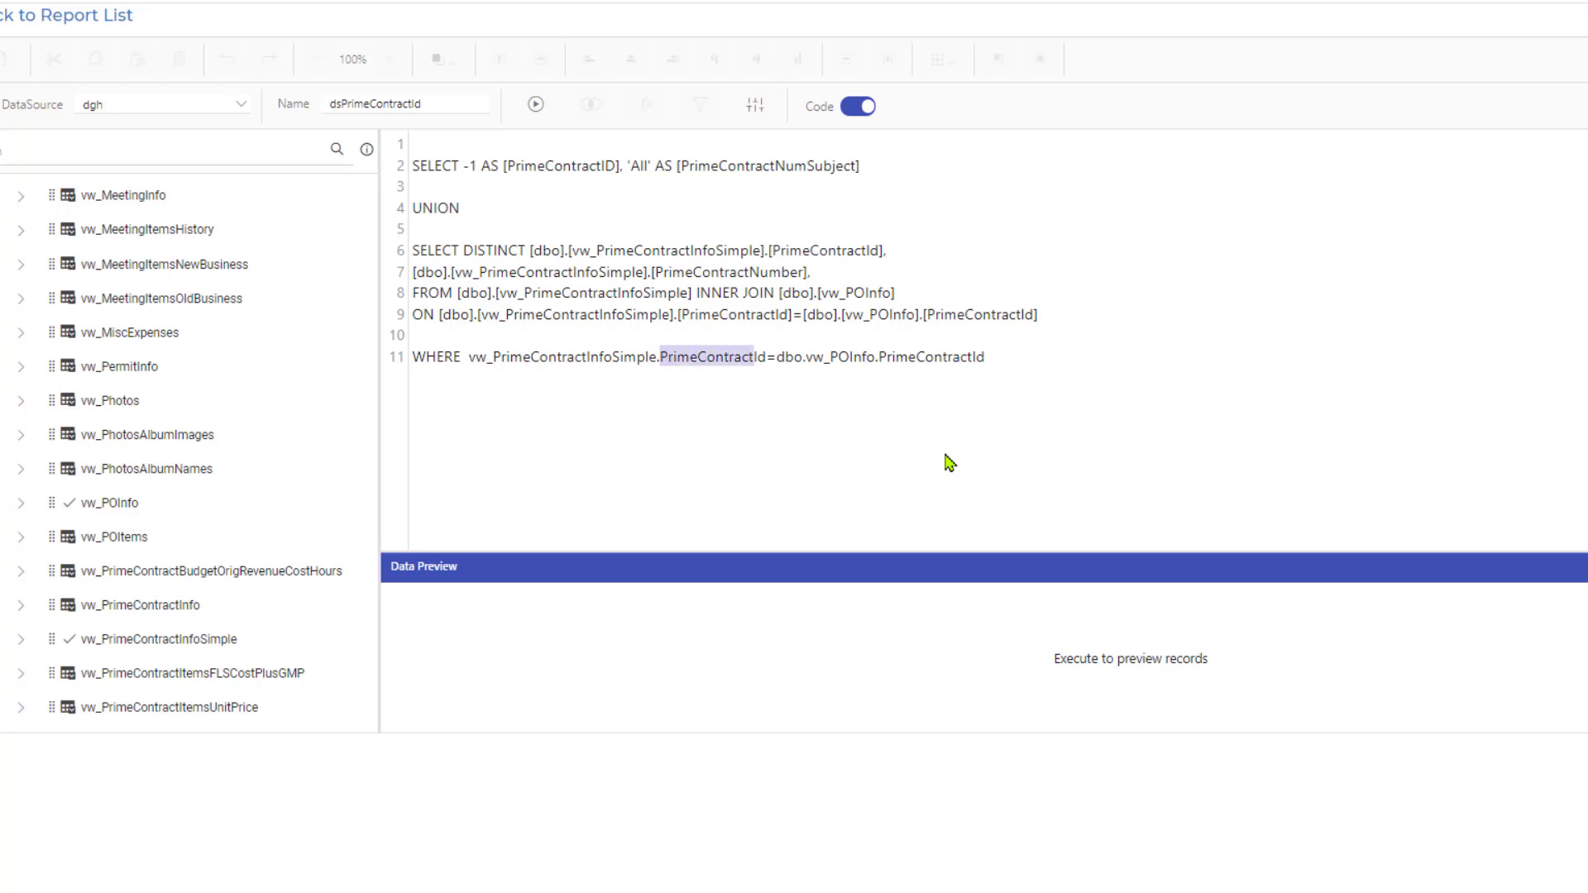
type("Project")
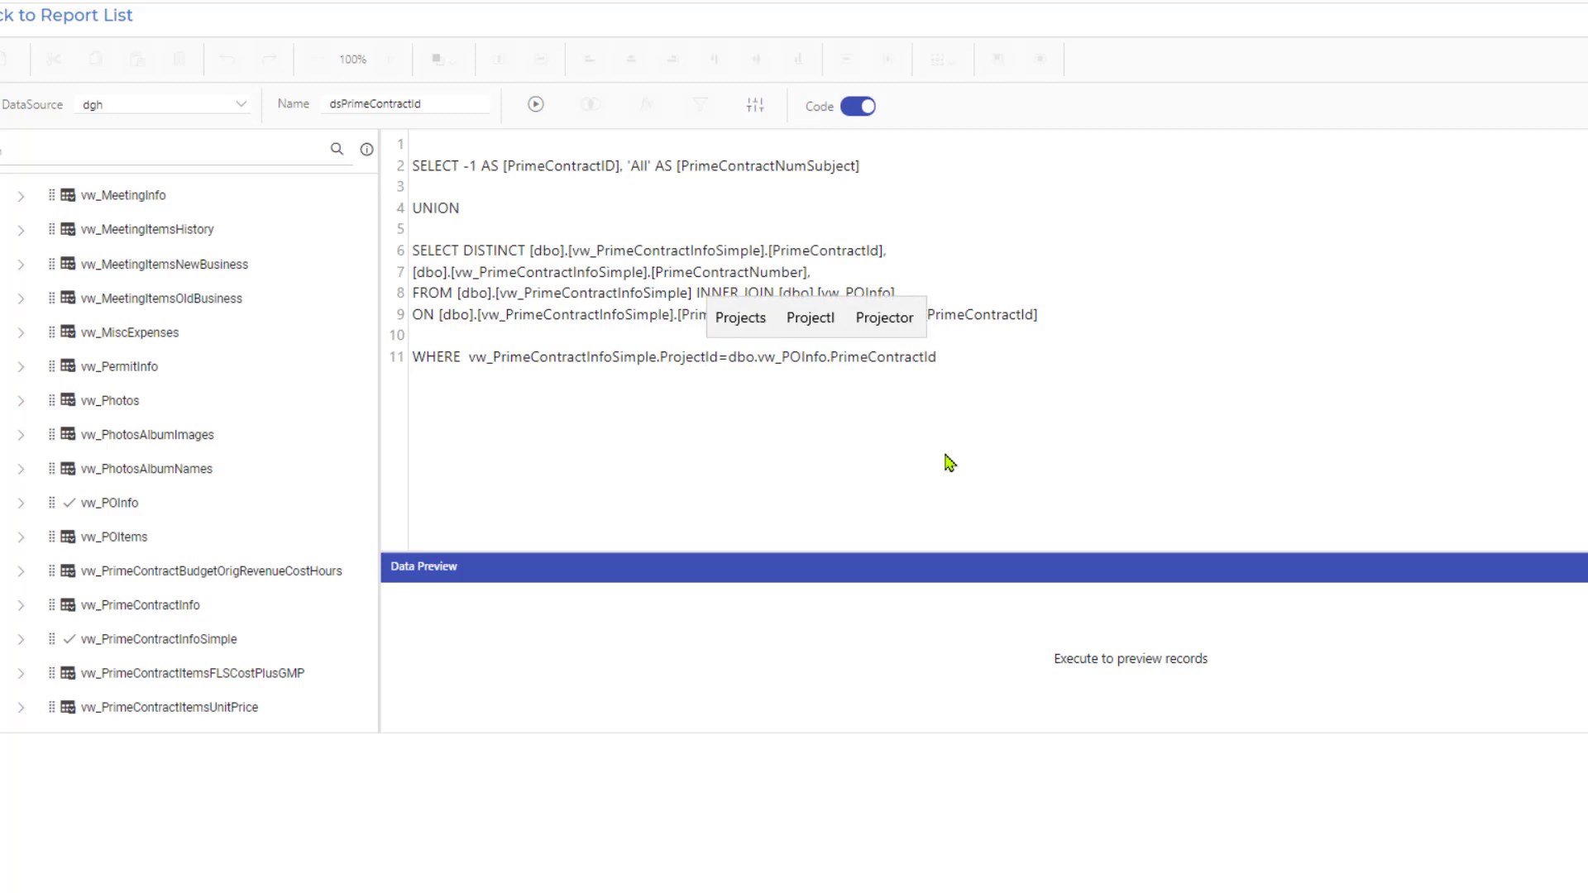
Put a space on each side of the equals sign in the WHERE condition.
key("Right")
key("Right")
key("Right")
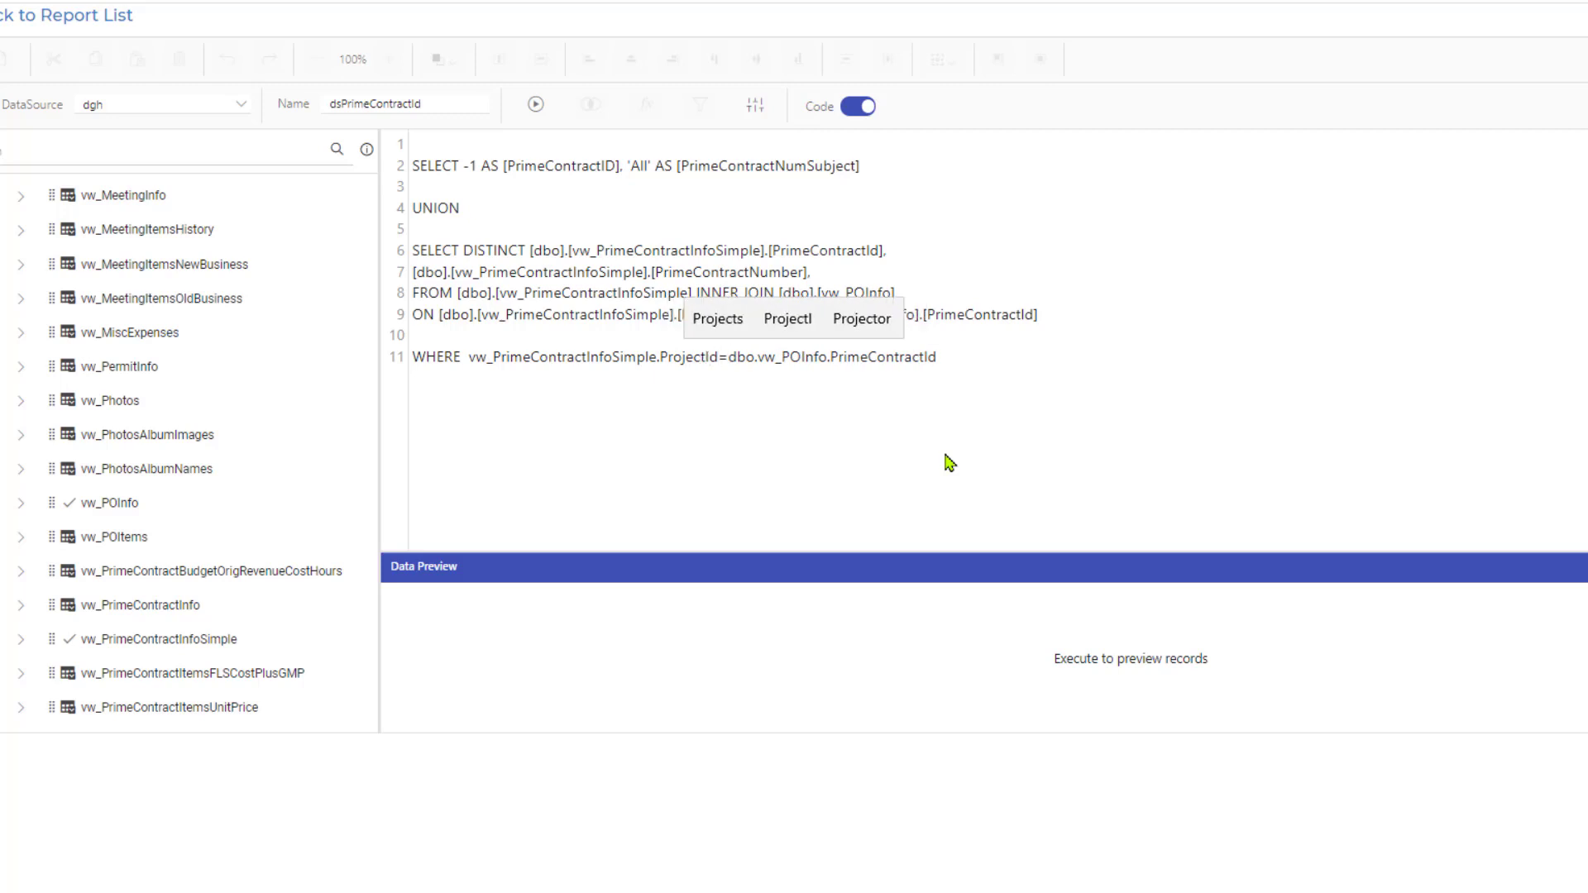
key("Right")
key("Left")
key("Left")
key("Right")
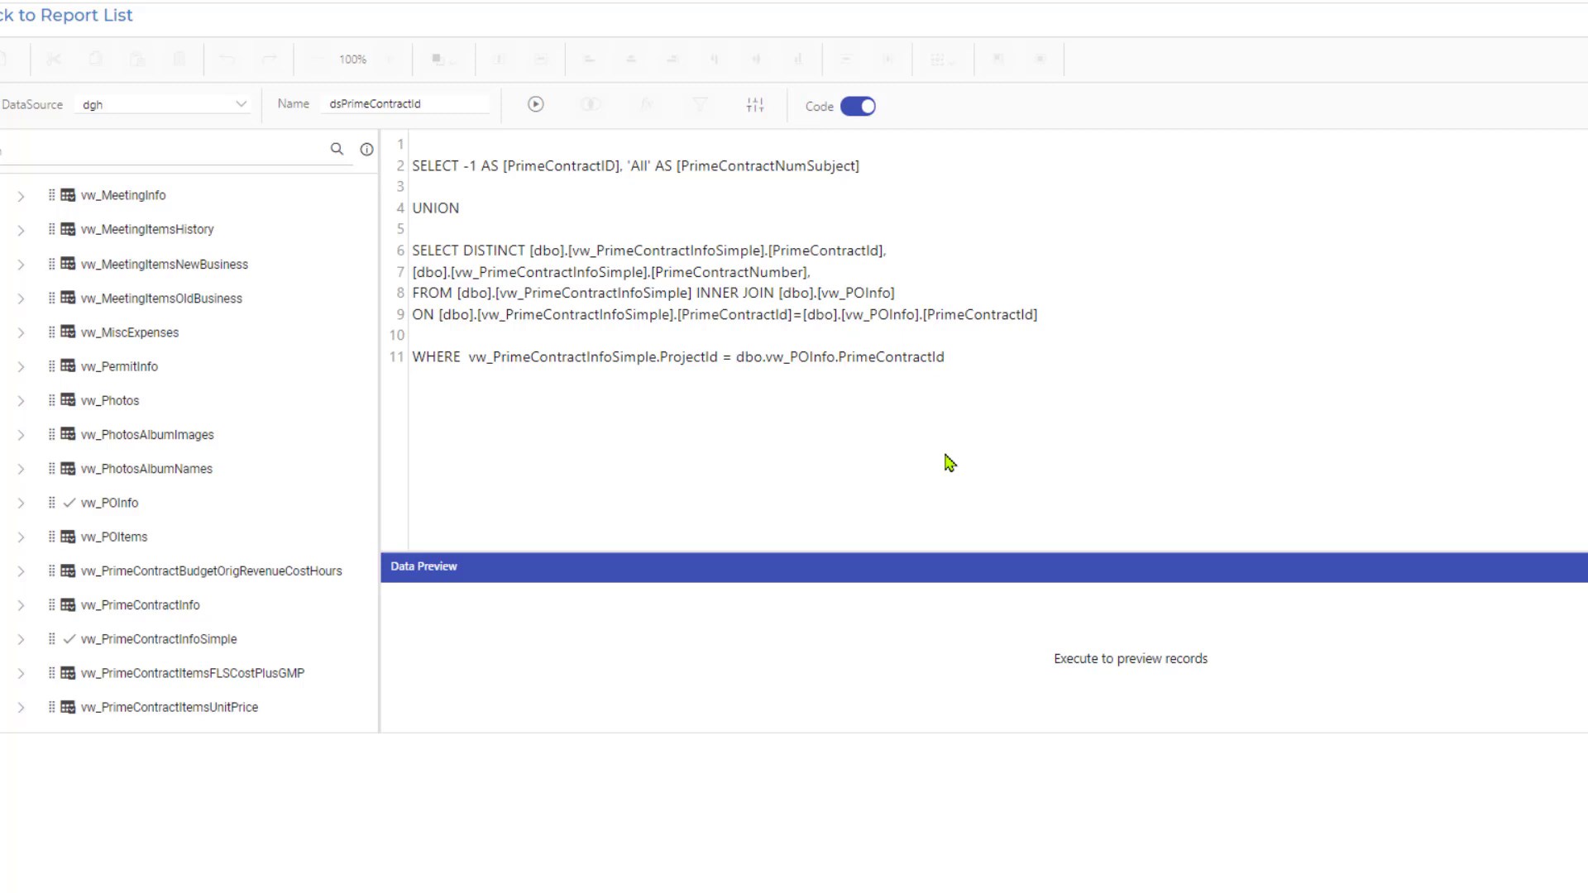
key("shift+End")
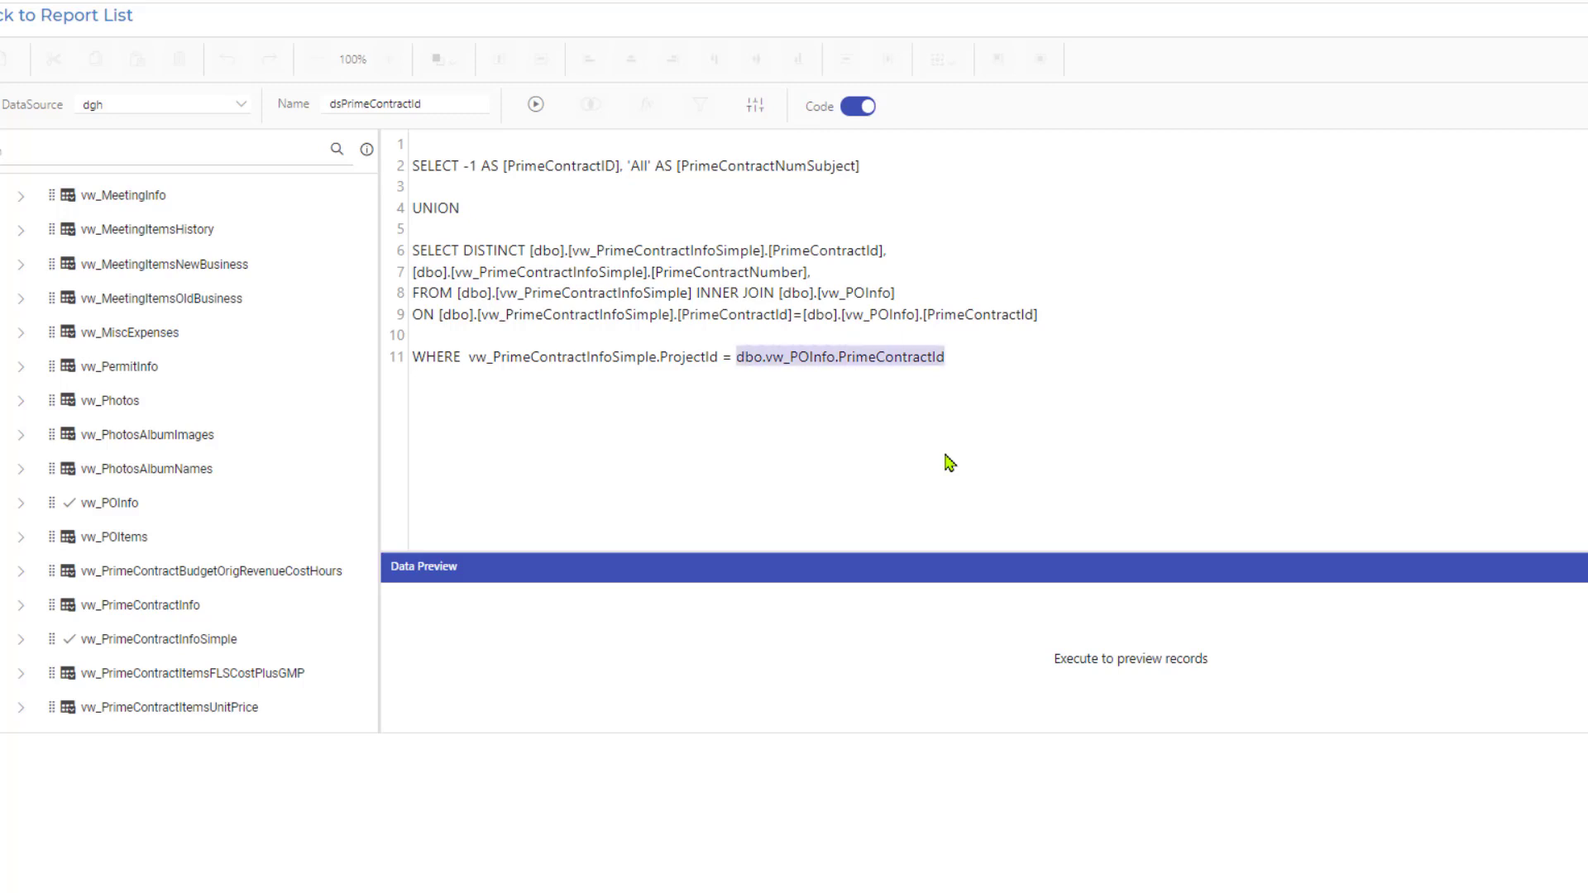
type("@")
type("Project")
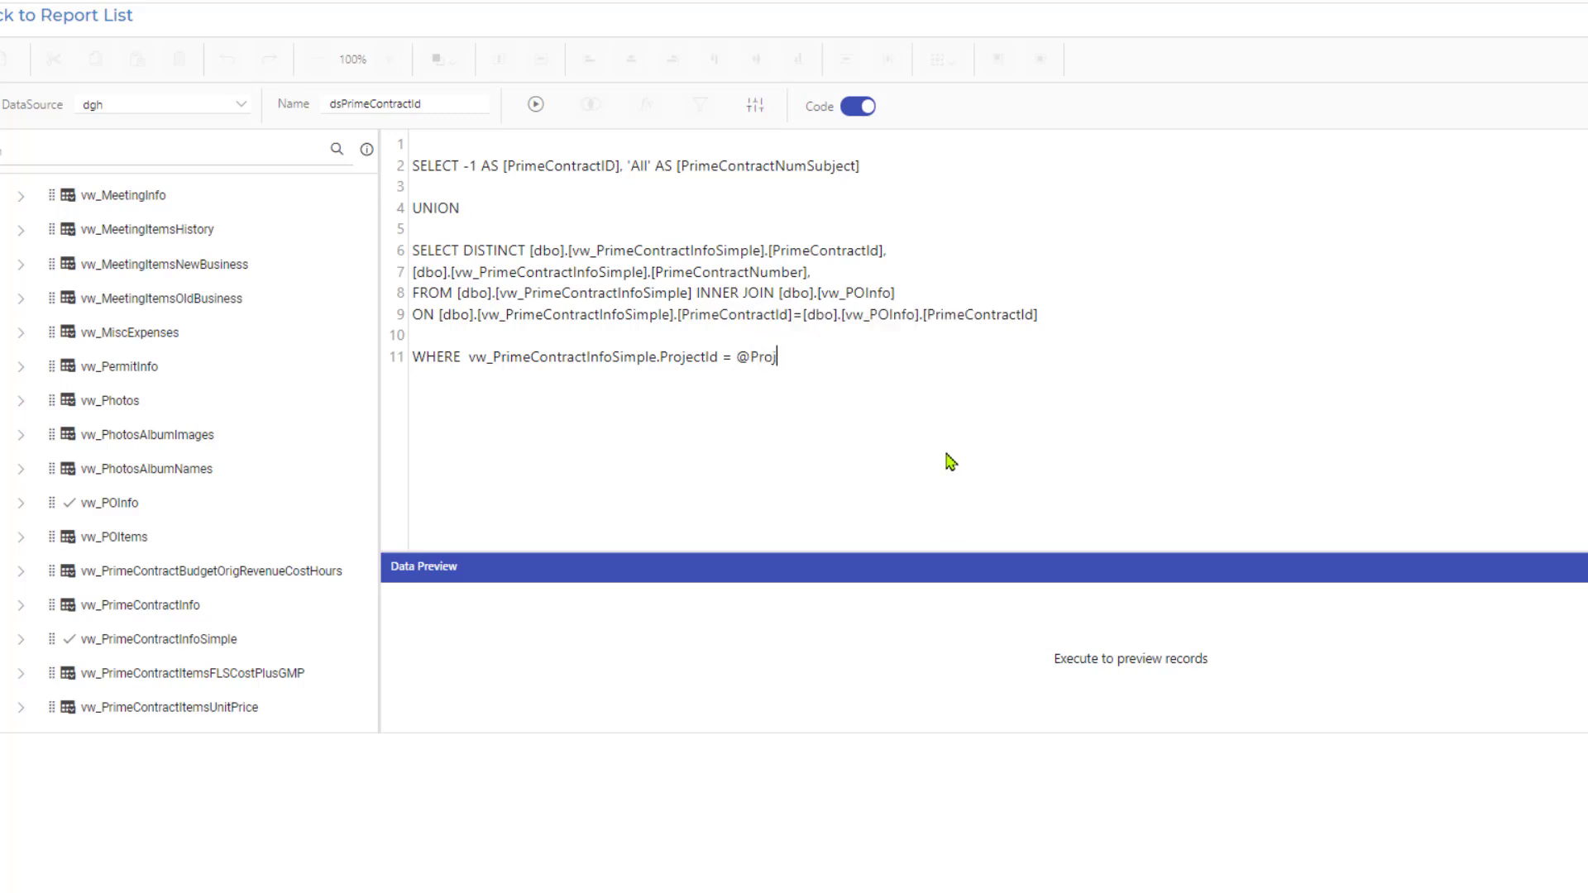
type("Id")
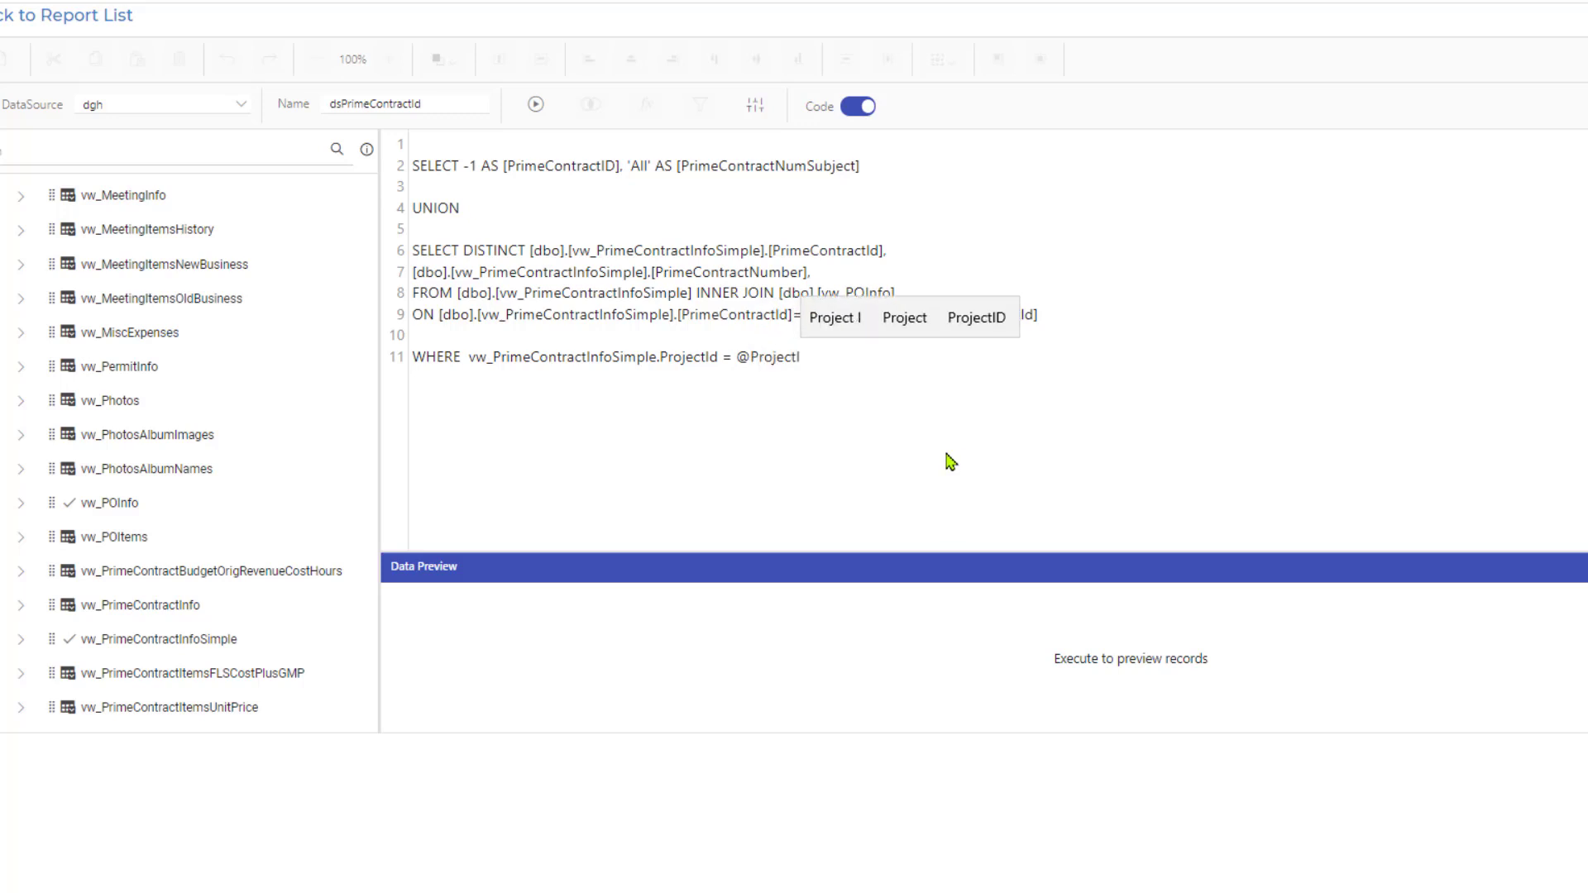
Add the line ORDER BY PrimeContractNumSubject below the WHERE clause and finish editing the dataset.
key("Return")
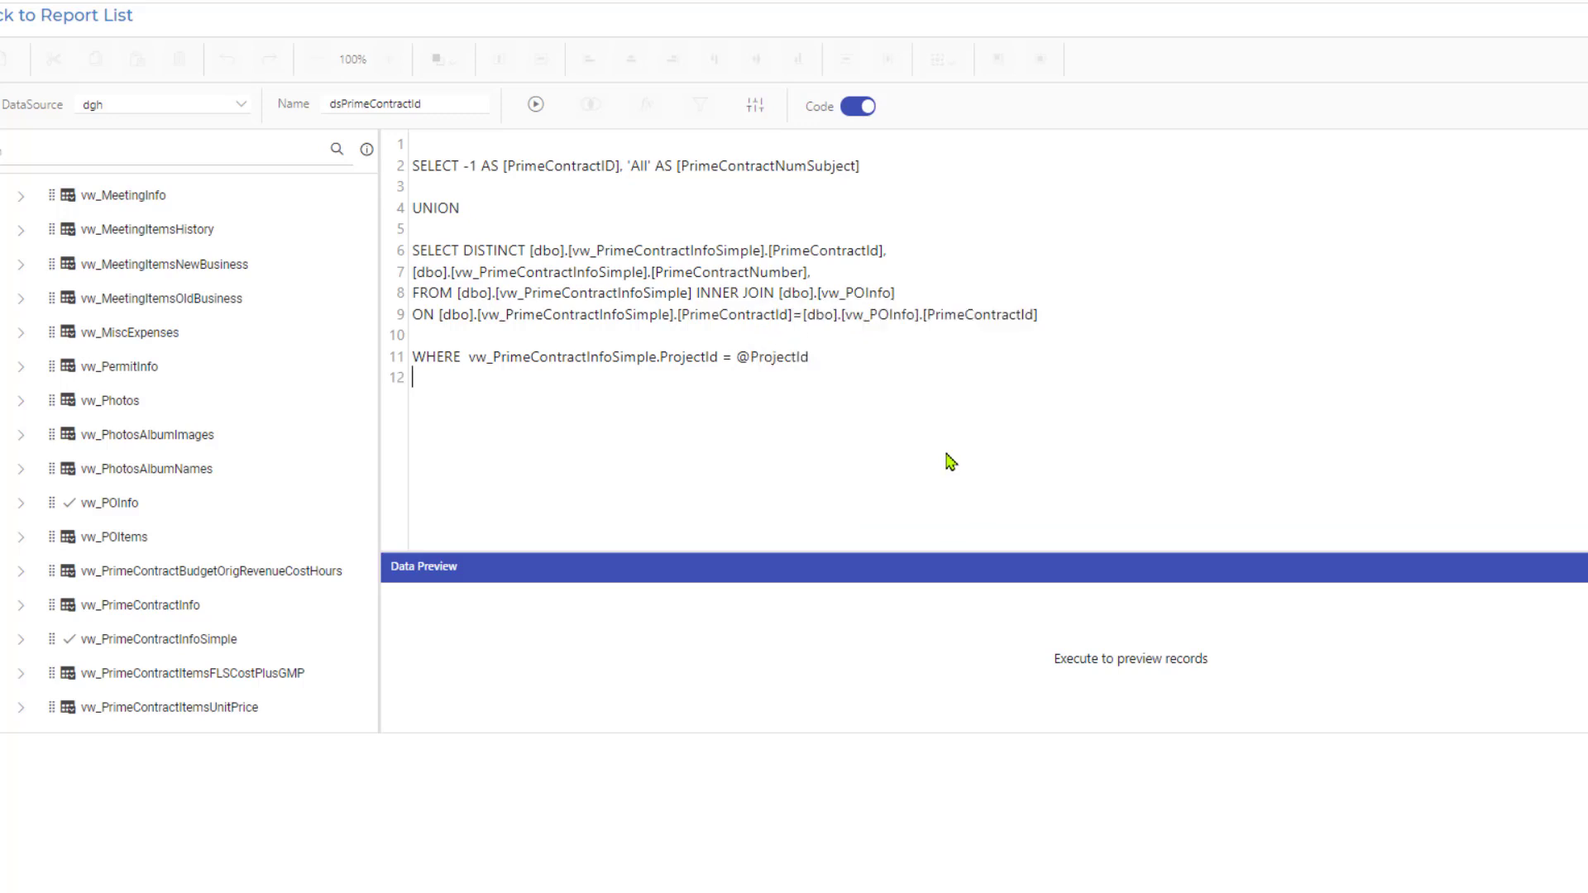
type("ORDER")
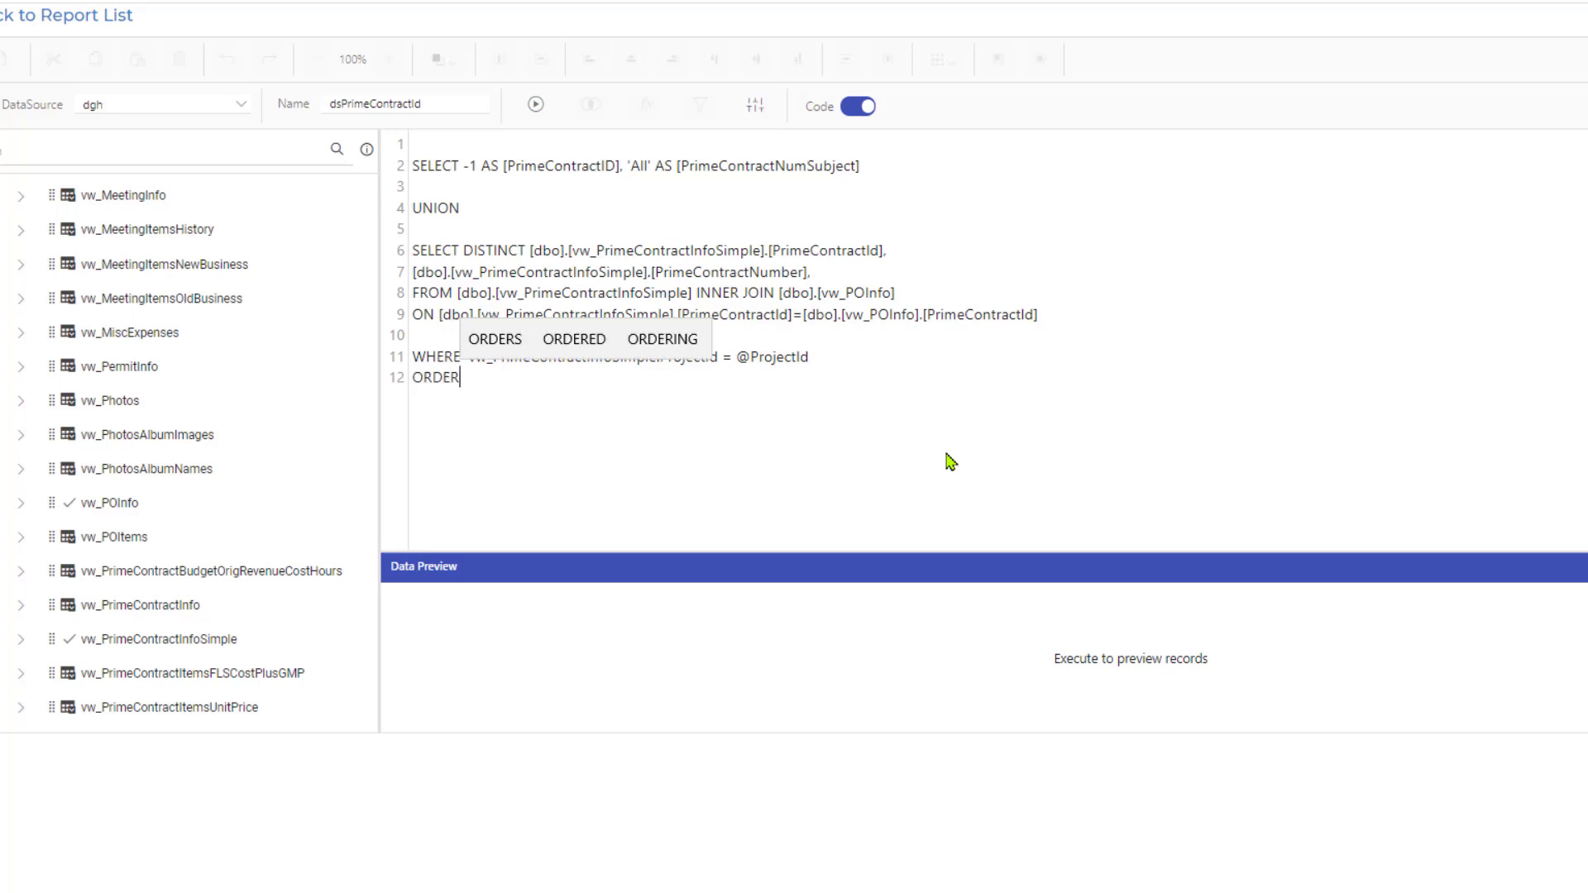
type(" BY Prime")
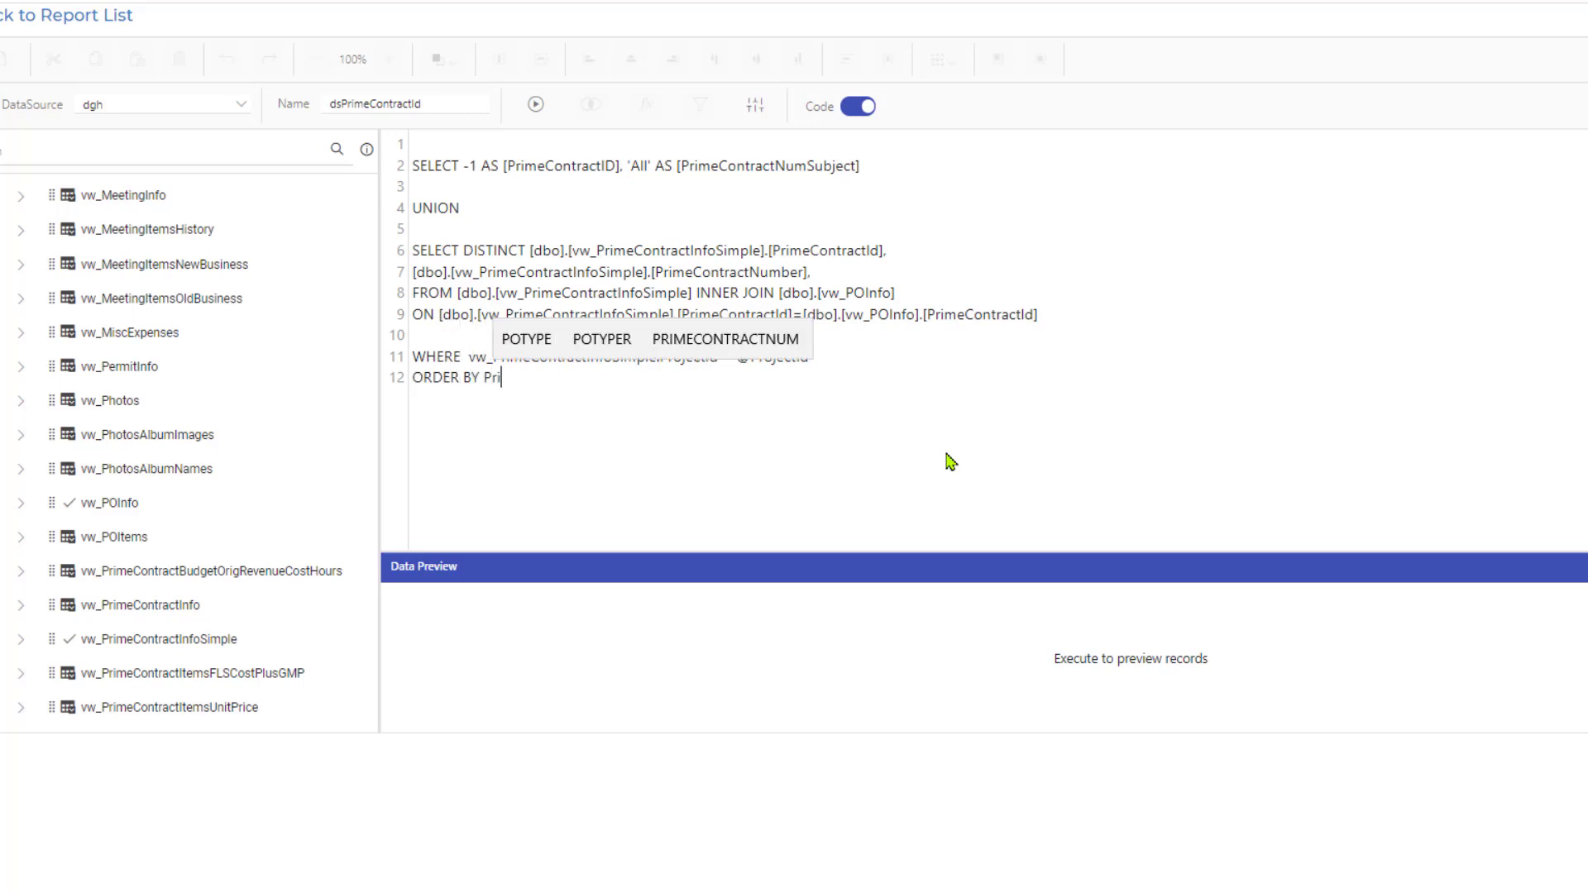
type("Contract")
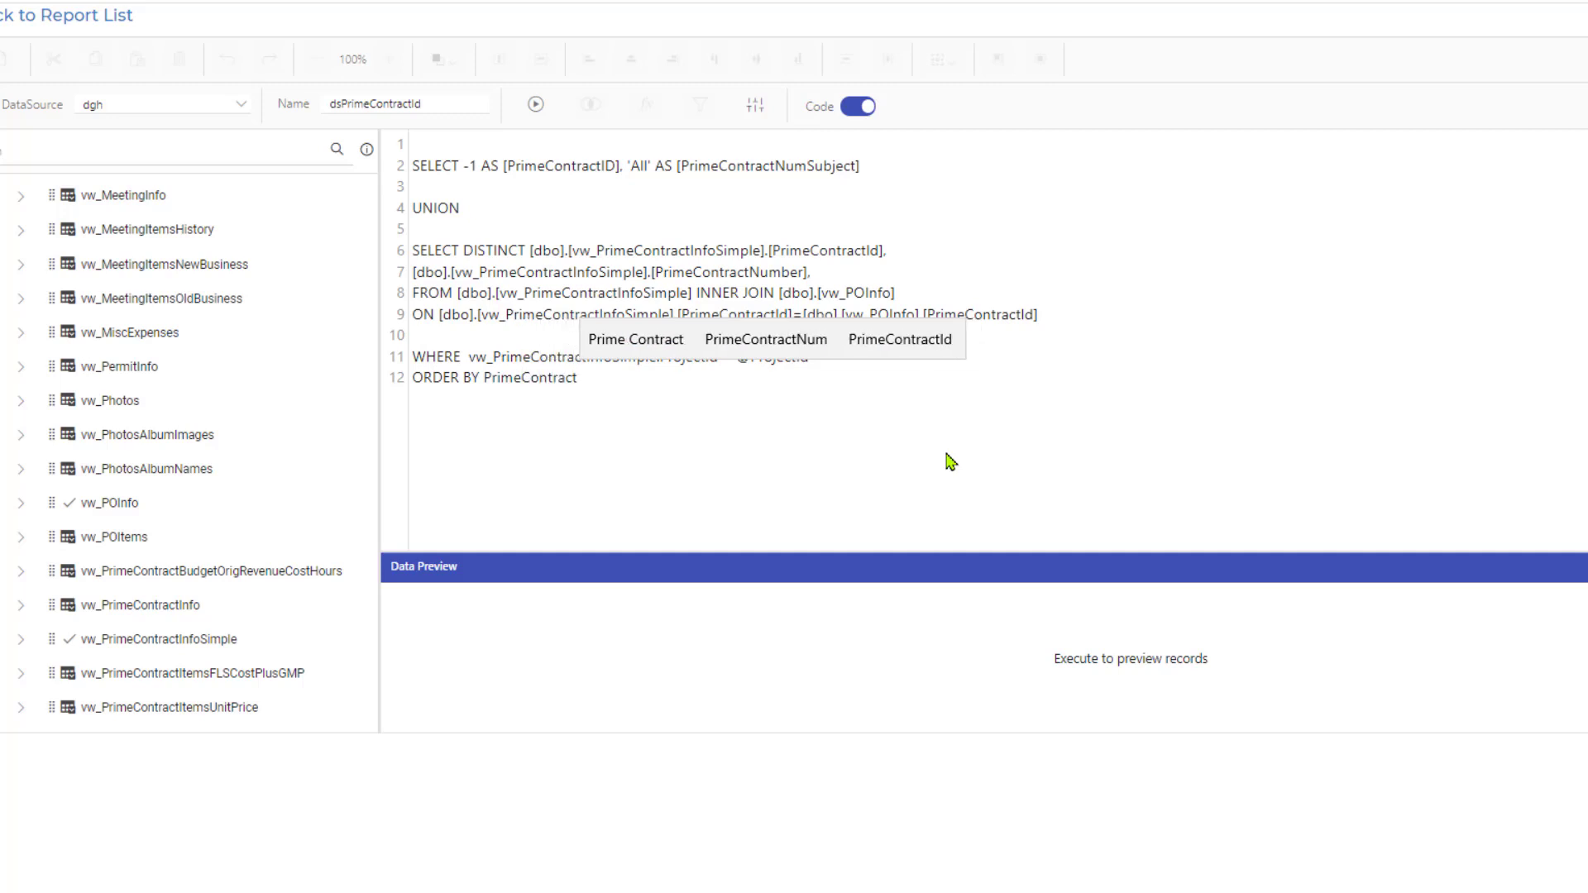
type("Num")
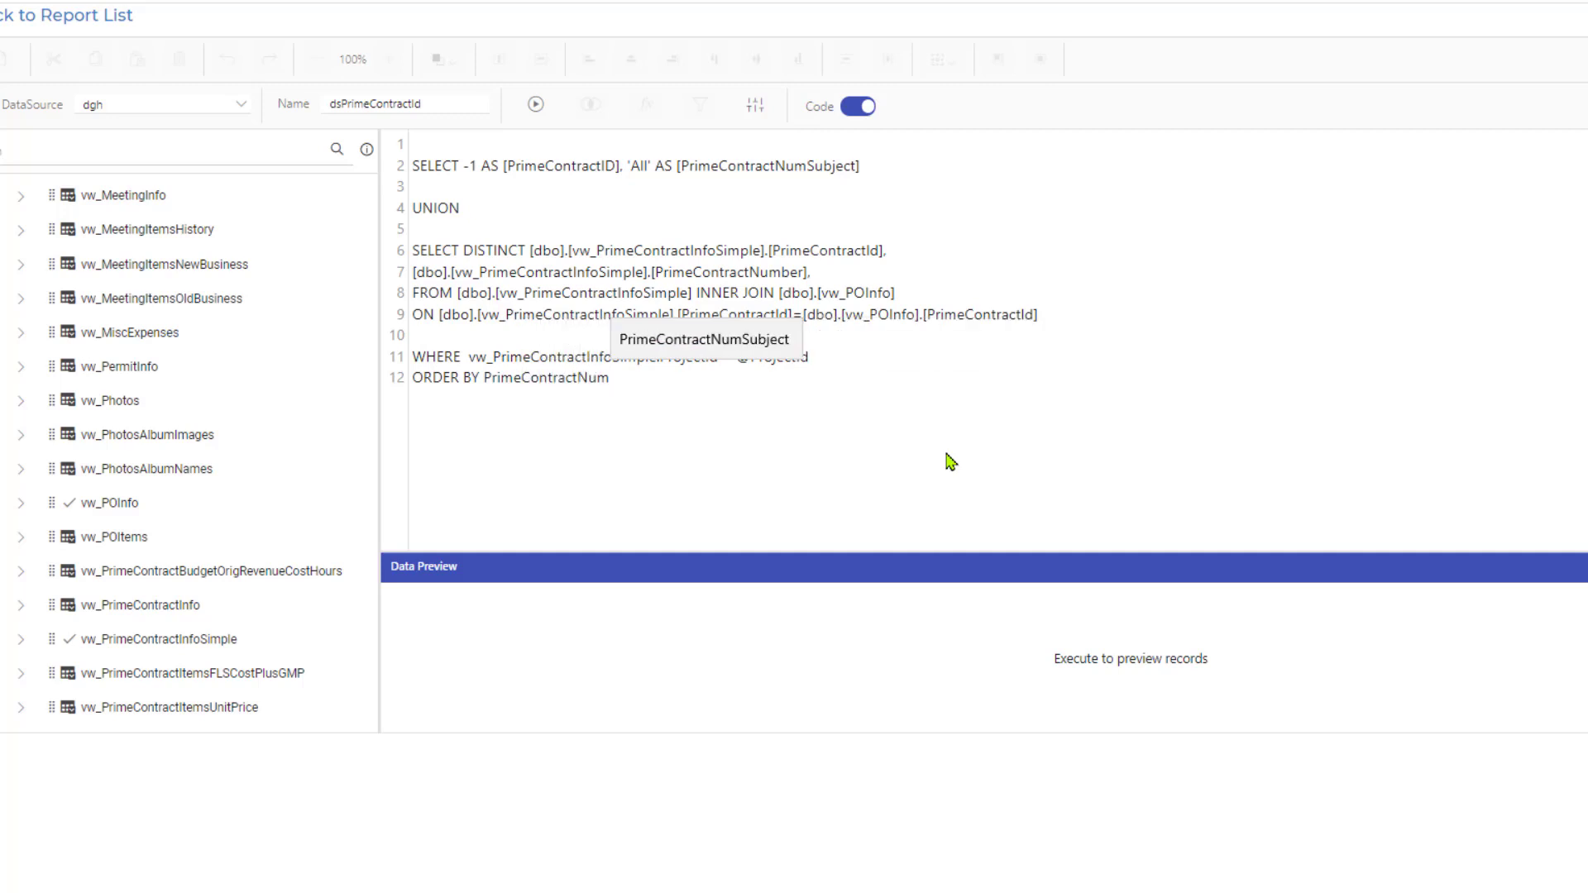
type("Subject")
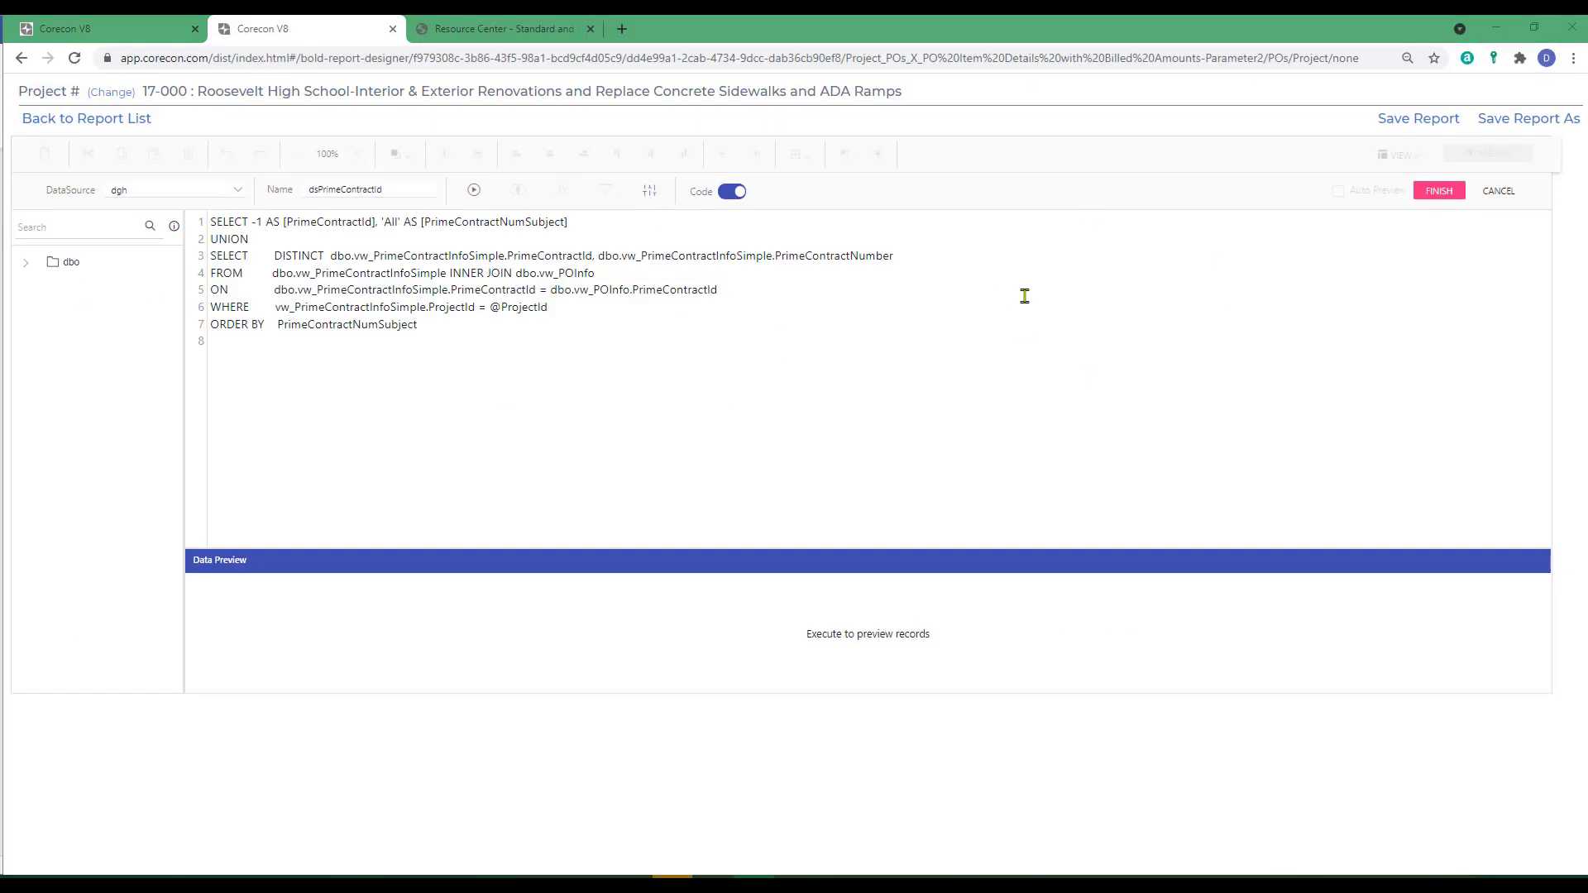
left_click(1435, 192)
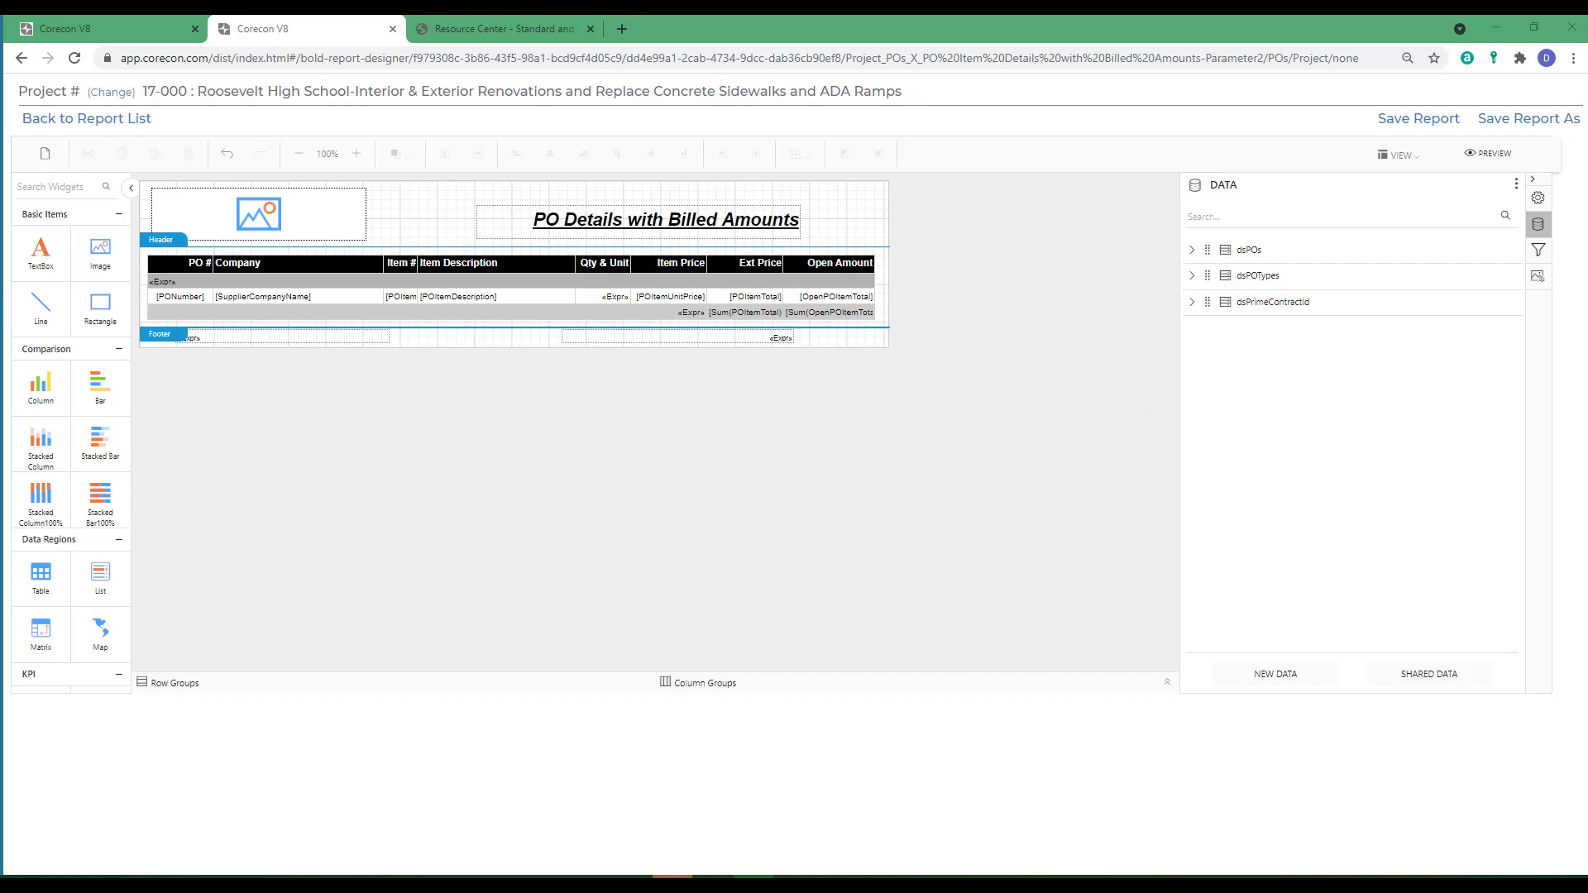
Add a new report parameter and name it PrimeContractId.
left_click(1539, 253)
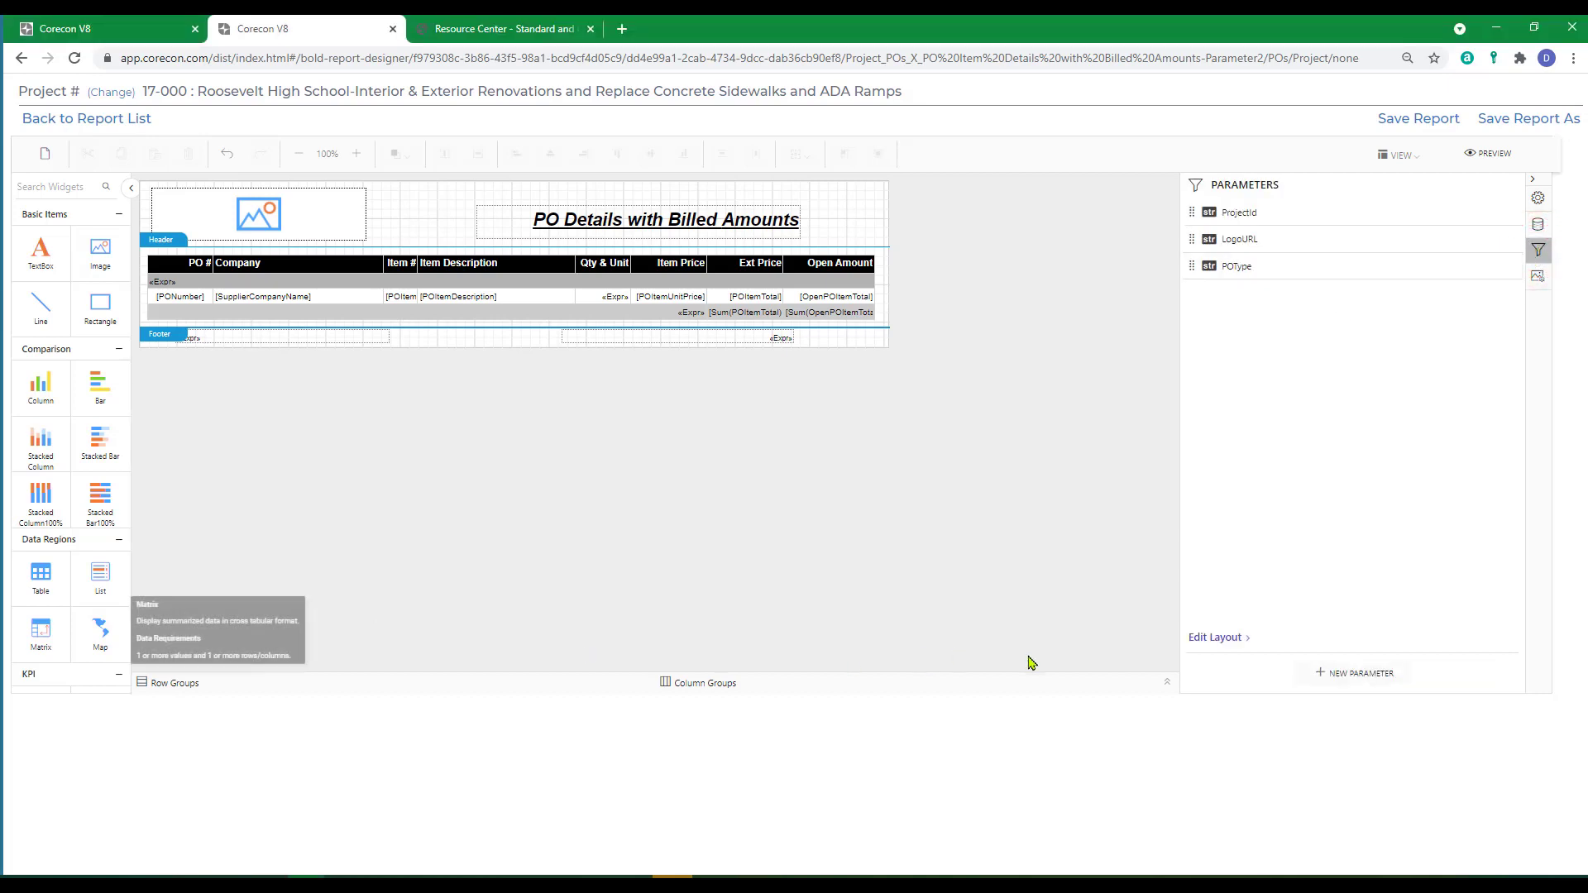
left_click(1336, 675)
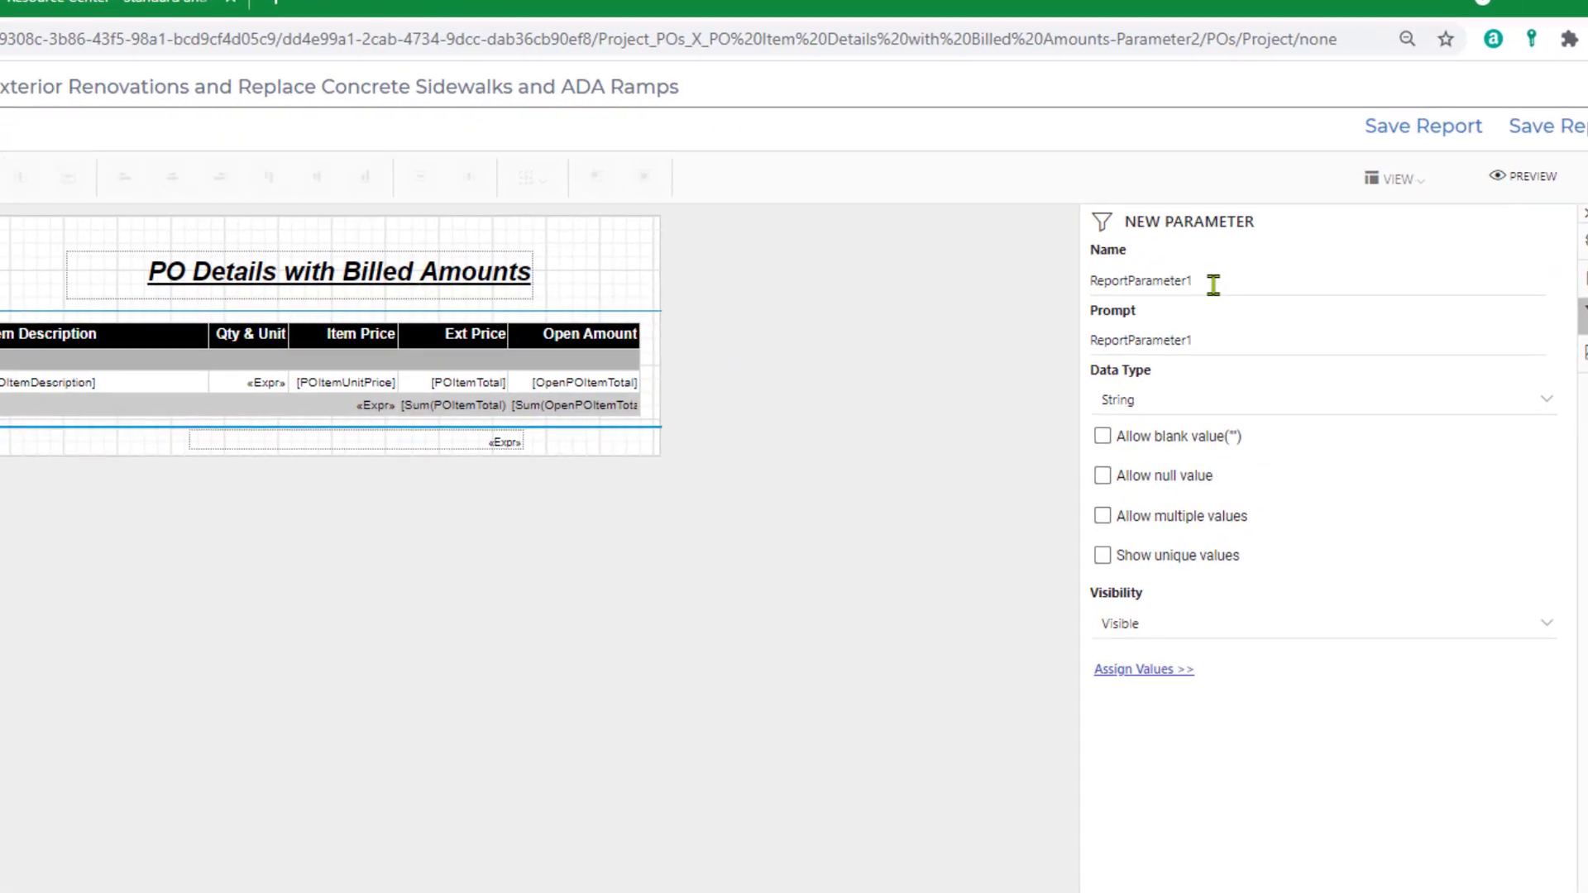
double_click(1272, 228)
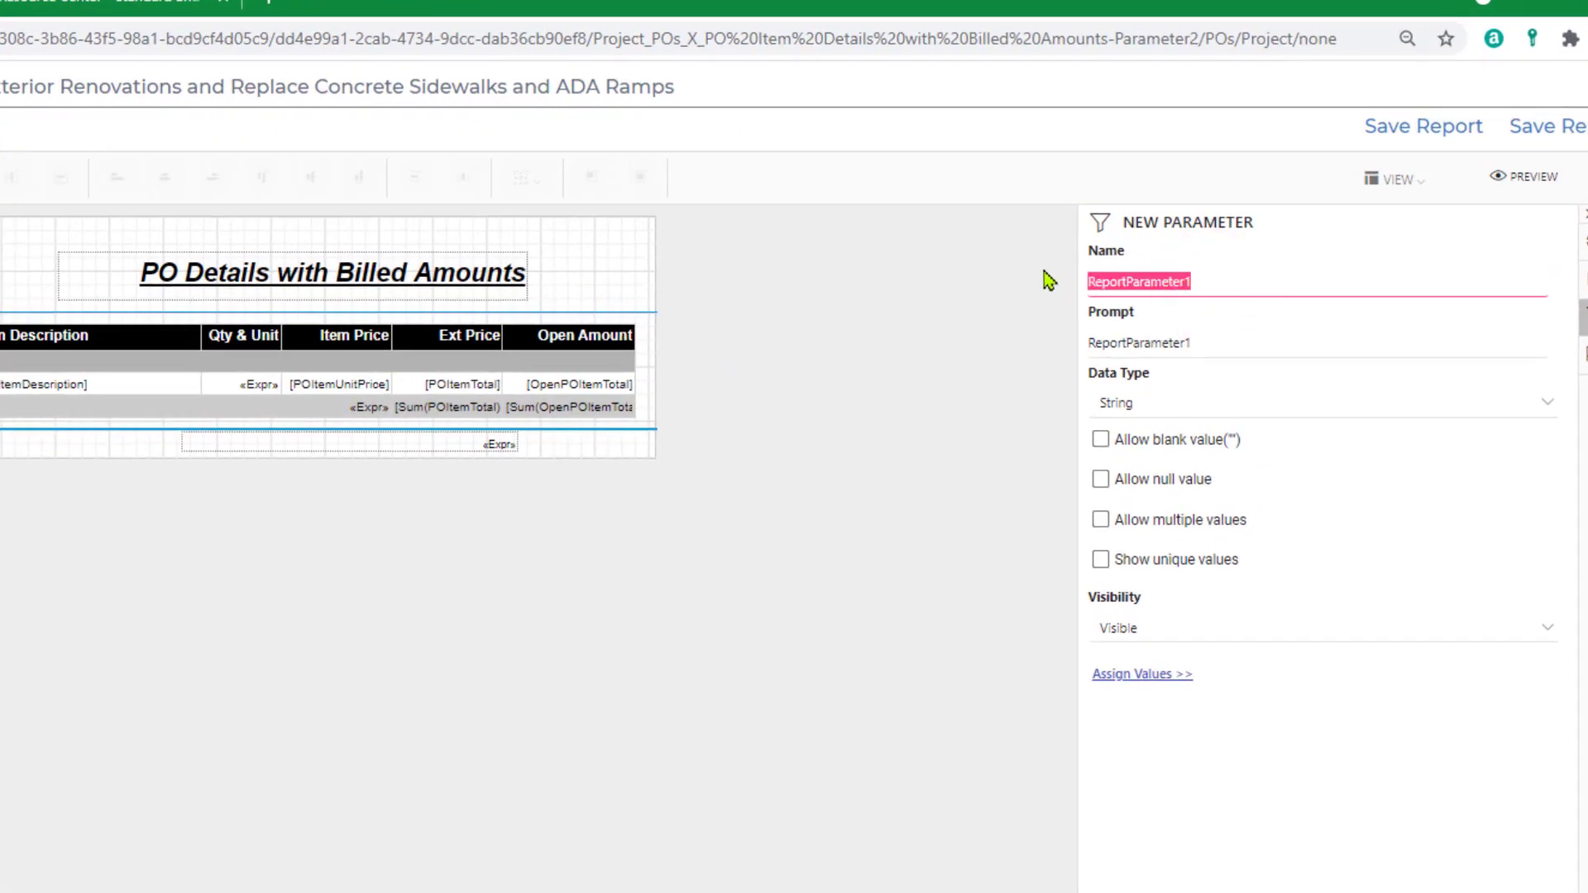
type("PrimeC")
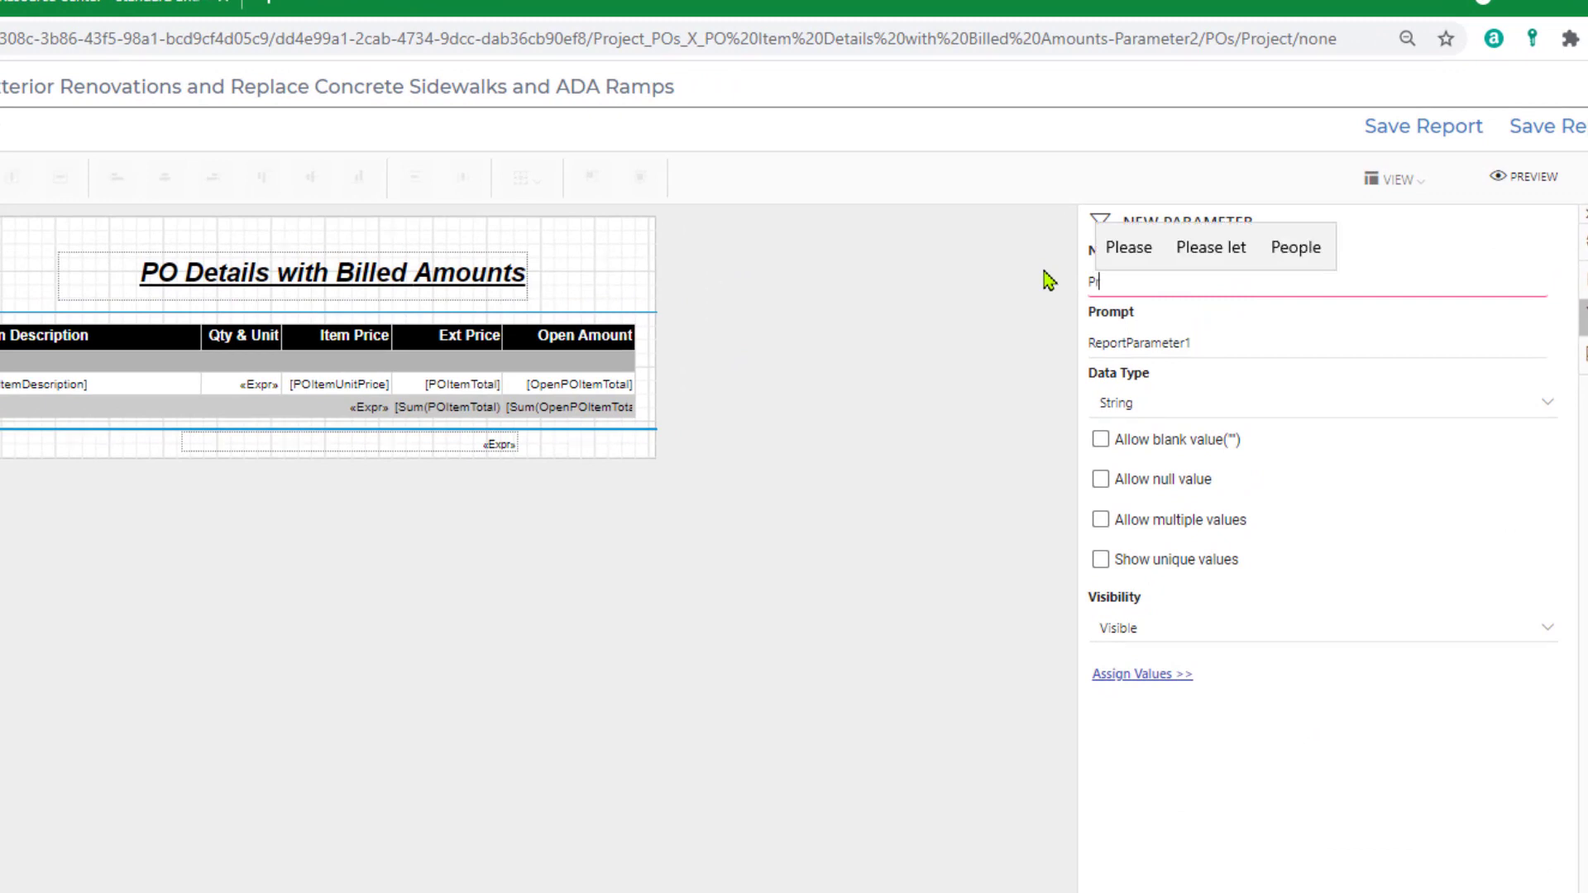
type("ontract")
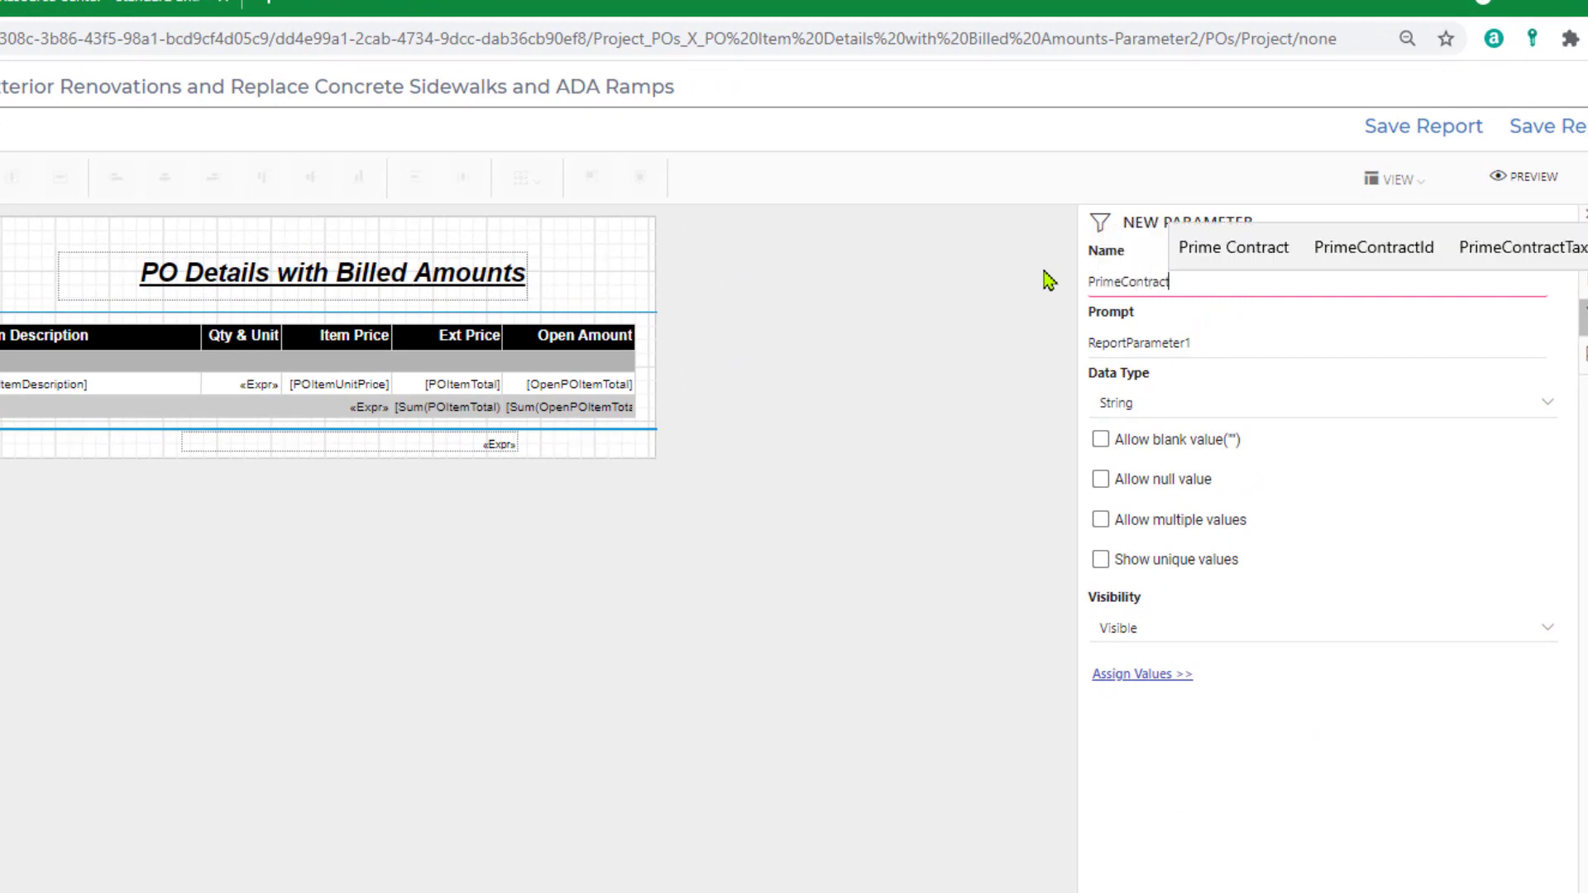
type("Id")
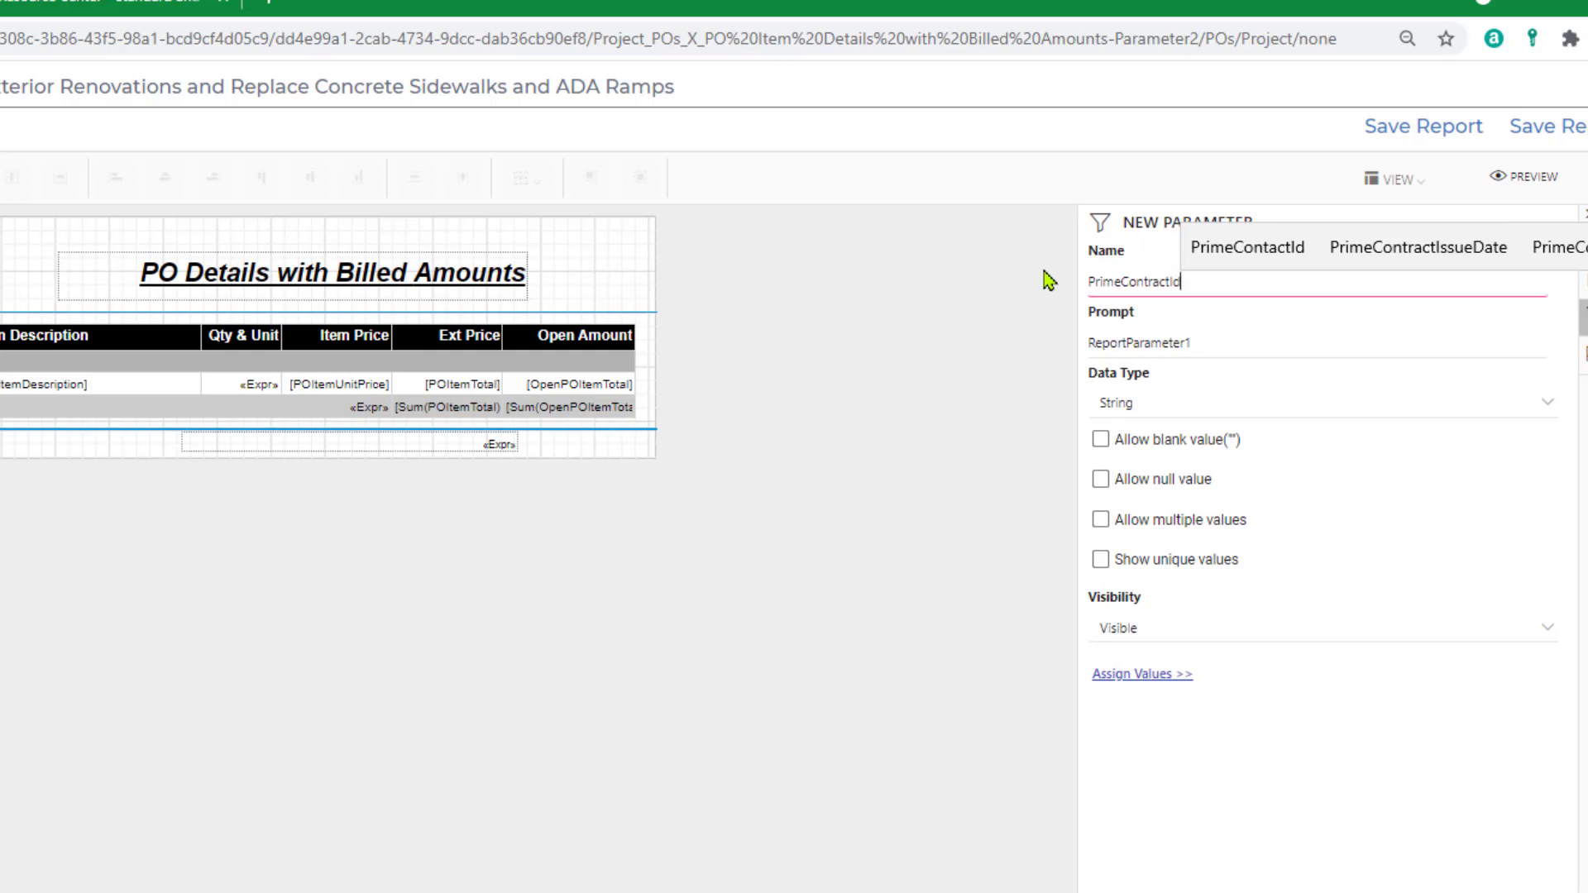
Set the new parameter's prompt to "Prime Contract #".
key("Tab")
type("P")
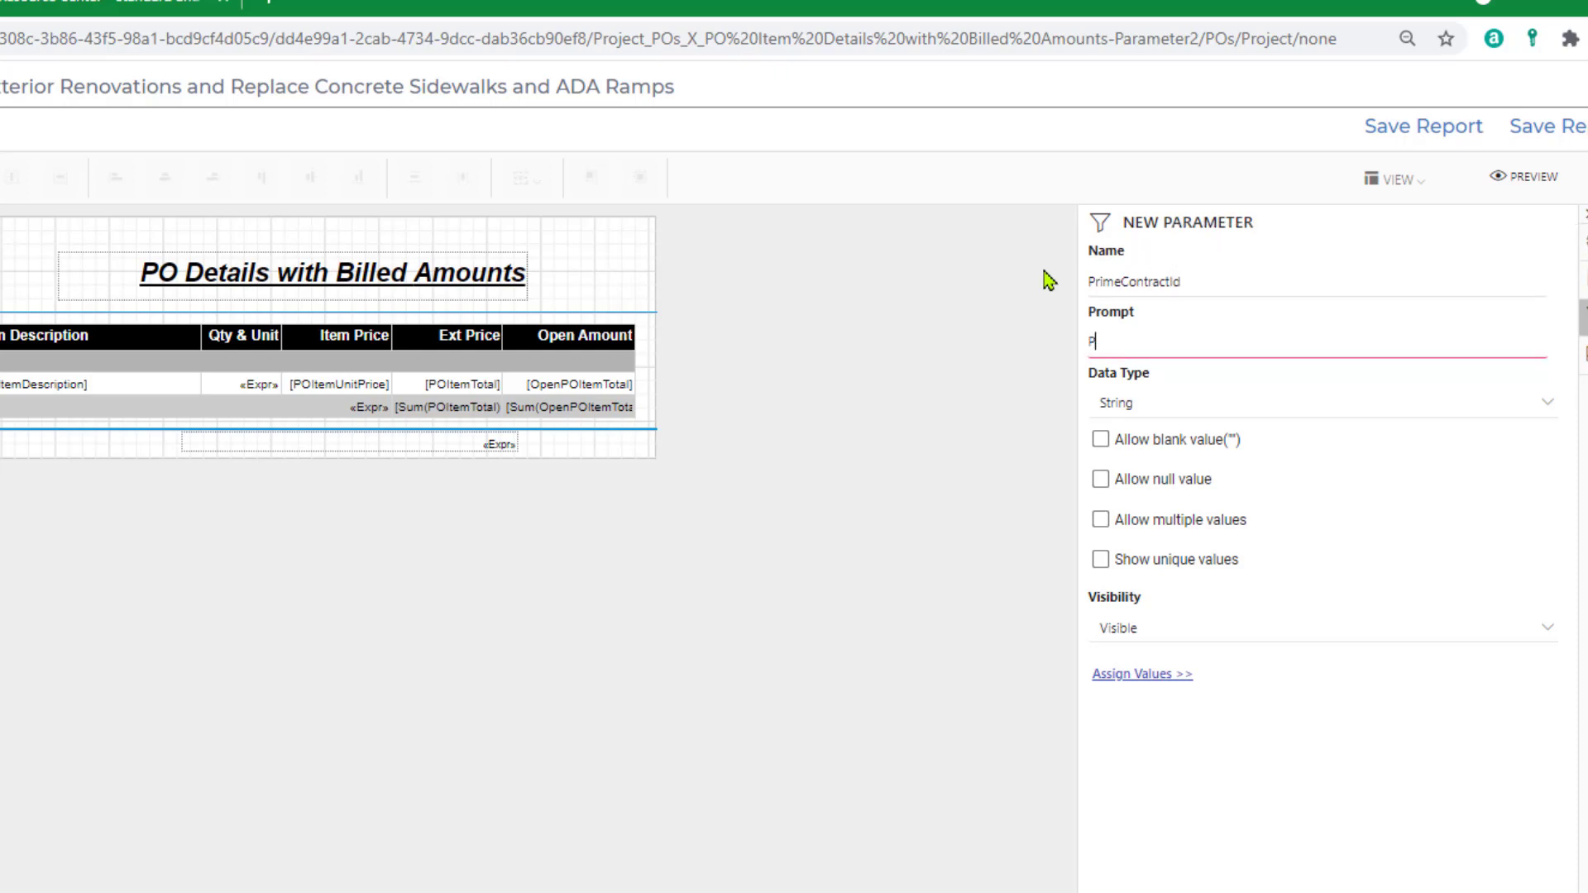
type("ro")
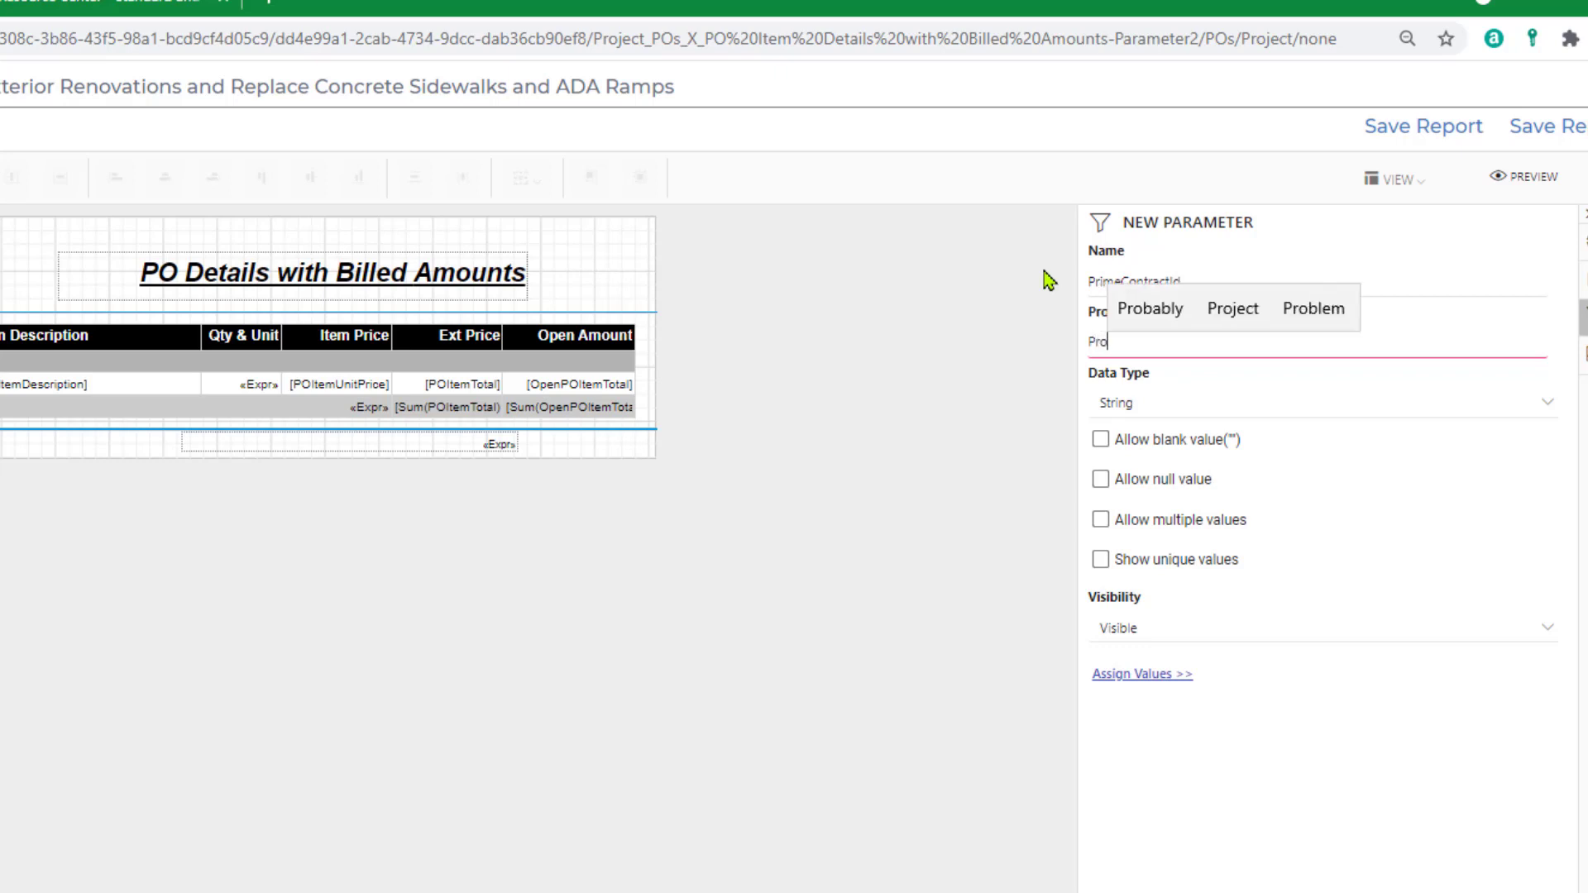
key("BackSpace")
key("BackSpace")
type("rime Contract ")
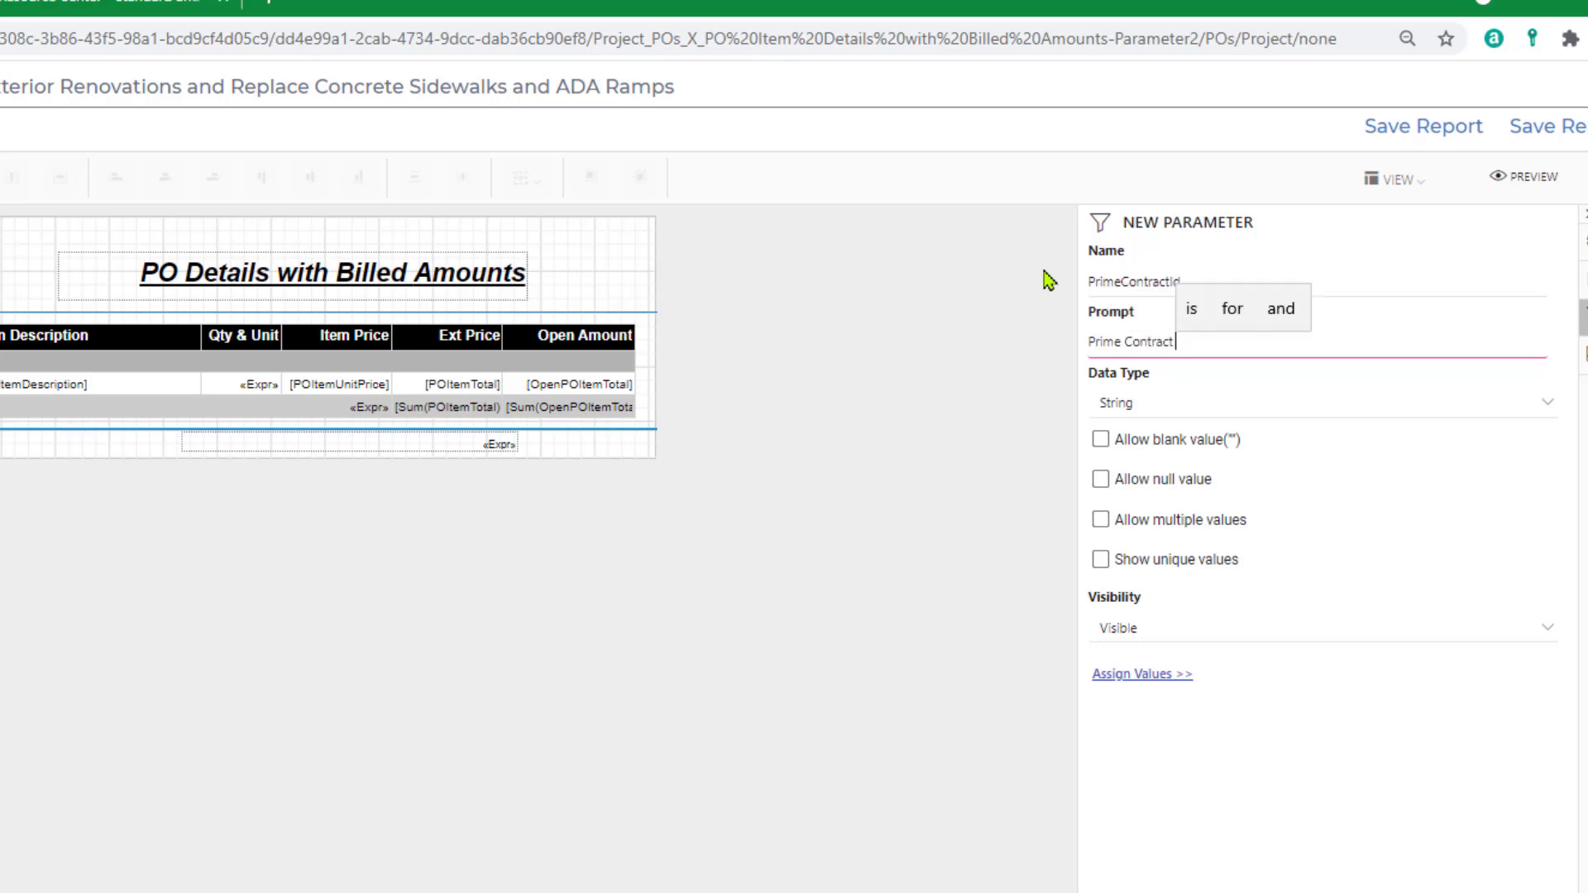
type("#")
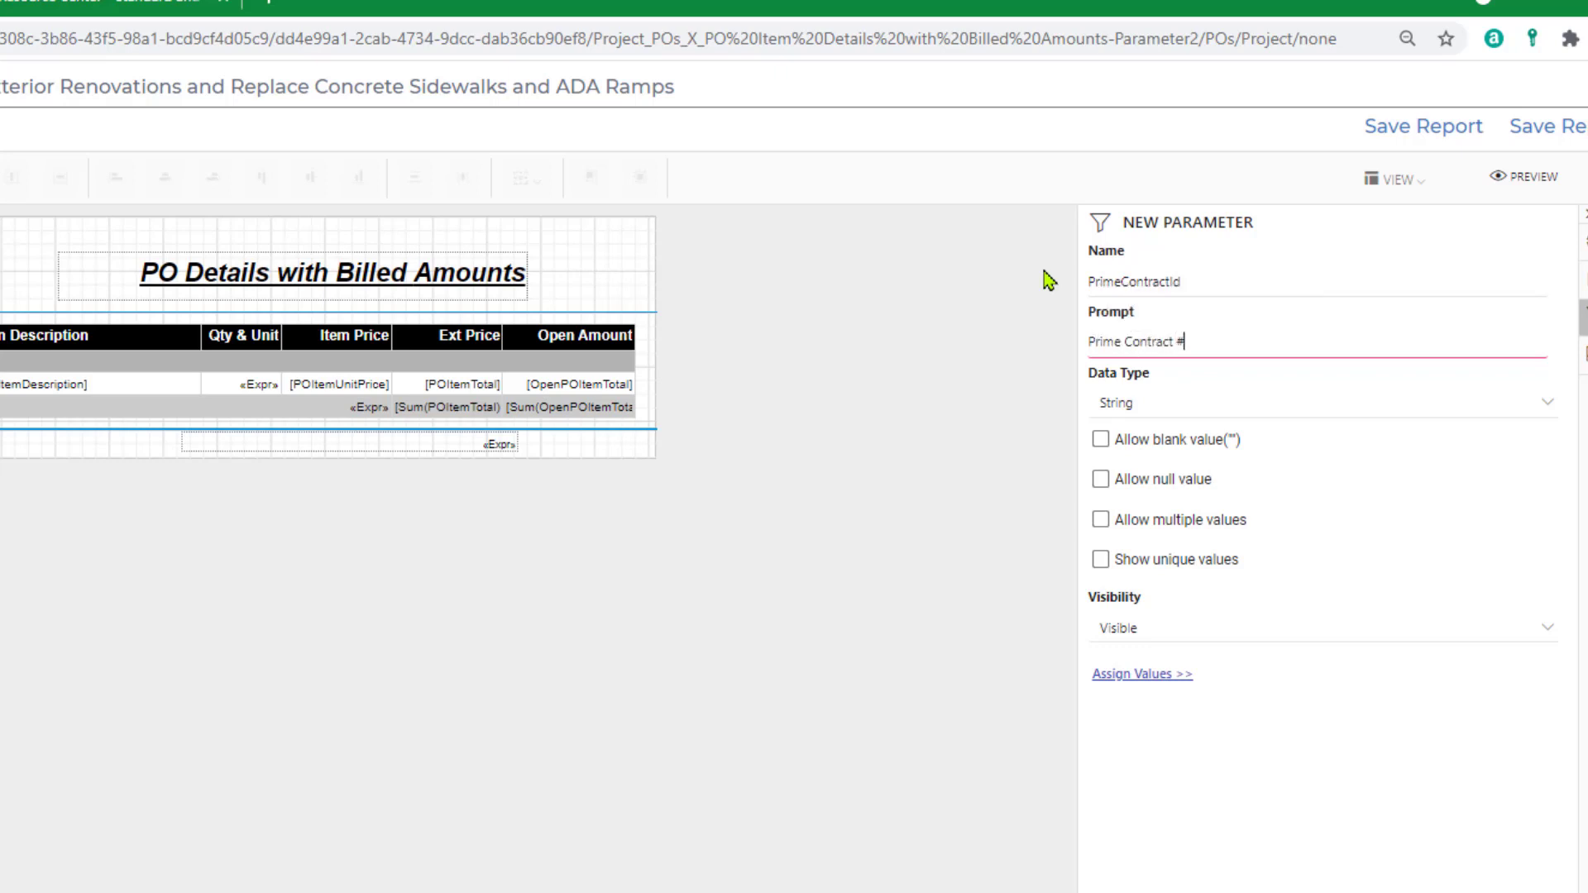
Set the PrimeContractId parameter's data type to Integer.
left_click(1178, 406)
scroll(1146, 530, "down", 1)
left_click(1143, 548)
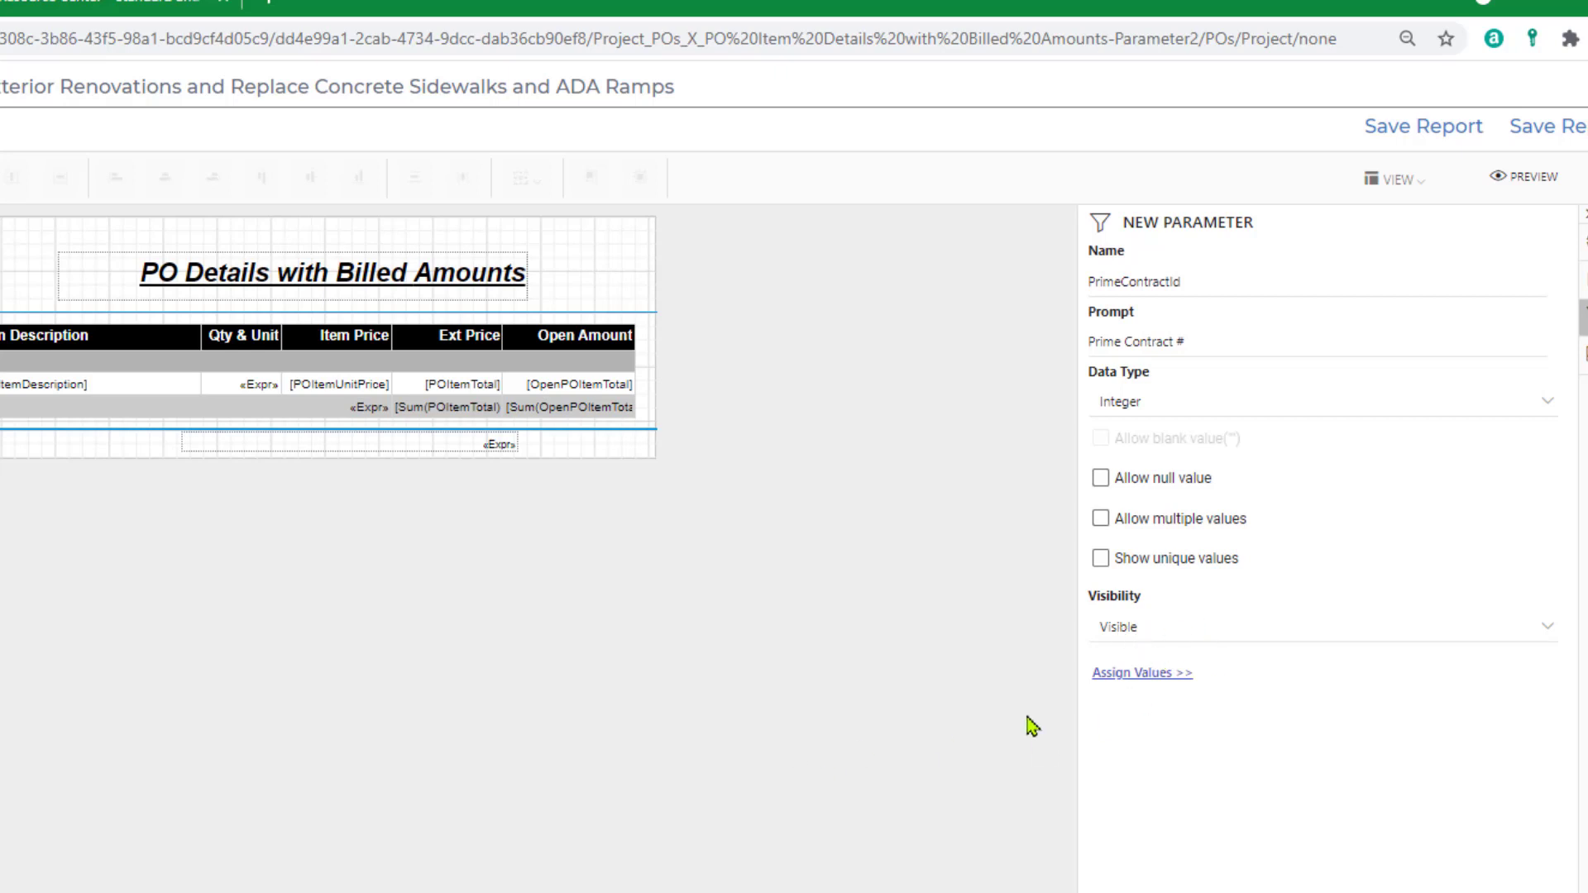
Take the parameter's available values from a query on dsPrimeContractId, with PrimeContractId as value field and PrimeContractNumSubject as label field.
left_click(1129, 672)
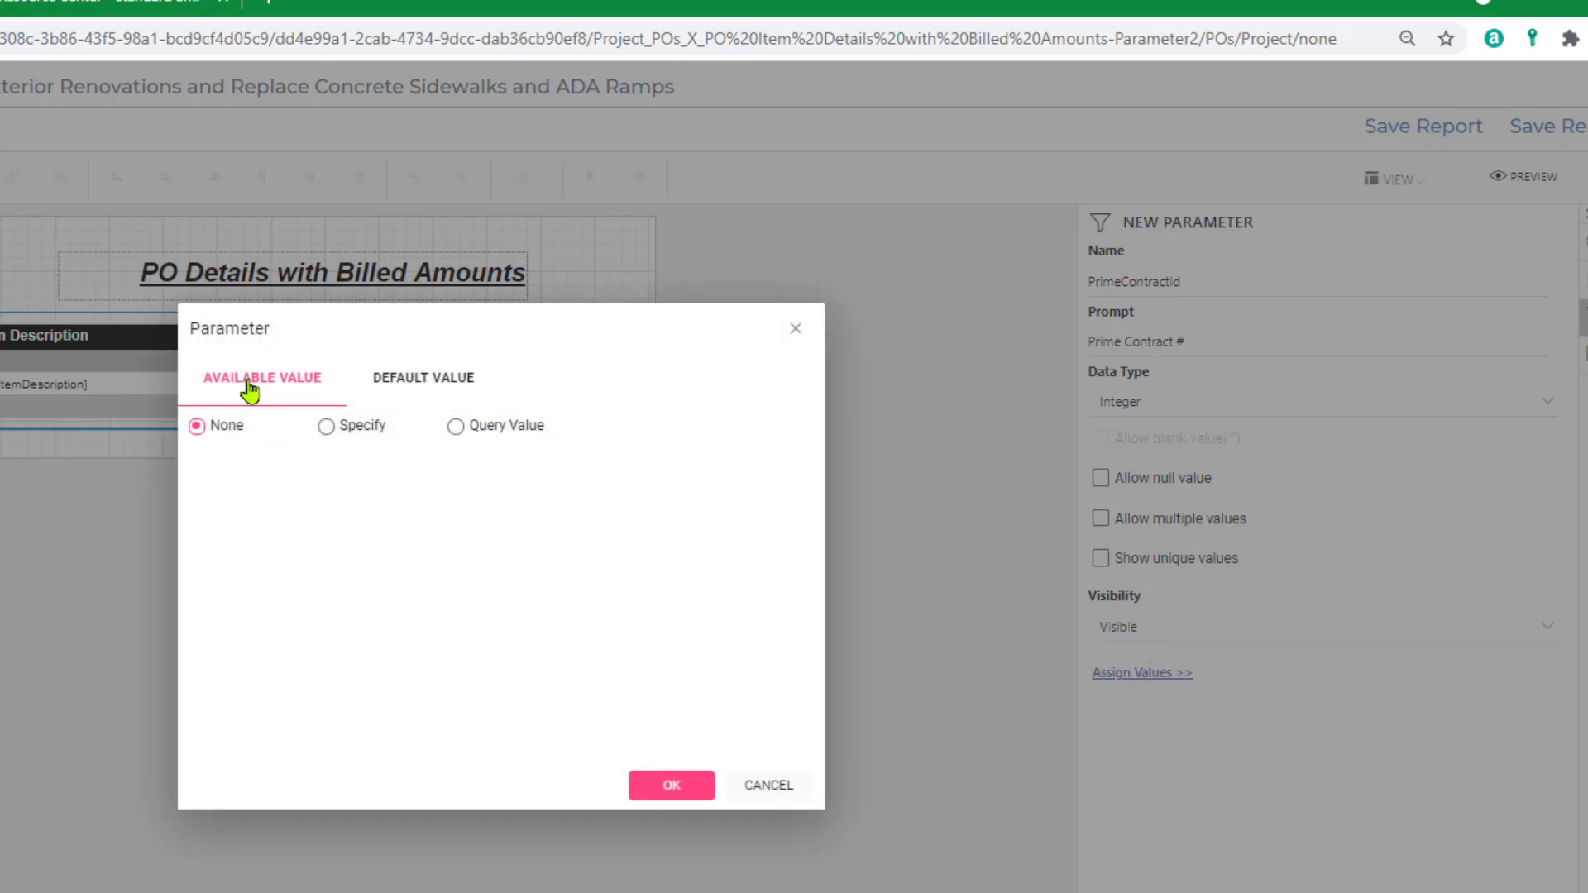
left_click(456, 426)
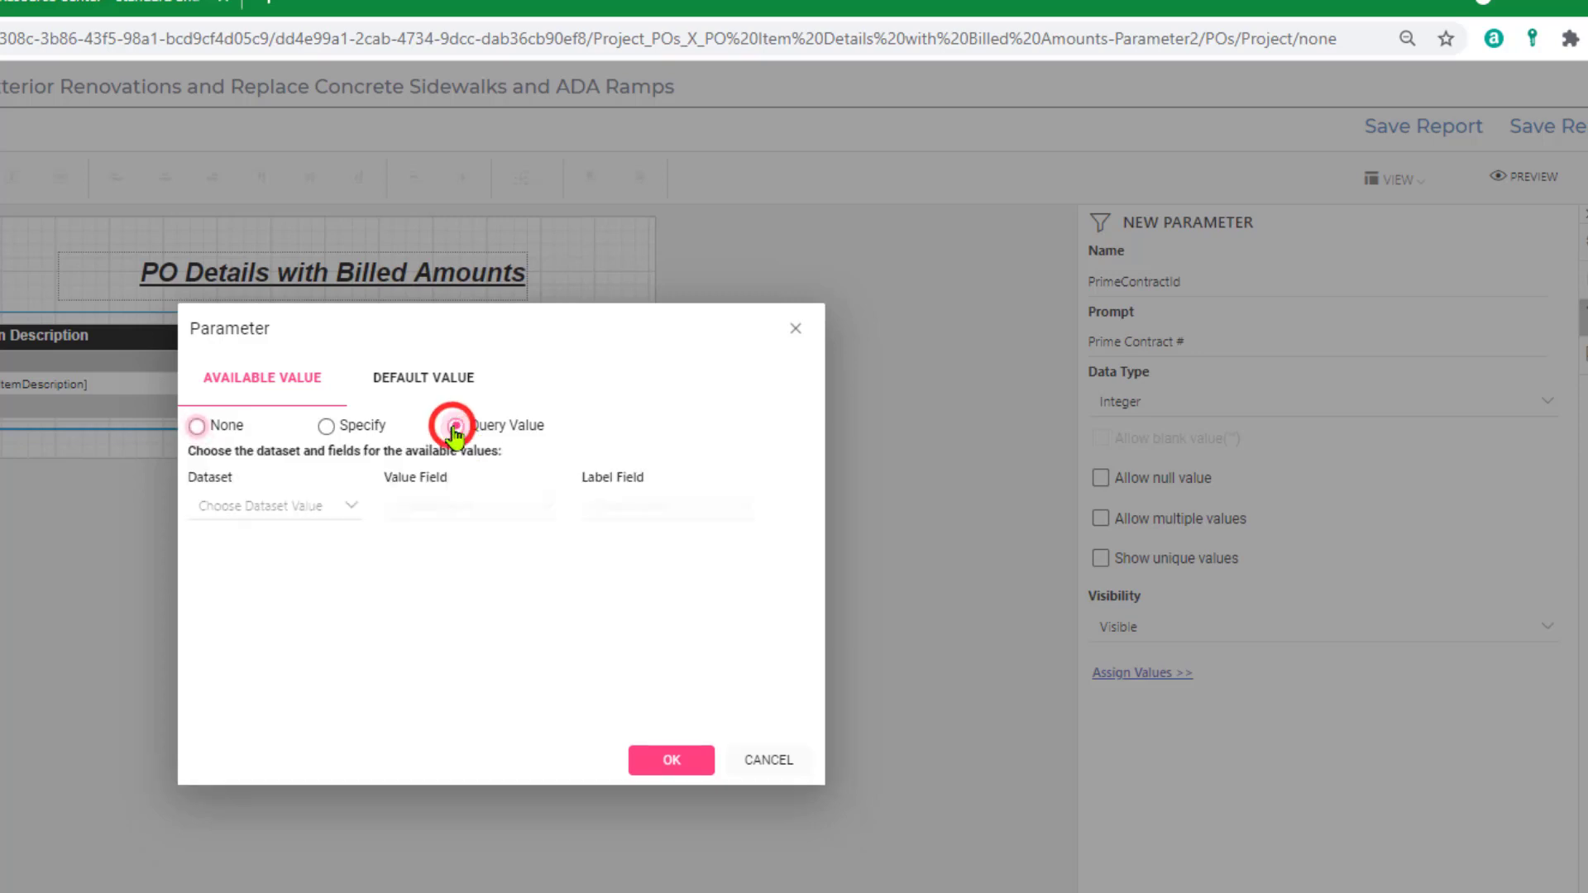
left_click(352, 506)
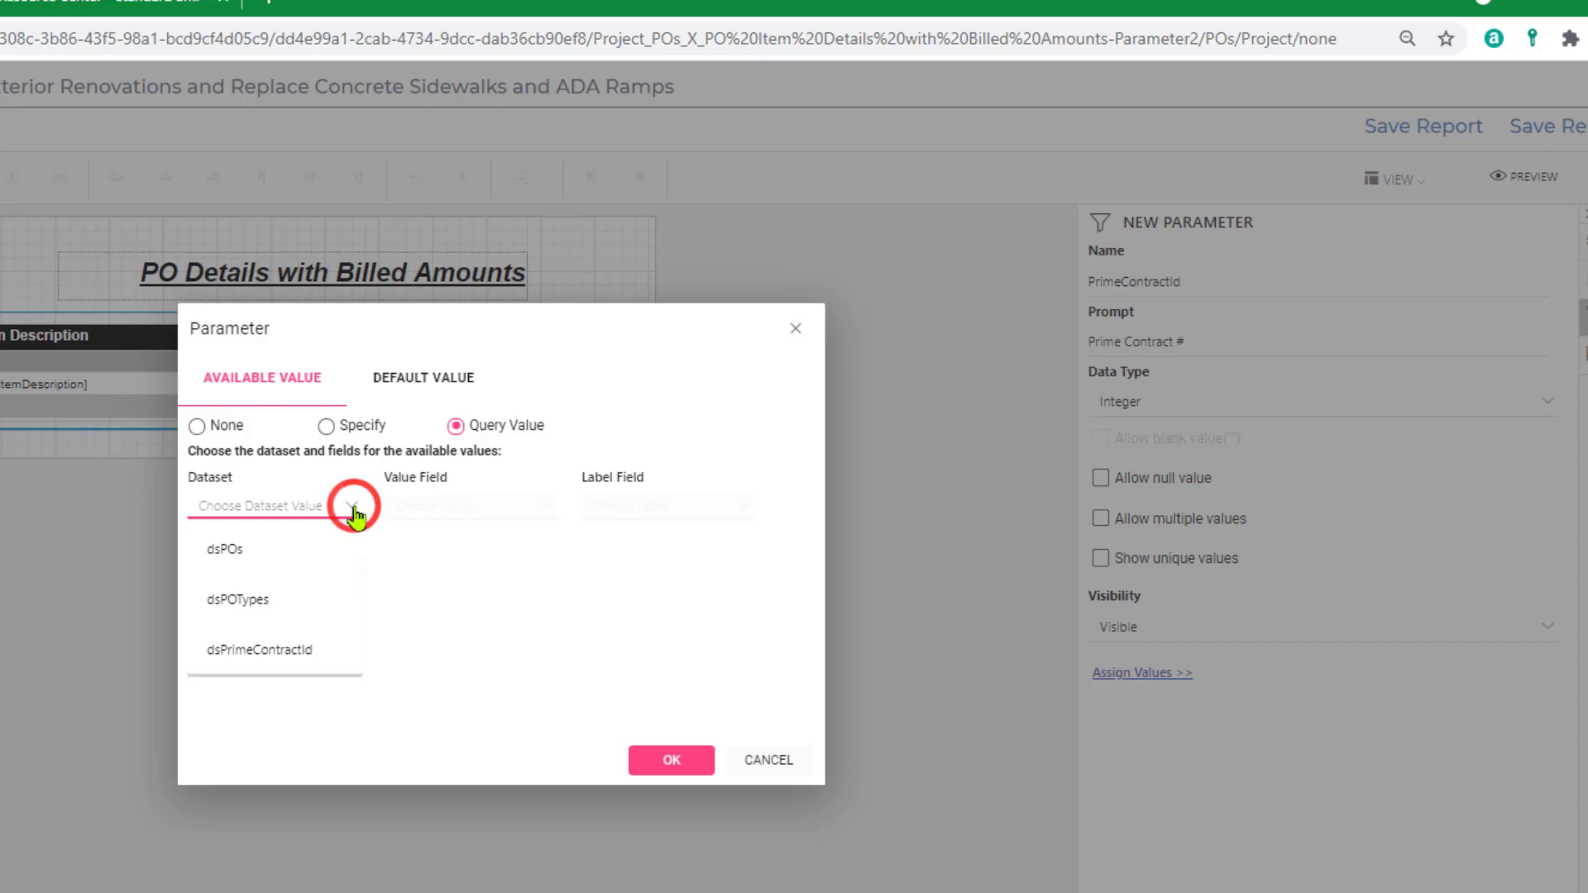
left_click(267, 659)
left_click(419, 506)
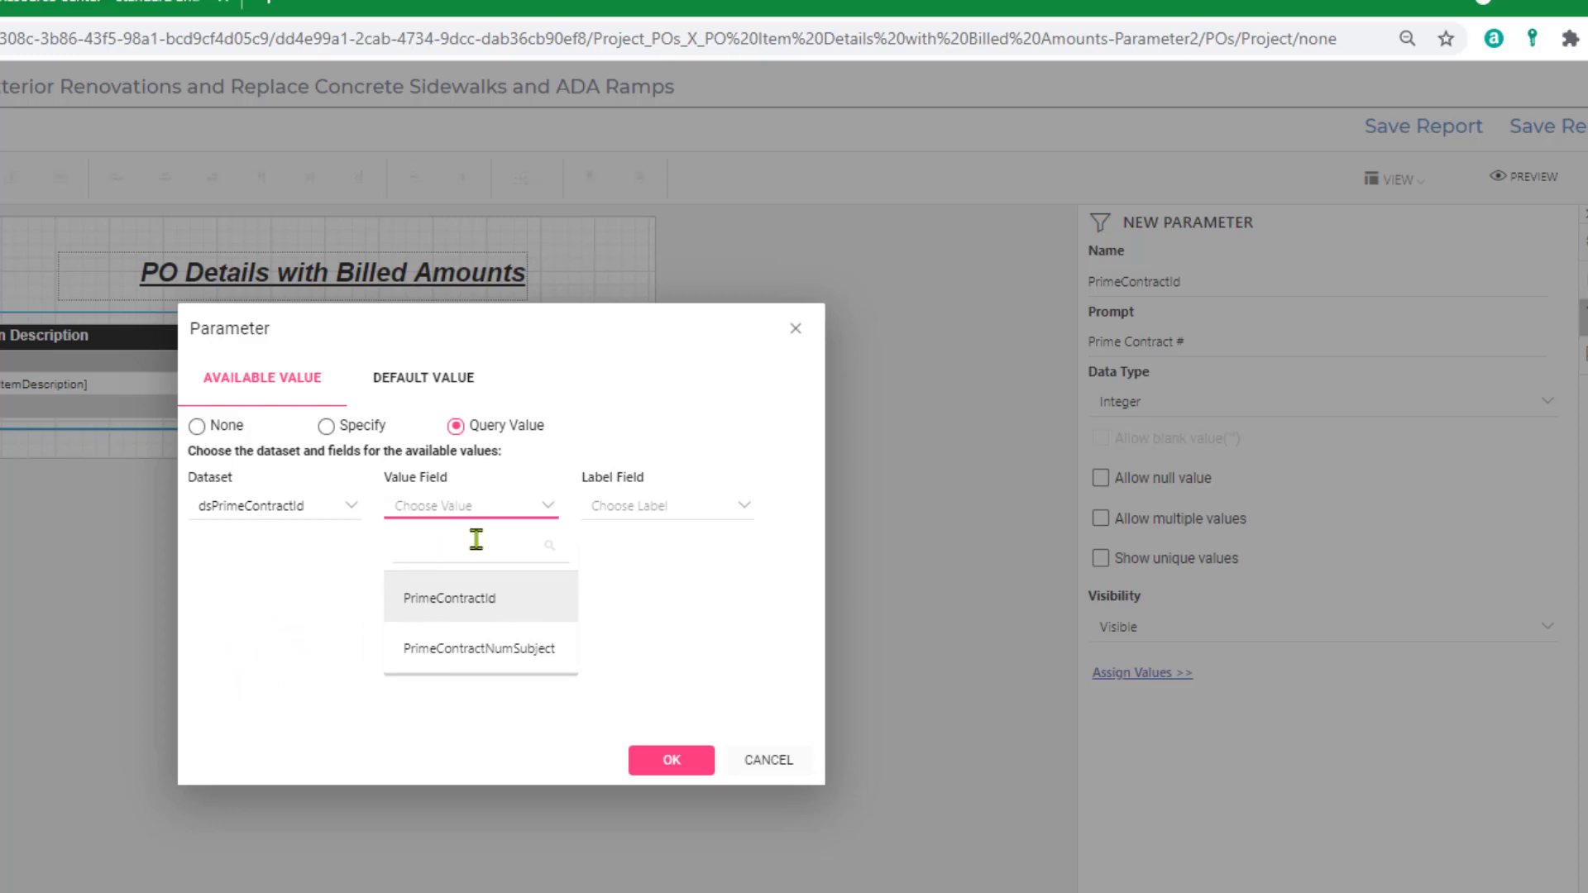
left_click(456, 602)
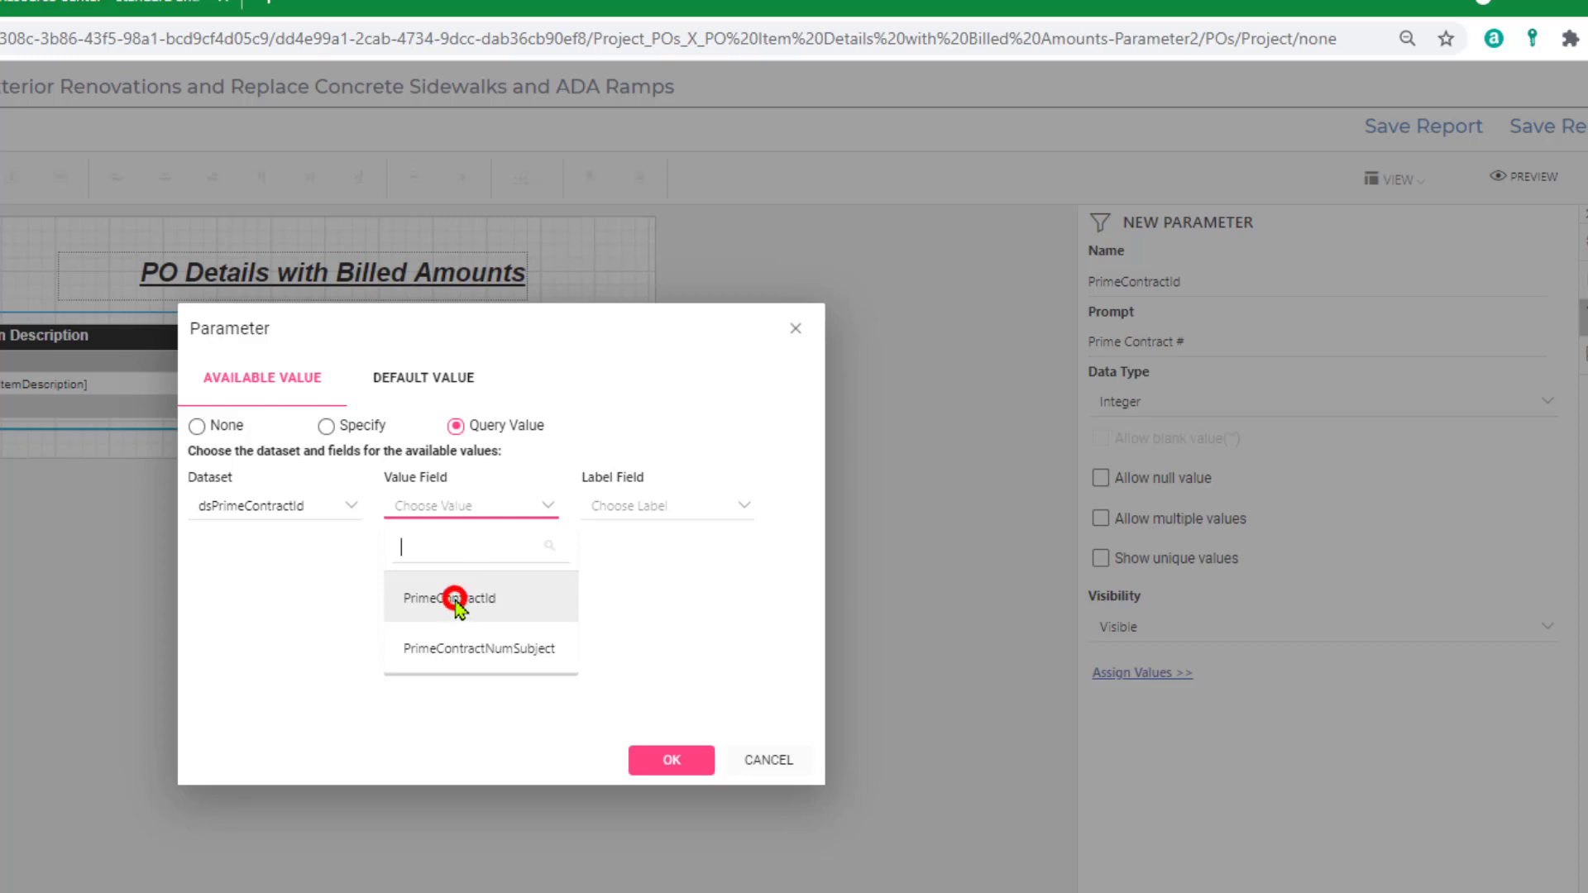
left_click(693, 517)
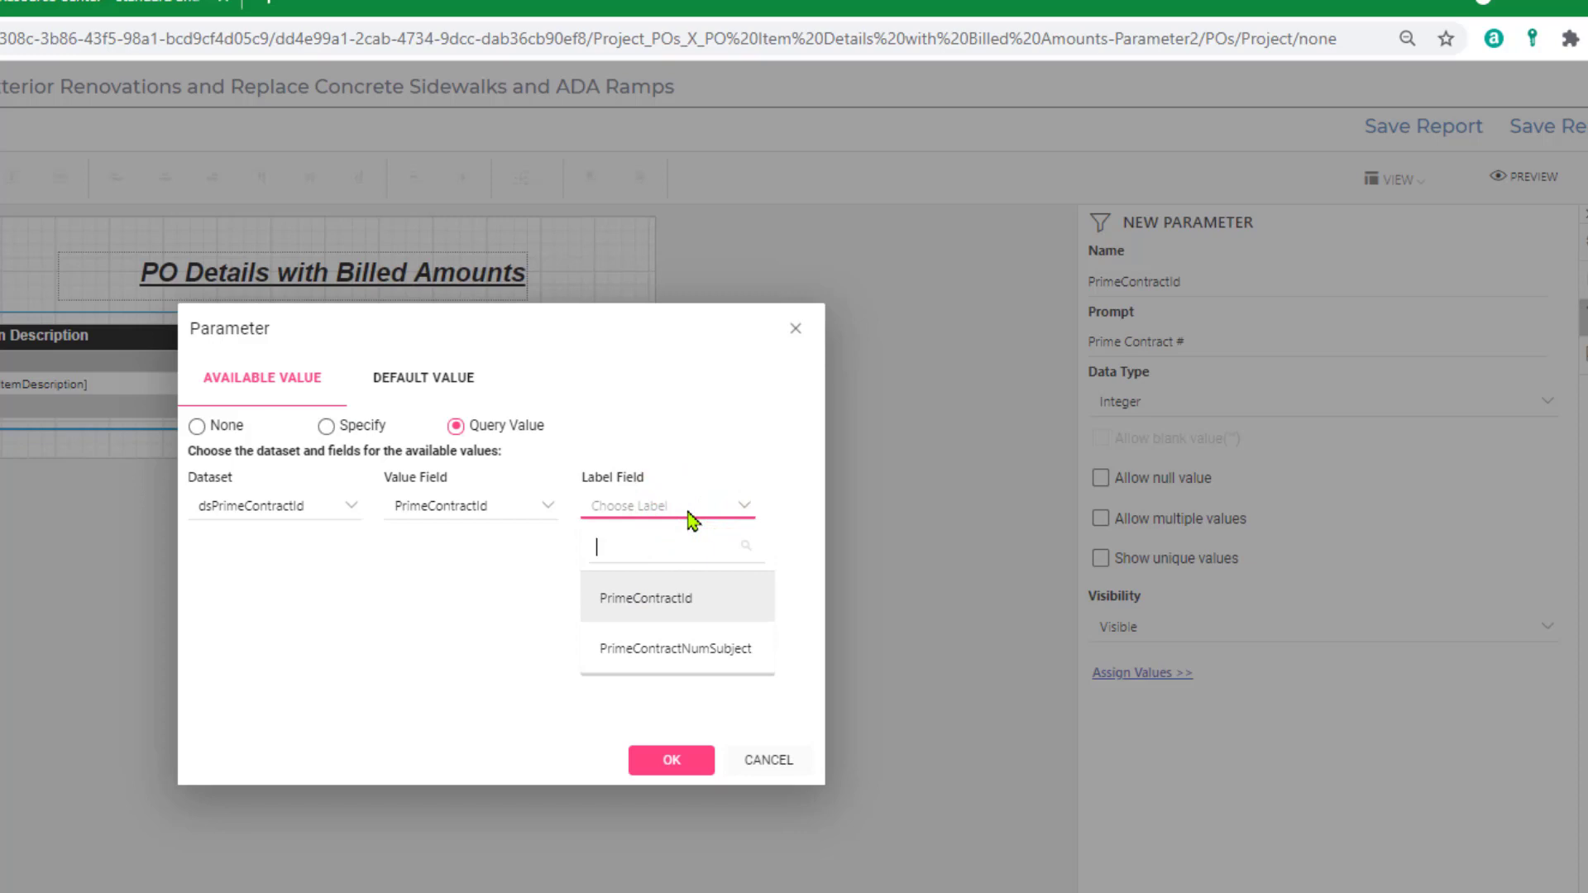
left_click(673, 648)
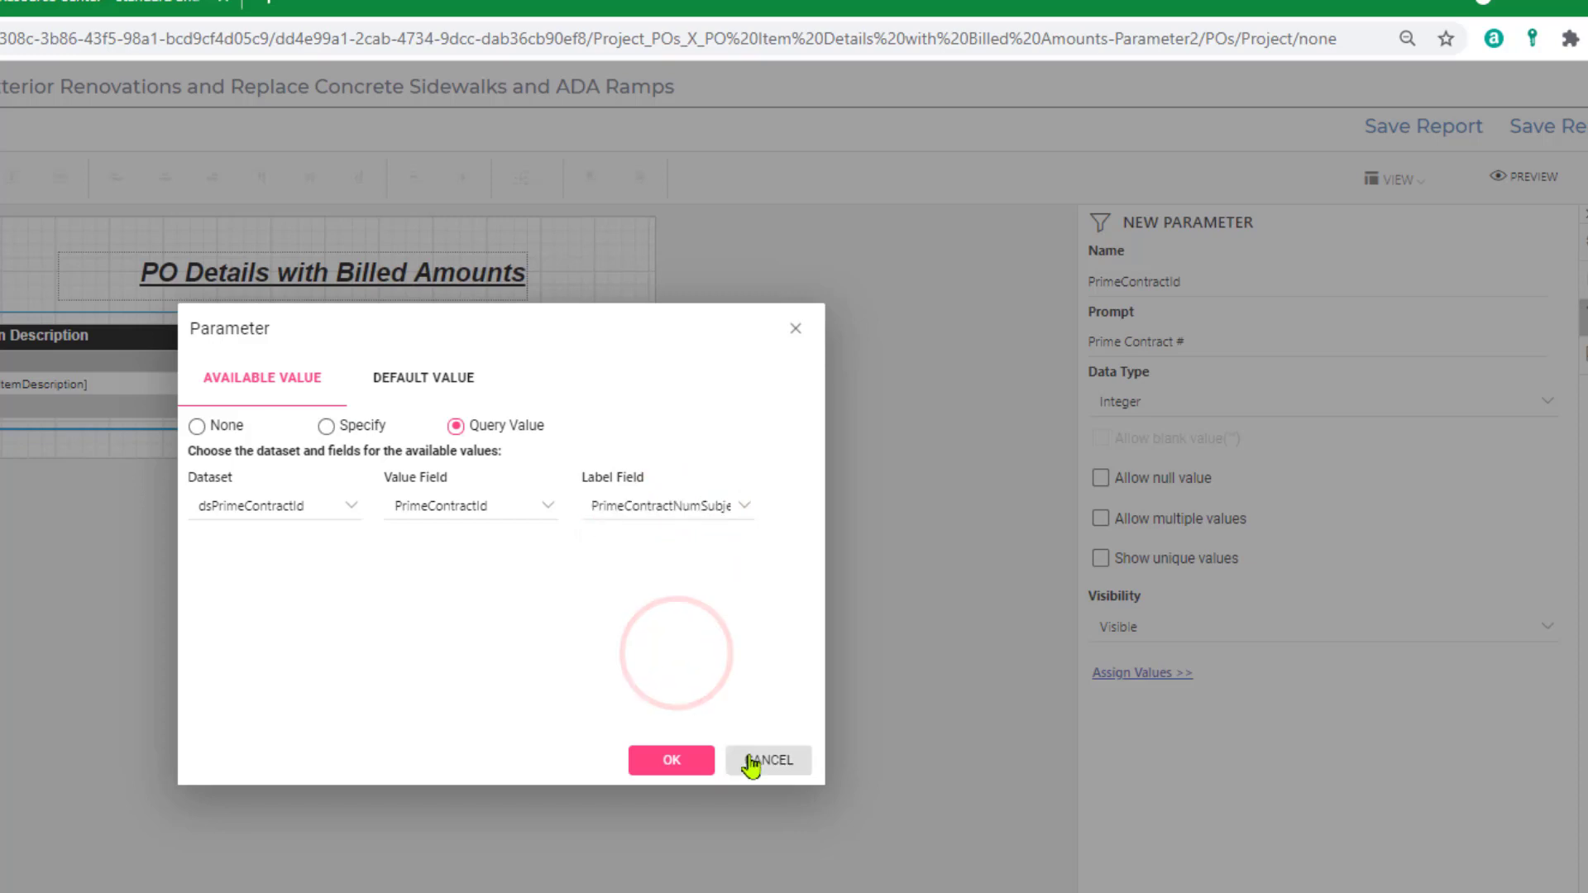
Specify -1 as the parameter's default value, accept the assigned values and save the parameter.
left_click(420, 381)
left_click(326, 428)
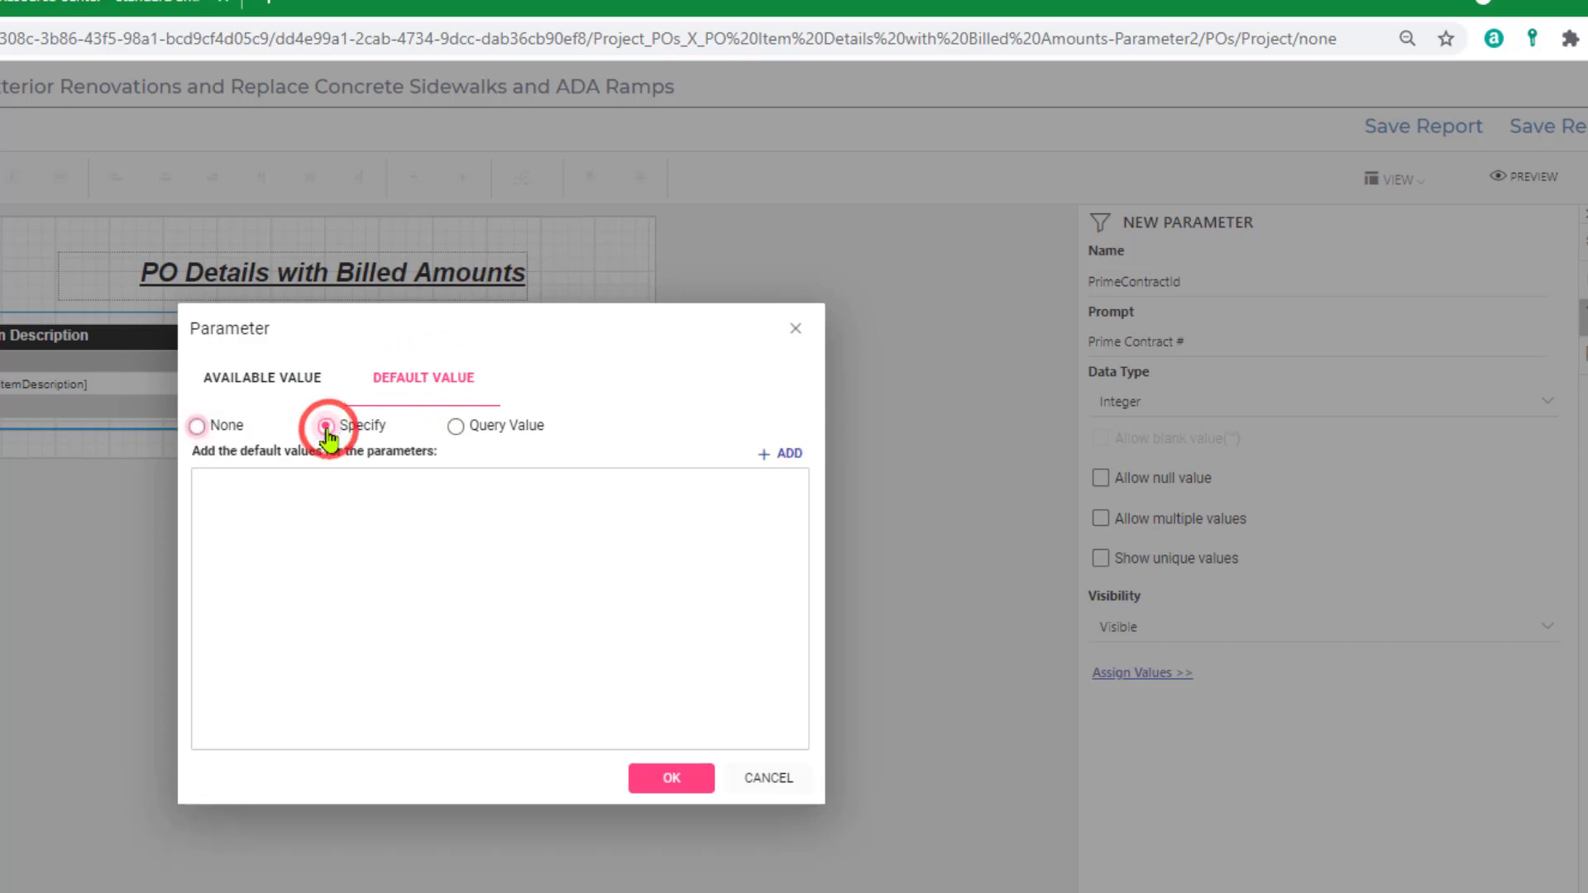
left_click(788, 455)
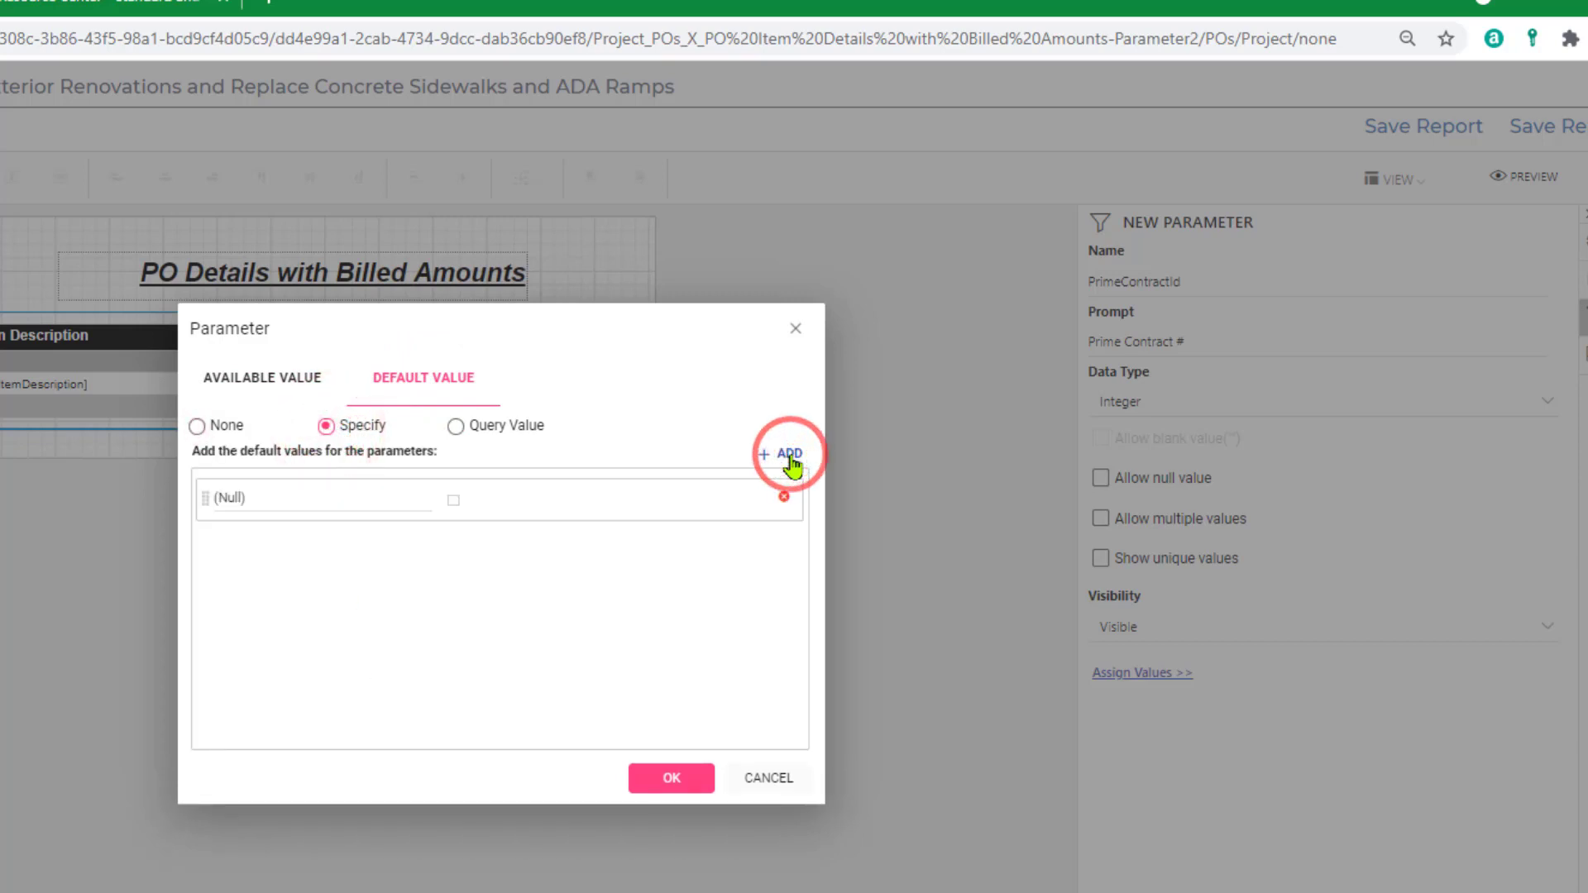
left_click(339, 512)
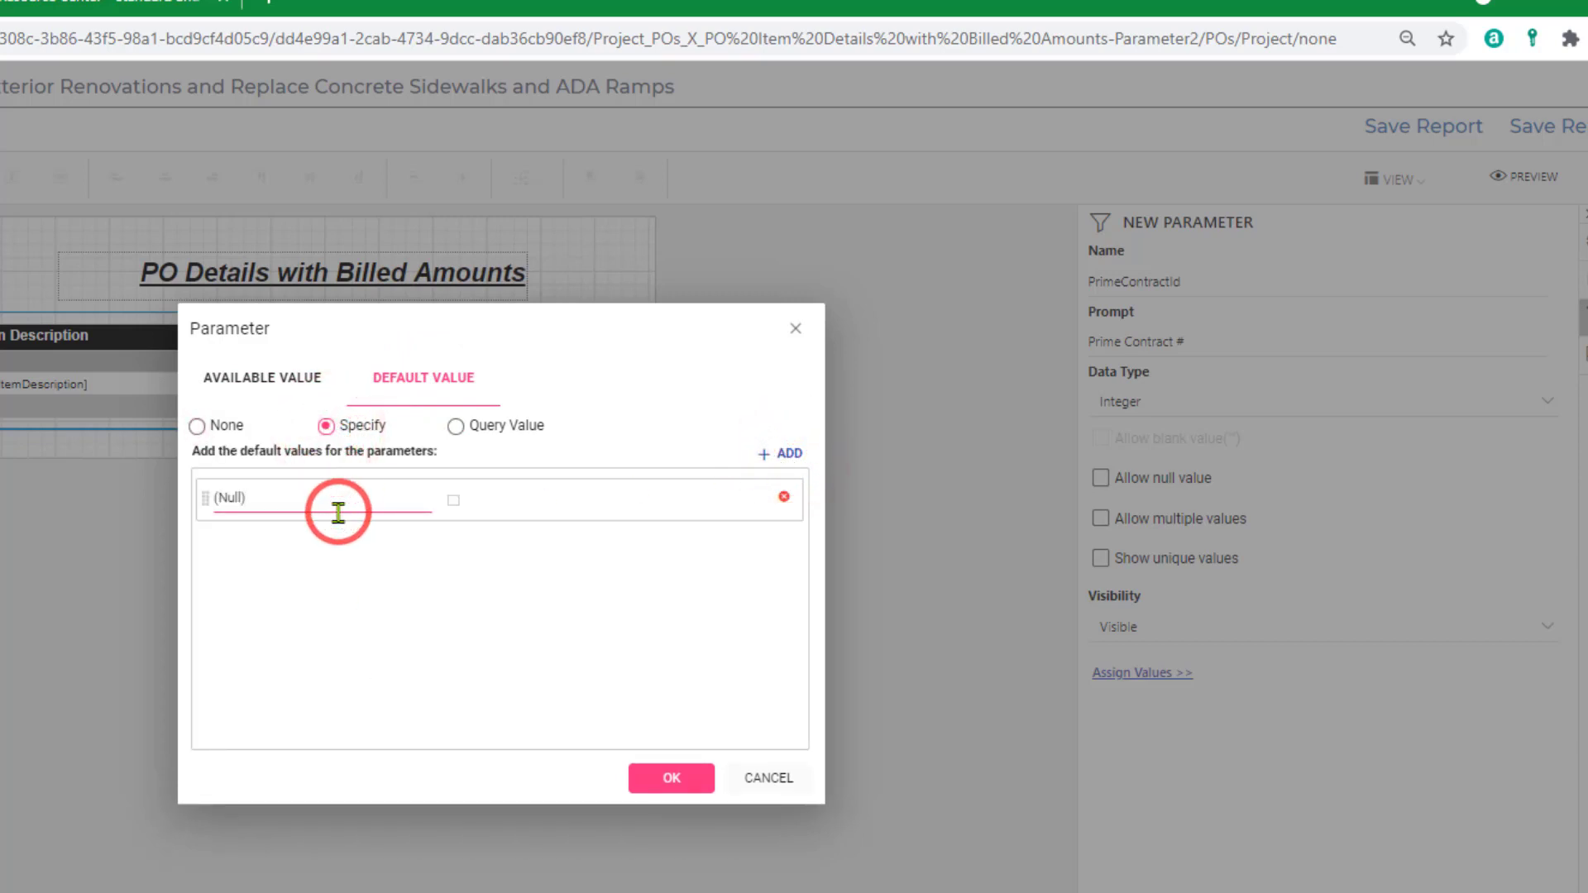
left_click_drag(338, 512, 168, 517)
key("BackSpace")
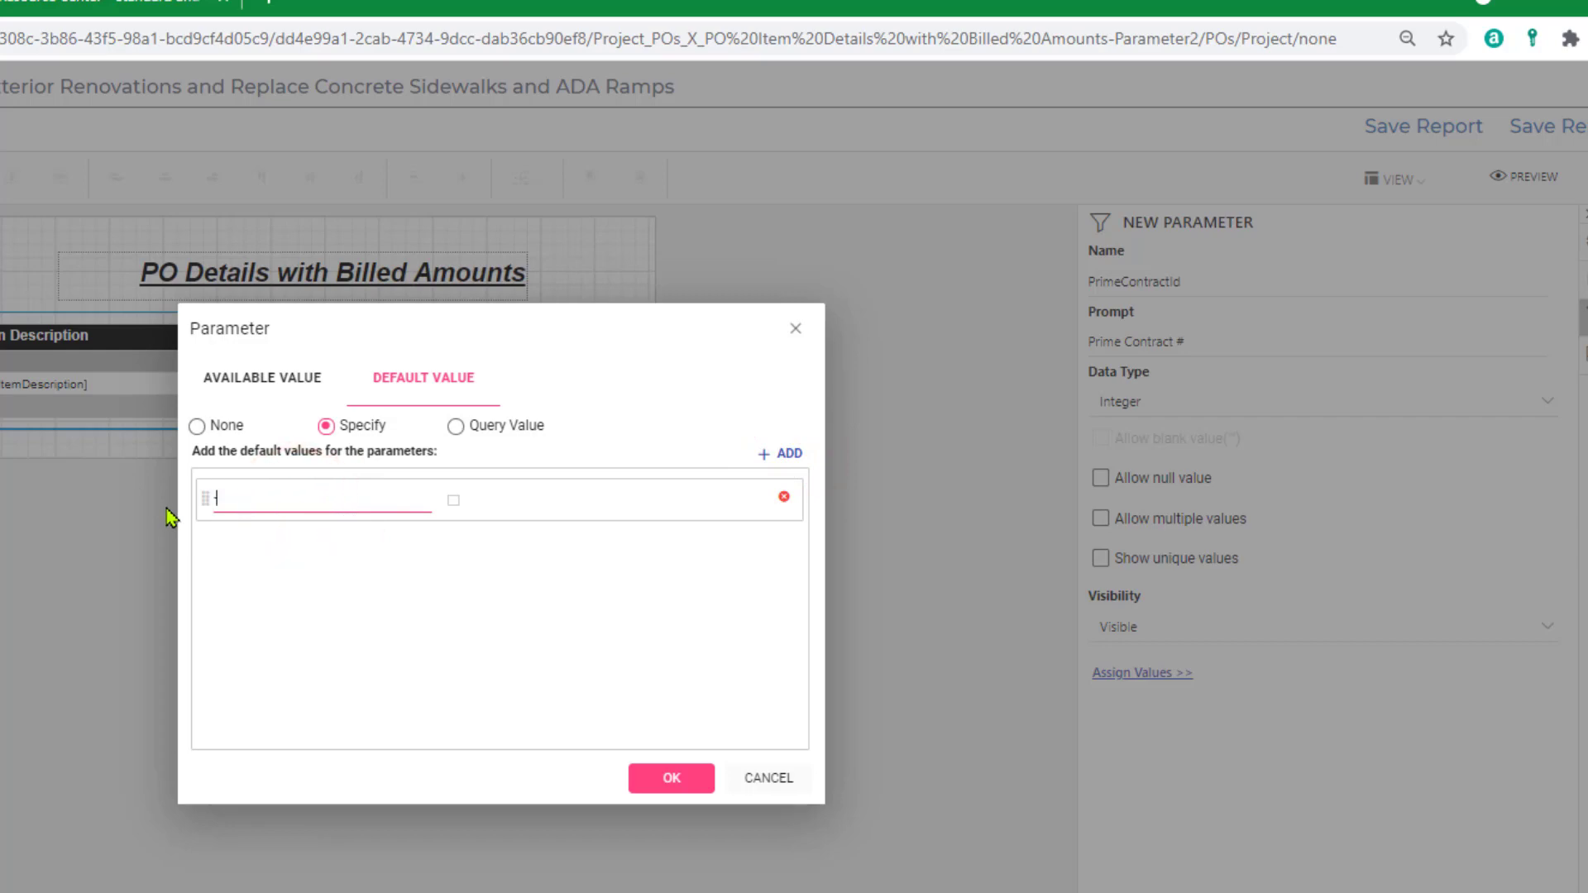
left_click(670, 777)
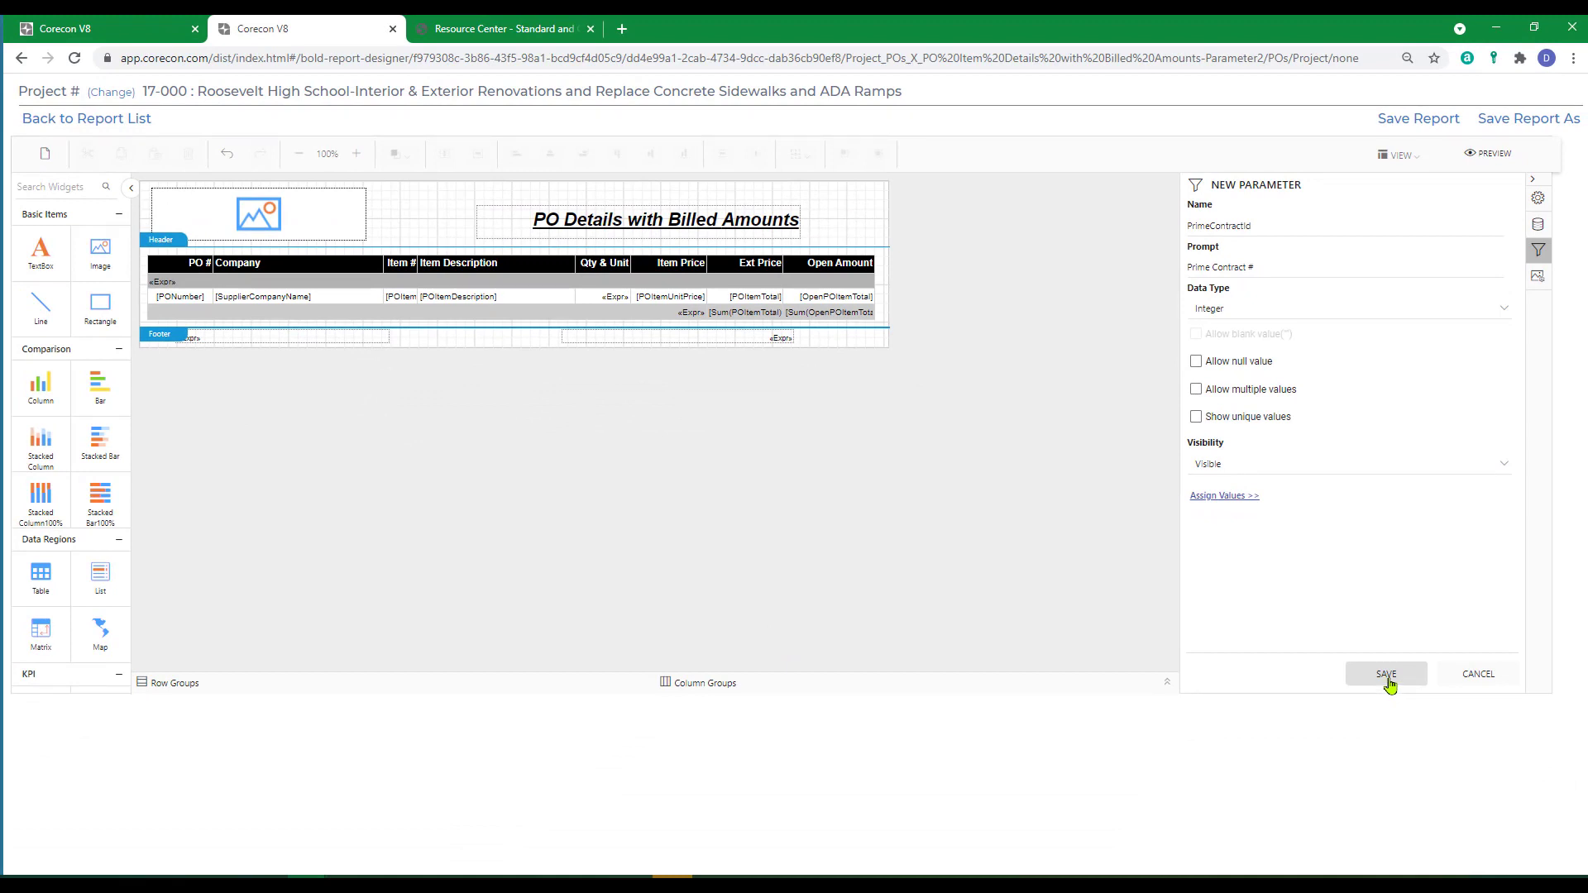
left_click(1389, 681)
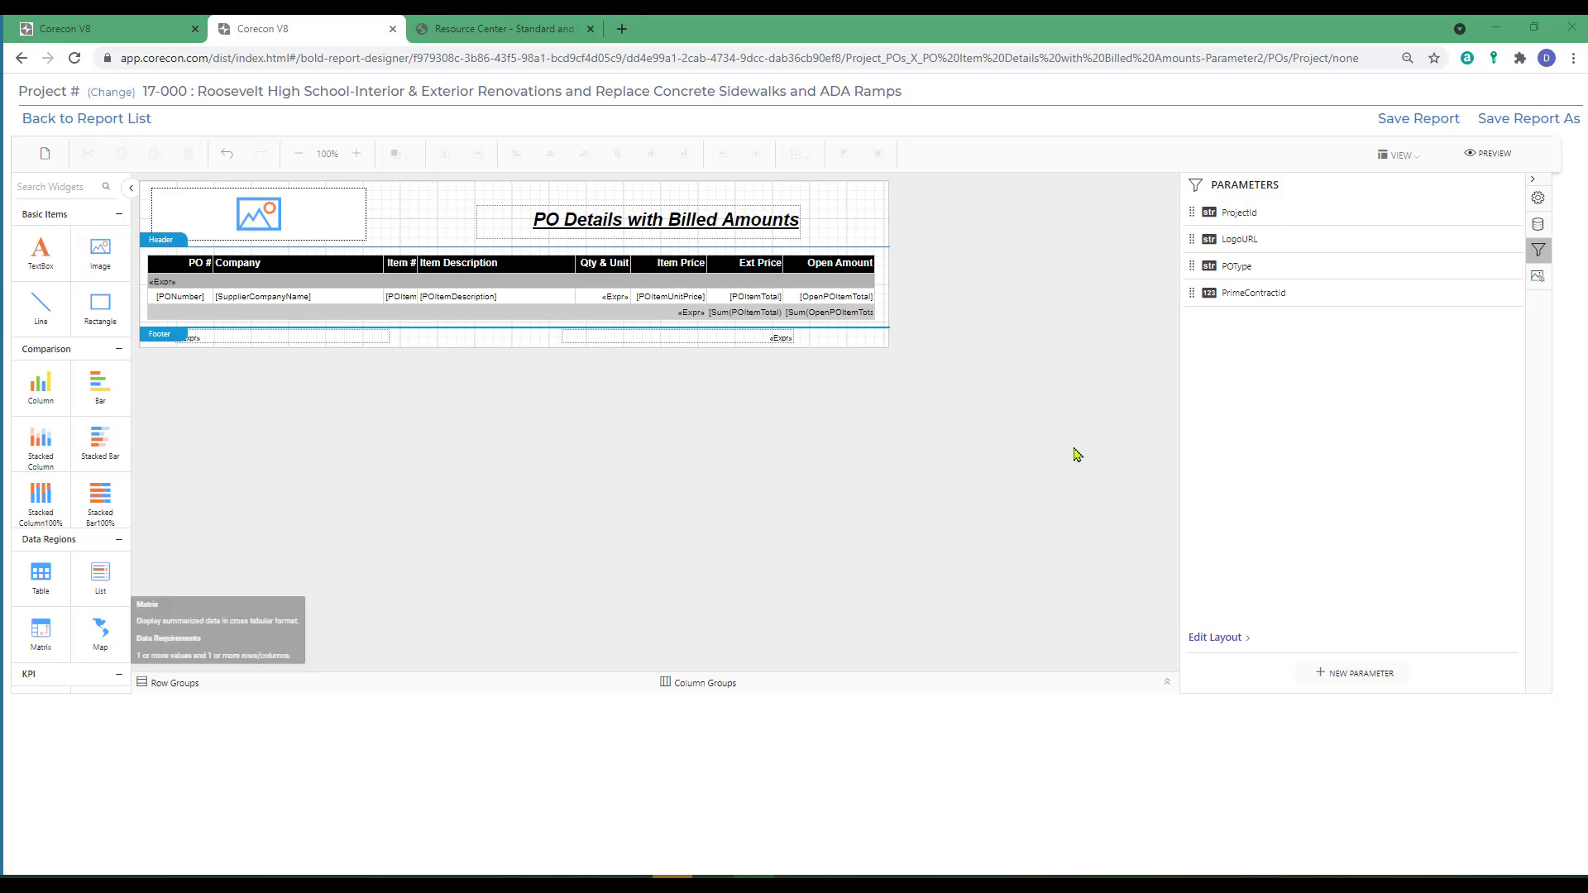
Open the dsPOs dataset query for editing and add an AND line, separated by a blank line, below the POType condition.
left_click(1538, 226)
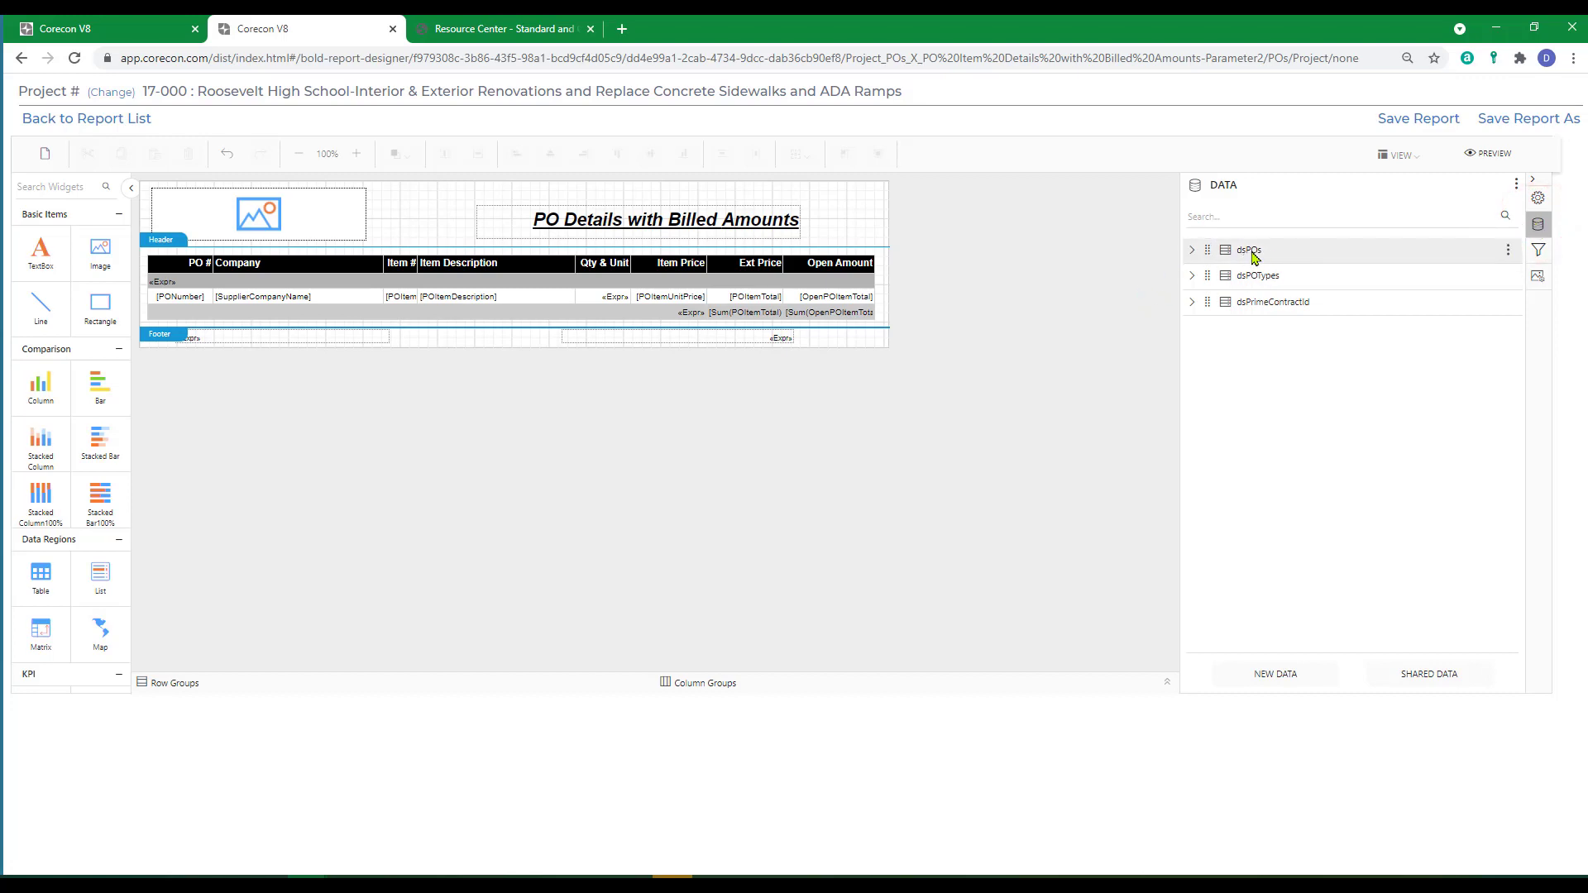
left_click(1508, 250)
left_click(1446, 272)
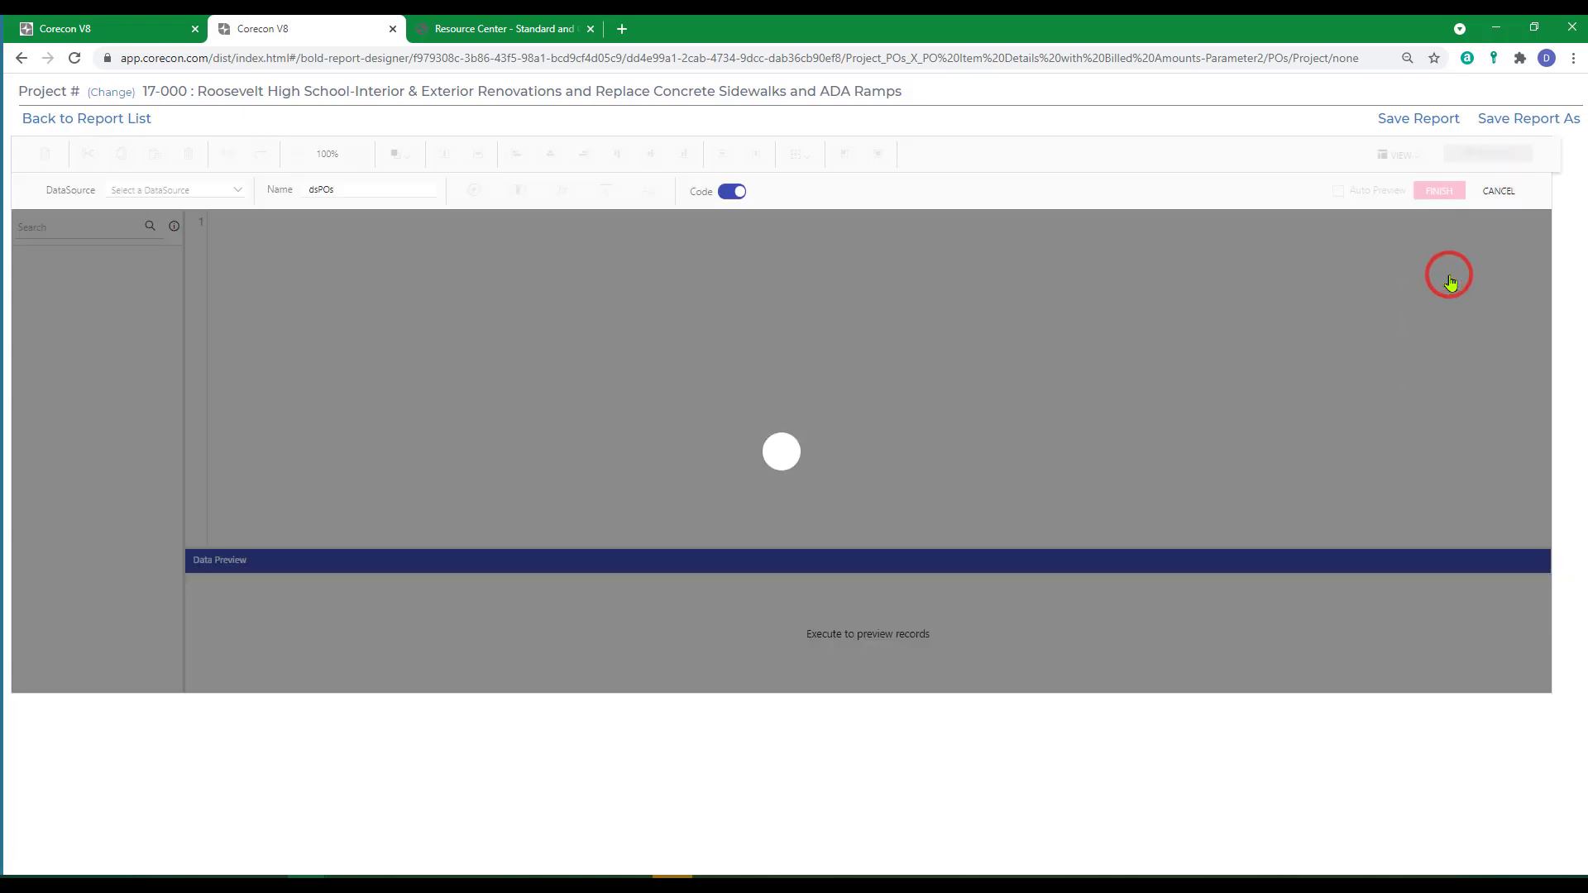
scroll(366, 447, "down", 20)
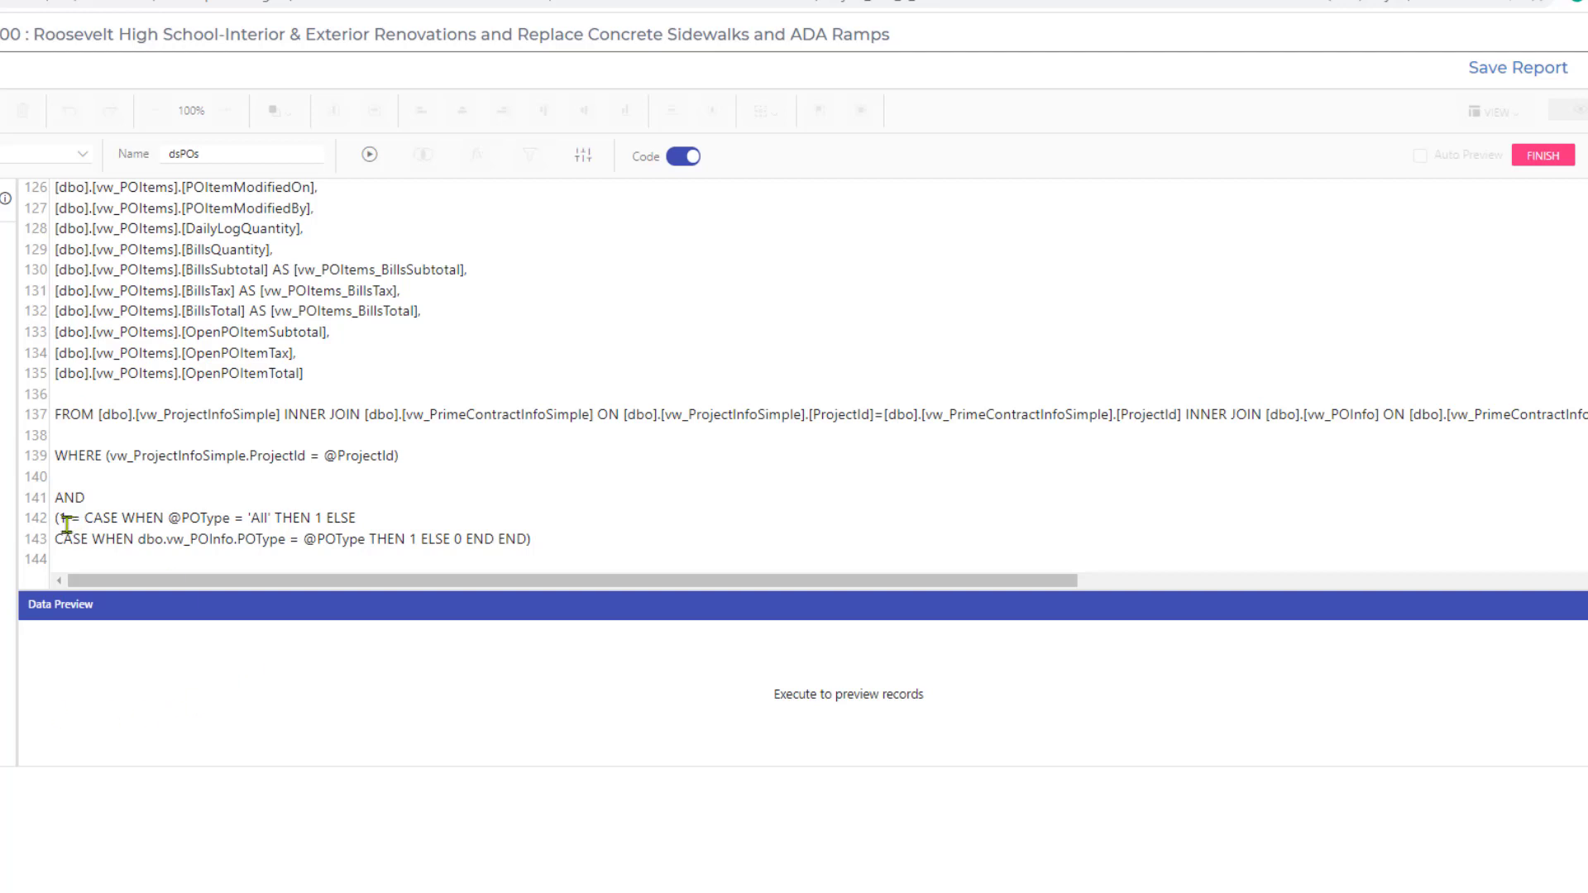
left_click(561, 540)
key("Return")
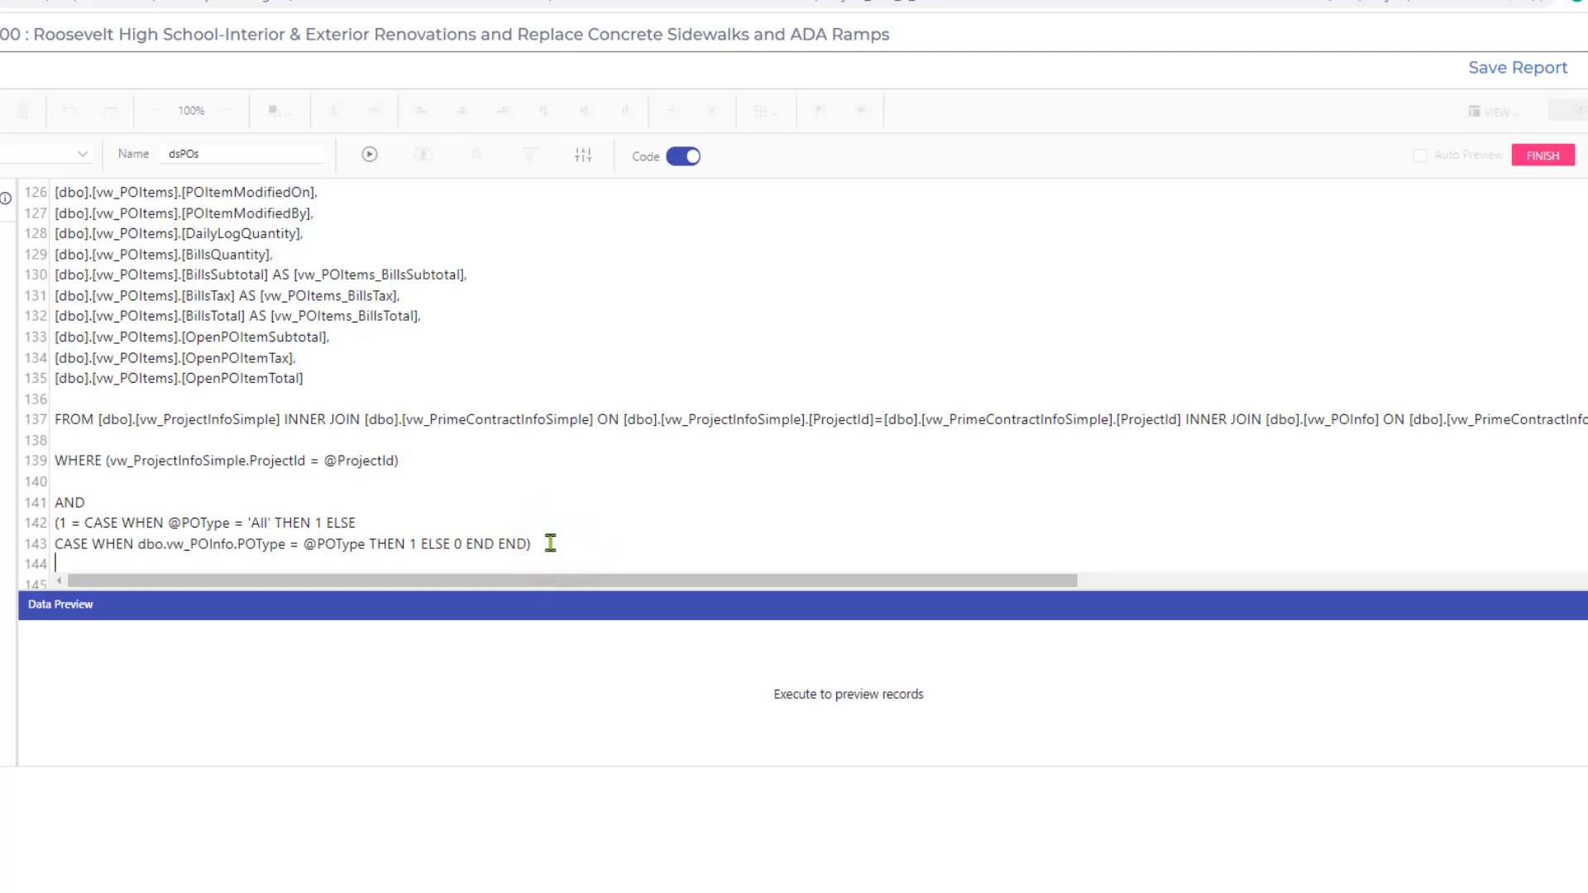
key("Return")
type("AND")
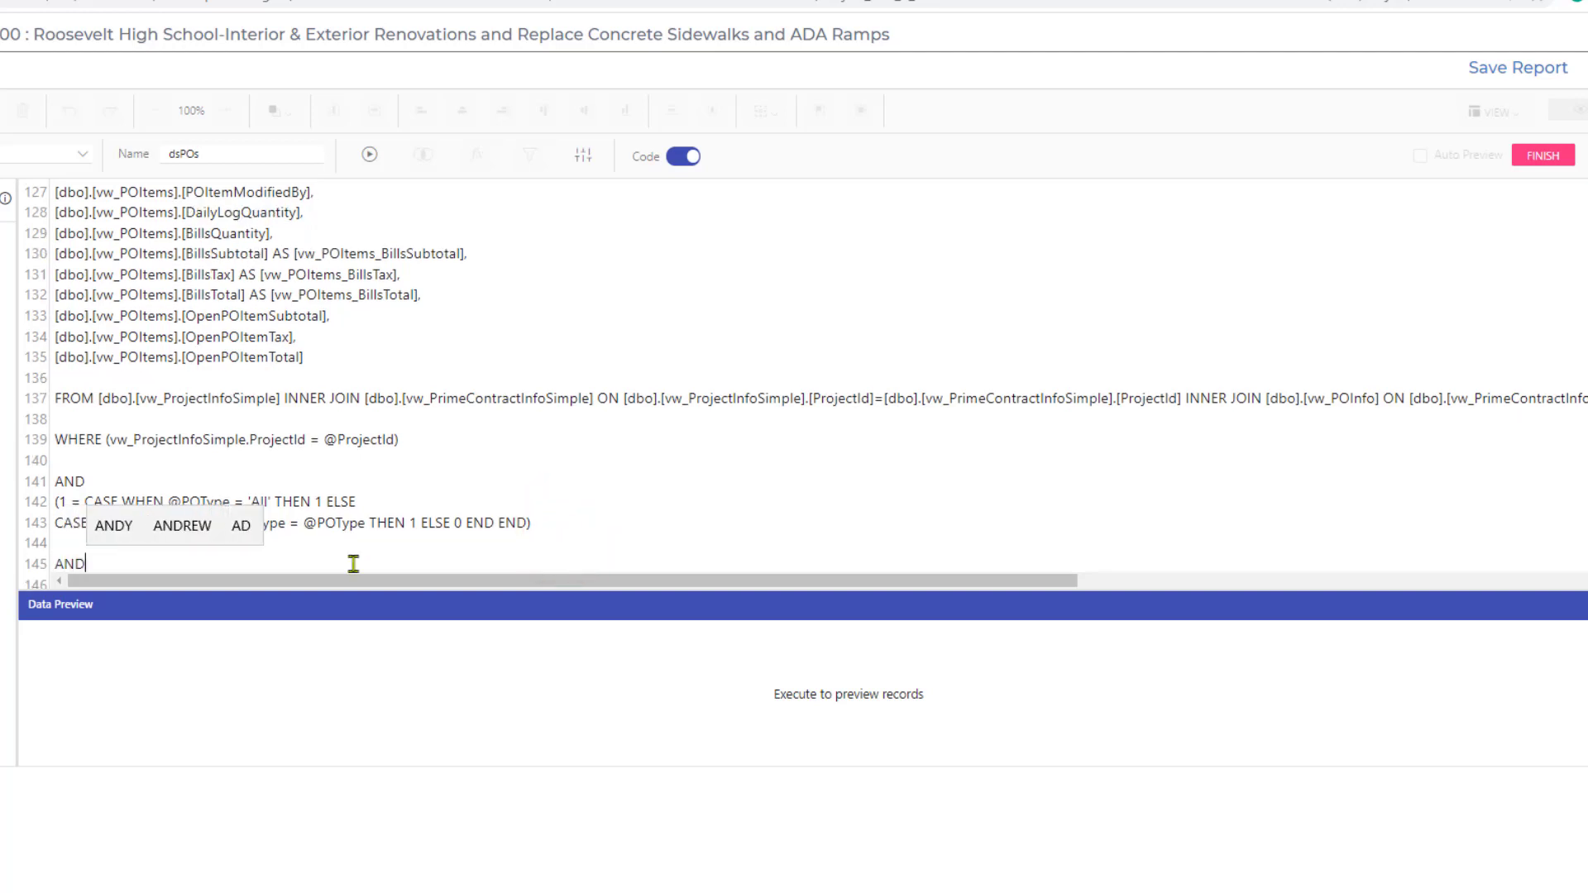
key("Return")
type("(1 = ")
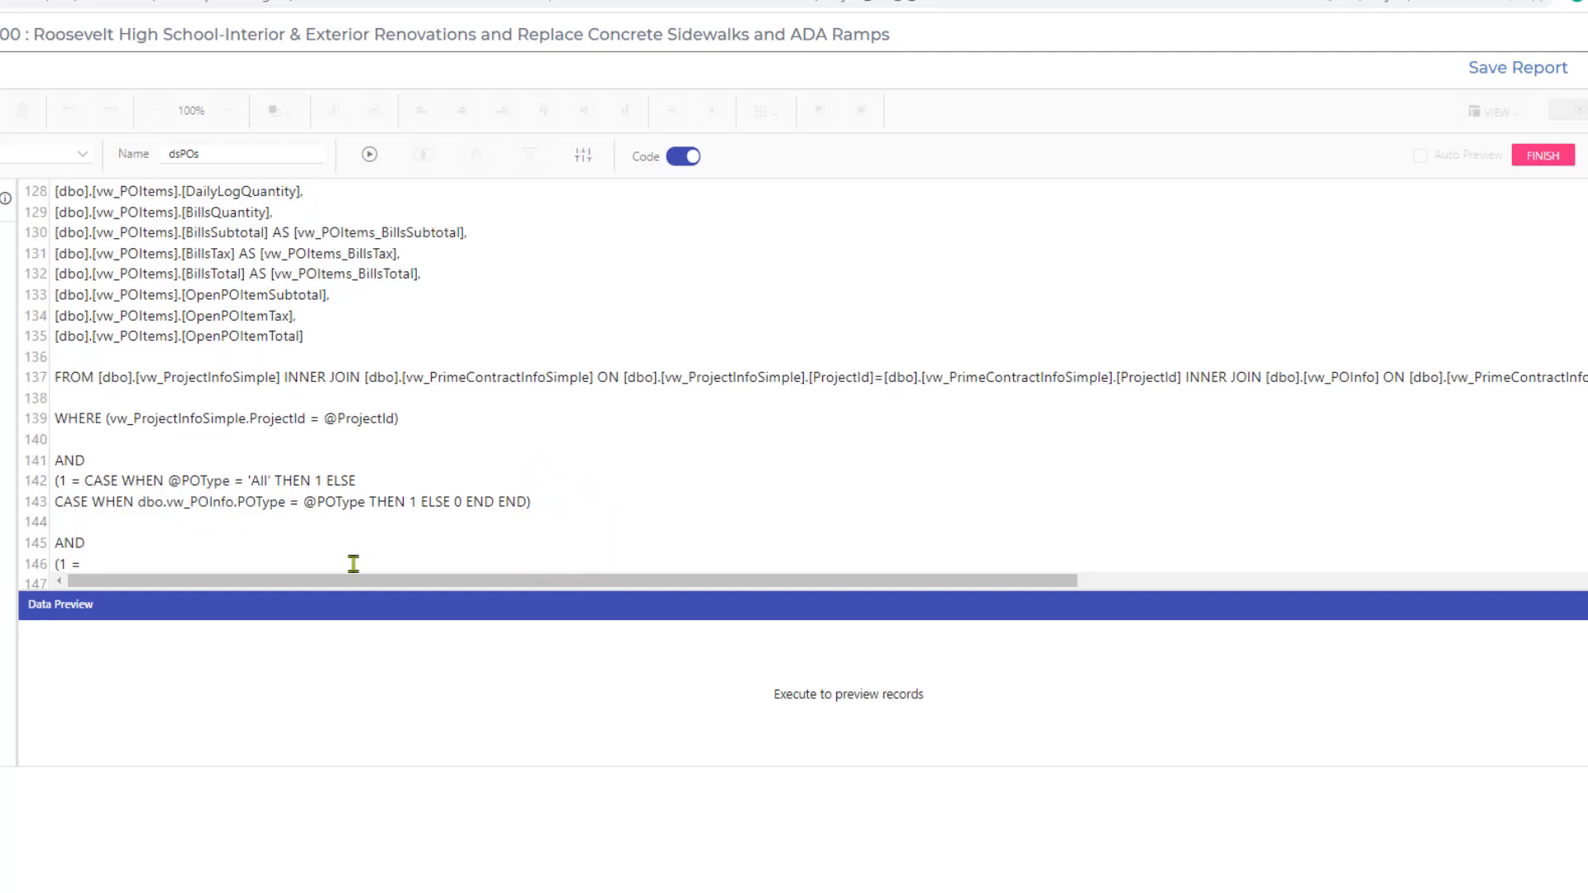
type("CASE W")
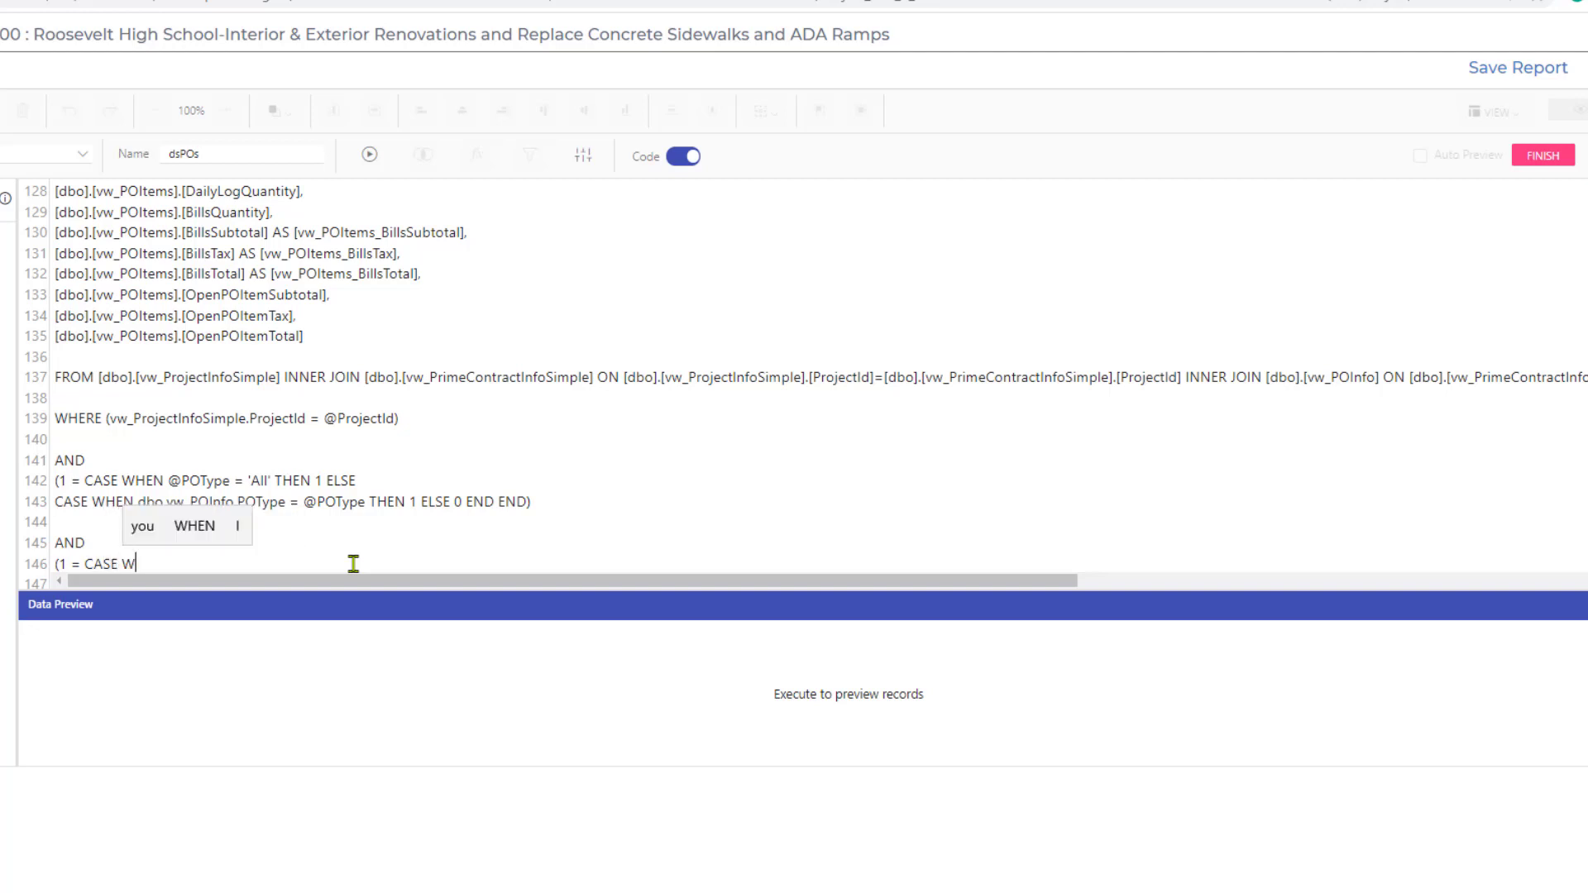
type("HEN @Prime")
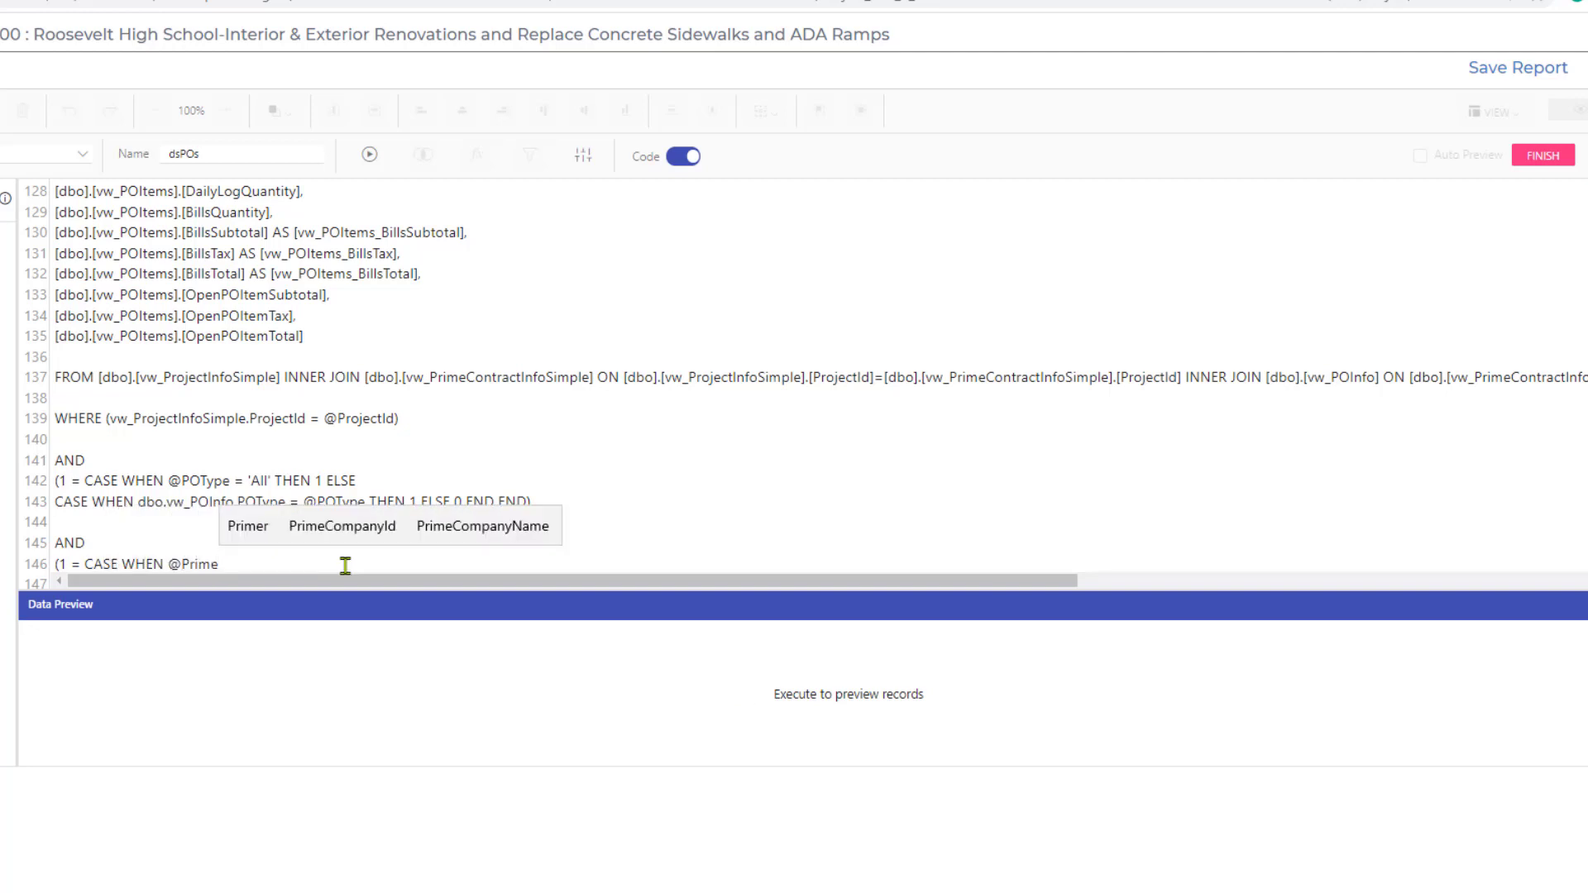
type("Contrac")
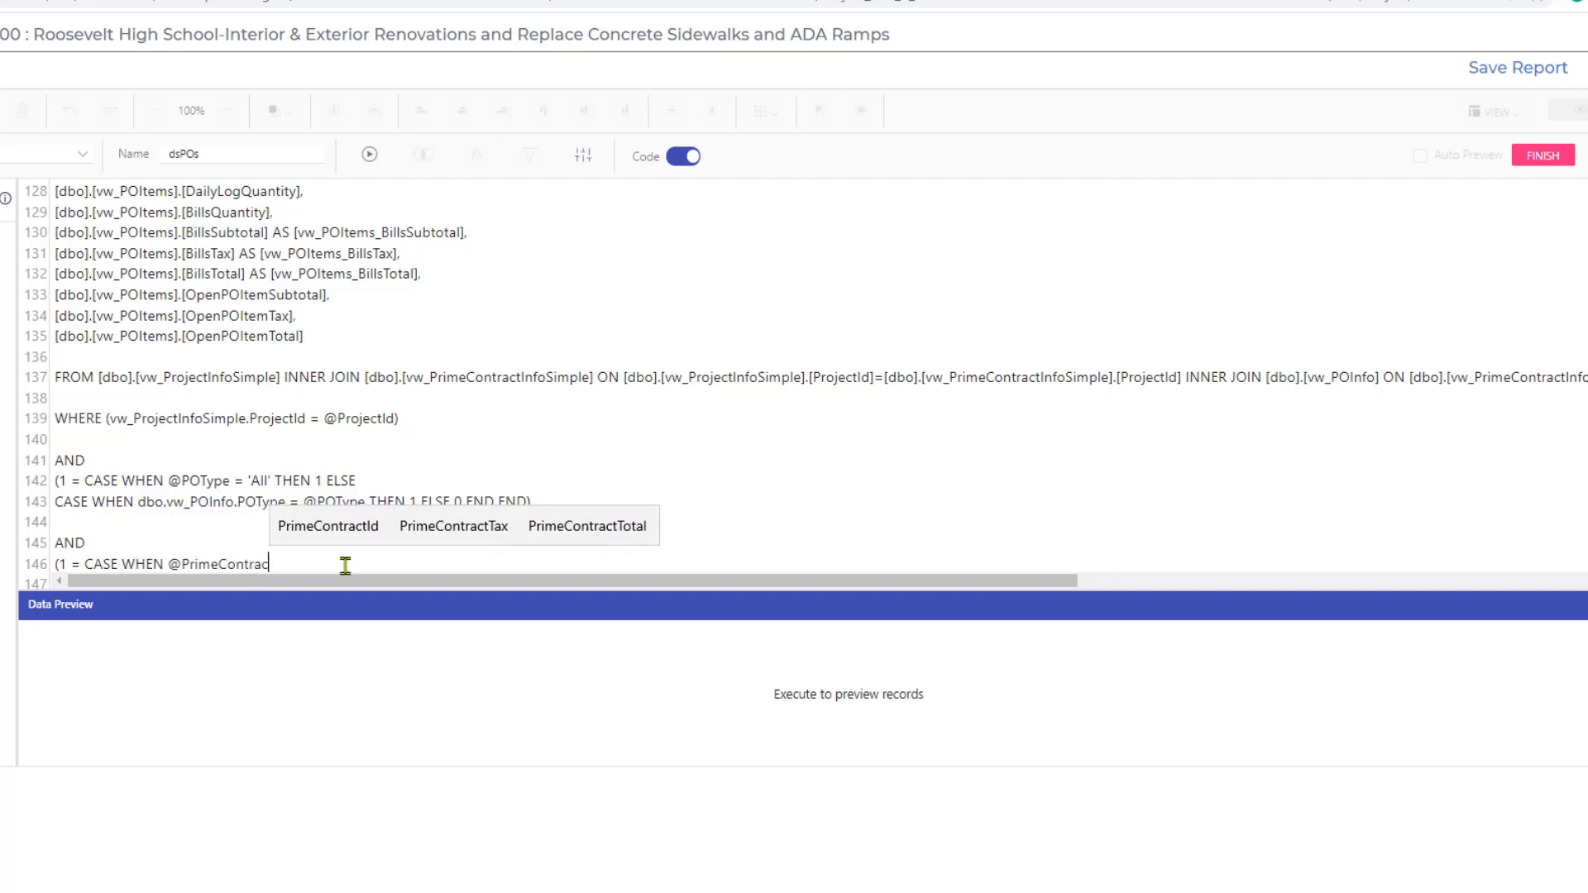
type("tId ")
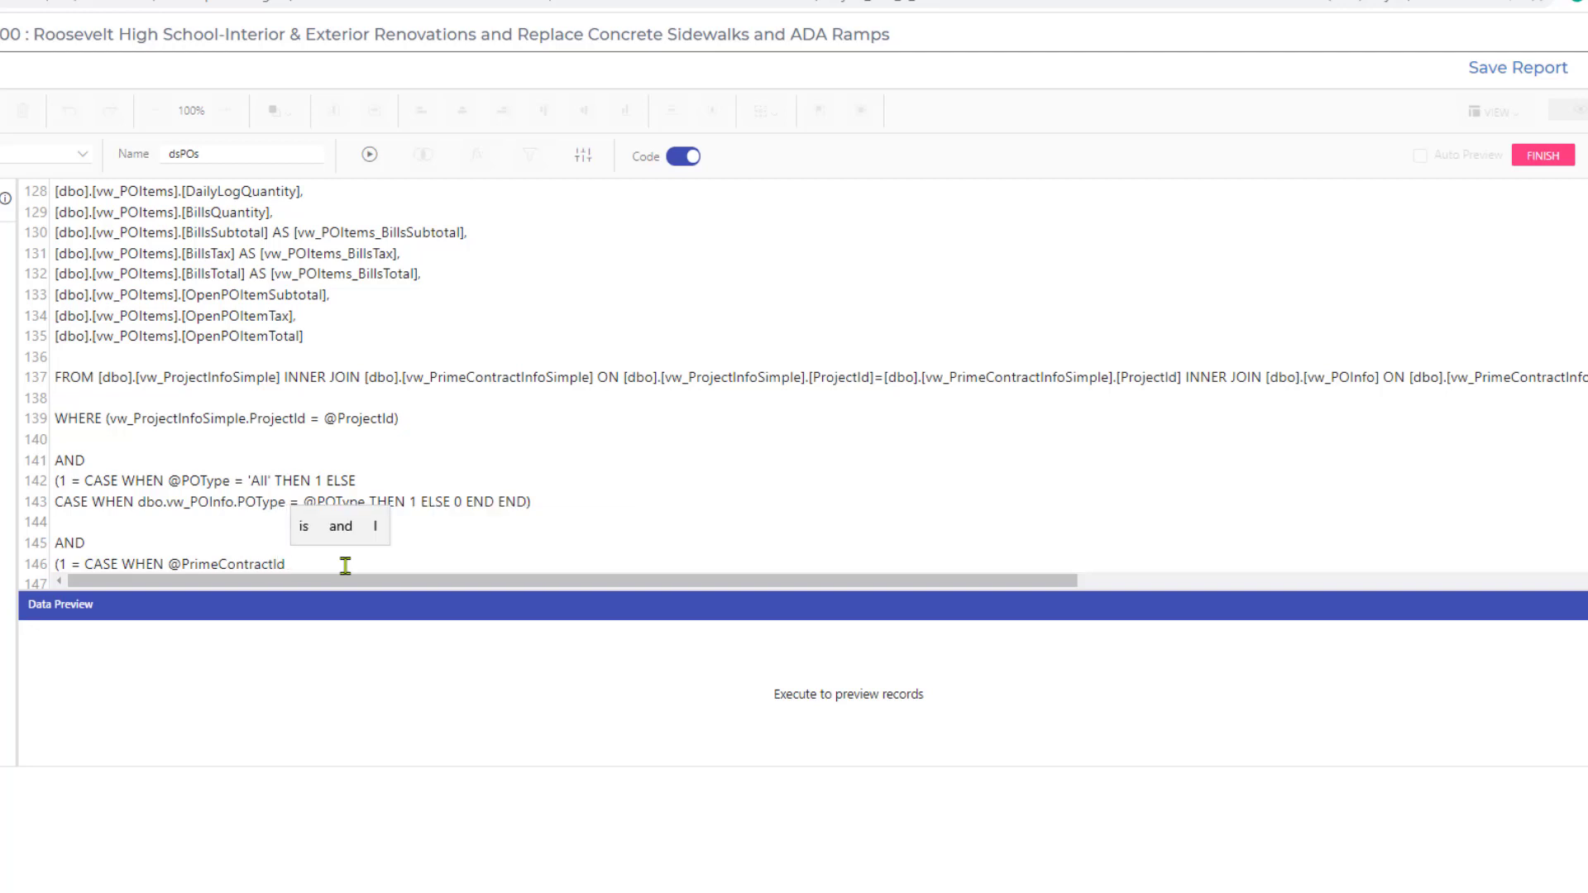
type("= -")
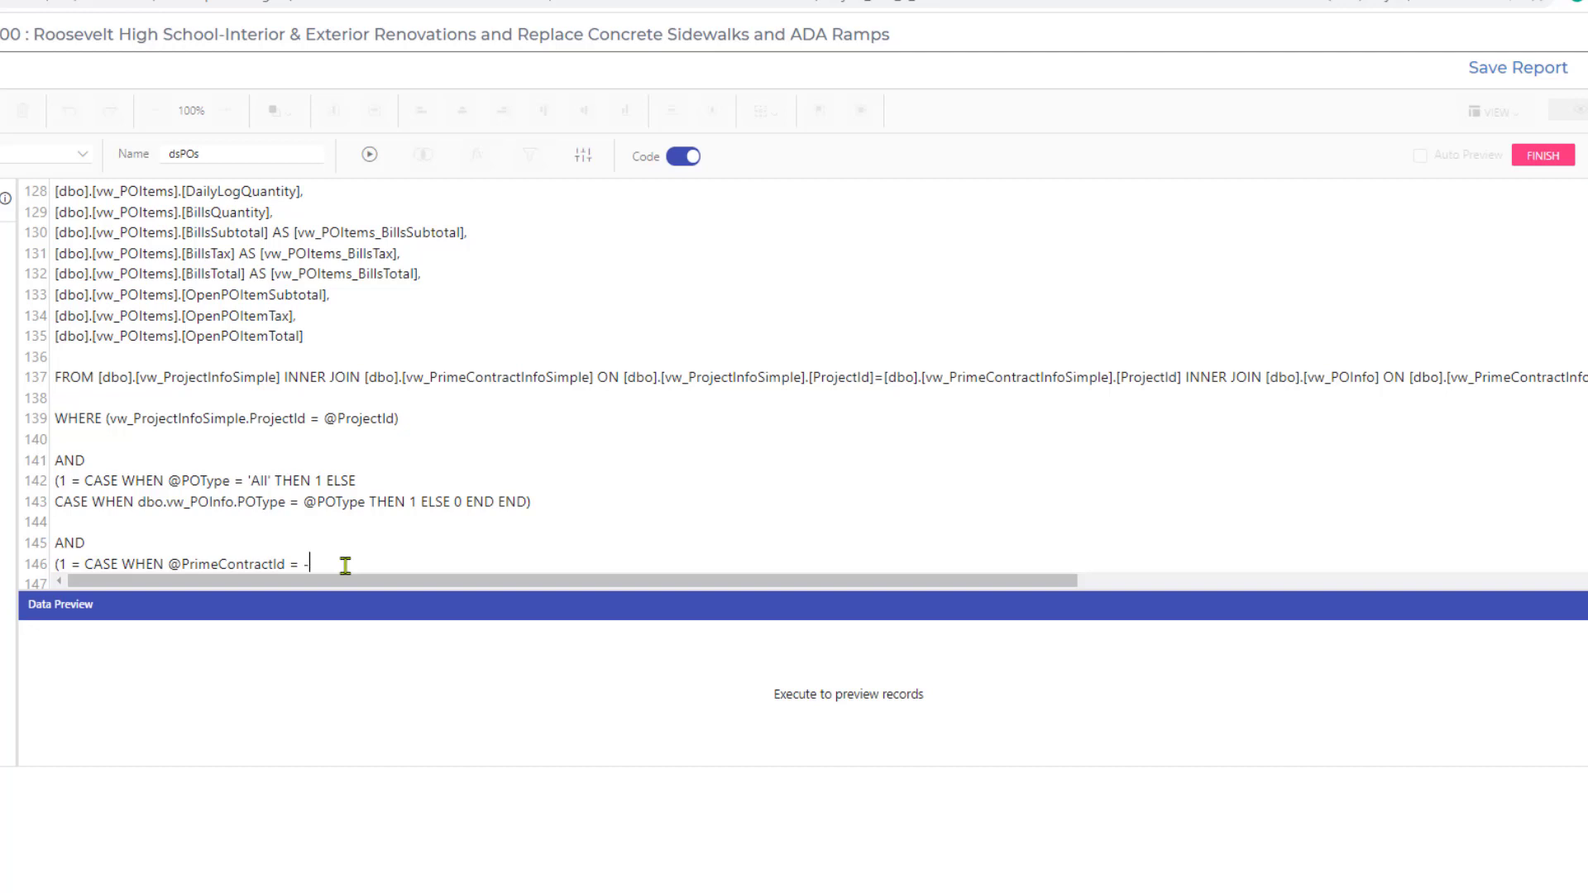
type("1")
type(" THE")
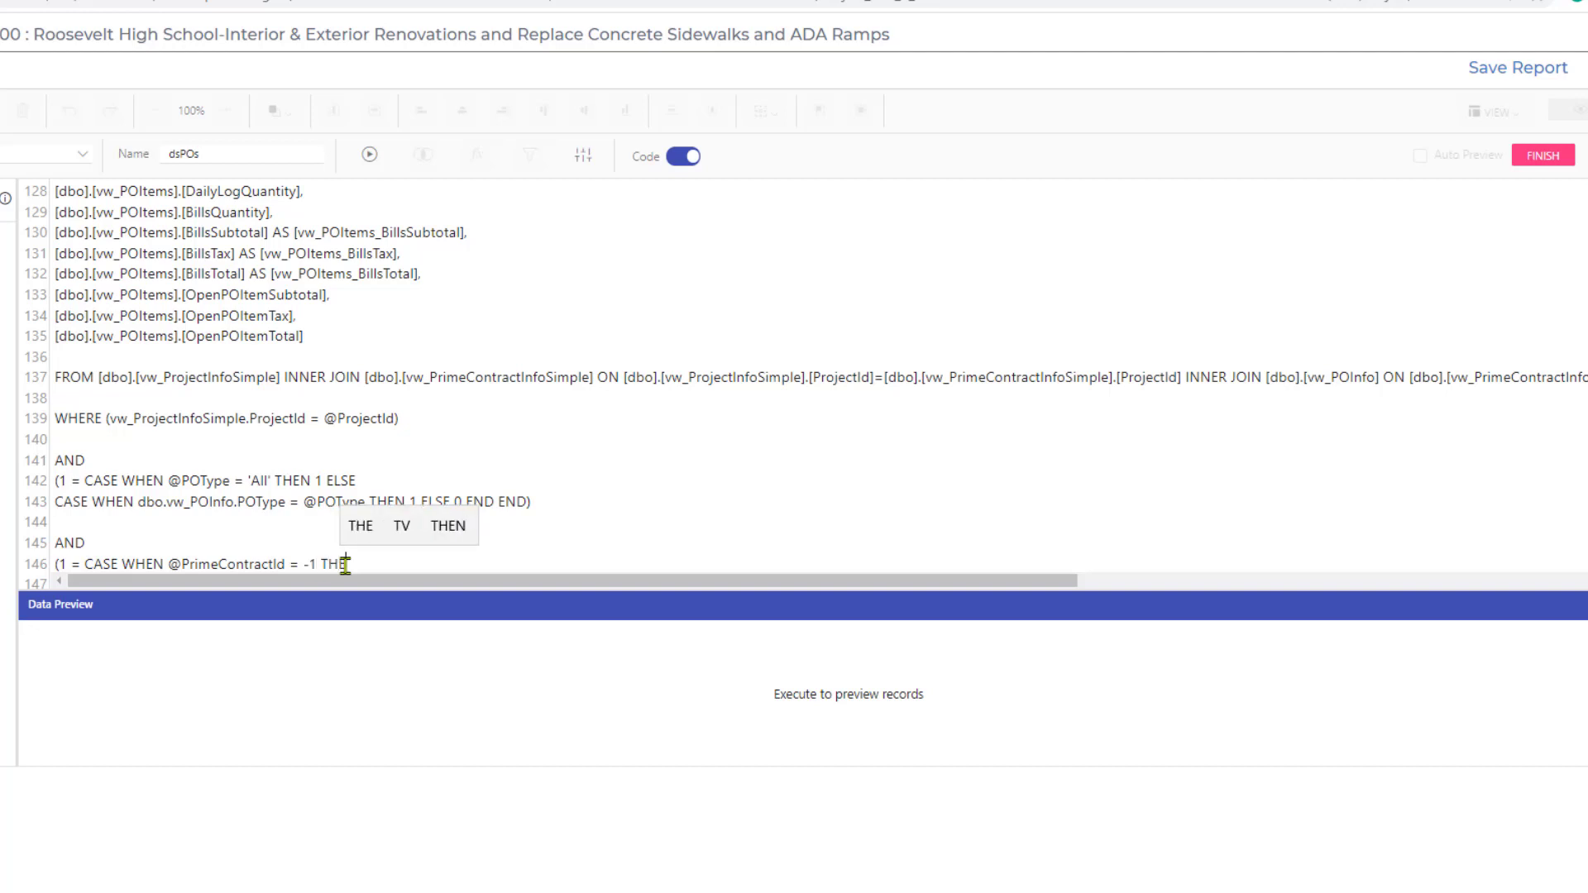
type("N 1 ")
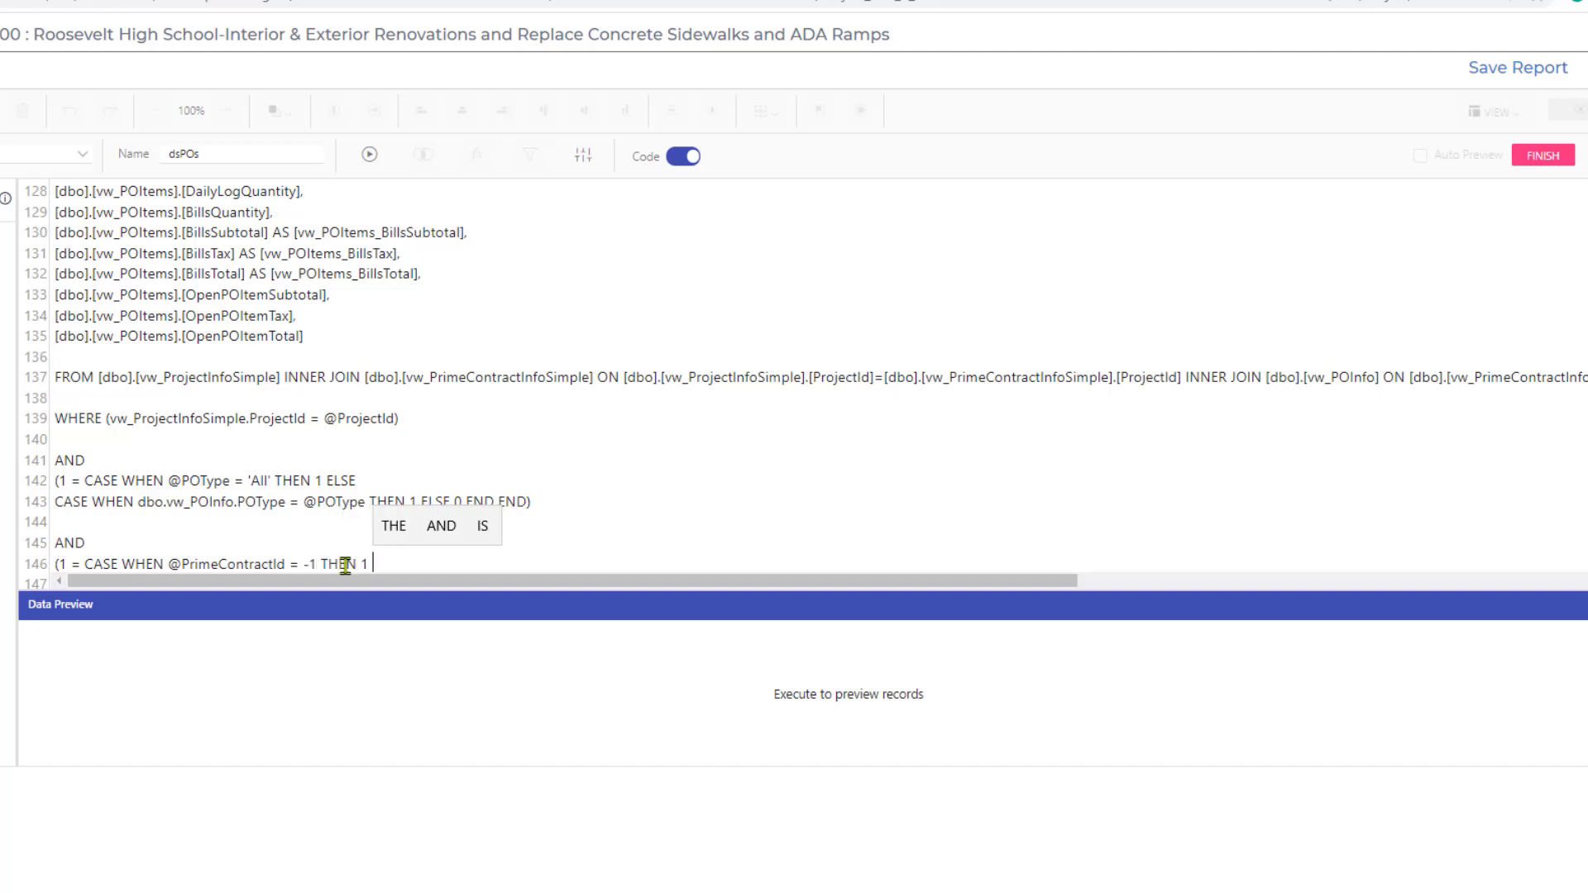
type("ELSE")
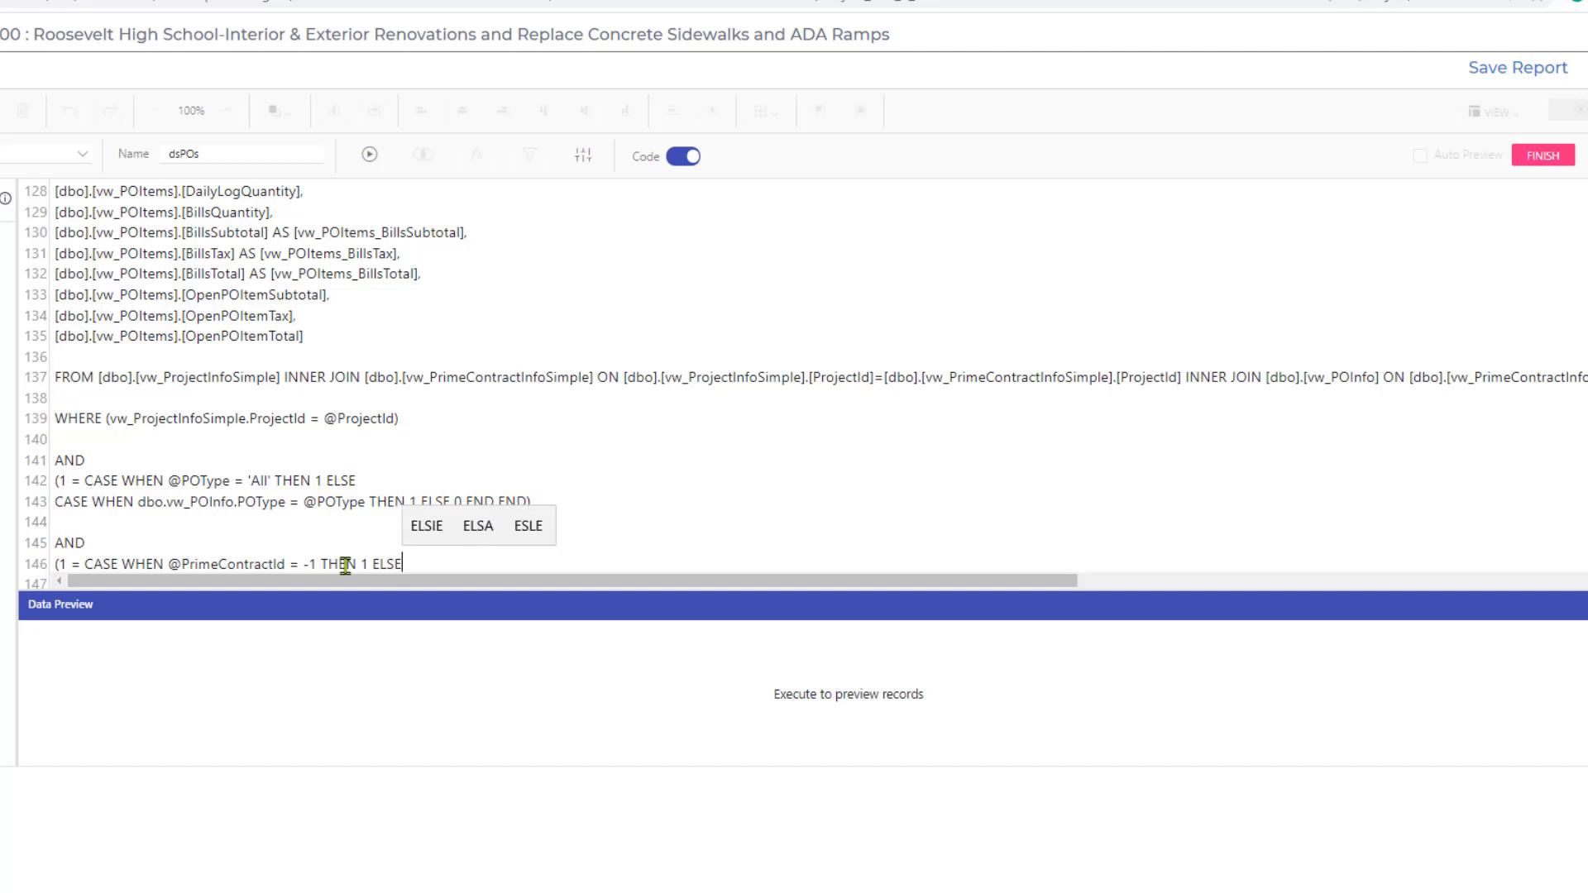
key("Return")
type("CAS")
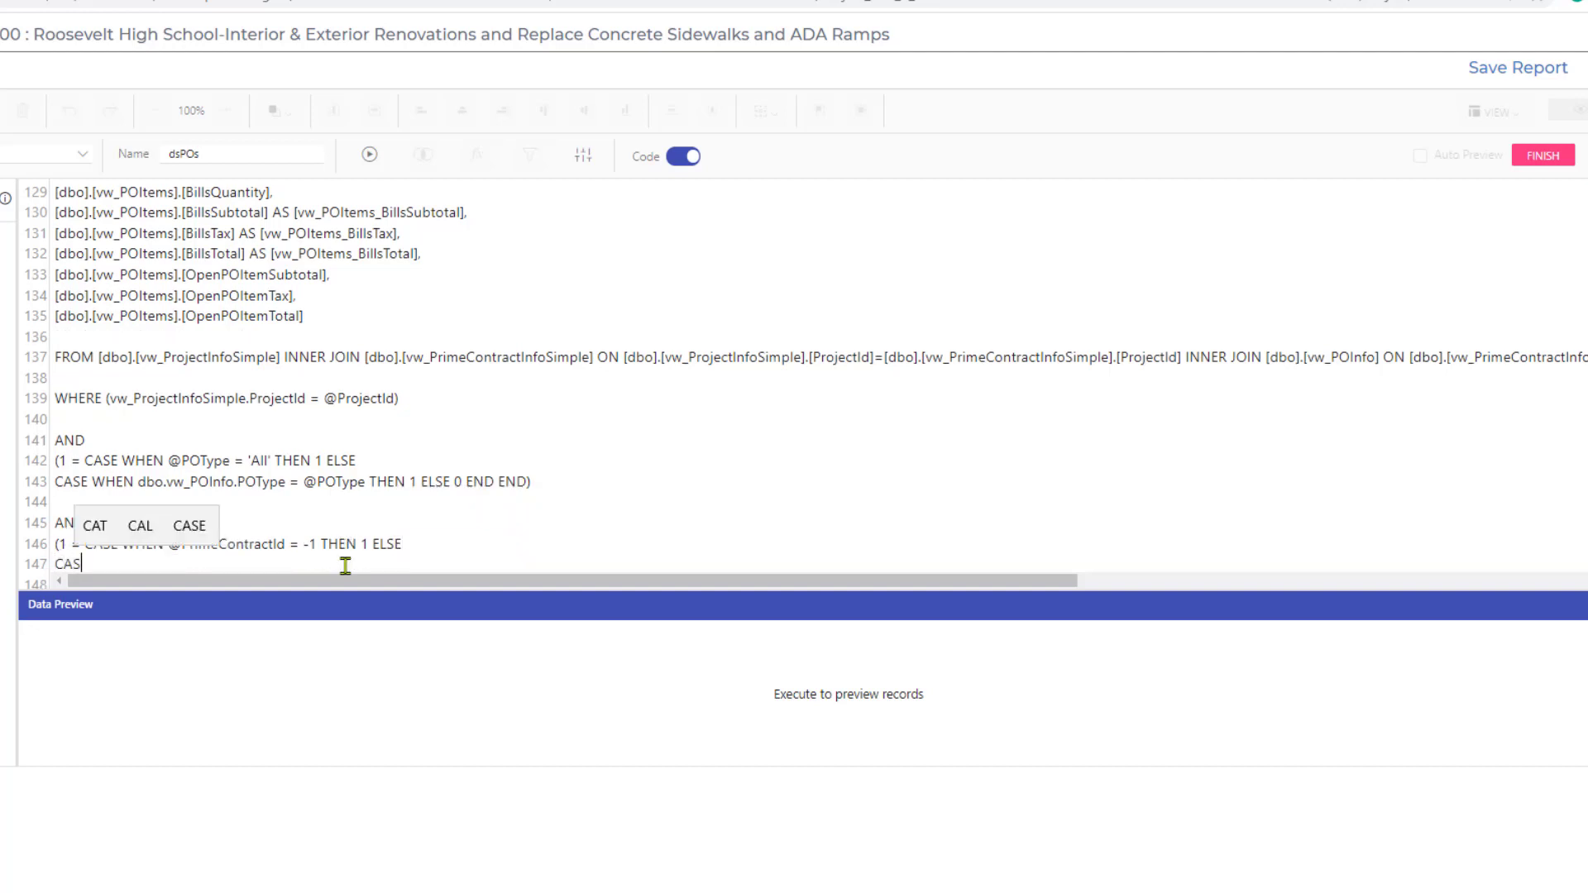
type("E WHEN")
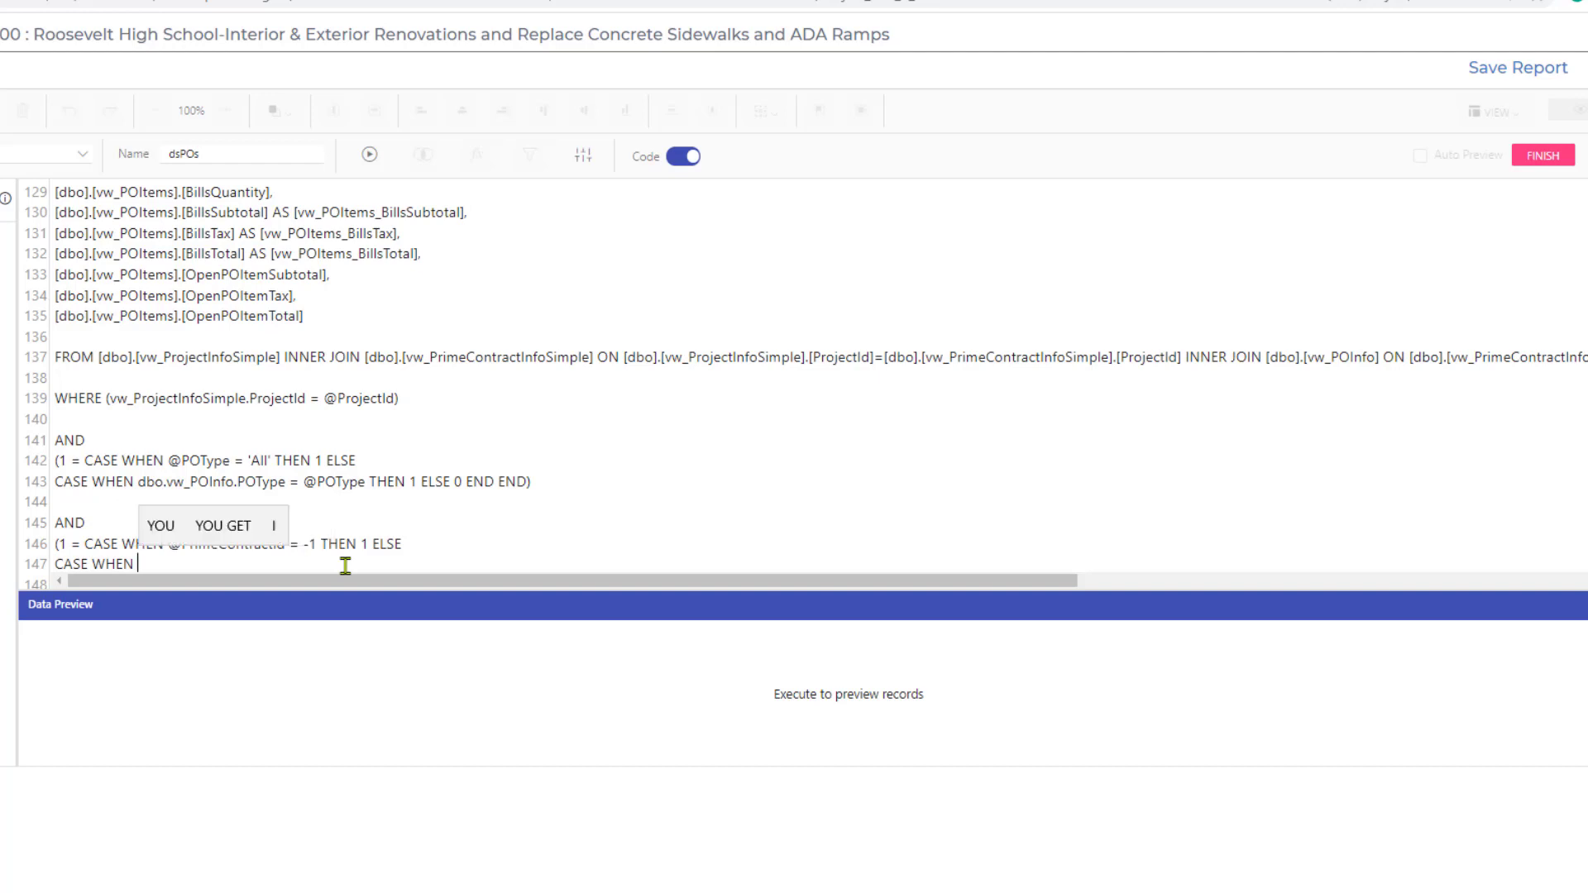
type(" dbo.v")
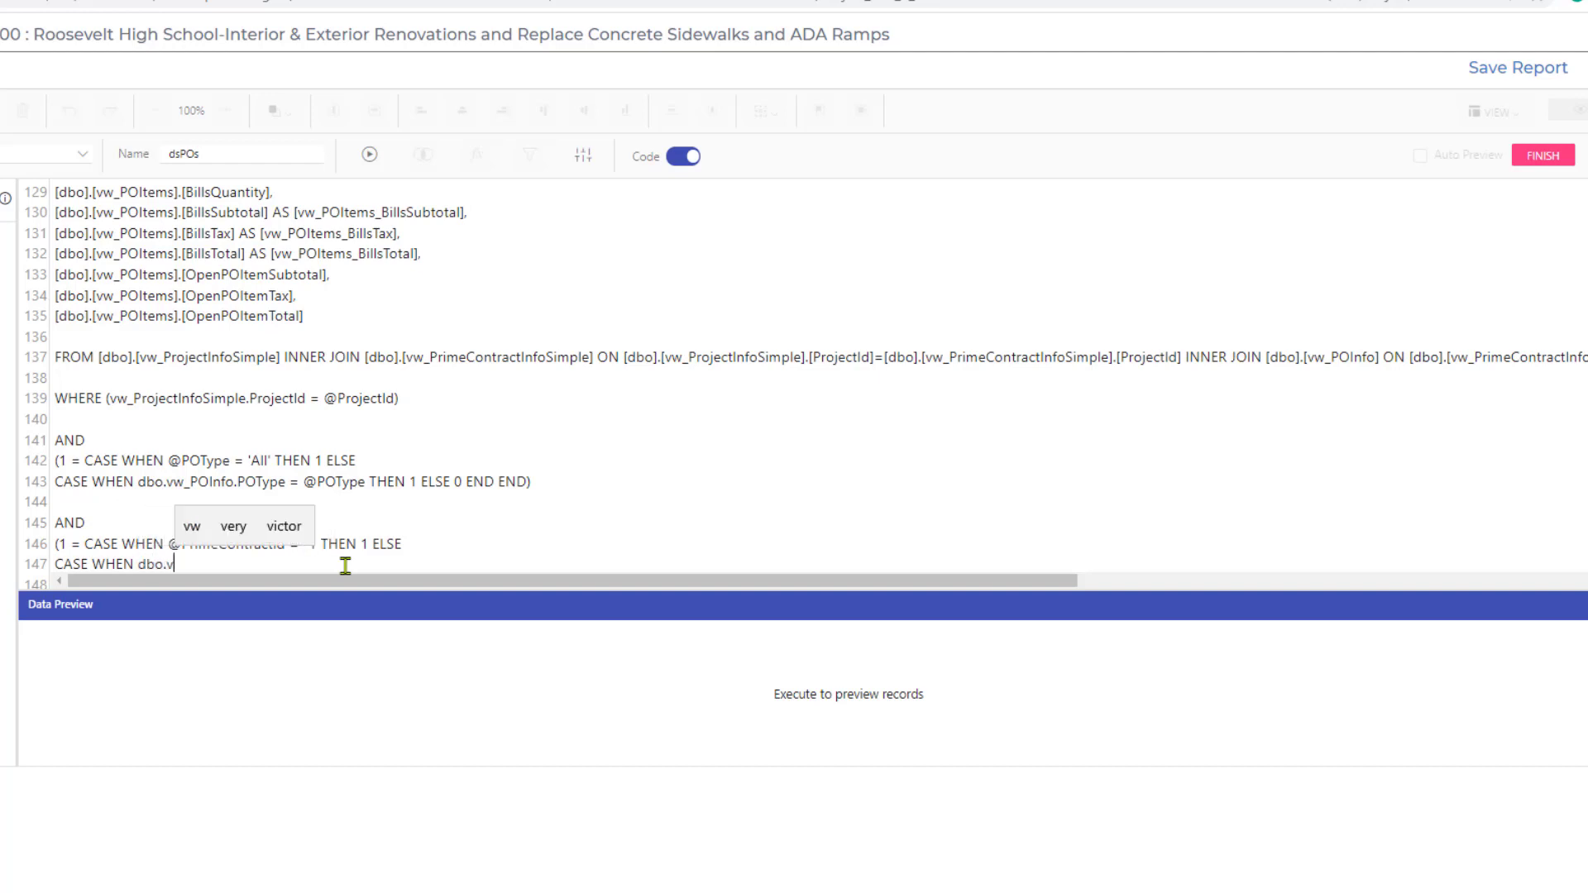
type("w_PrimeCo")
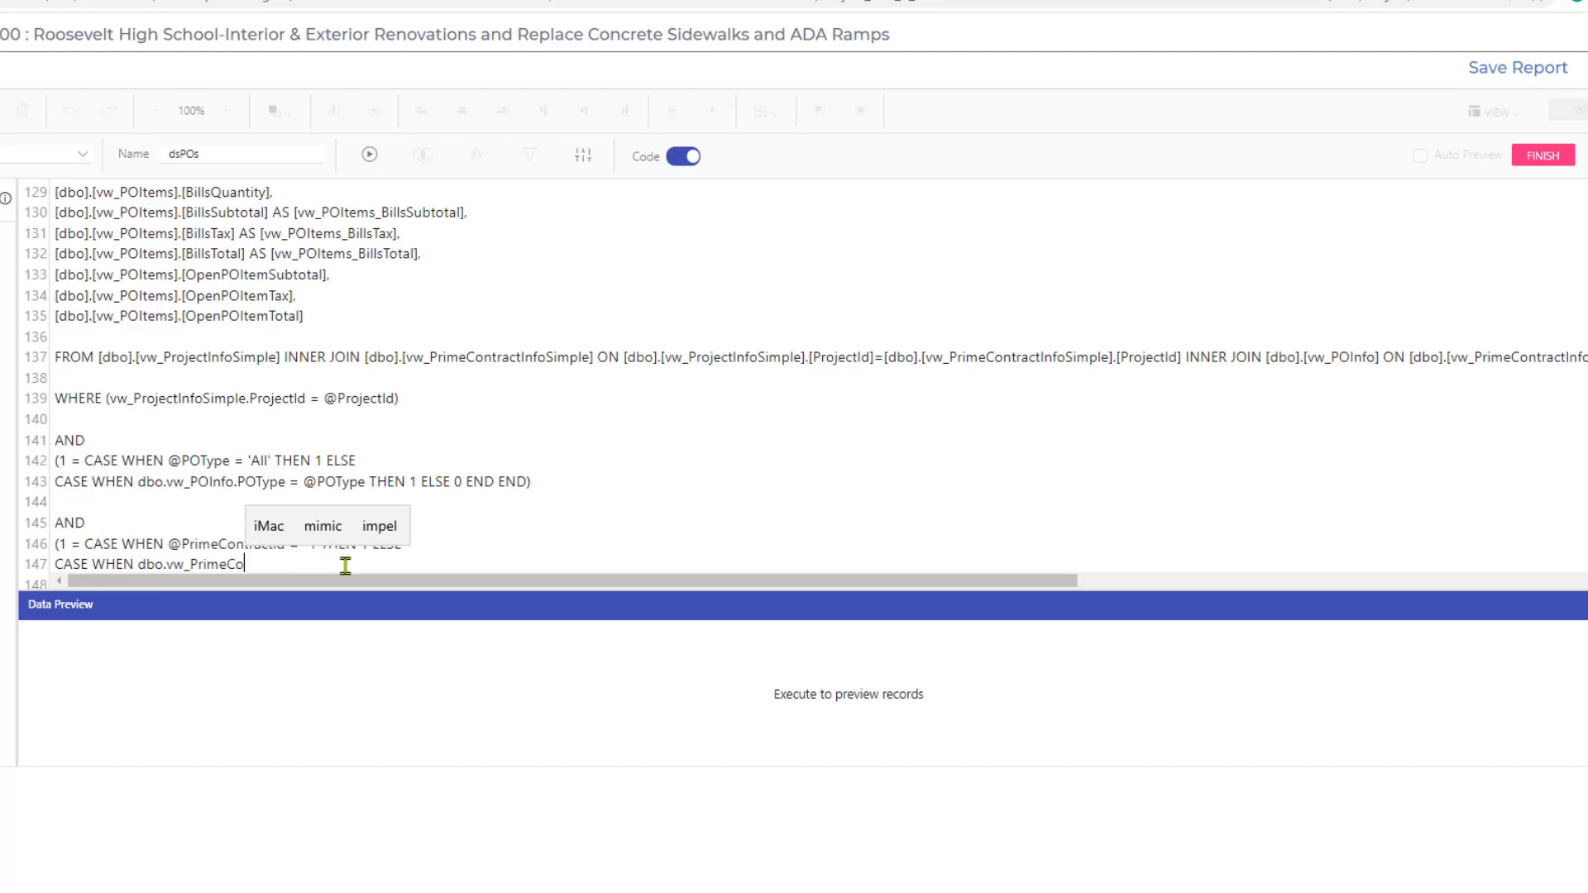
type("ntractInf")
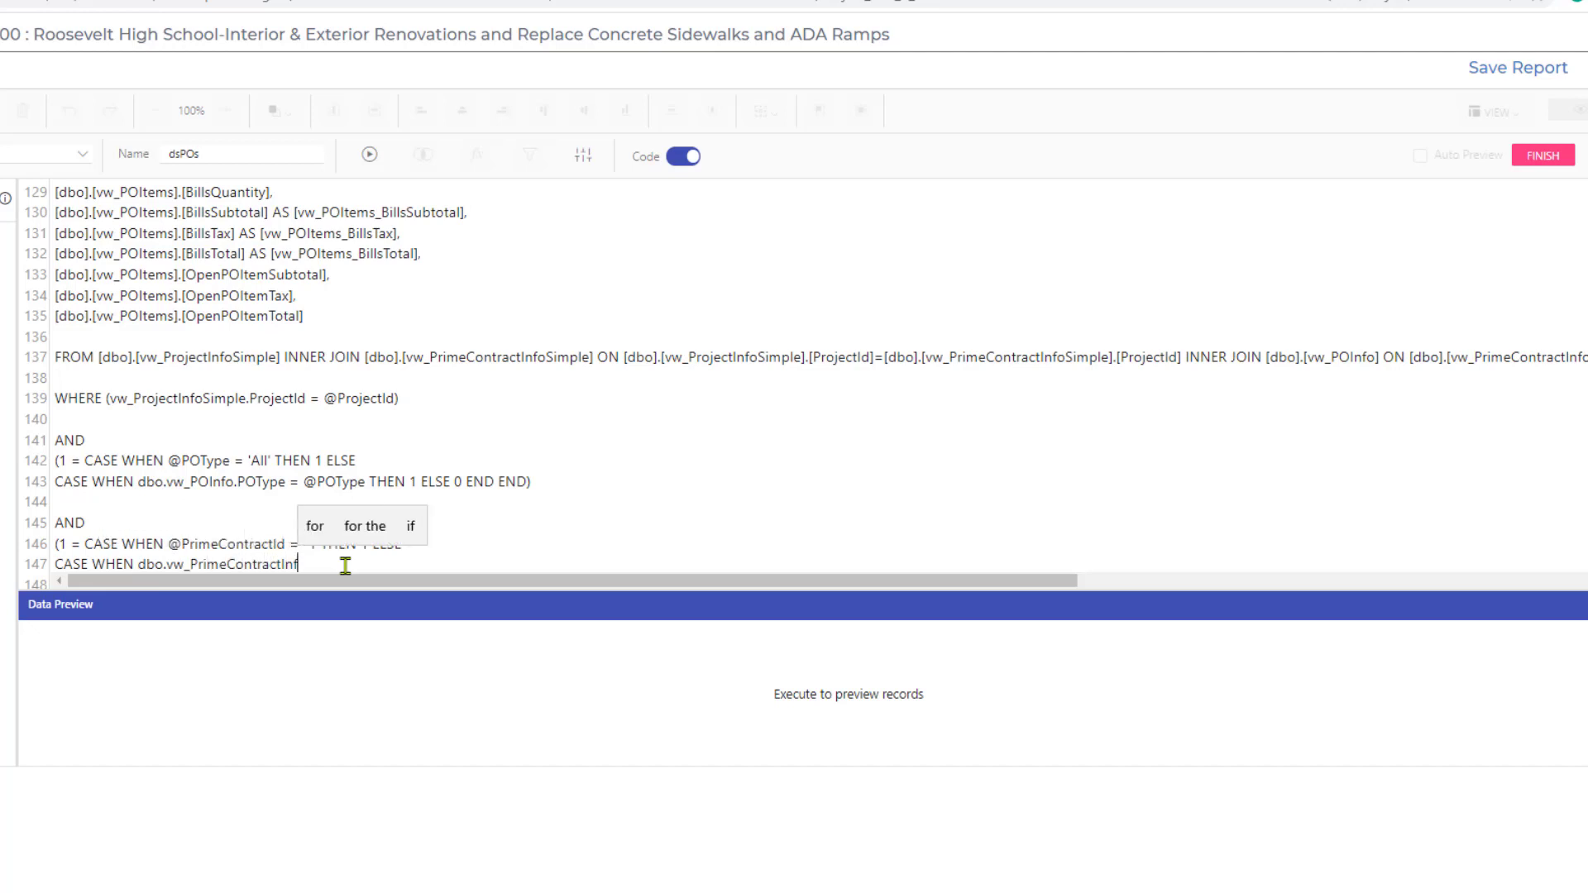
type("oSimp")
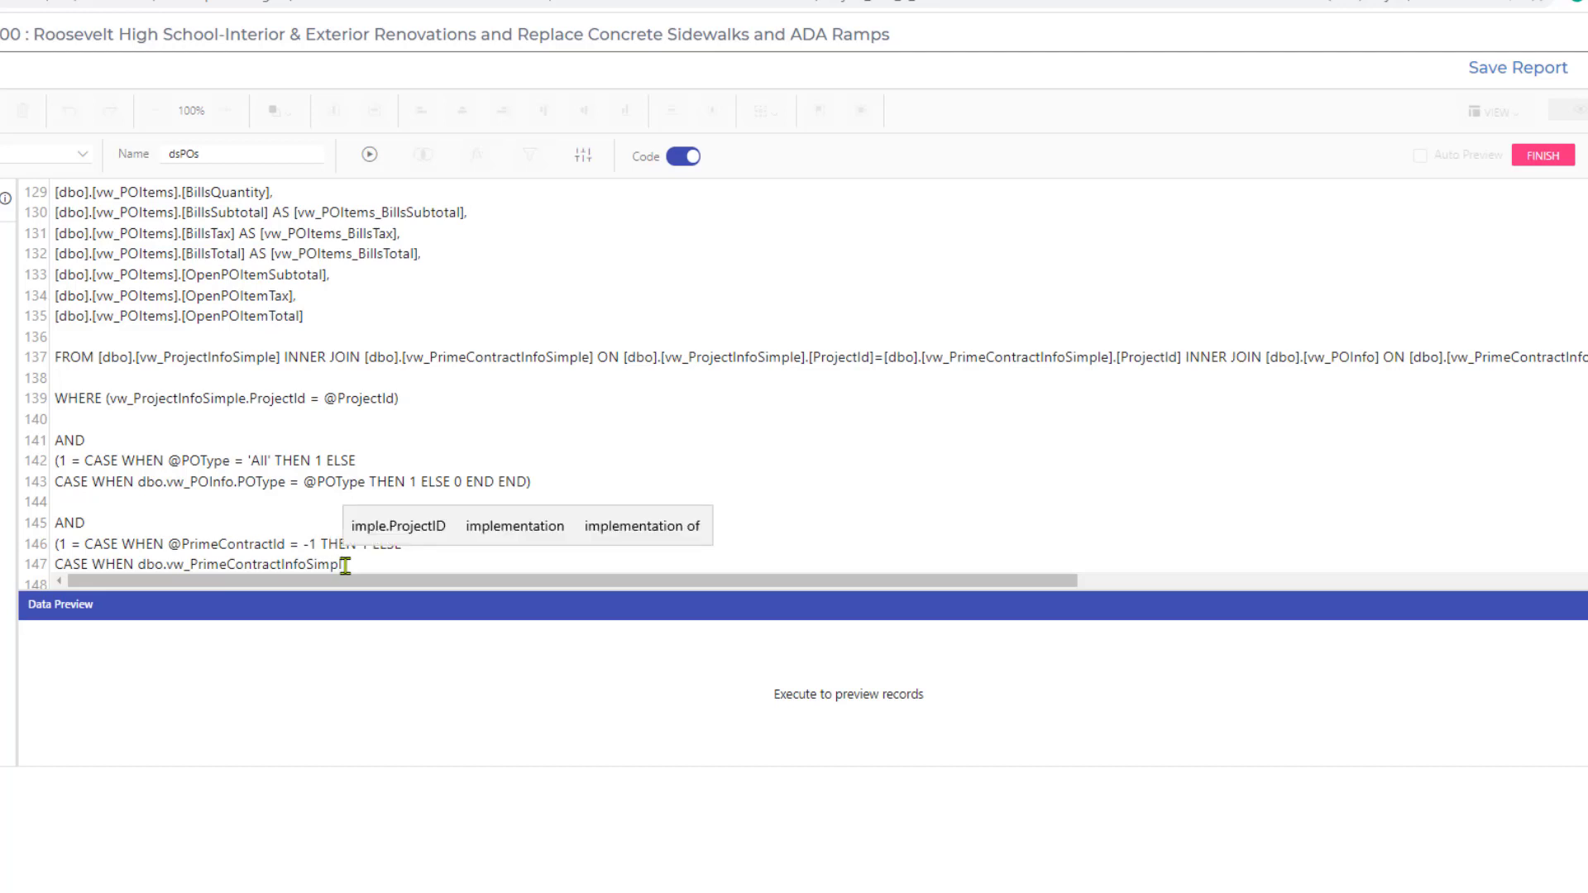
type("le")
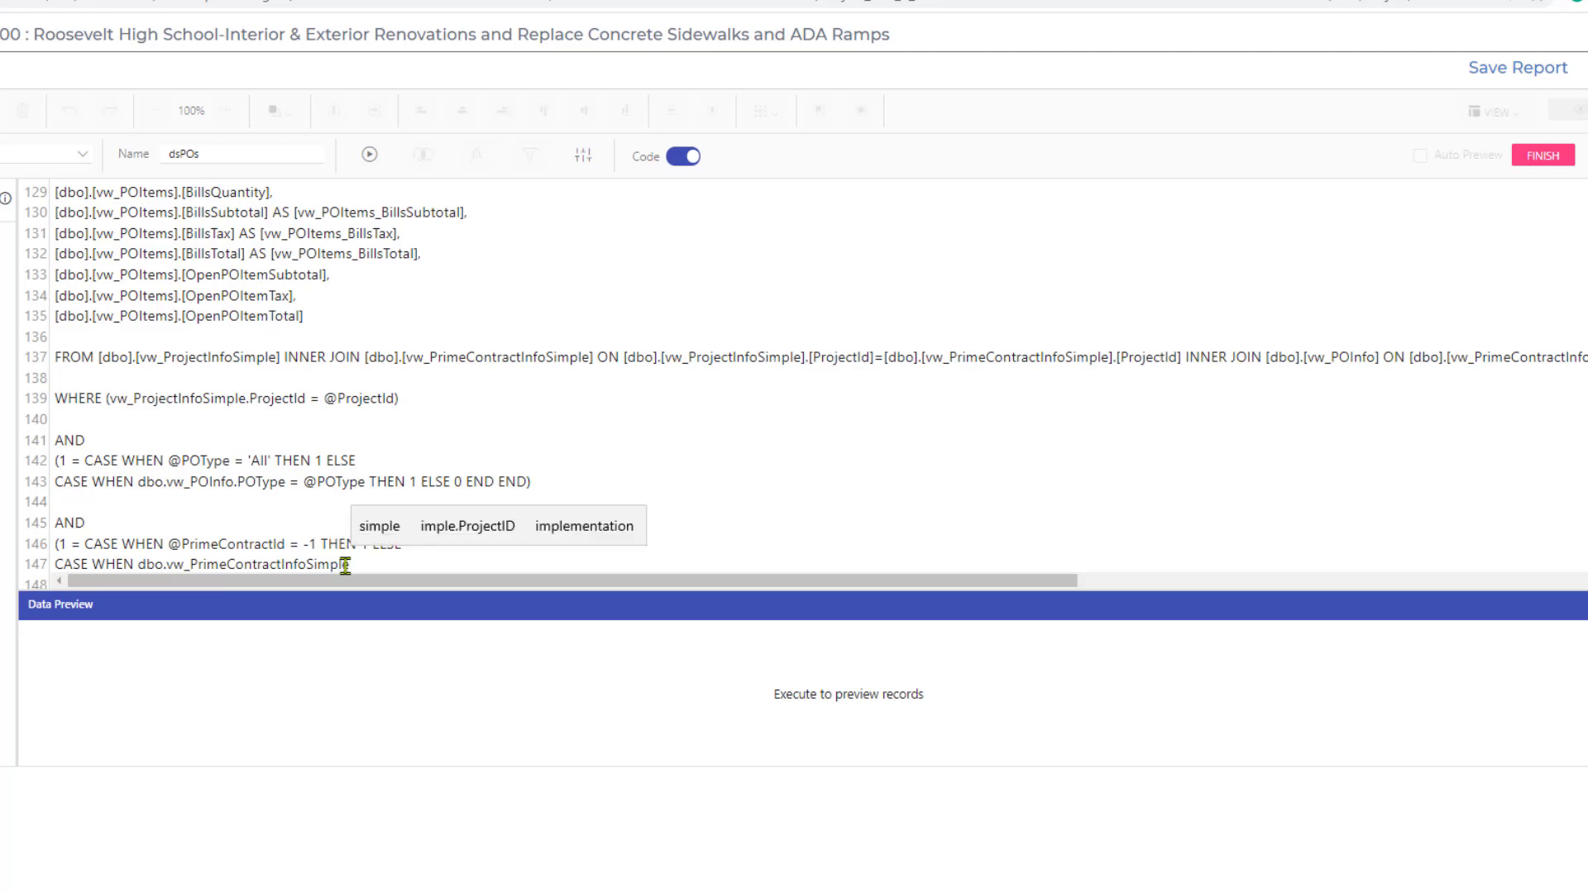
type(".Pr")
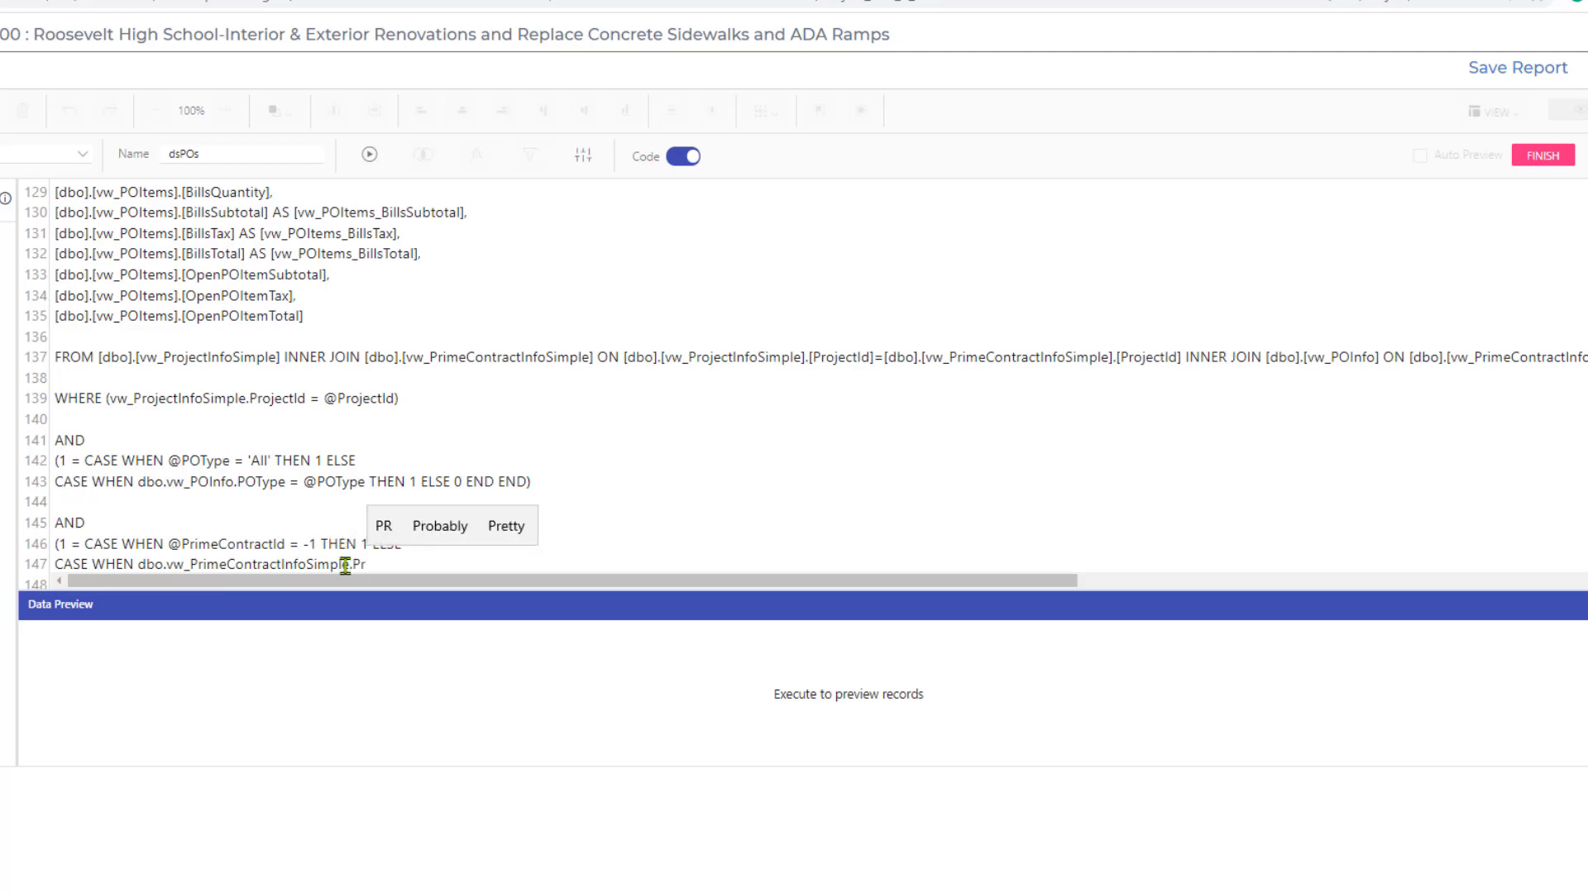
type("imeContract")
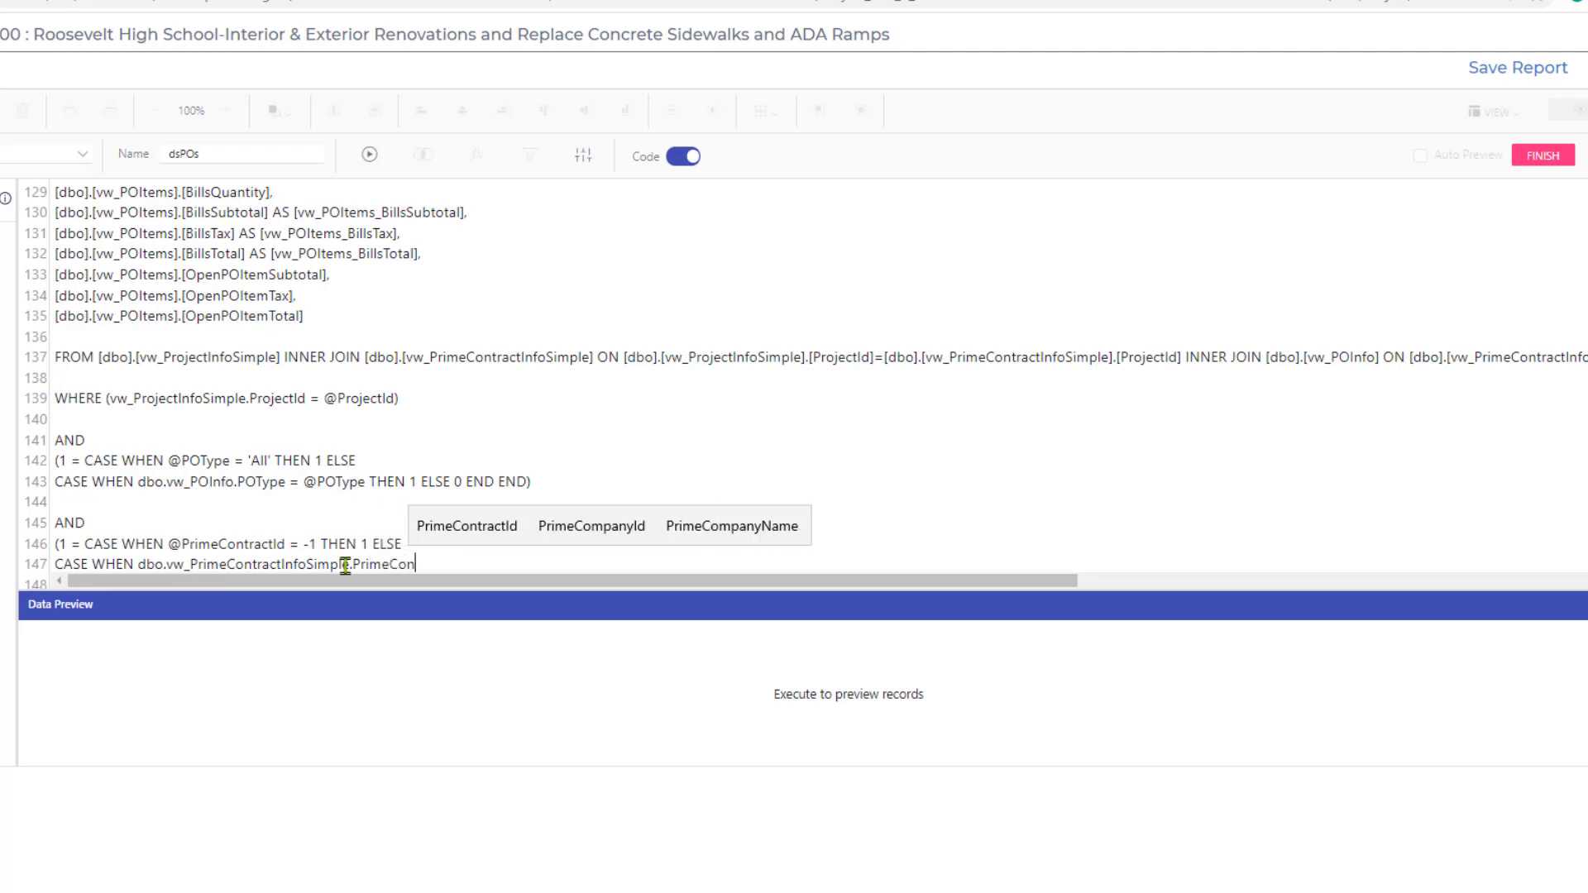
type("Id")
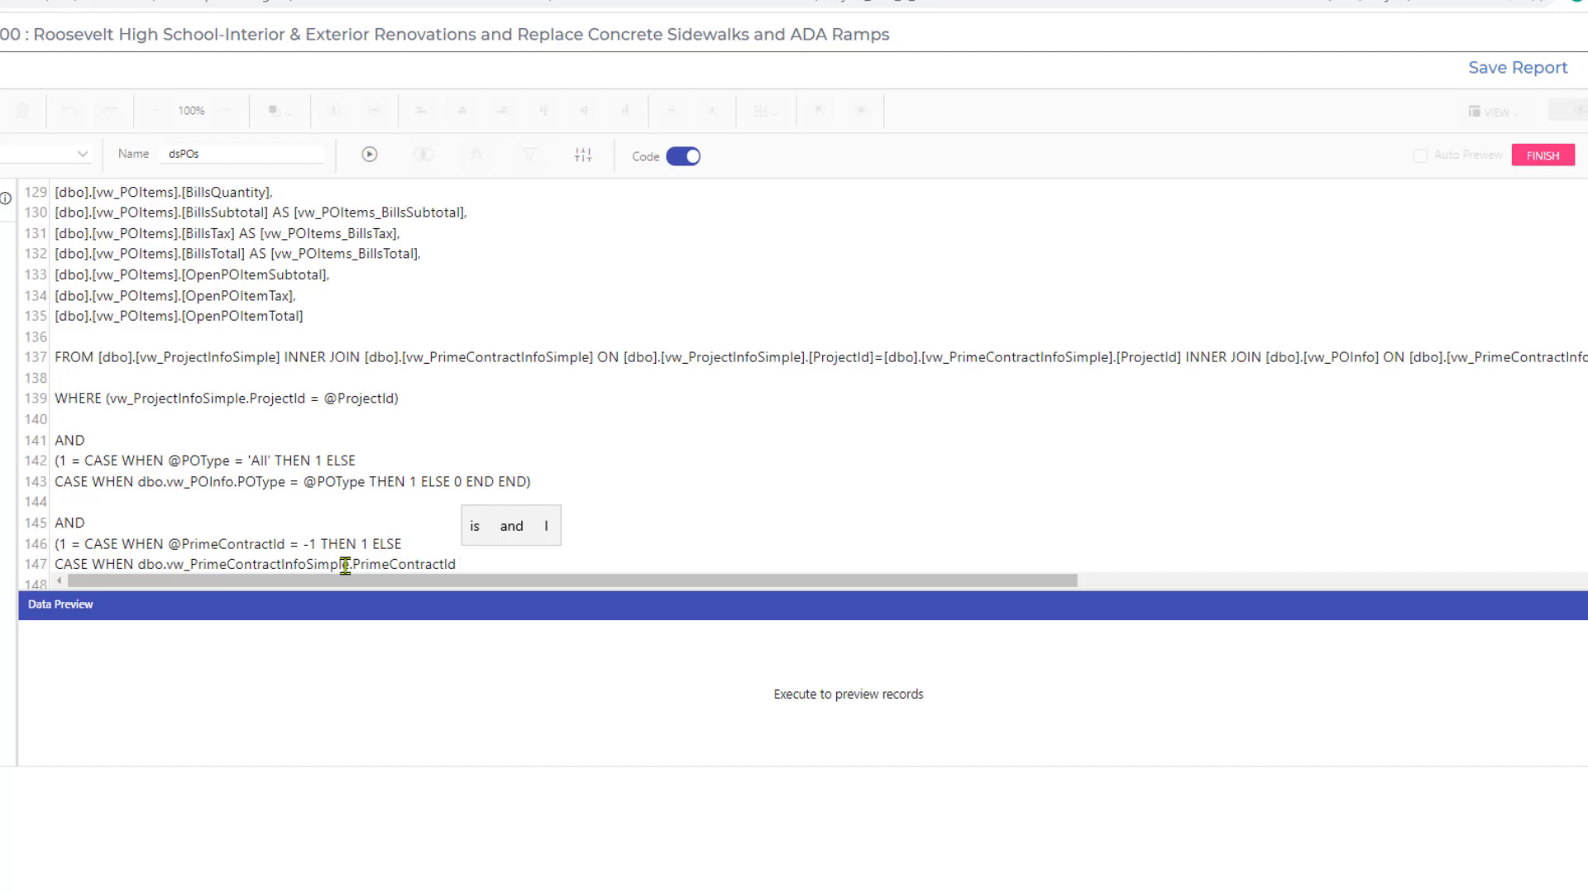
type(" = @")
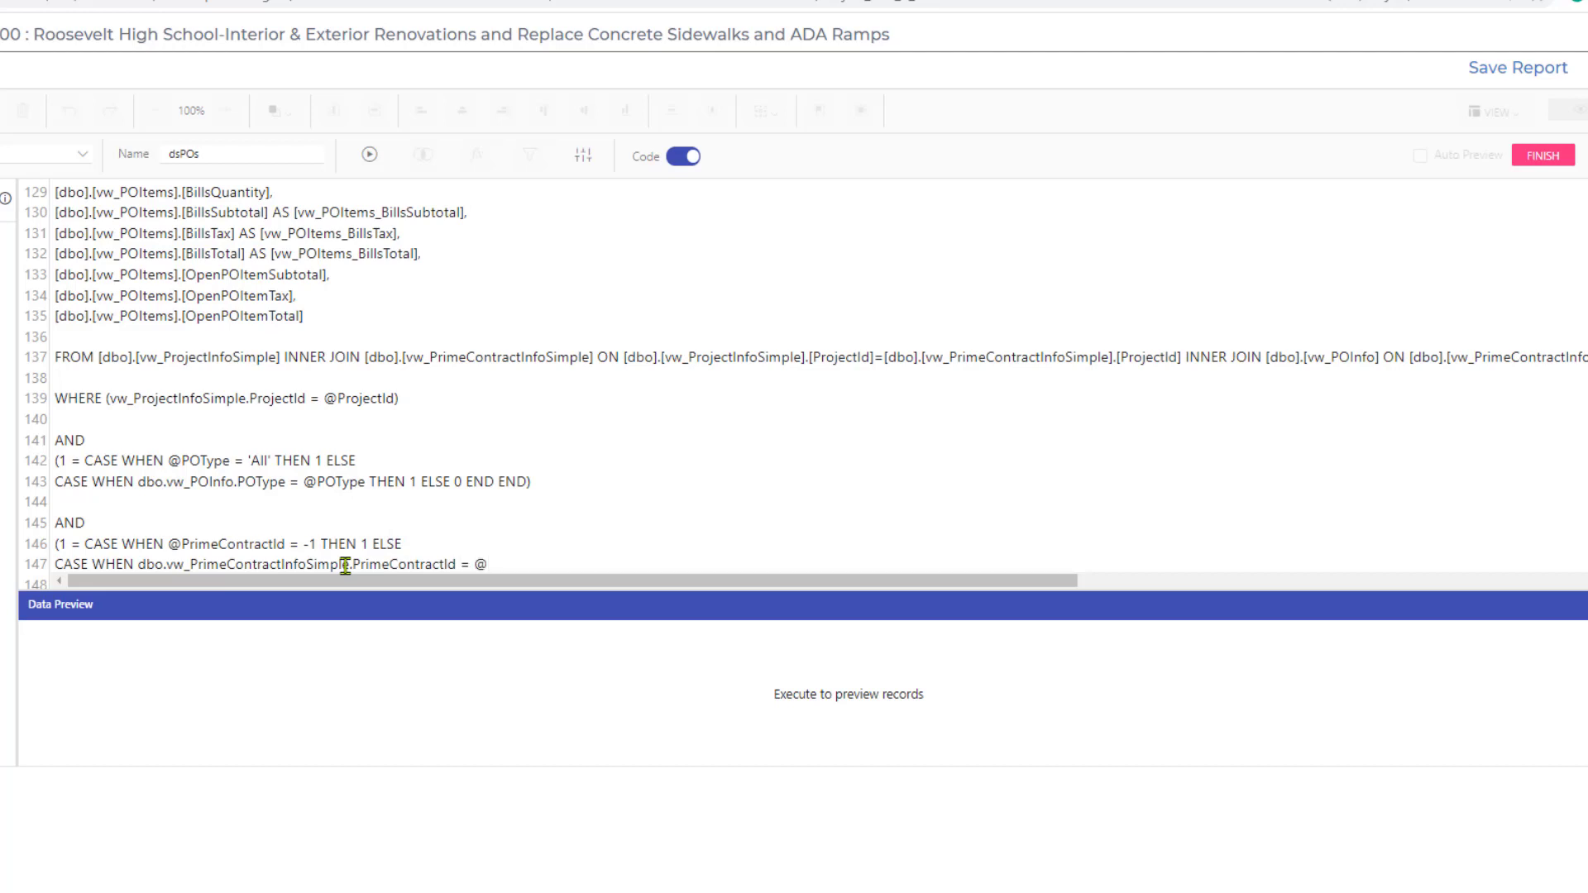
type("PrimeC")
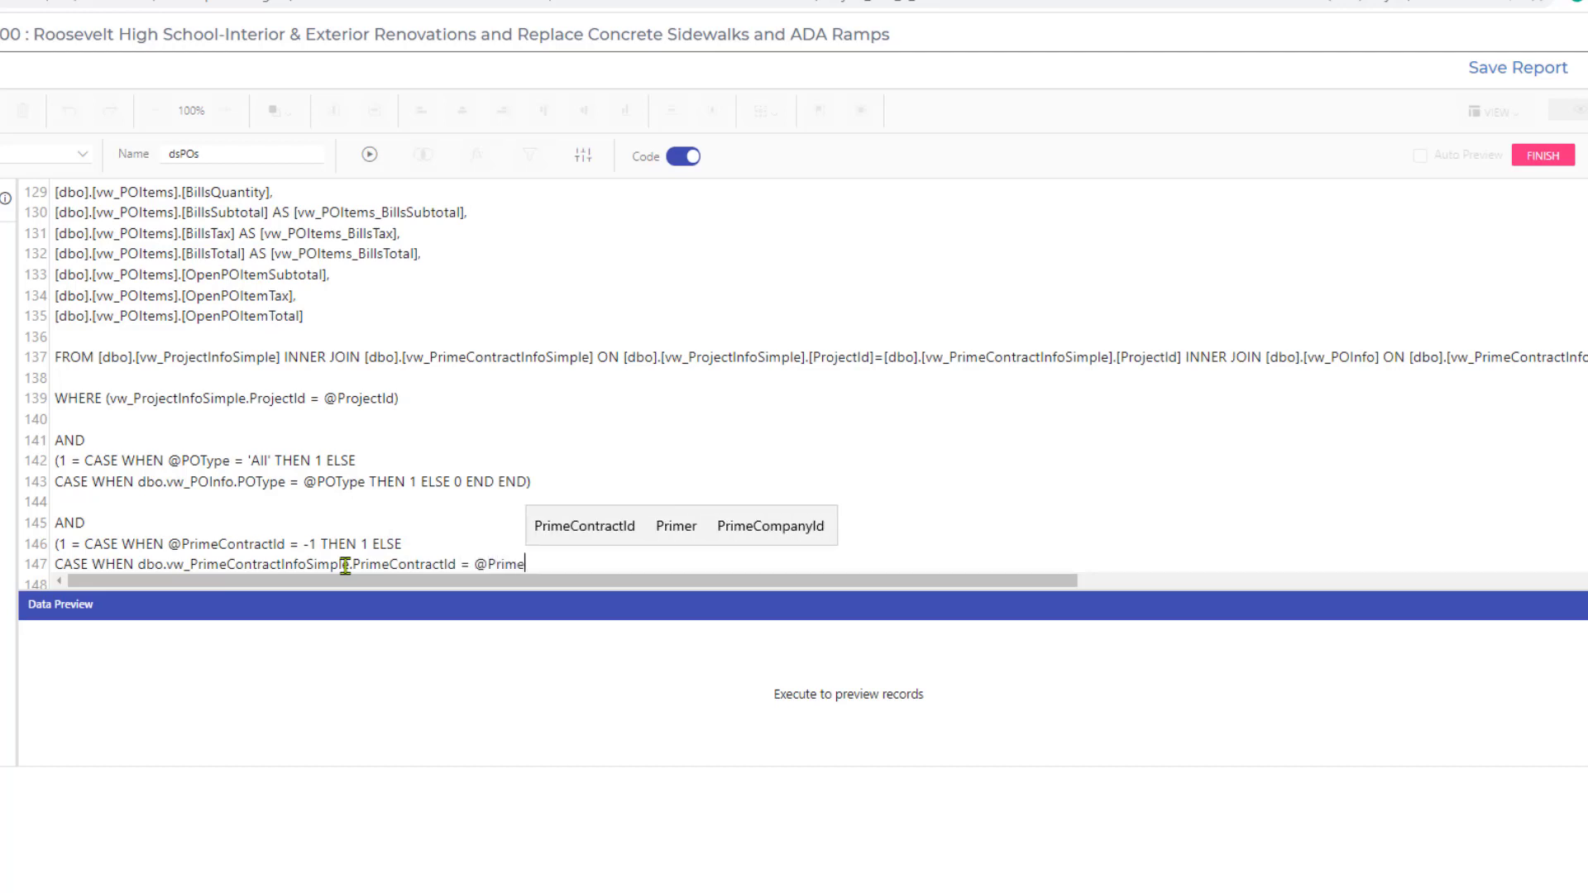
type("ontract")
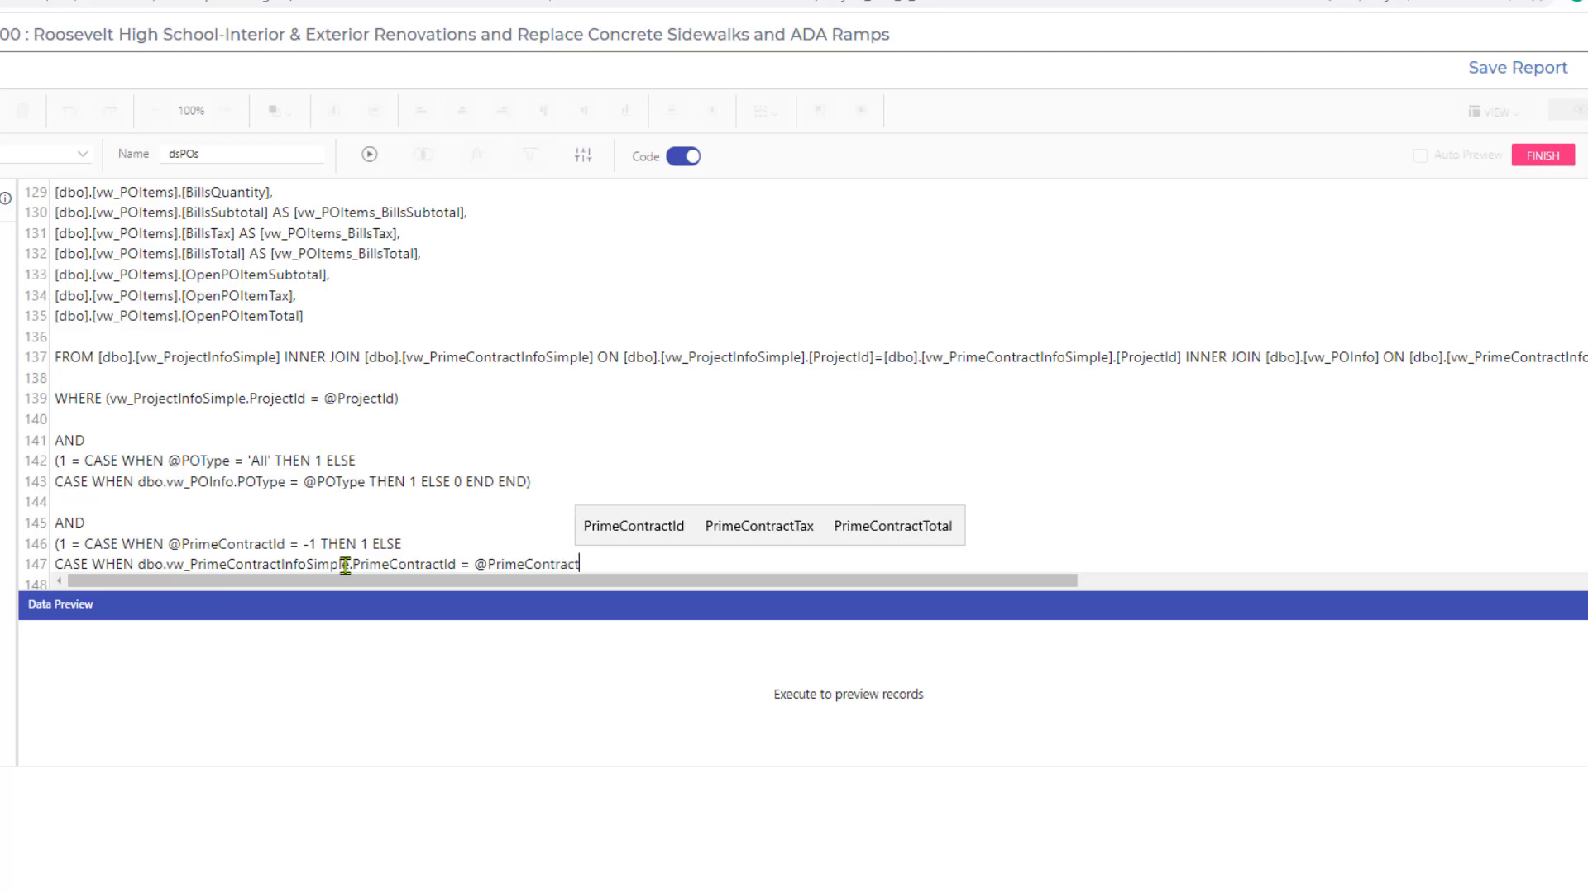
type("Id THEN 1 ELSE")
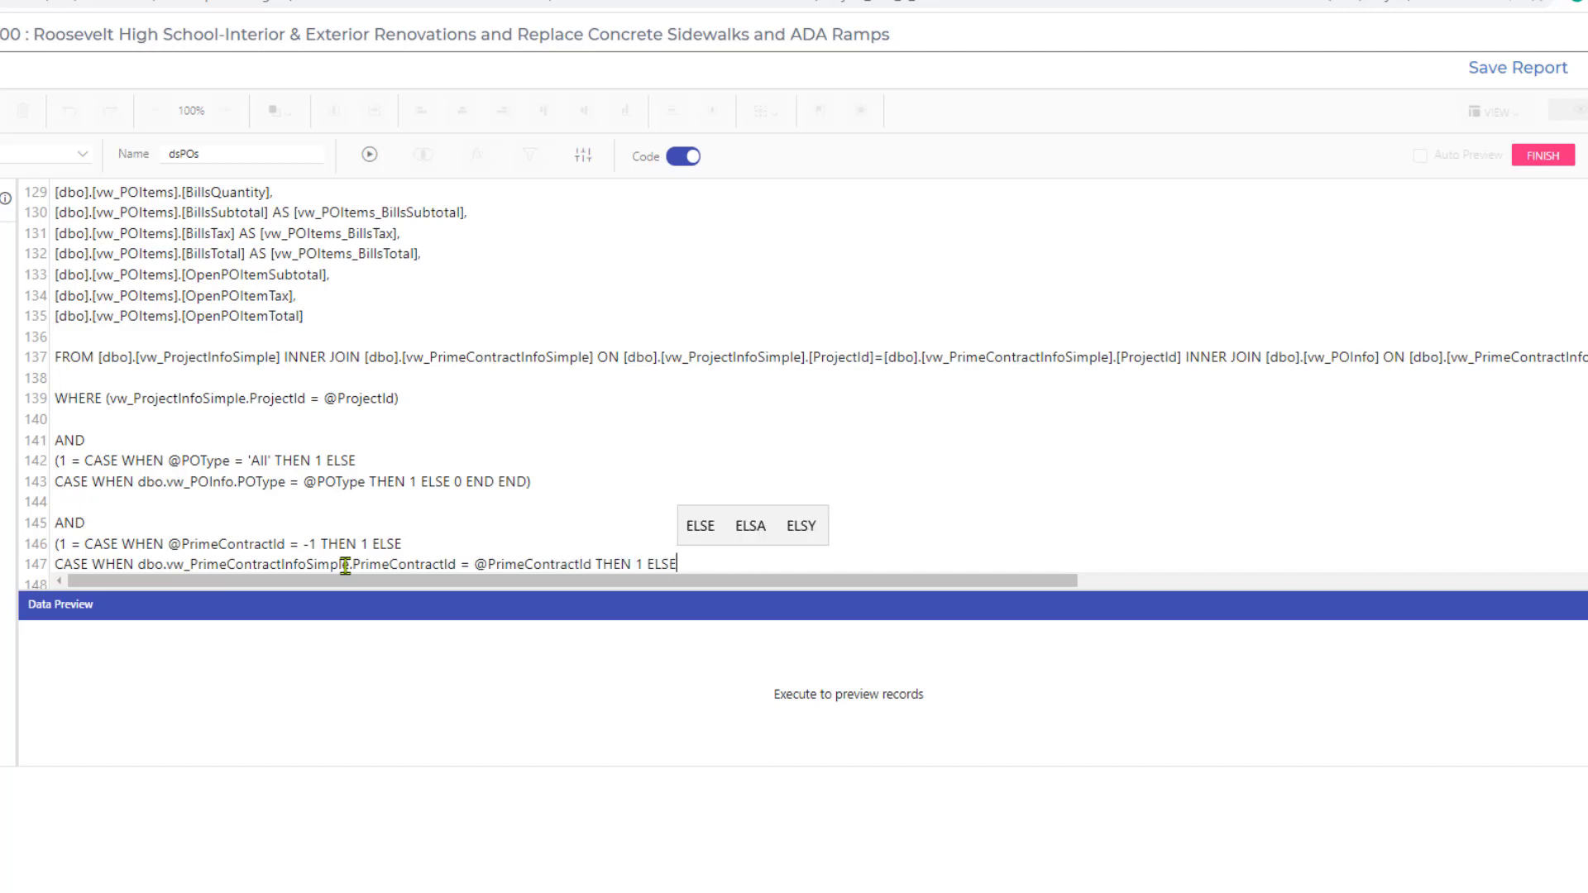
type(" 0 END END")
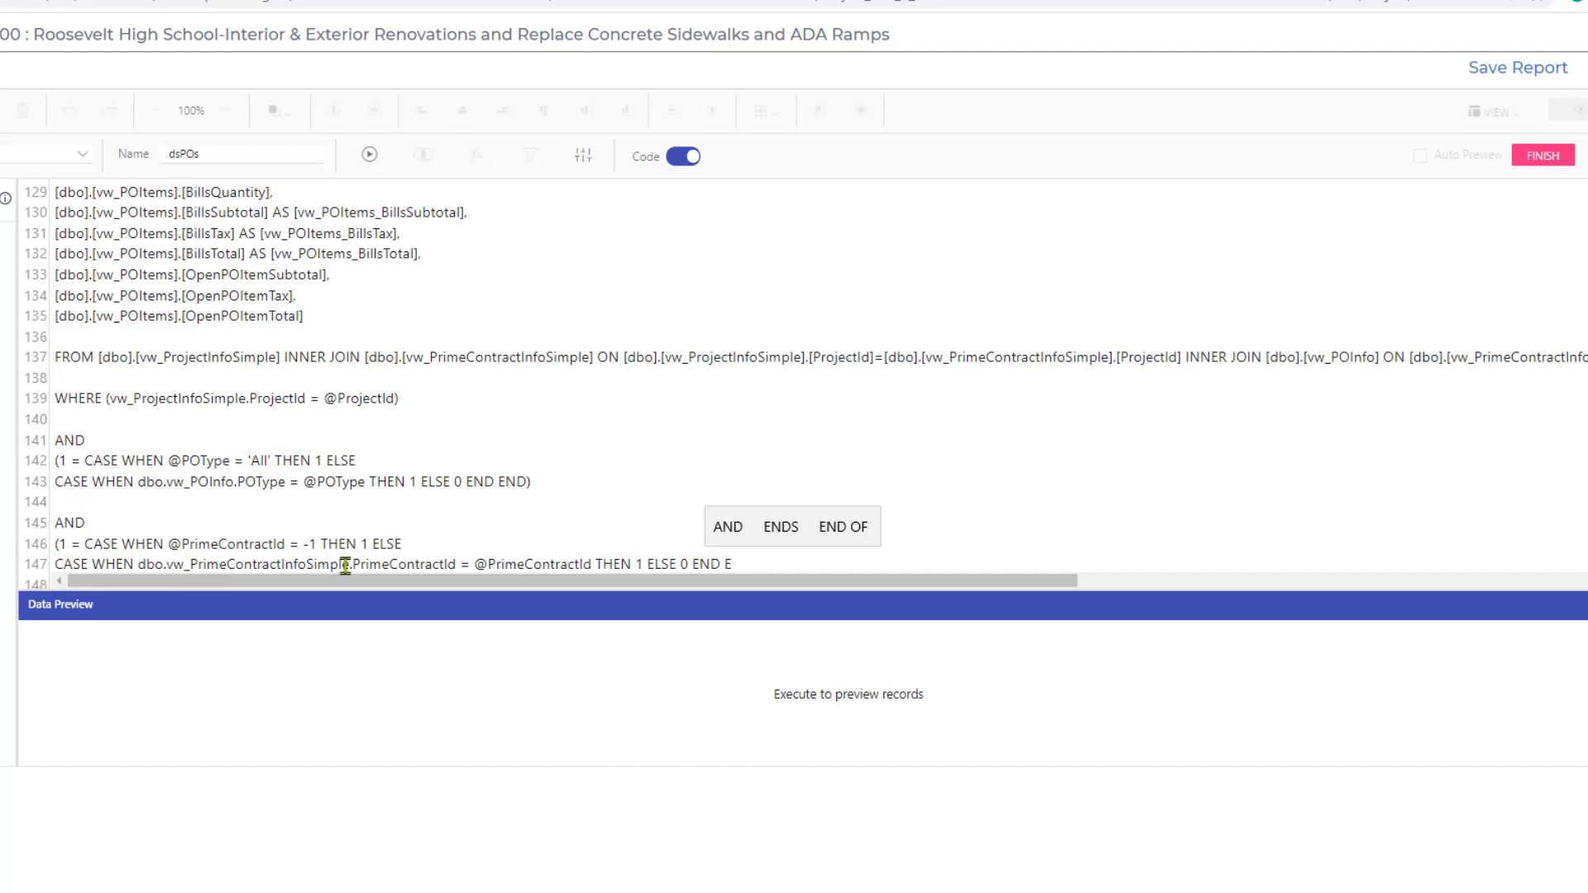
type(")")
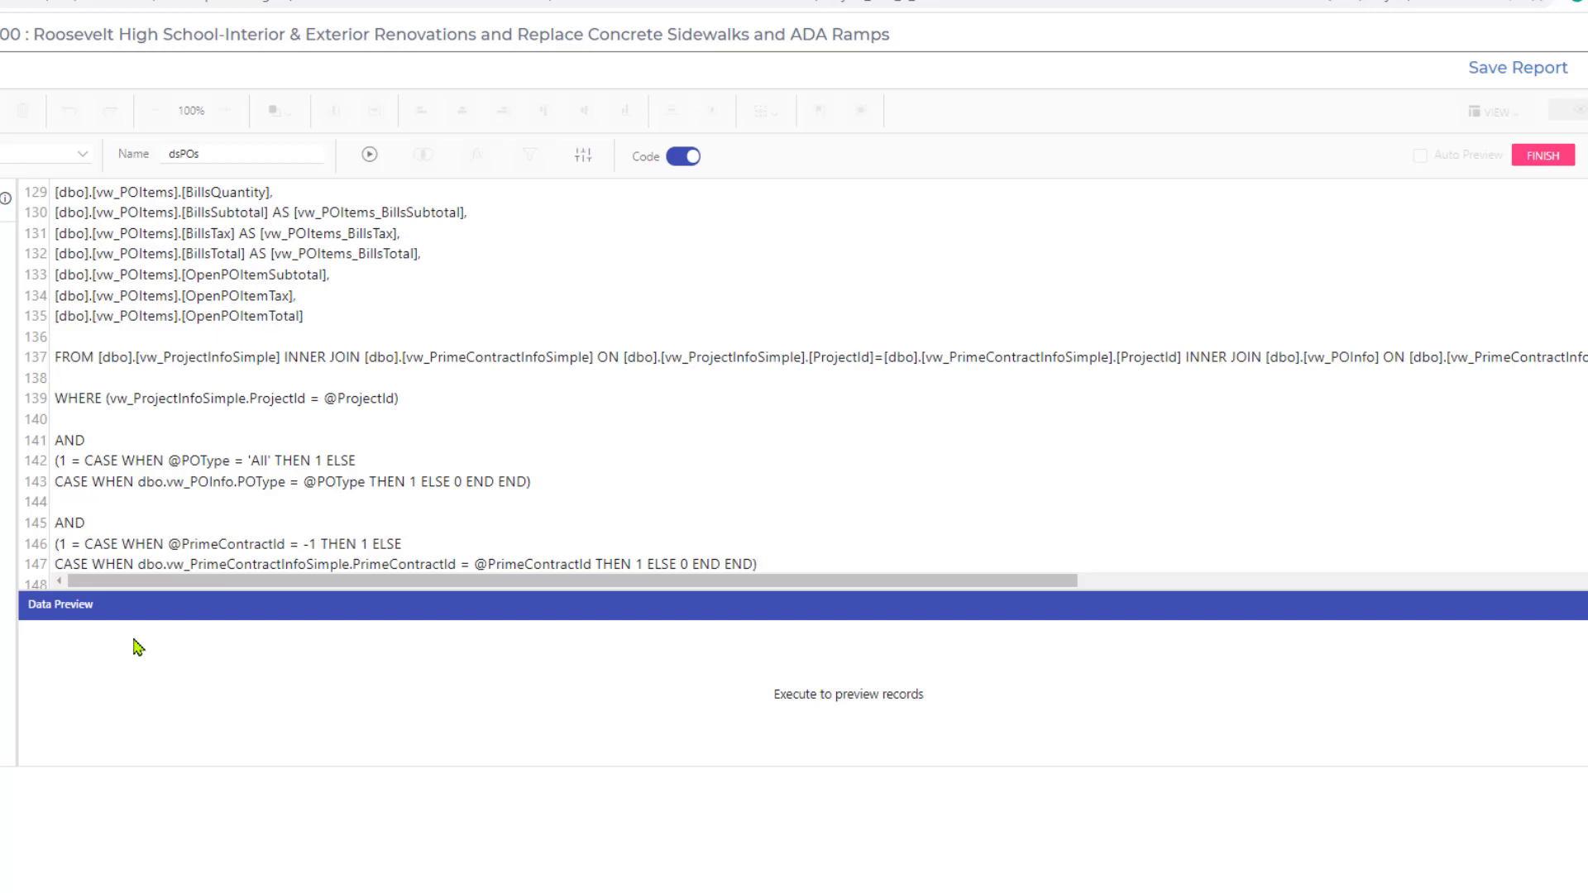
left_click(1543, 156)
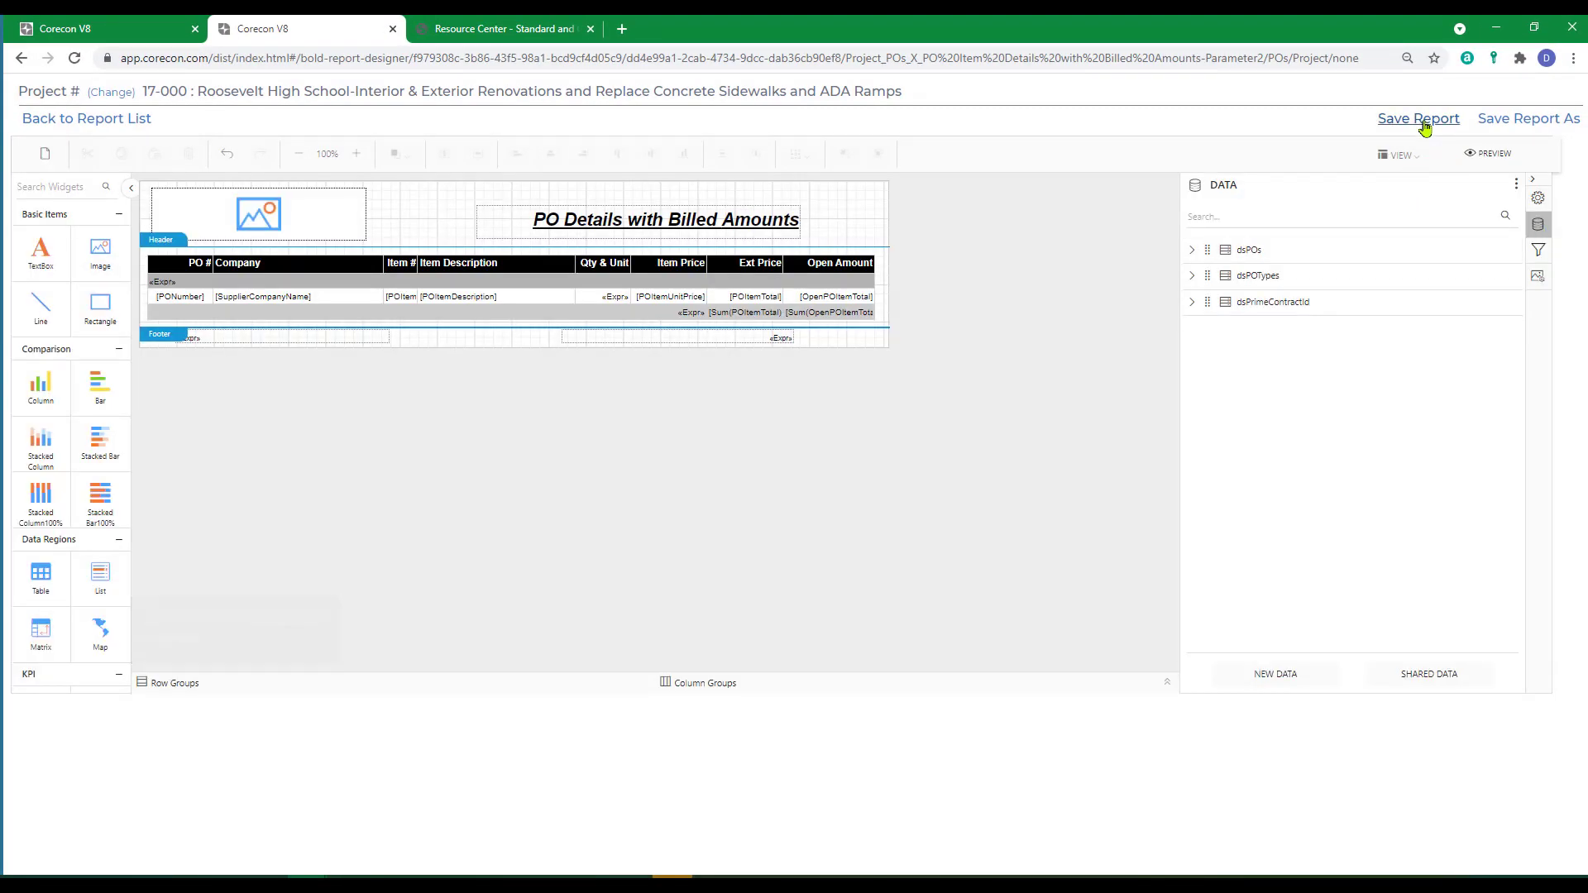
Save the report and open X_PO Item Details with Billed Amounts-Parameter2 from the custom PO log reports.
left_click(1425, 126)
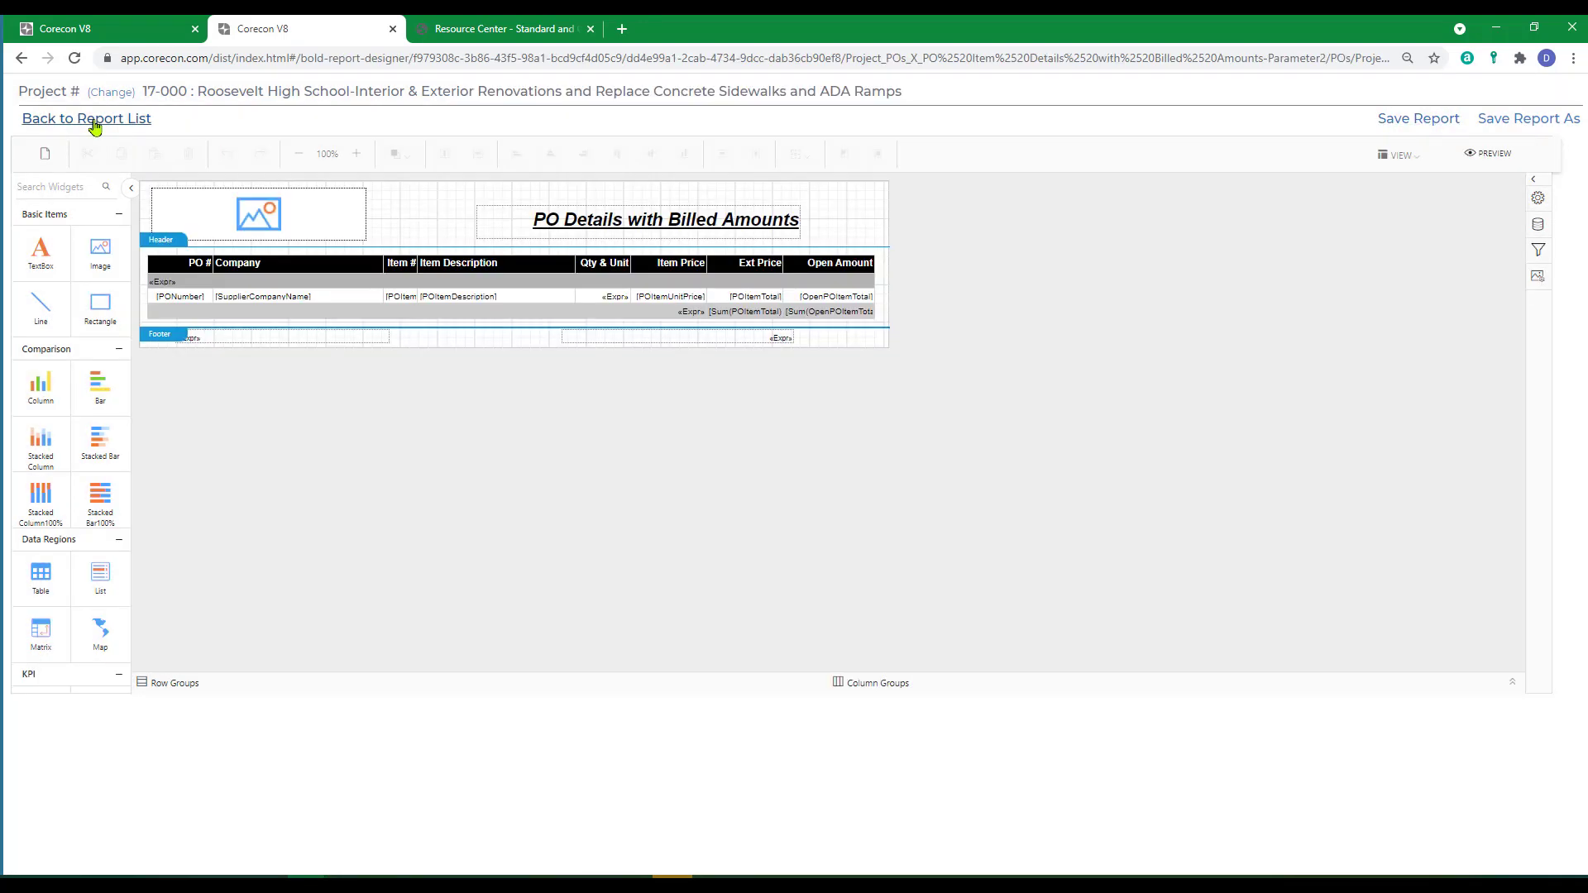
left_click(93, 121)
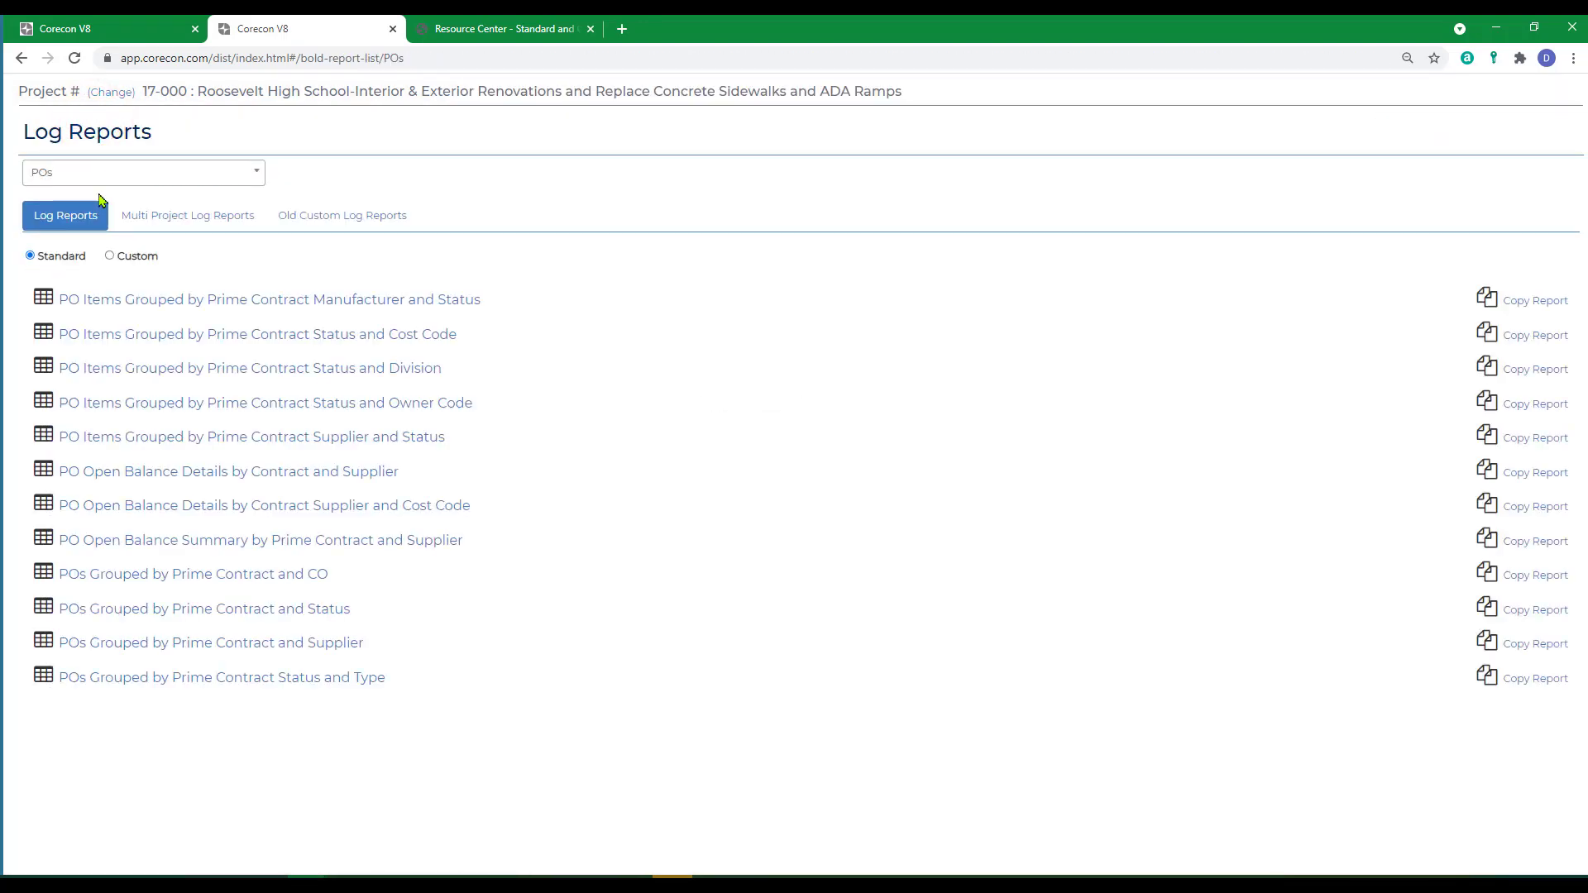
left_click(108, 256)
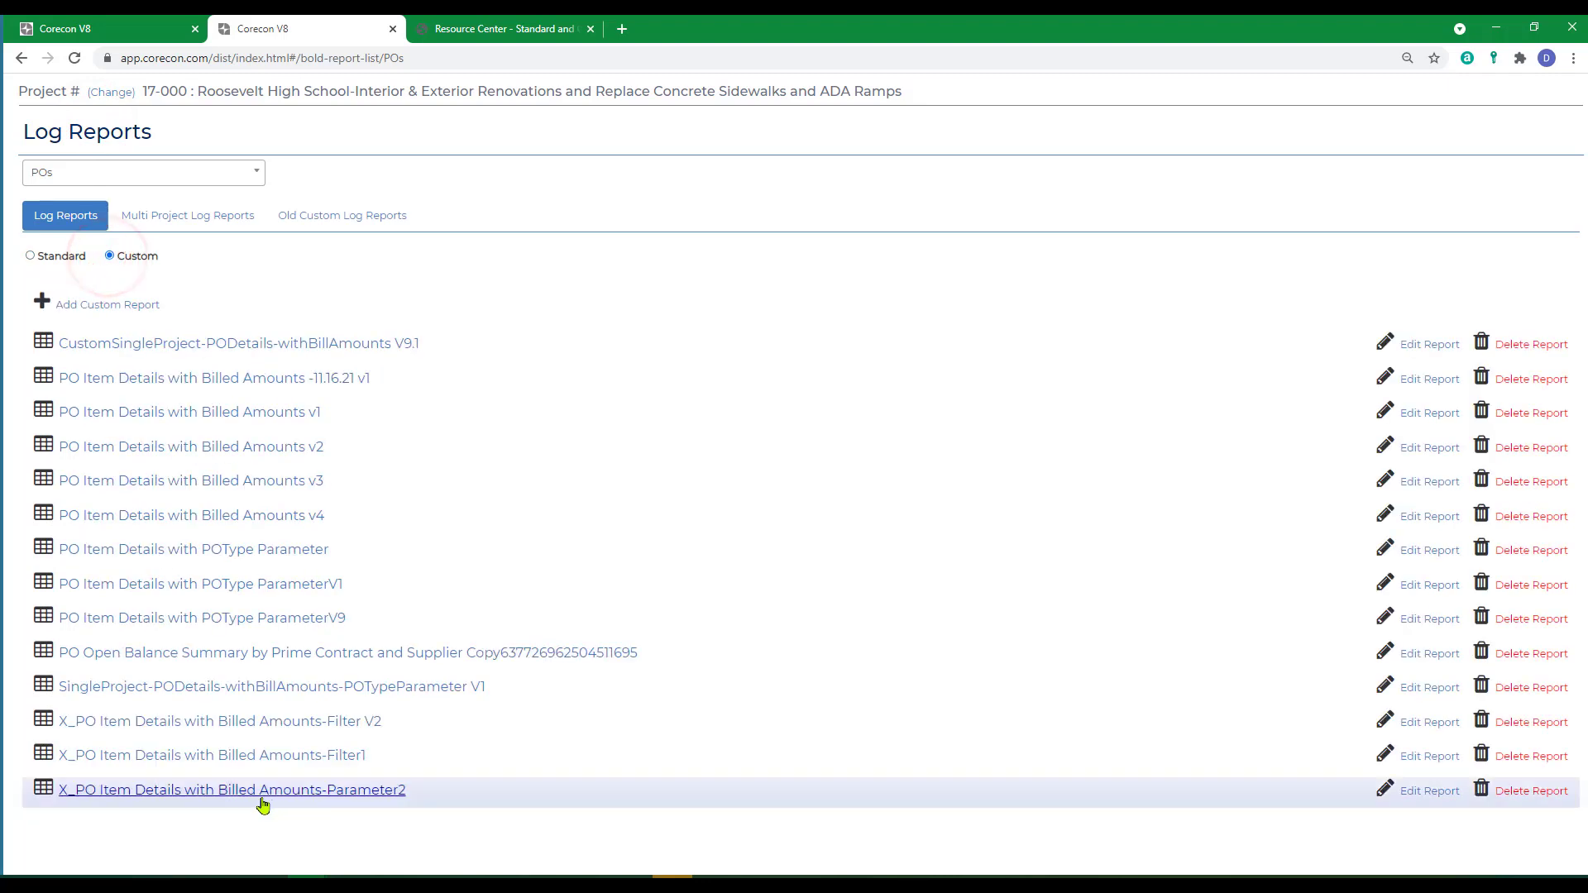
left_click(262, 792)
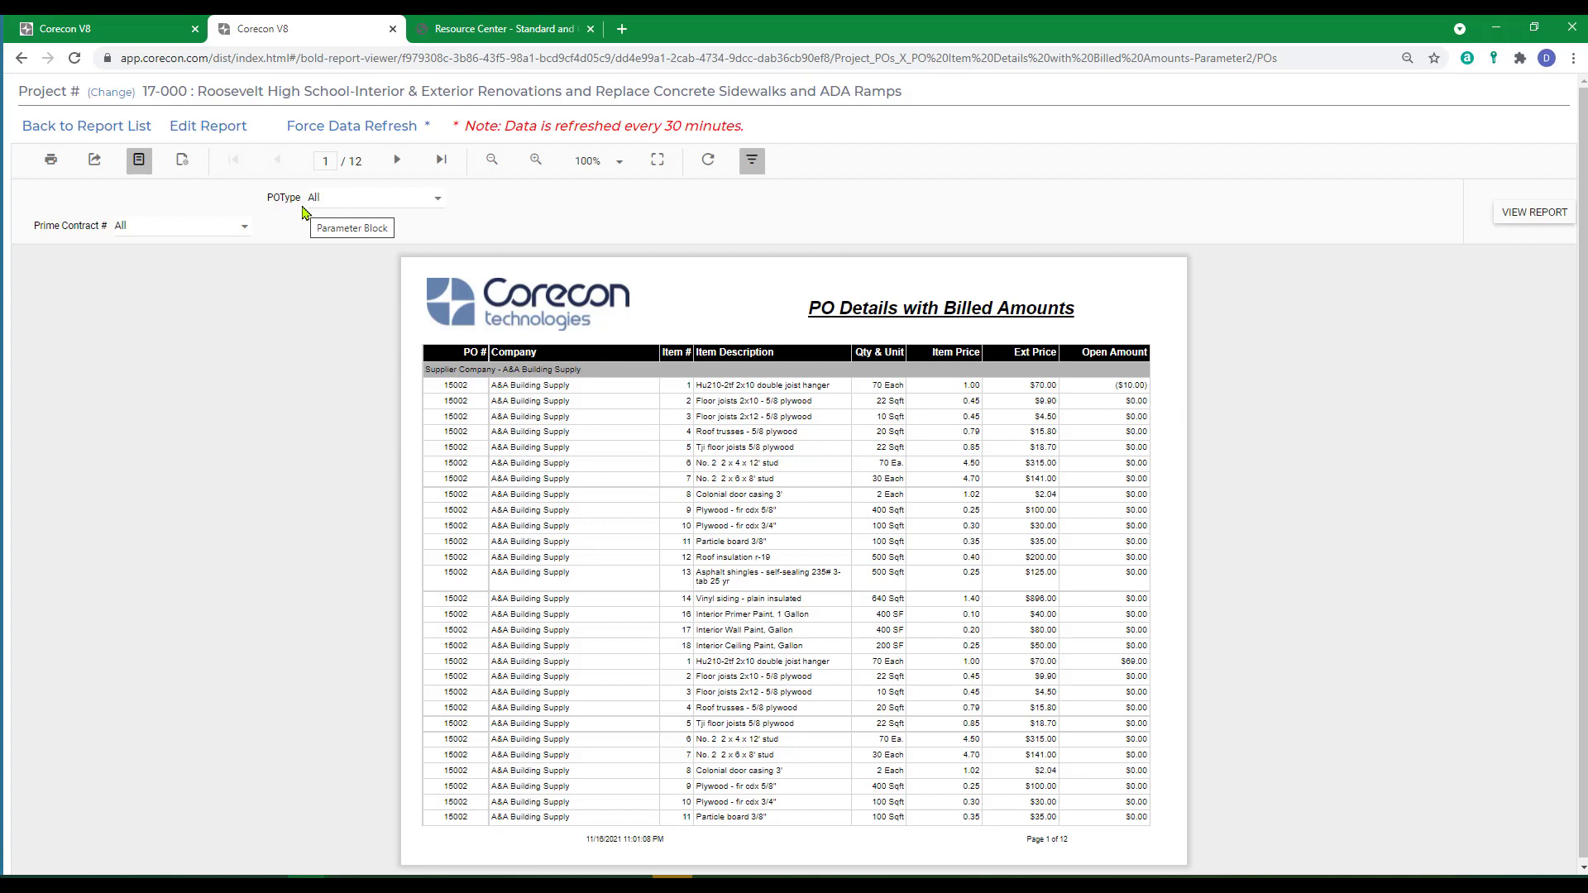
Examine the choices offered by the report's POType and Prime Contract # parameters.
left_click(437, 201)
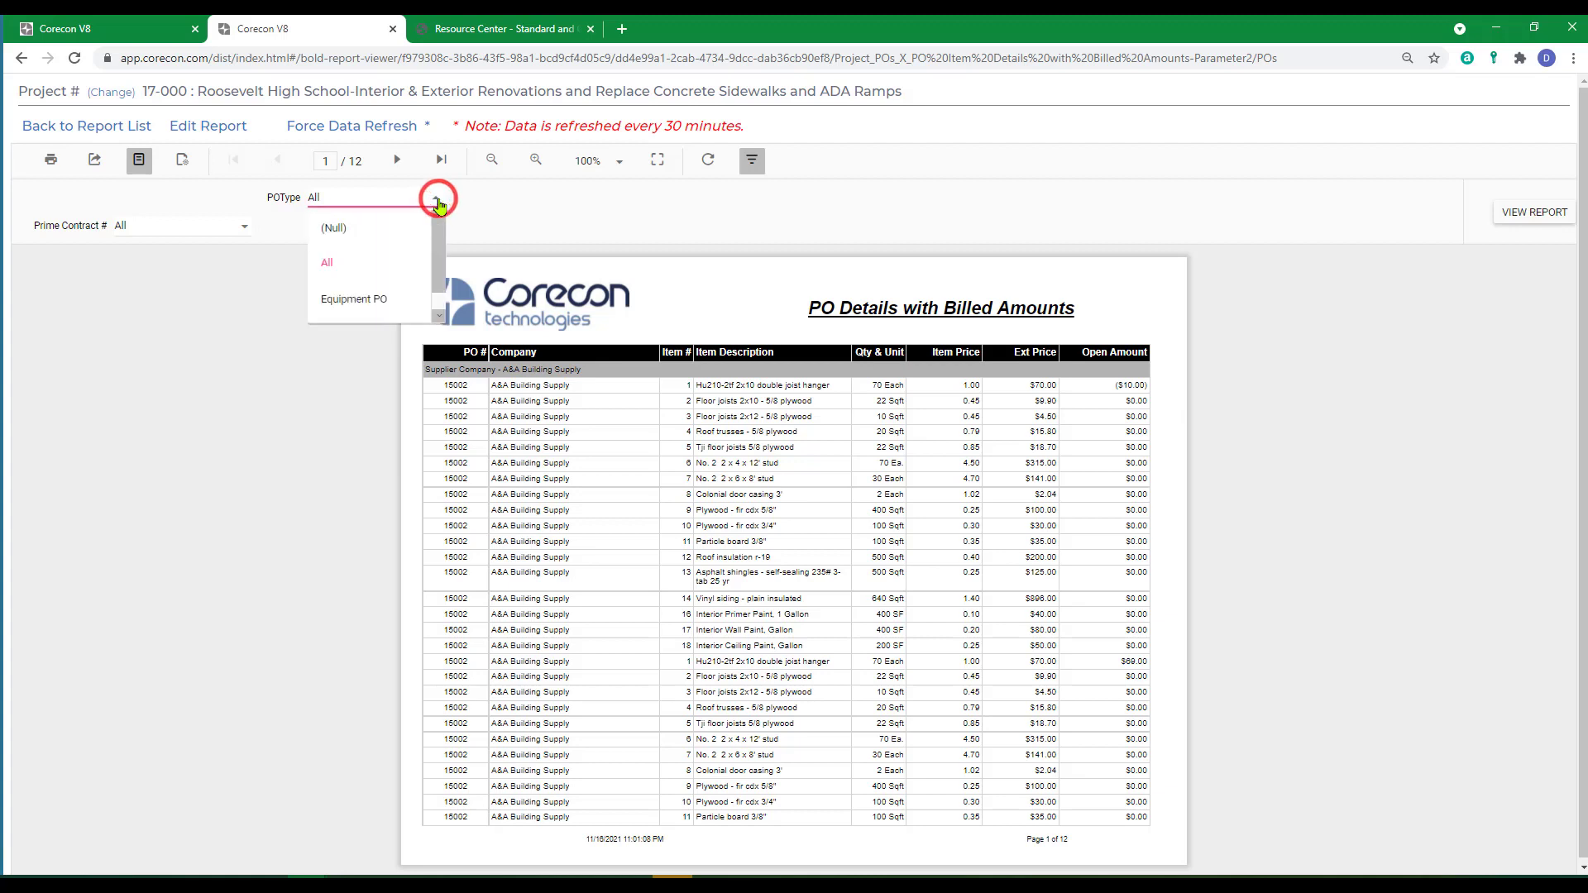
left_click(438, 202)
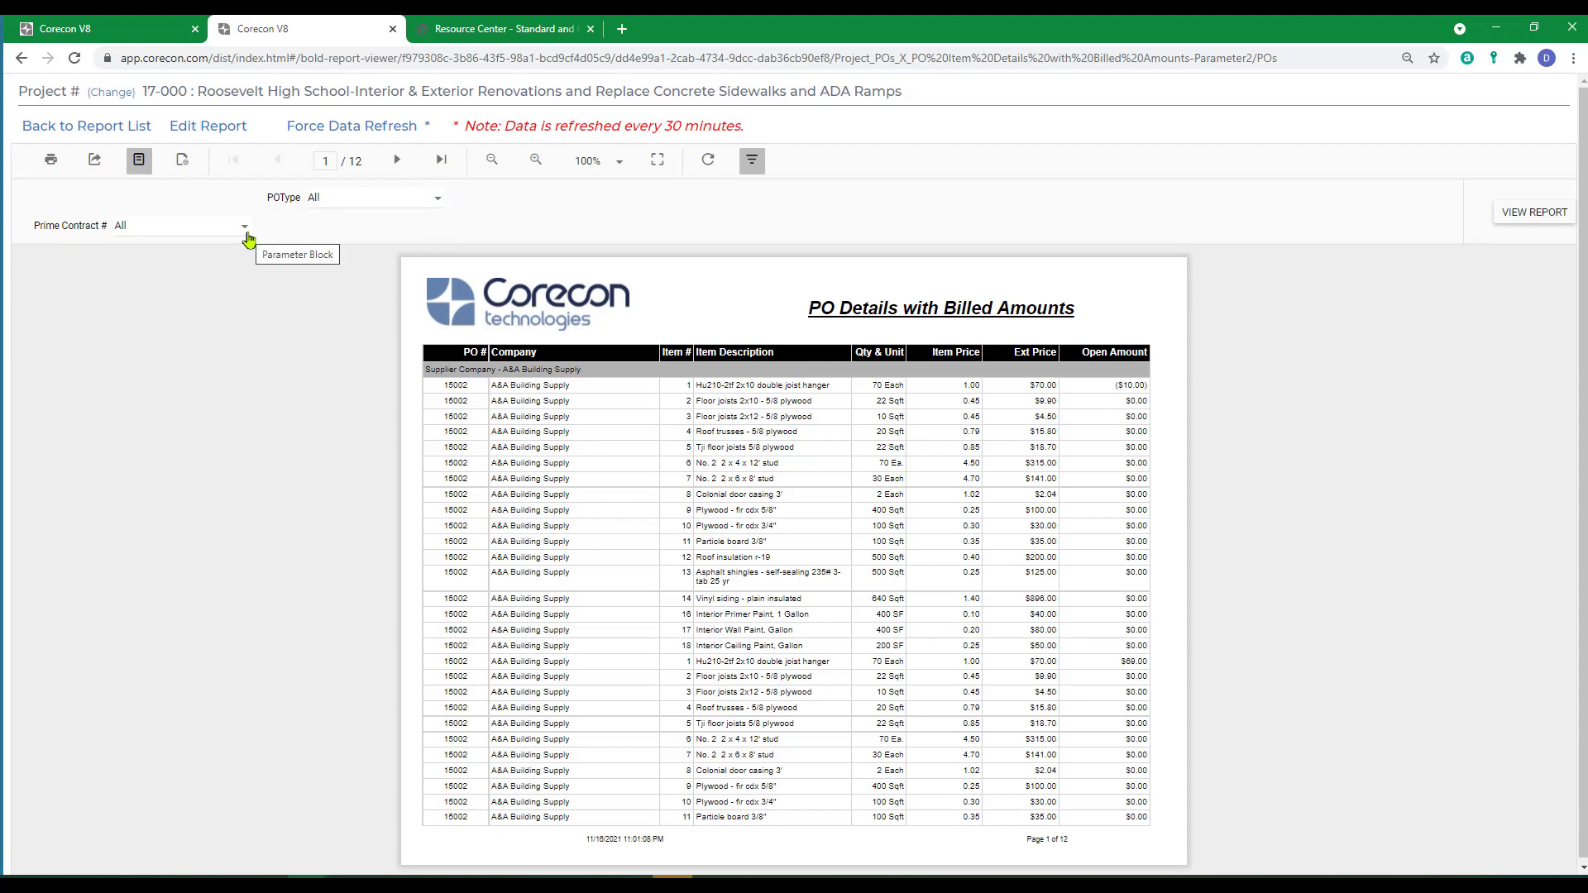
left_click(245, 233)
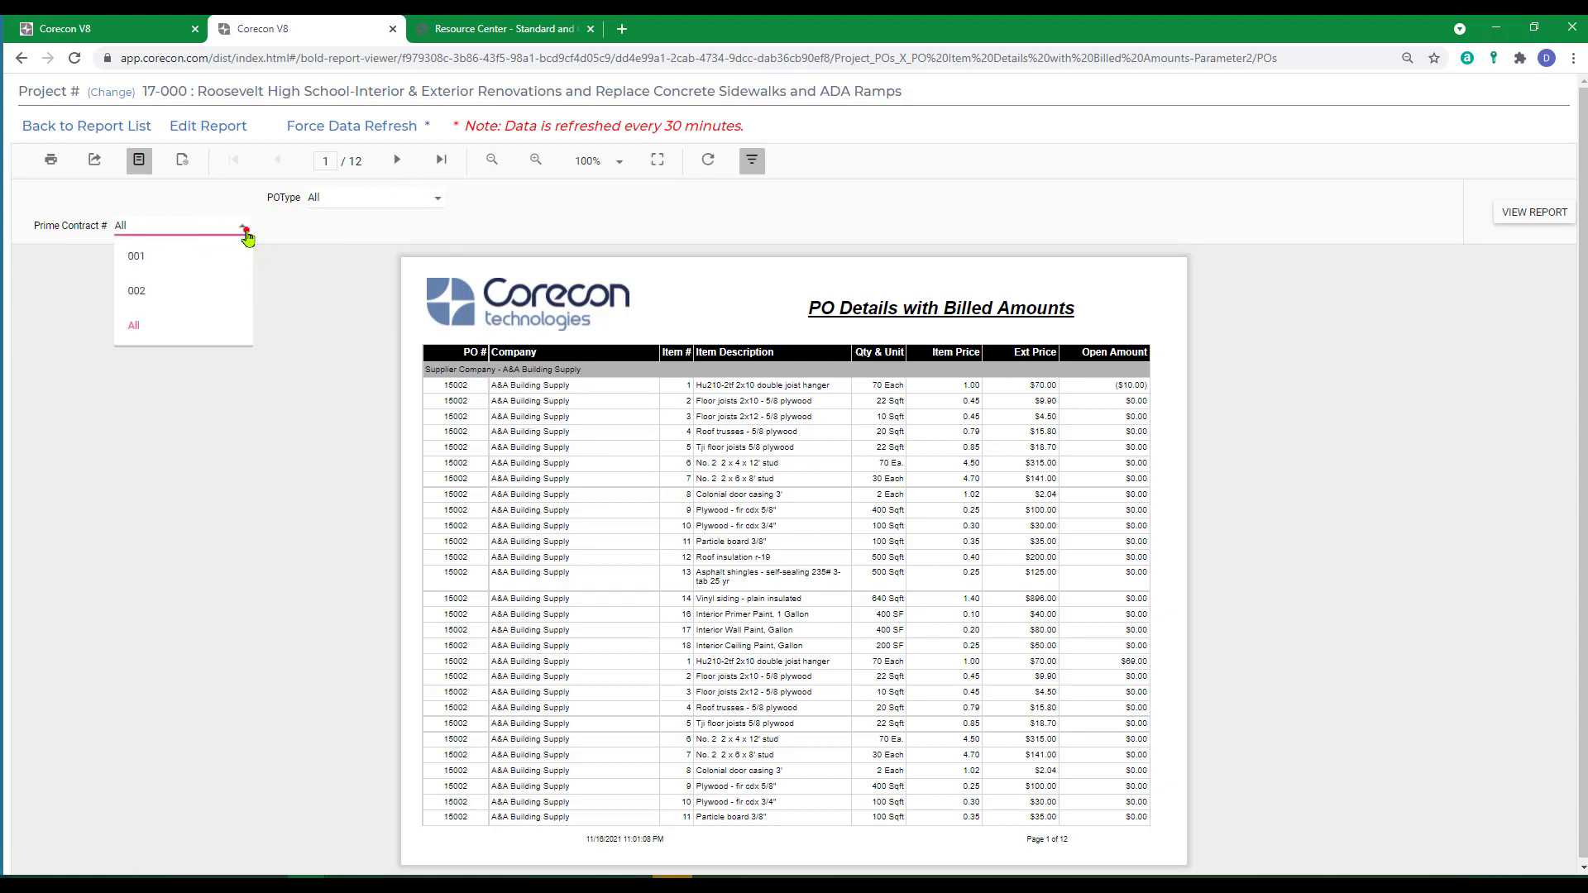
left_click(246, 234)
Run the report for Prime Contract # 001 and page forward through the filtered purchase orders.
left_click(246, 233)
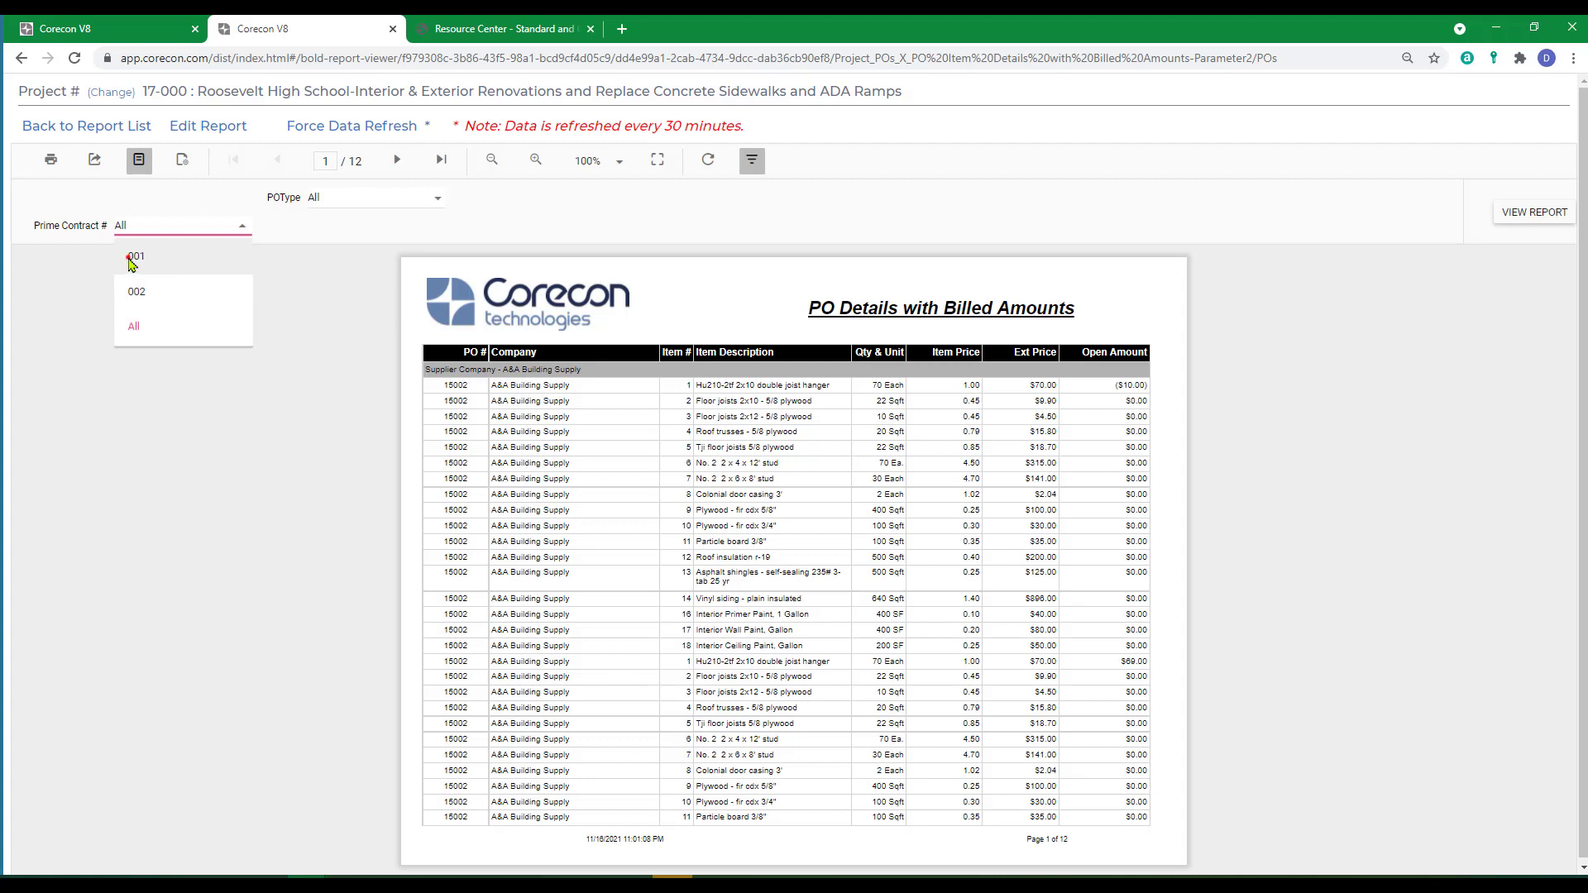
left_click(132, 258)
left_click(1522, 219)
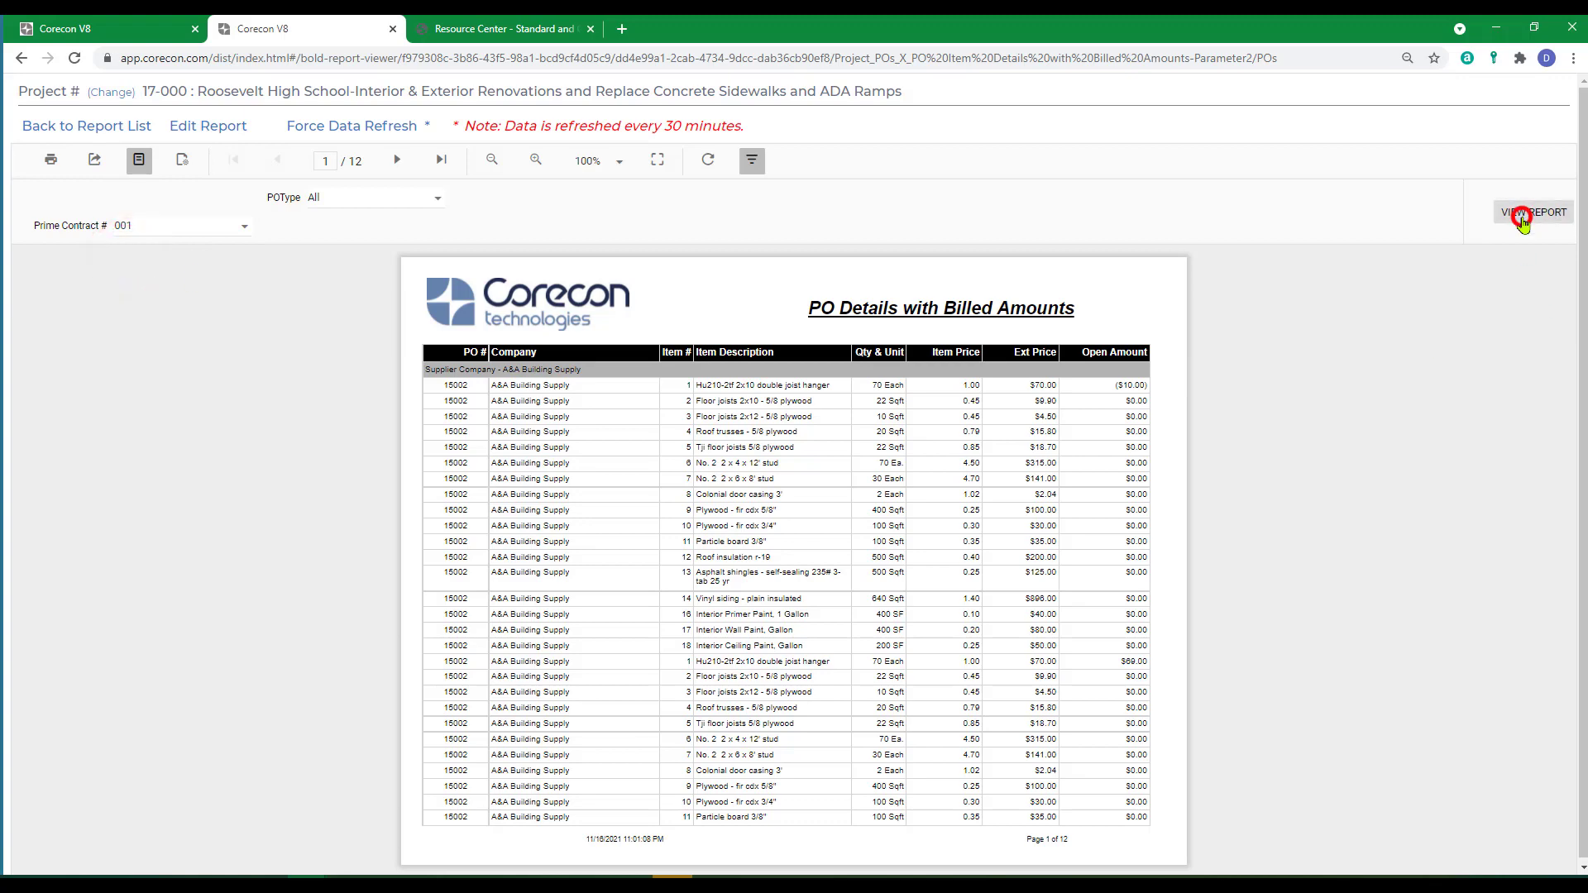
left_click(400, 159)
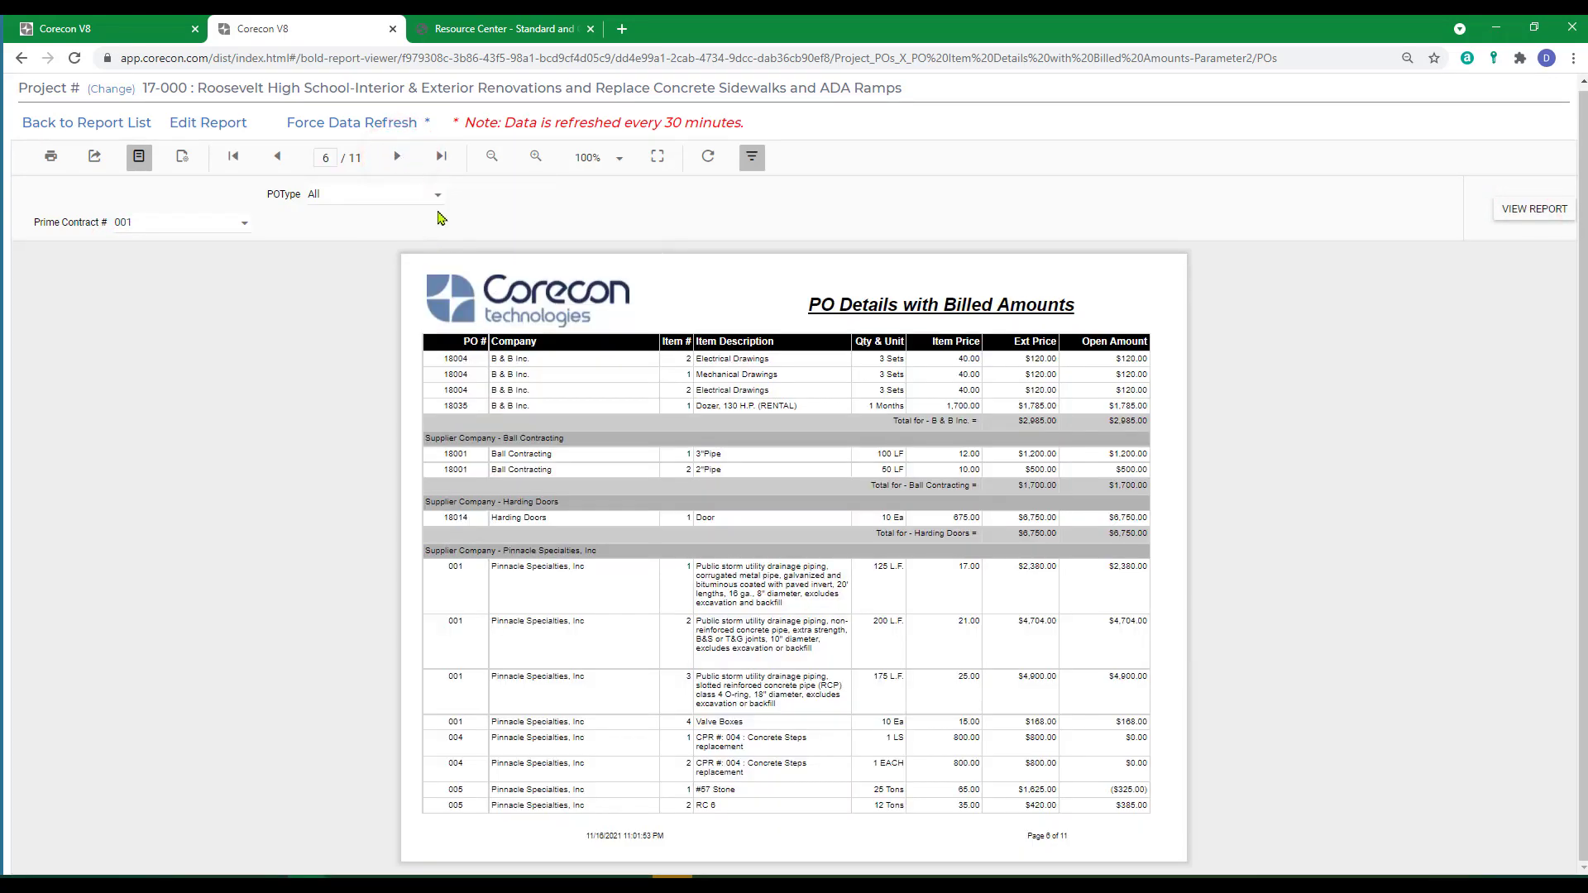
Set POType to Material PO, rerun the report and go to its next page.
left_click(437, 196)
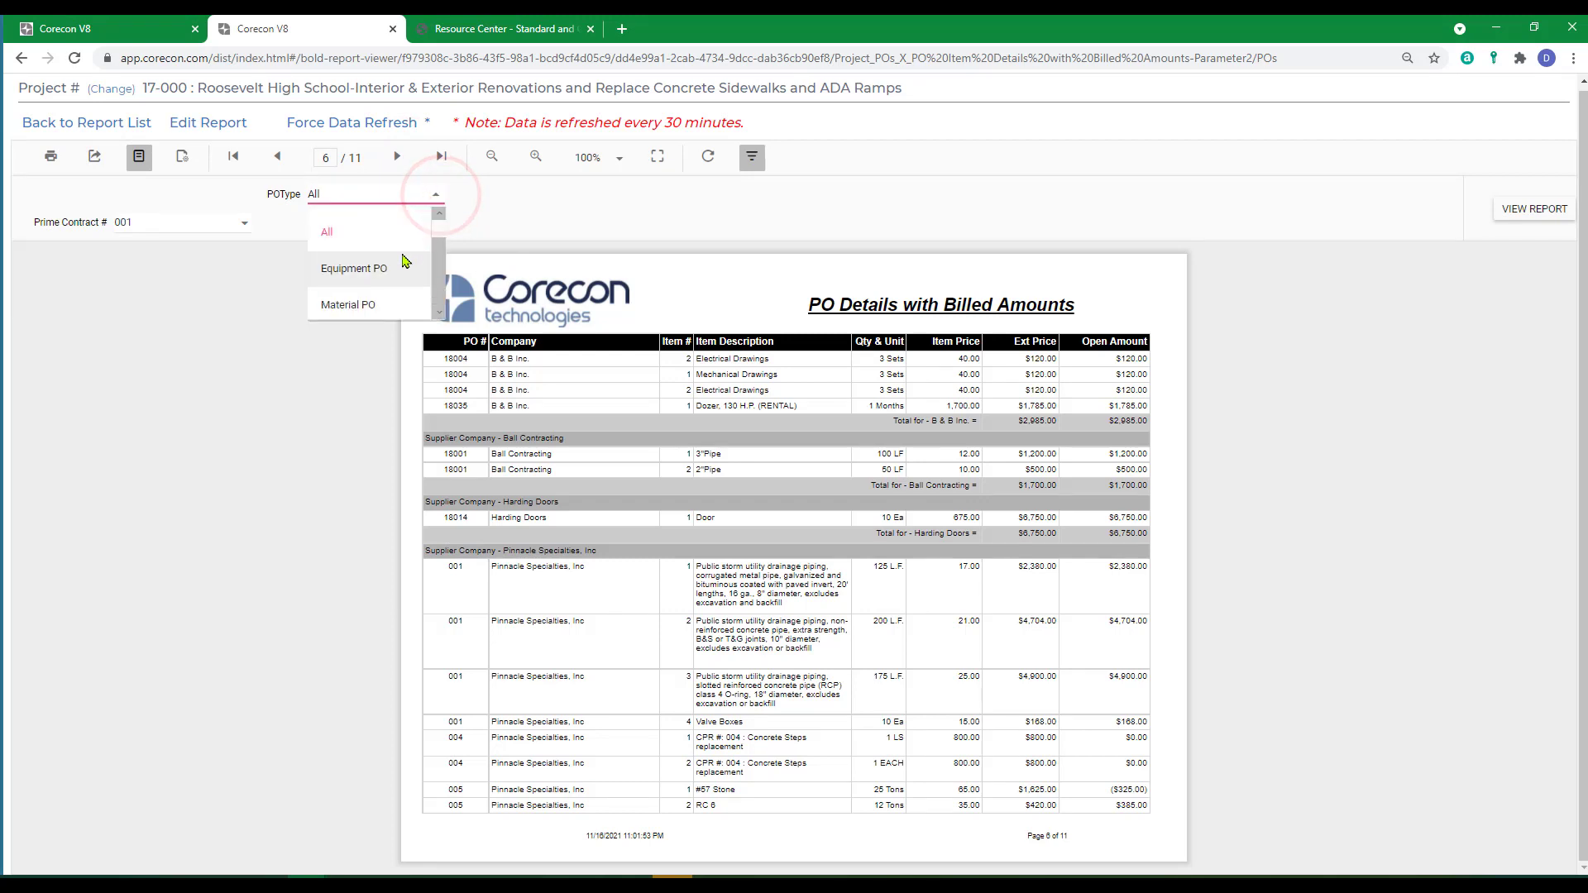
left_click(347, 306)
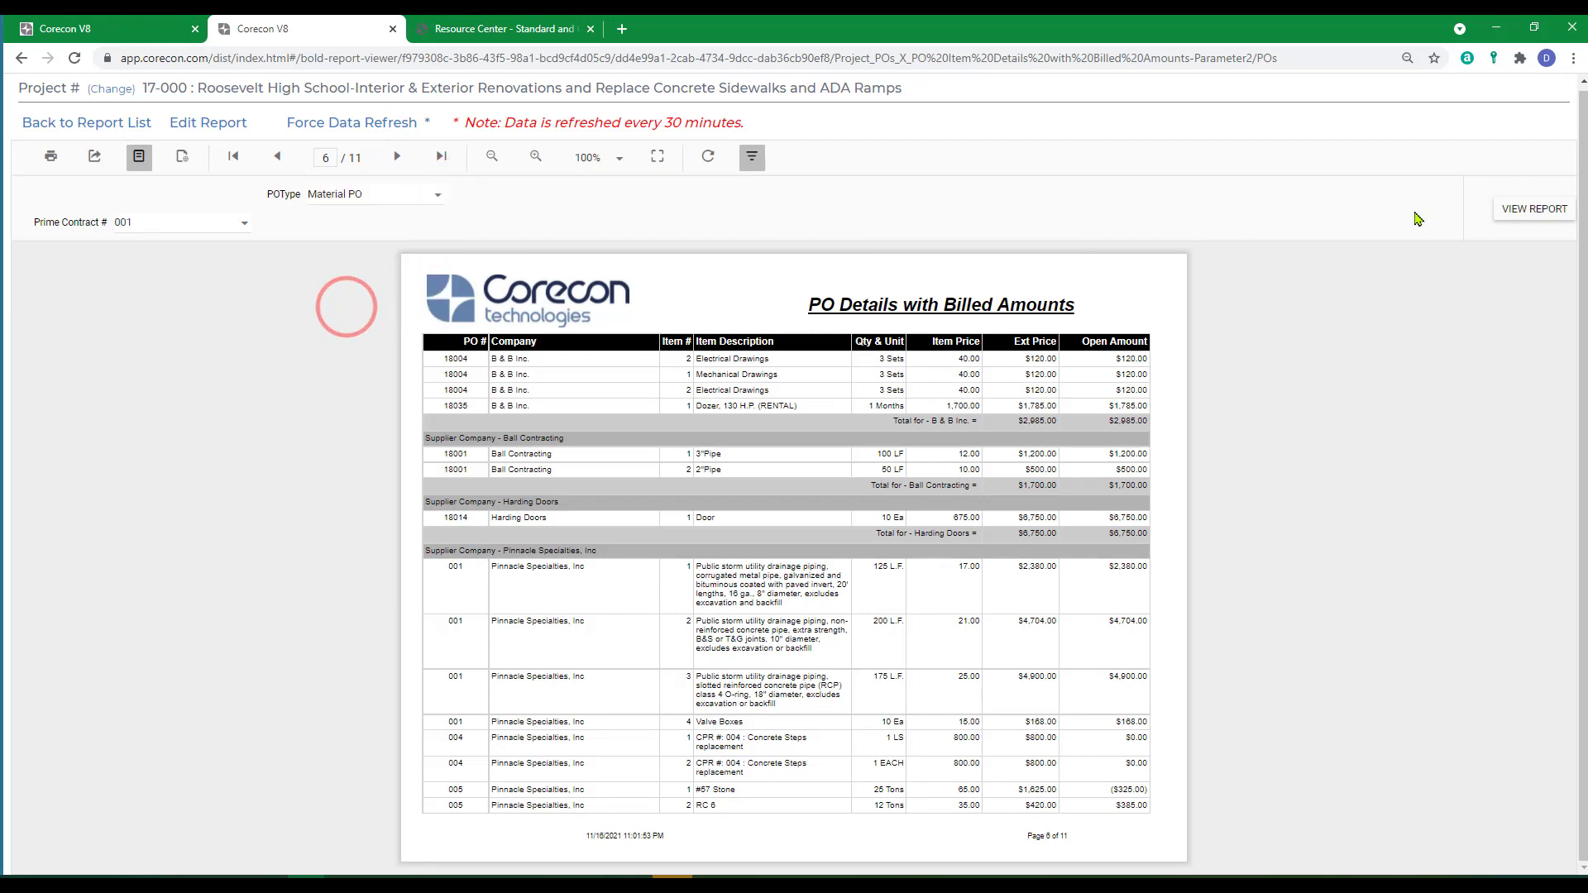
left_click(1535, 210)
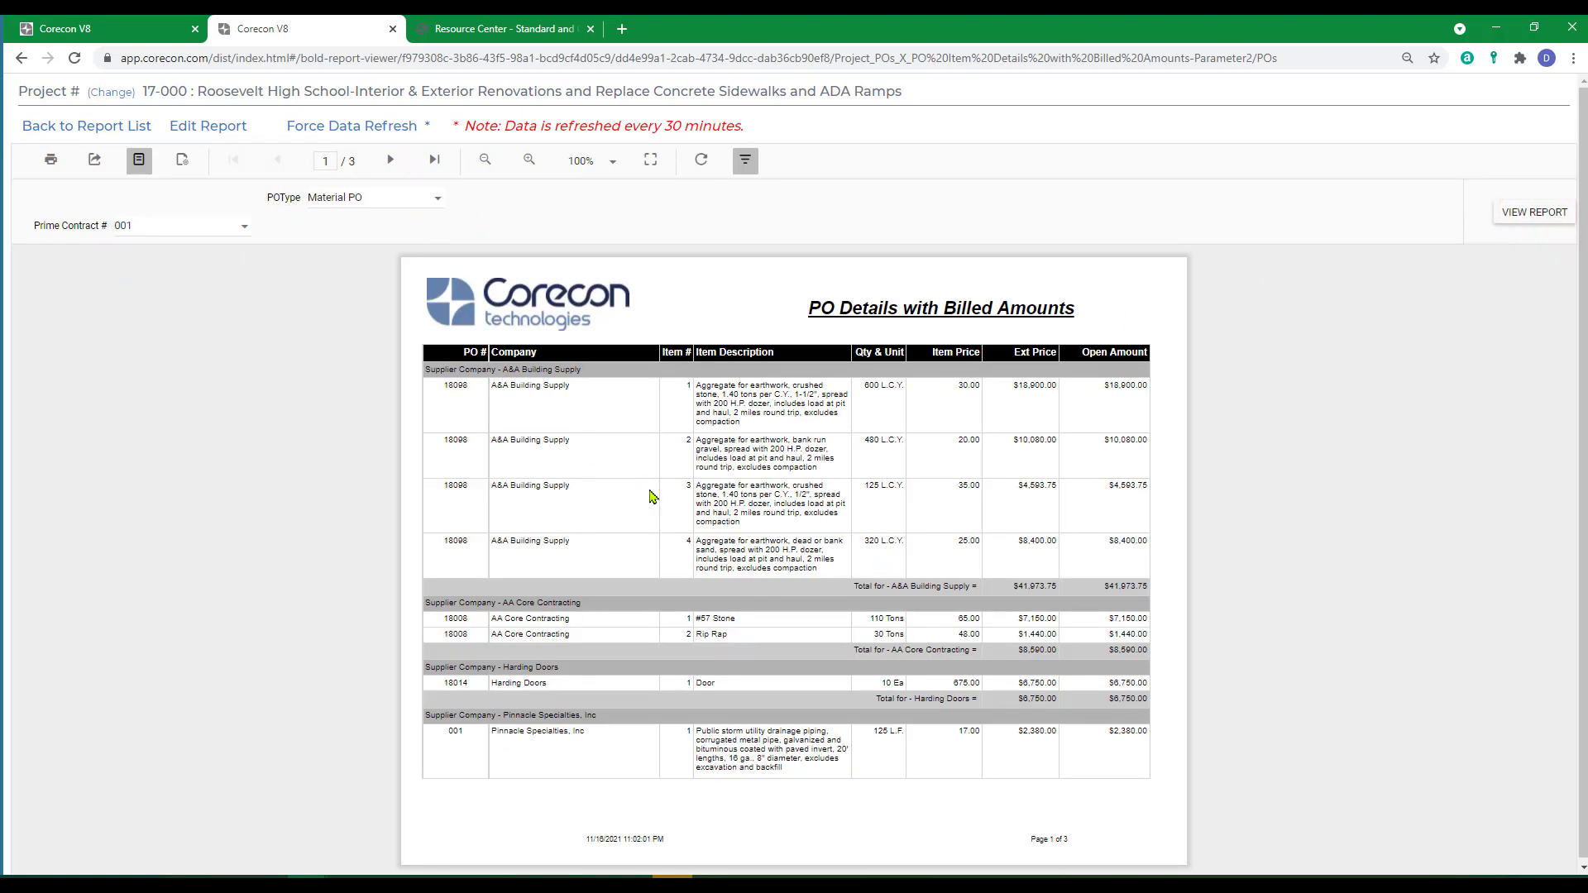
left_click(390, 160)
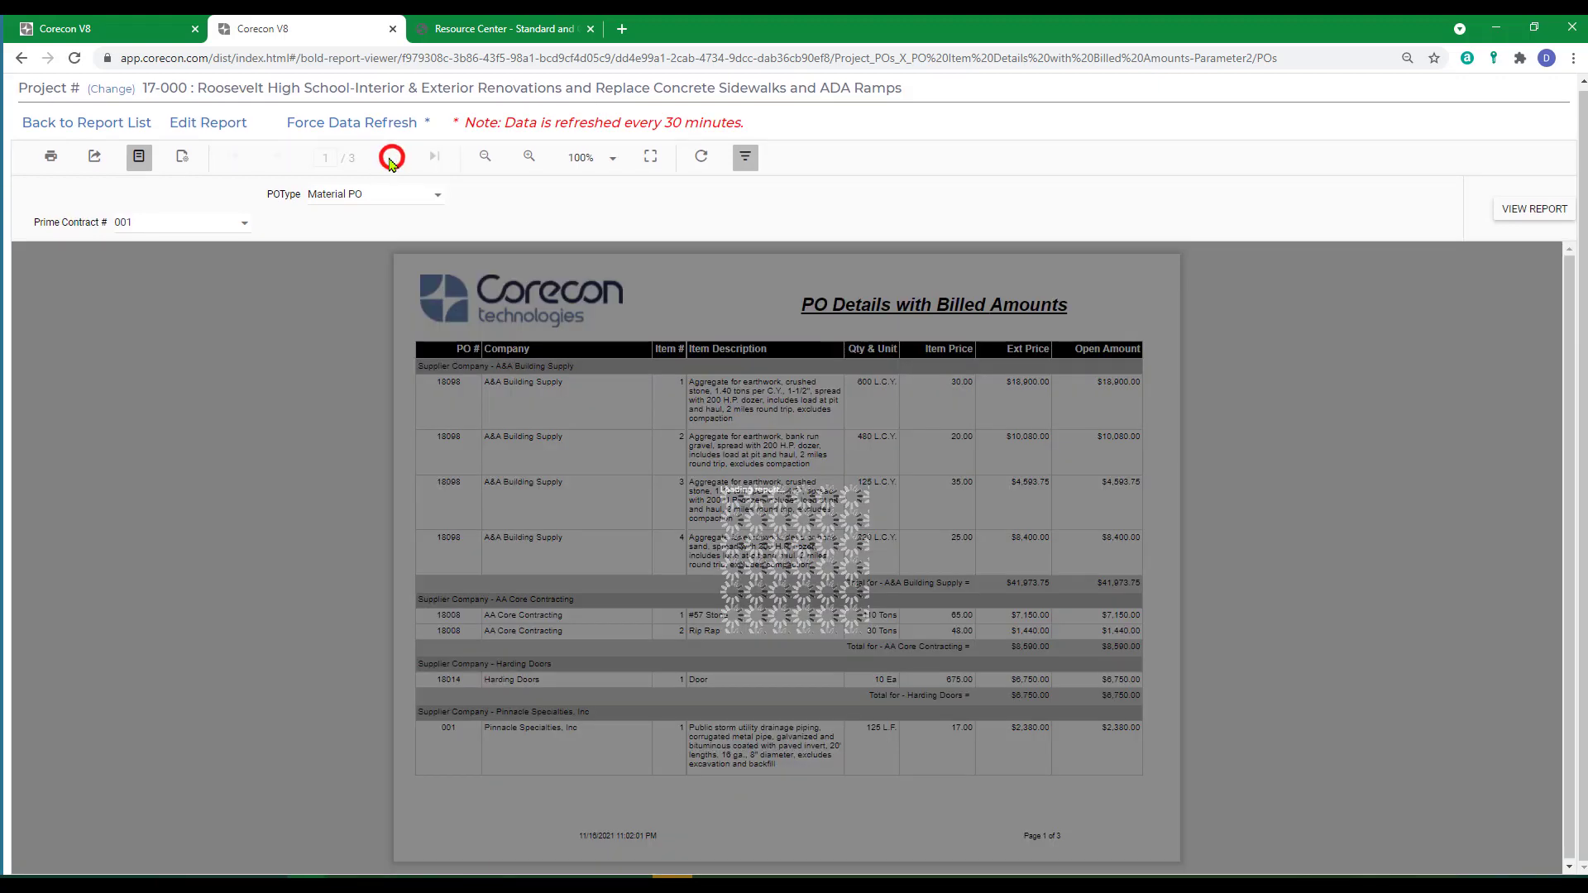